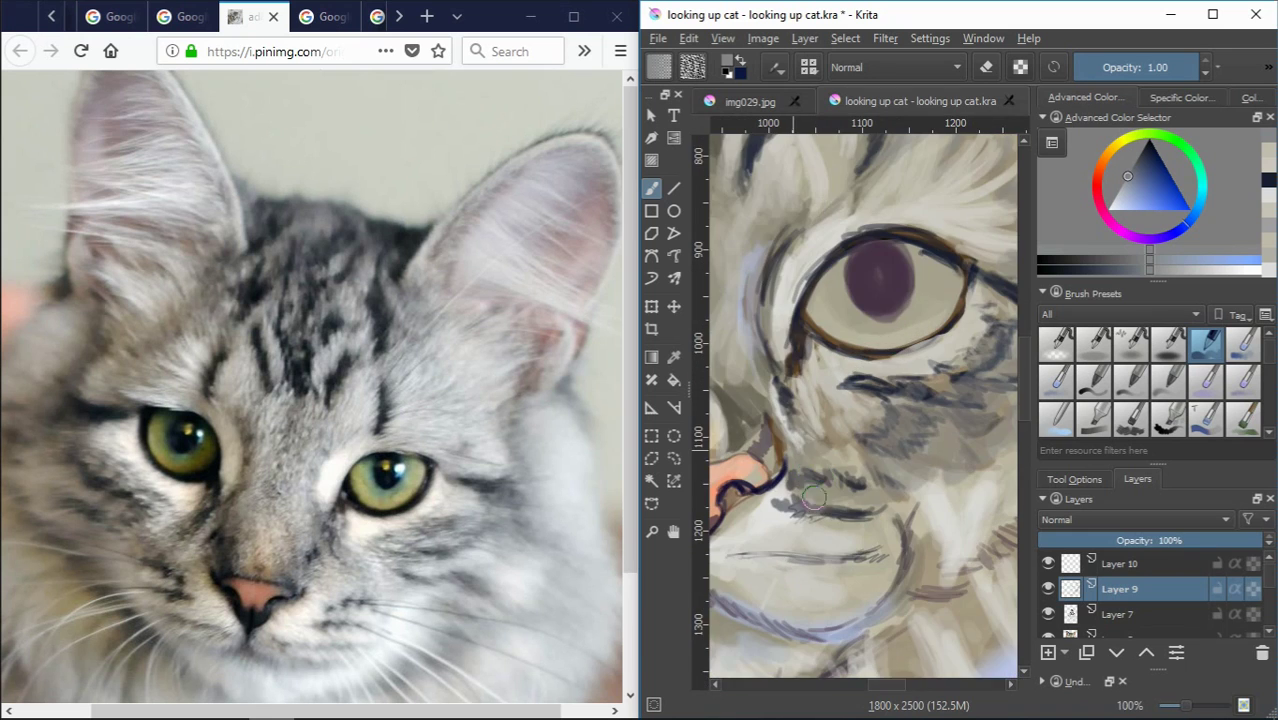
Paint two darker grey fur strokes between the eyes, just above the pink nose
key("2")
key("1")
key("minus")
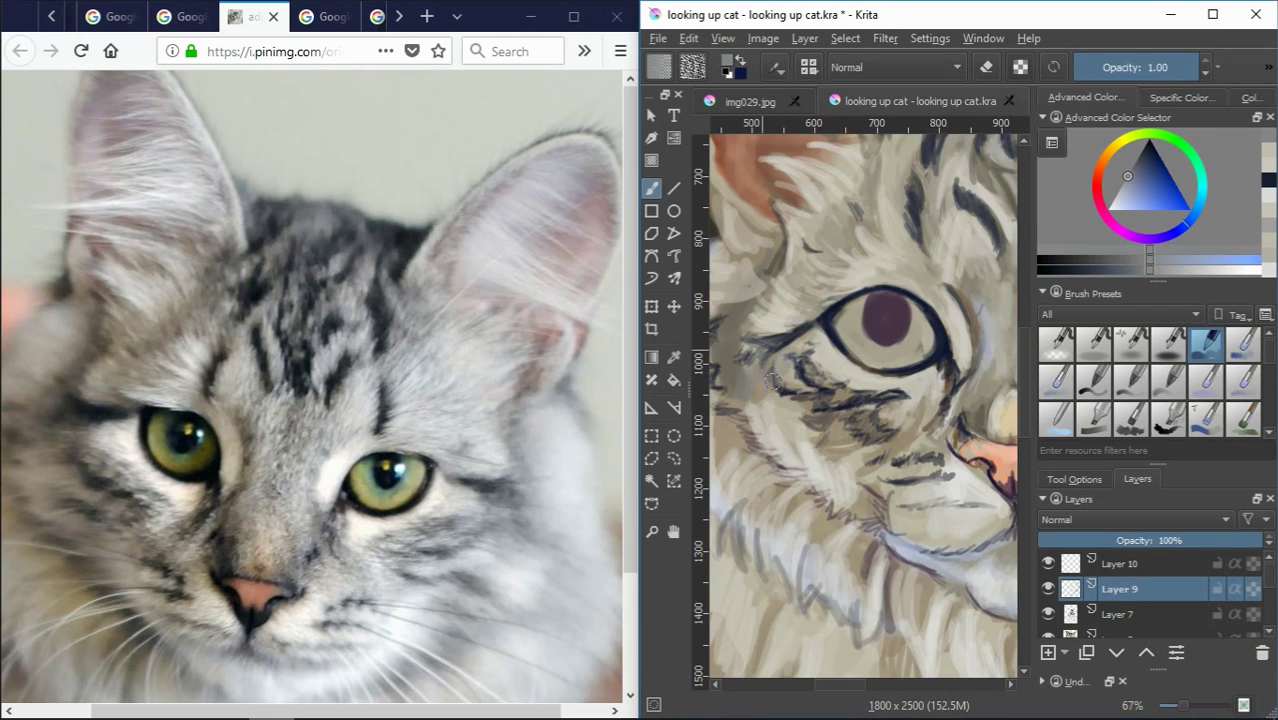
key("minus")
key("minus")
key("minus")
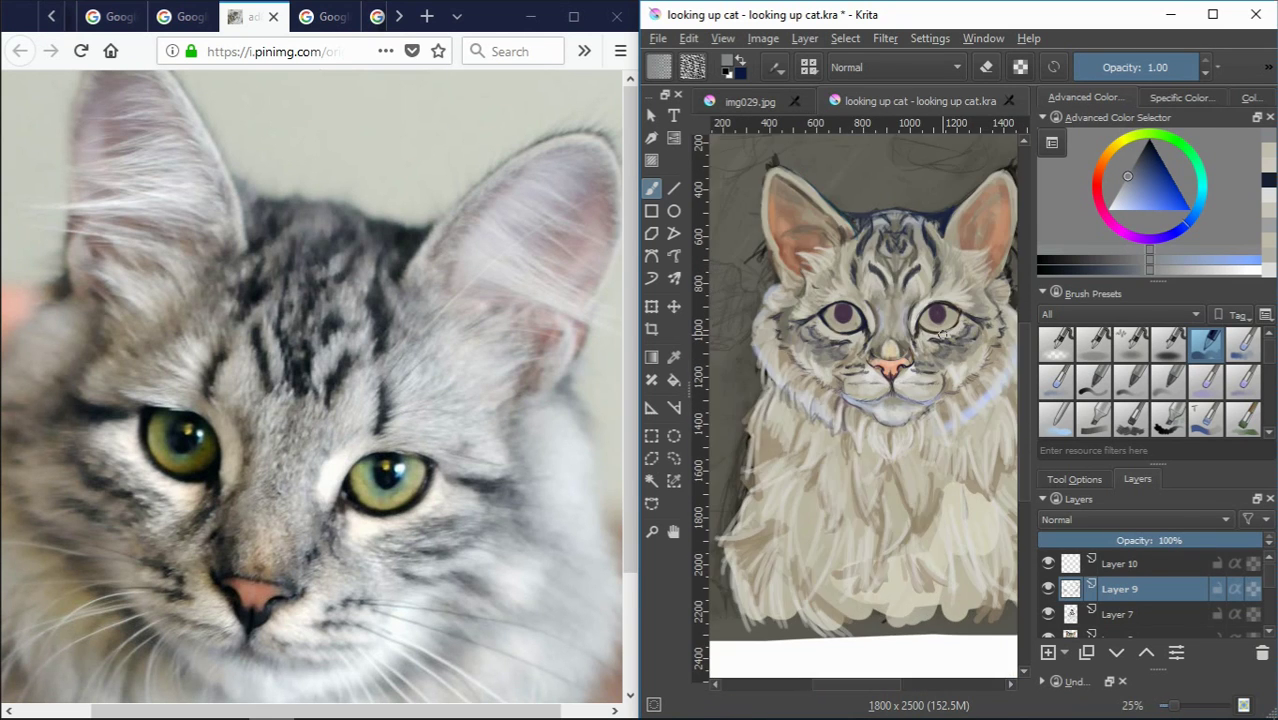
key("plus")
key("plus")
key("plus")
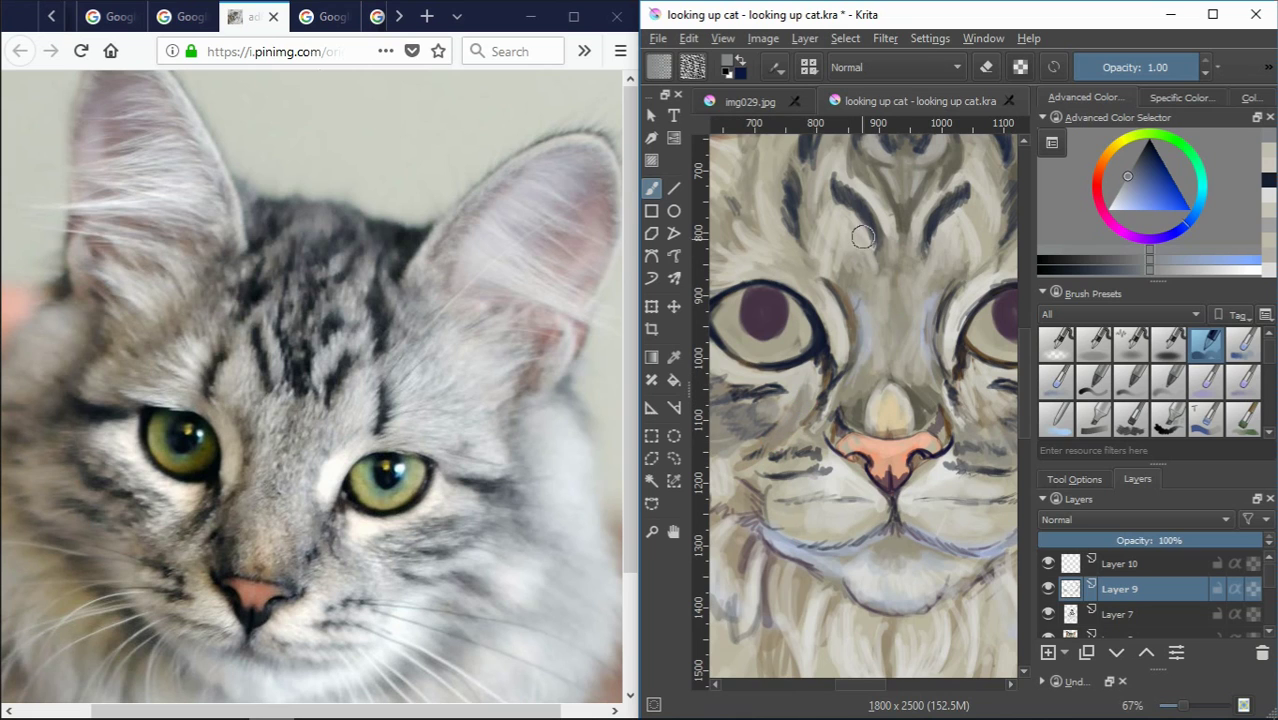
left_click_drag(860, 232, 875, 335)
mouse_move(912, 258)
left_mouse_down()
mouse_move(915, 360)
mouse_move(890, 366)
mouse_move(929, 406)
left_mouse_up()
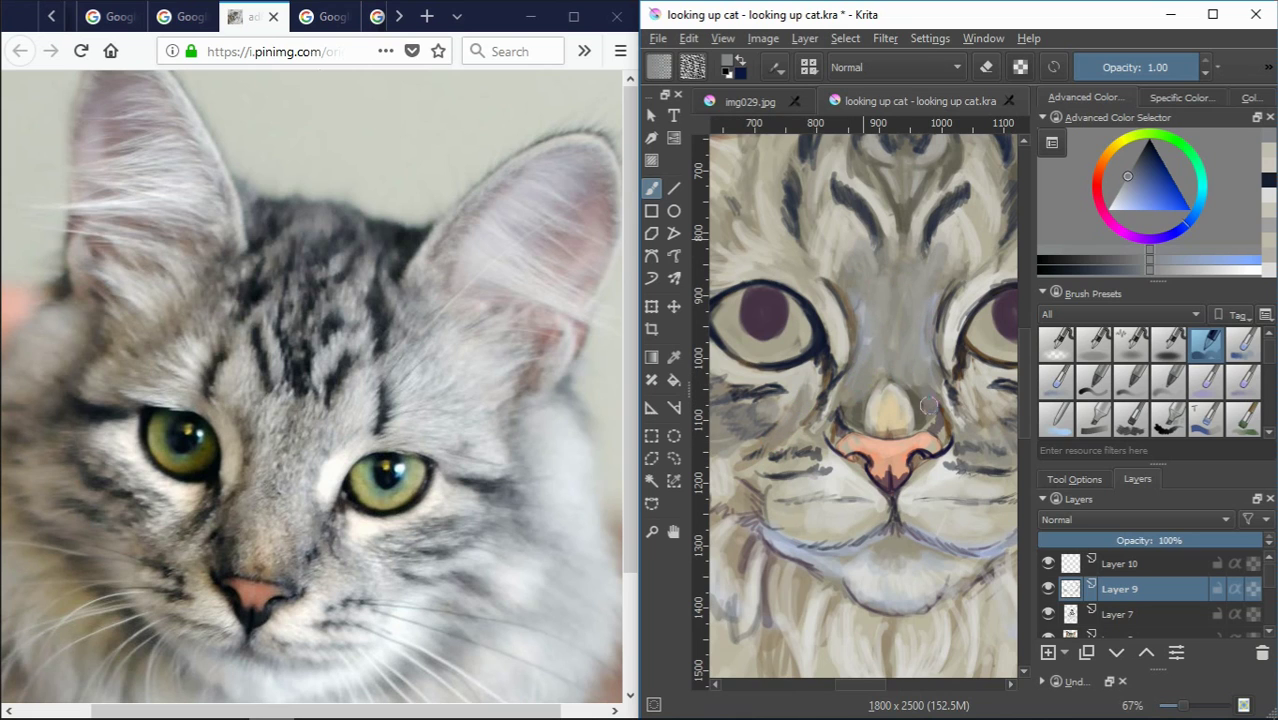
Zoom and pan around the face to review the forehead stripes, nose and eyes
key("minus")
key("minus")
key("minus")
key("plus")
key("plus")
key("plus")
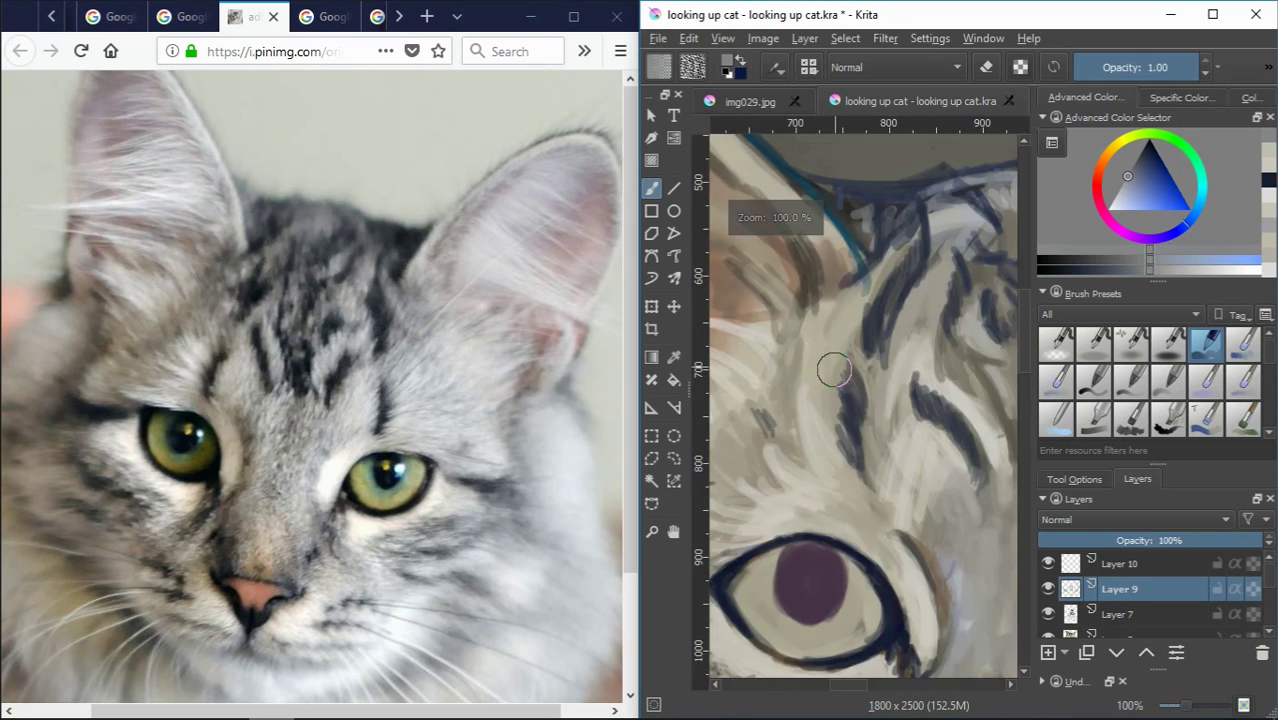
key("minus")
key("minus")
key("minus")
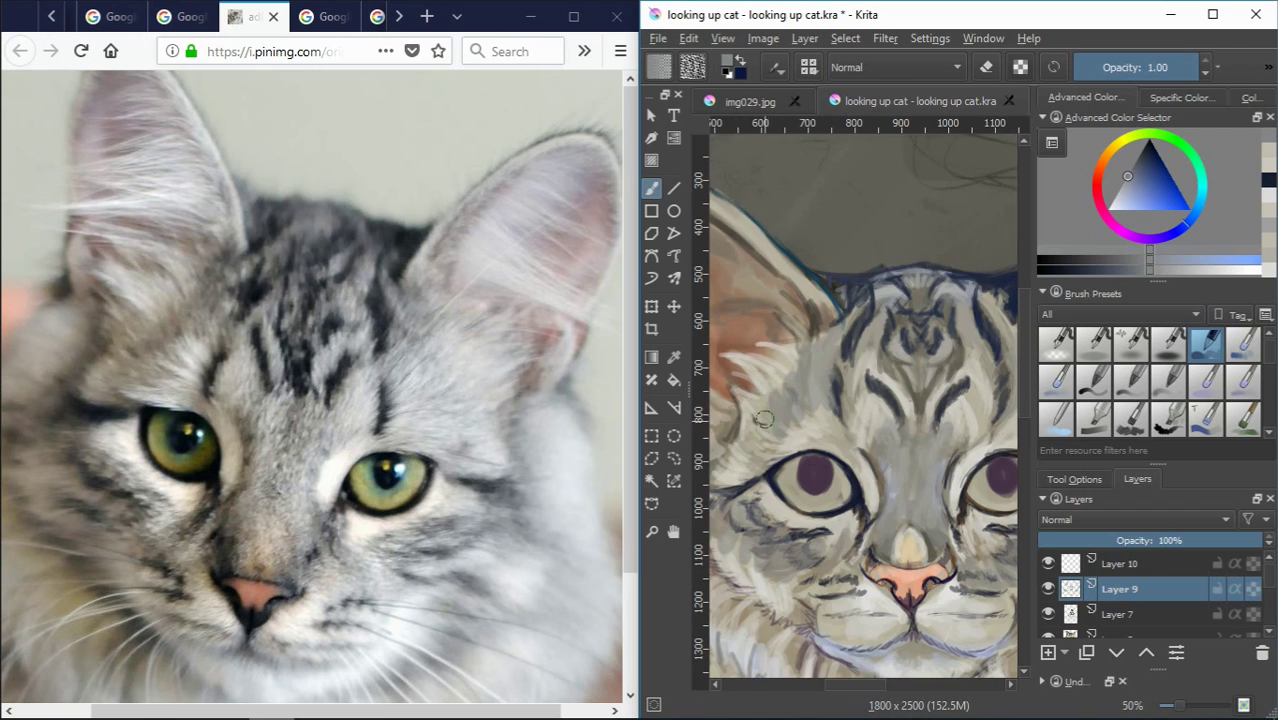
key("plus")
key("plus")
key("plus")
key("minus")
key("minus")
key("minus")
key("plus")
key("plus")
key("plus")
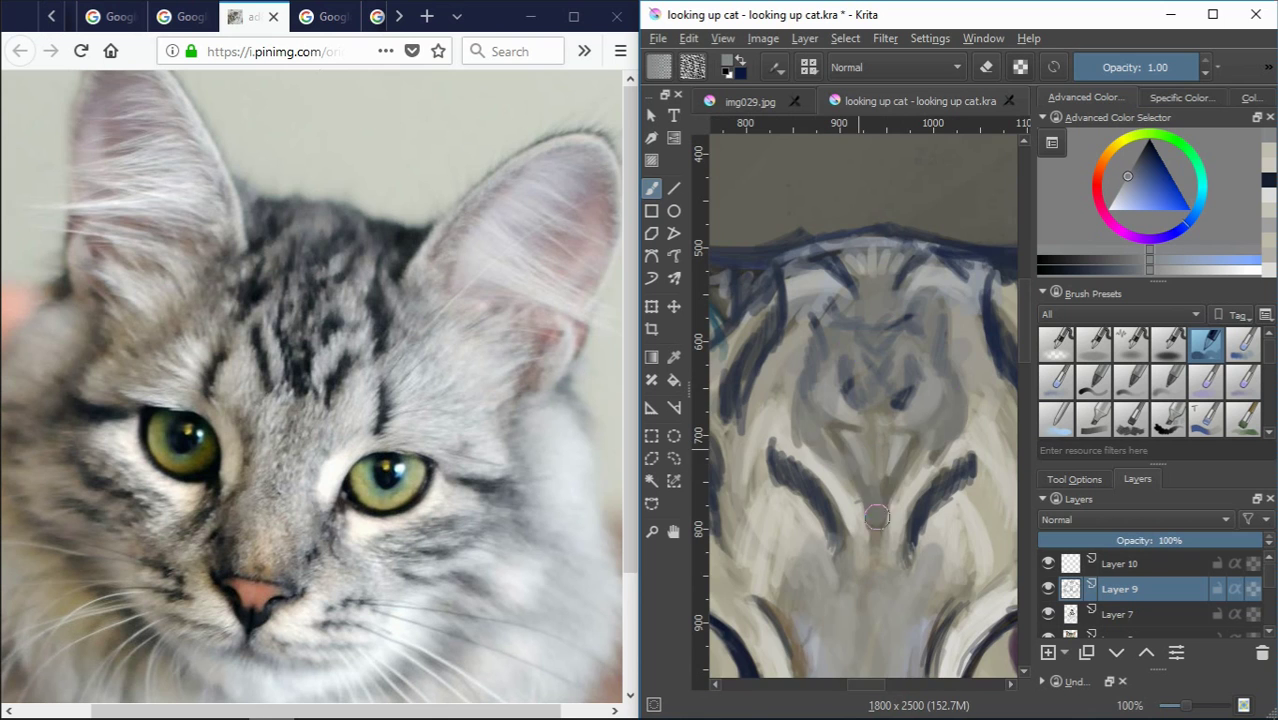
key("minus")
key("minus")
key("minus")
key("plus")
key("plus")
key("plus")
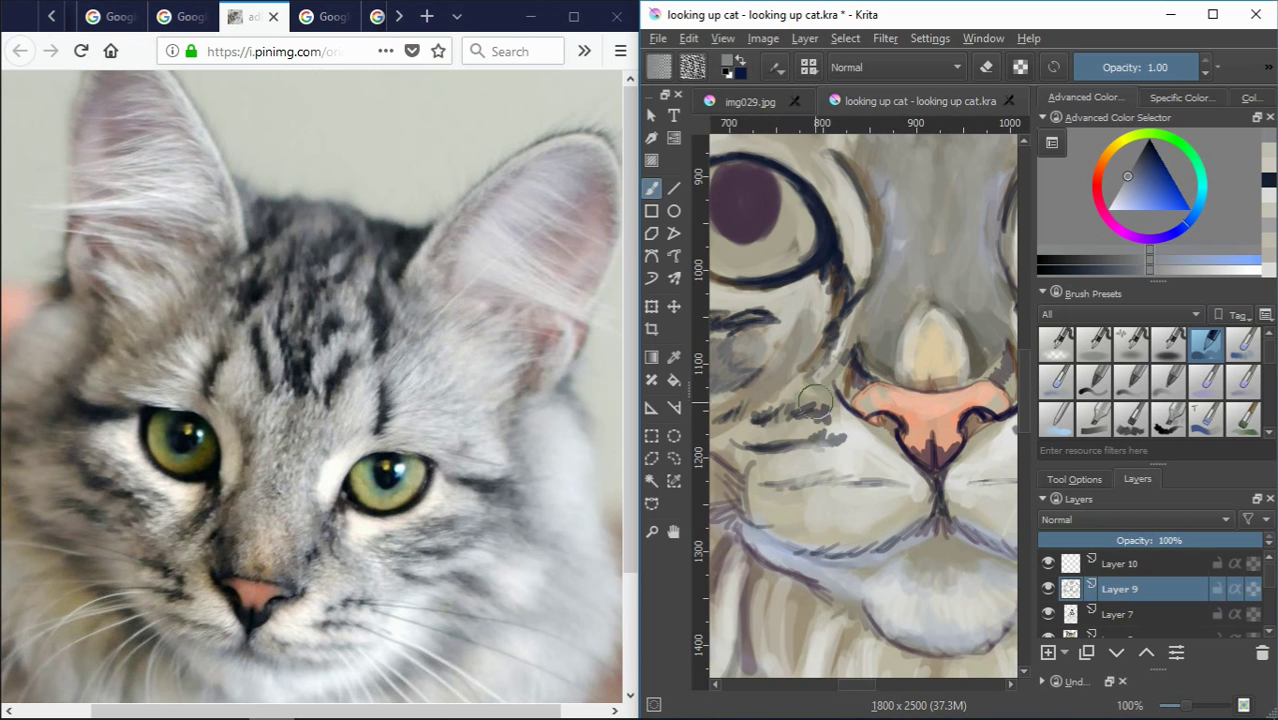
left_click_drag(810, 345, 672, 310)
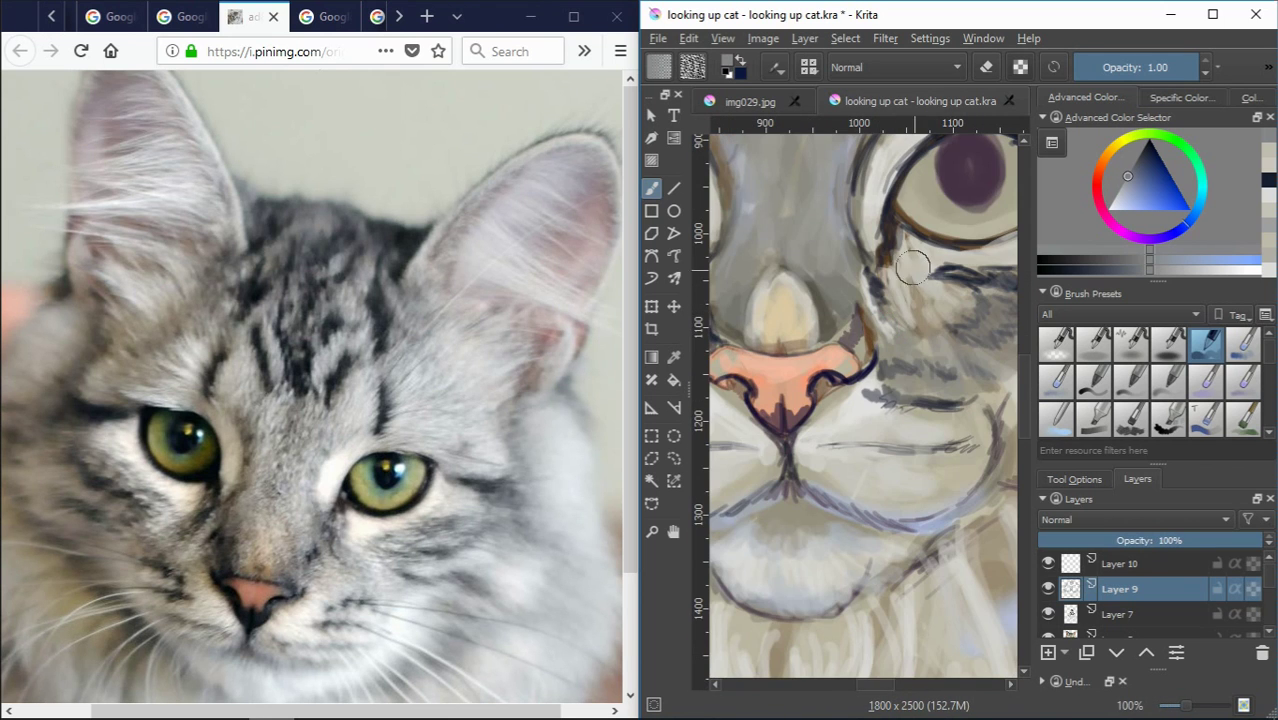
key("minus")
key("minus")
key("minus")
key("plus")
key("plus")
key("plus")
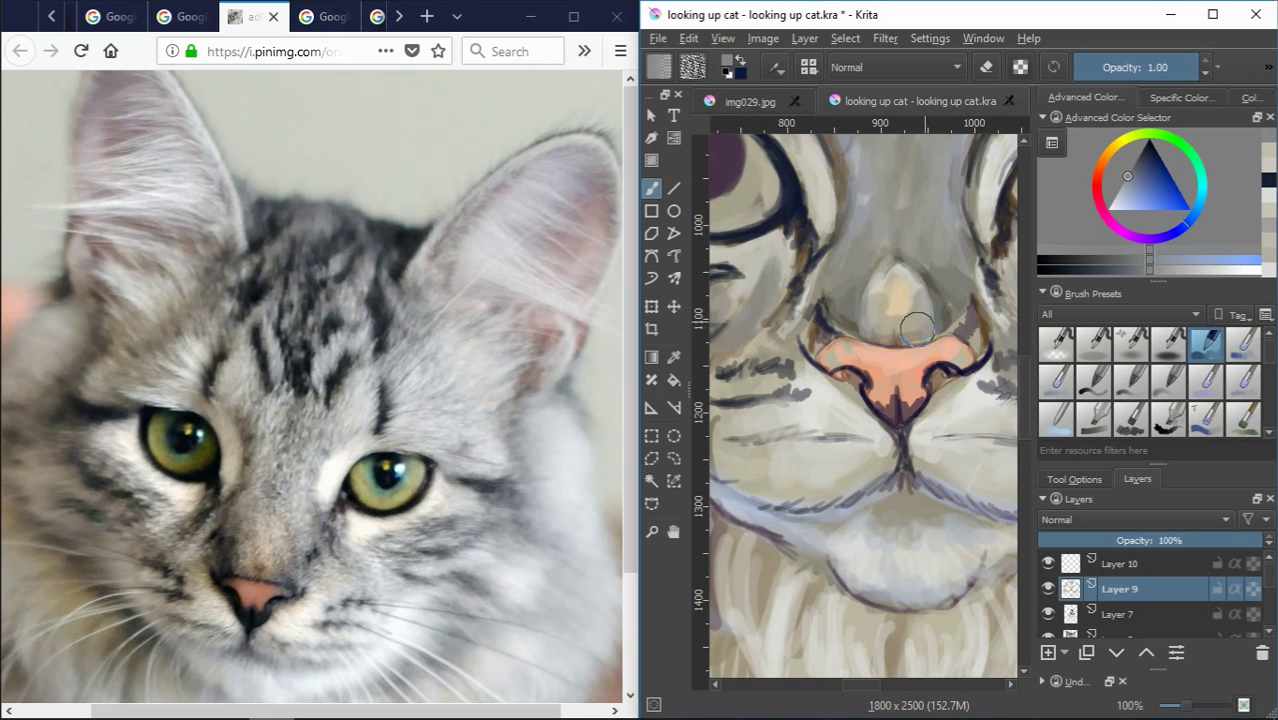
key("minus")
key("minus")
key("minus")
scroll(925, 251, "down", 1)
scroll(855, 457, "up", 2)
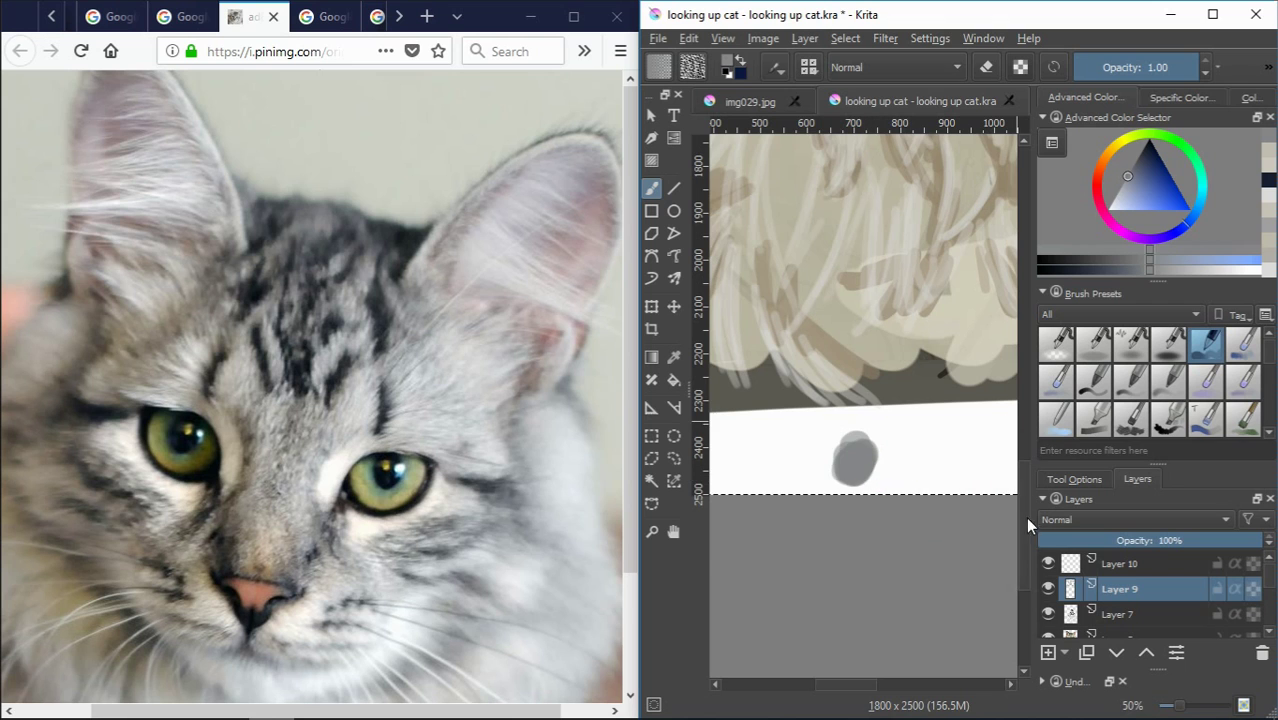
Paint a pale curved fur stroke across the pink inner part of the left ear
left_click_drag(1025, 517, 1025, 180)
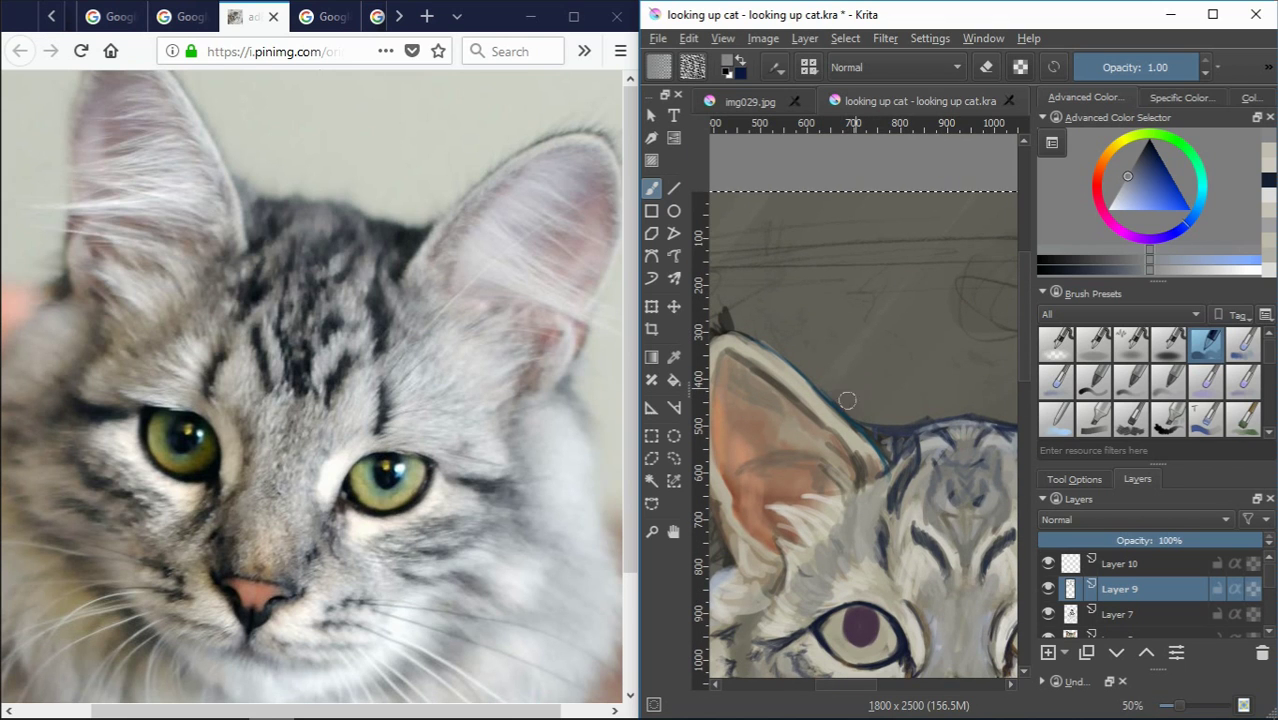
key("minus")
key("minus")
scroll(861, 421, "up", 3)
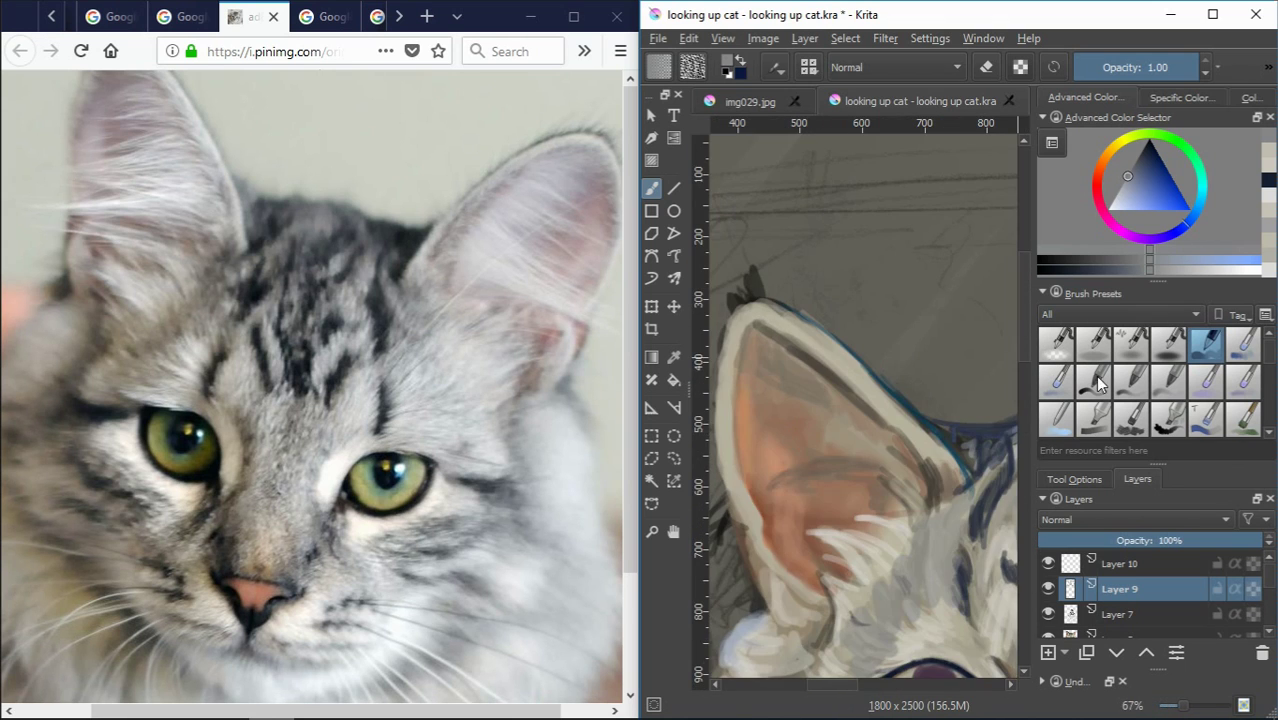
scroll(884, 327, "down", 2)
scroll(884, 327, "down", 1)
scroll(870, 360, "up", 3)
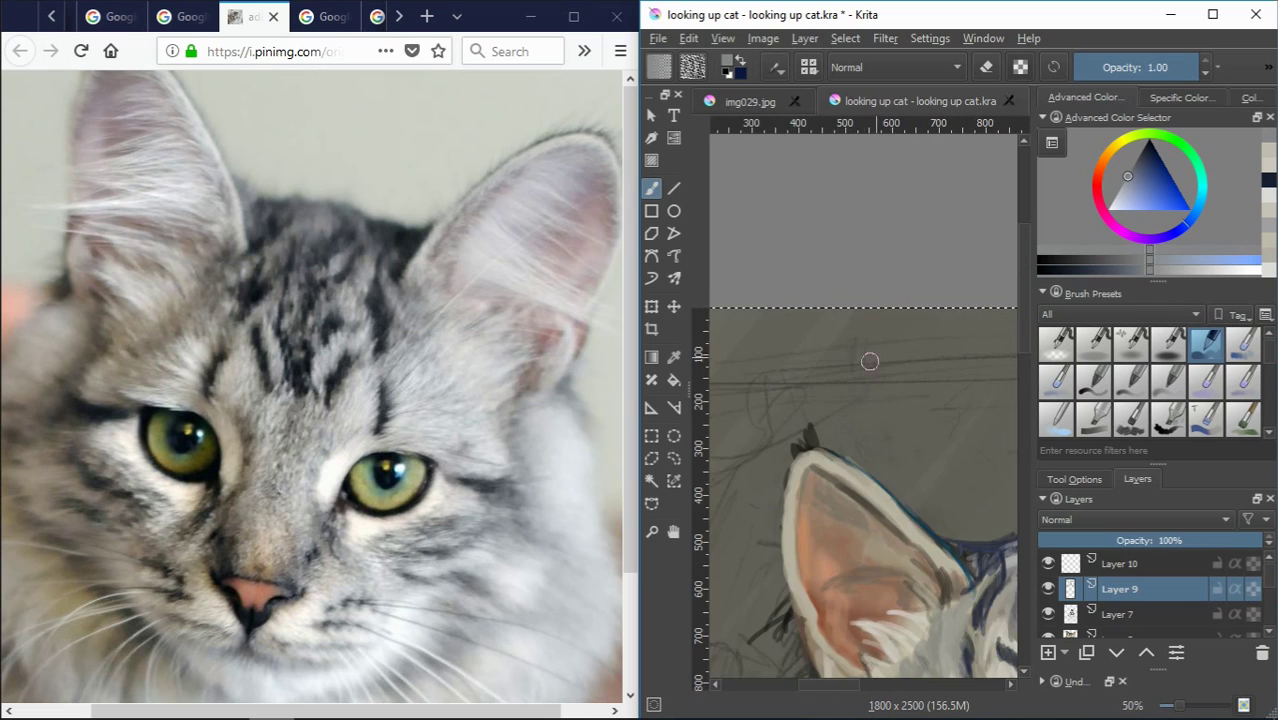
scroll(840, 436, "up", 1)
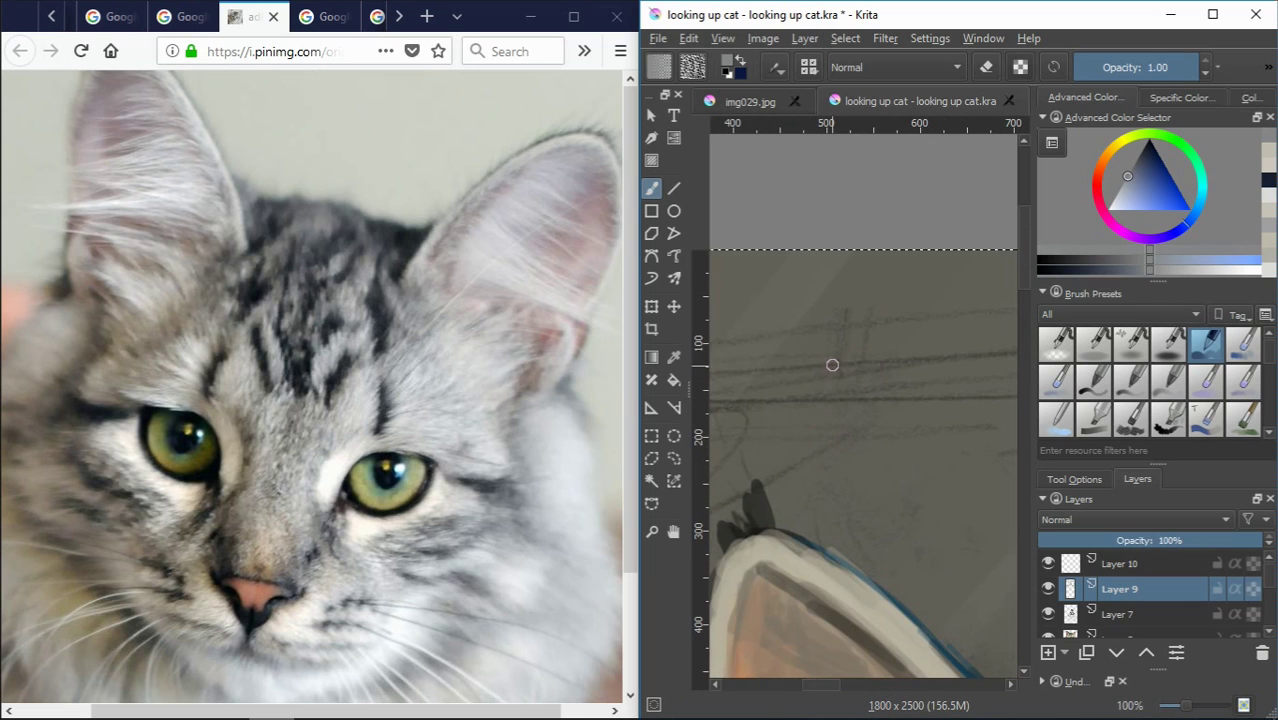
left_click_drag(805, 436, 933, 291)
Zoom in and out to check the new ear stroke
scroll(878, 326, "down", 5)
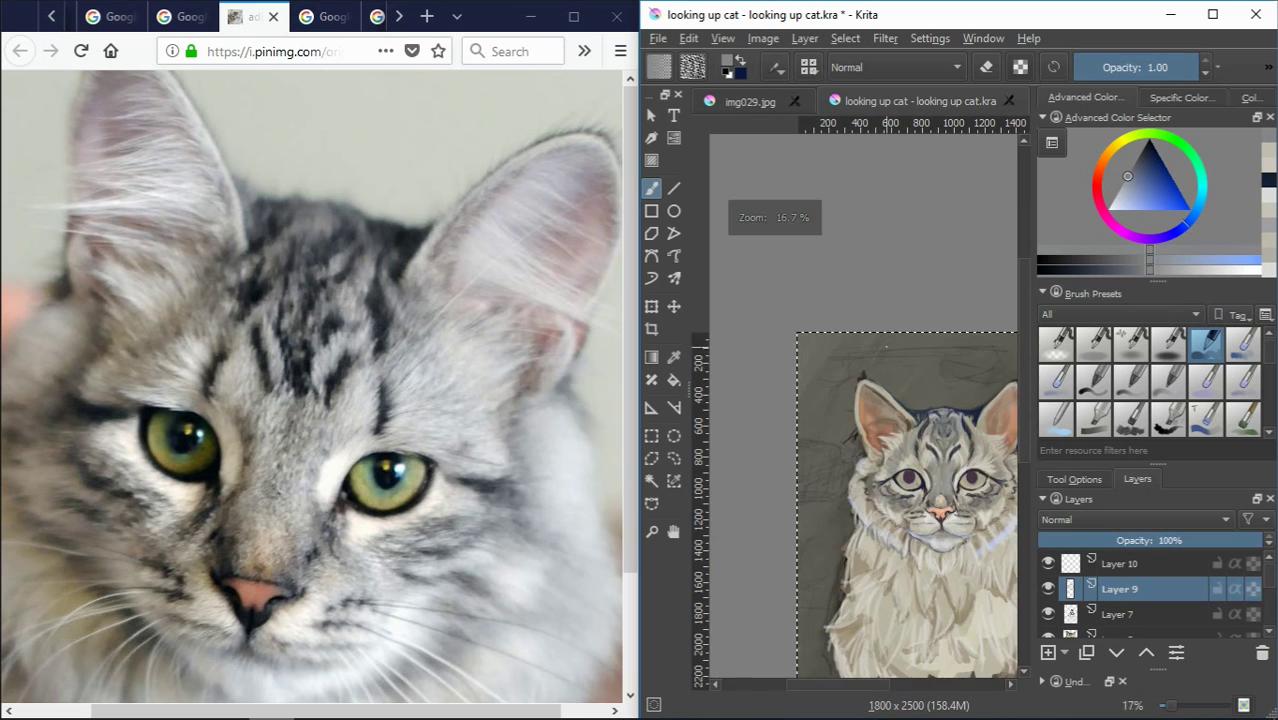
scroll(878, 326, "up", 3)
scroll(886, 314, "down", 1)
scroll(884, 300, "down", 1)
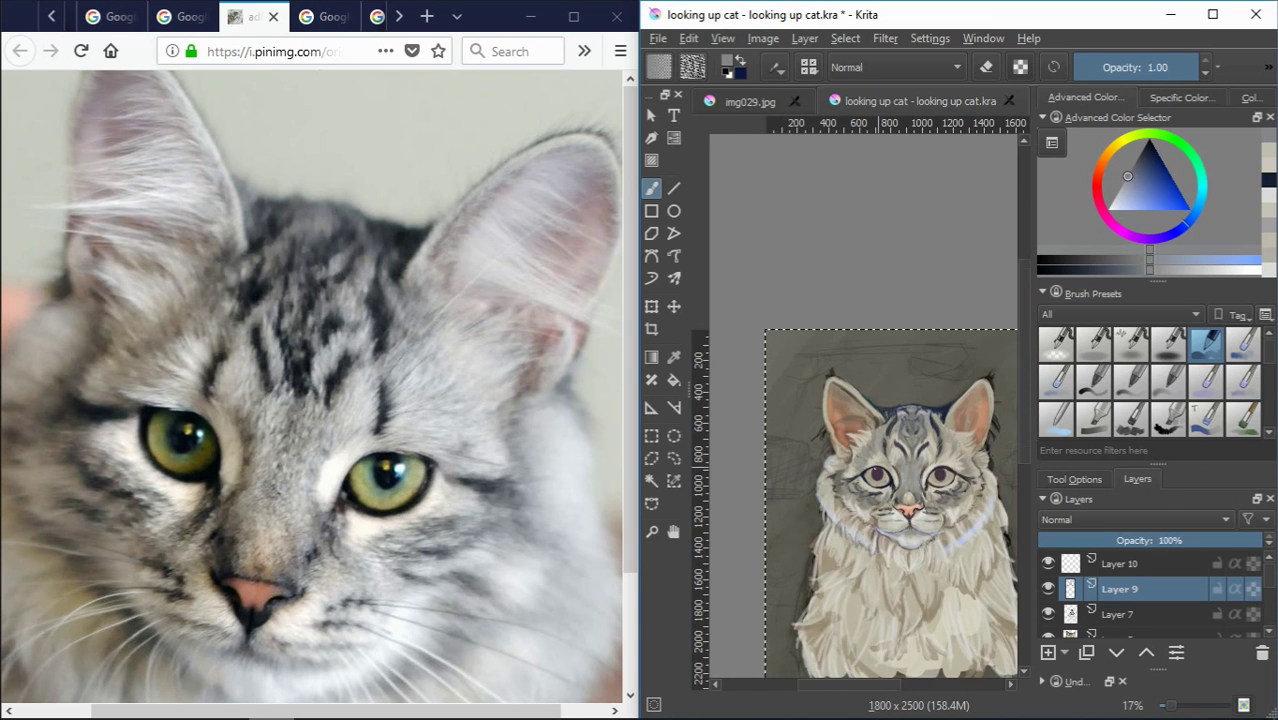
scroll(880, 279, "up", 3)
scroll(880, 279, "up", 2)
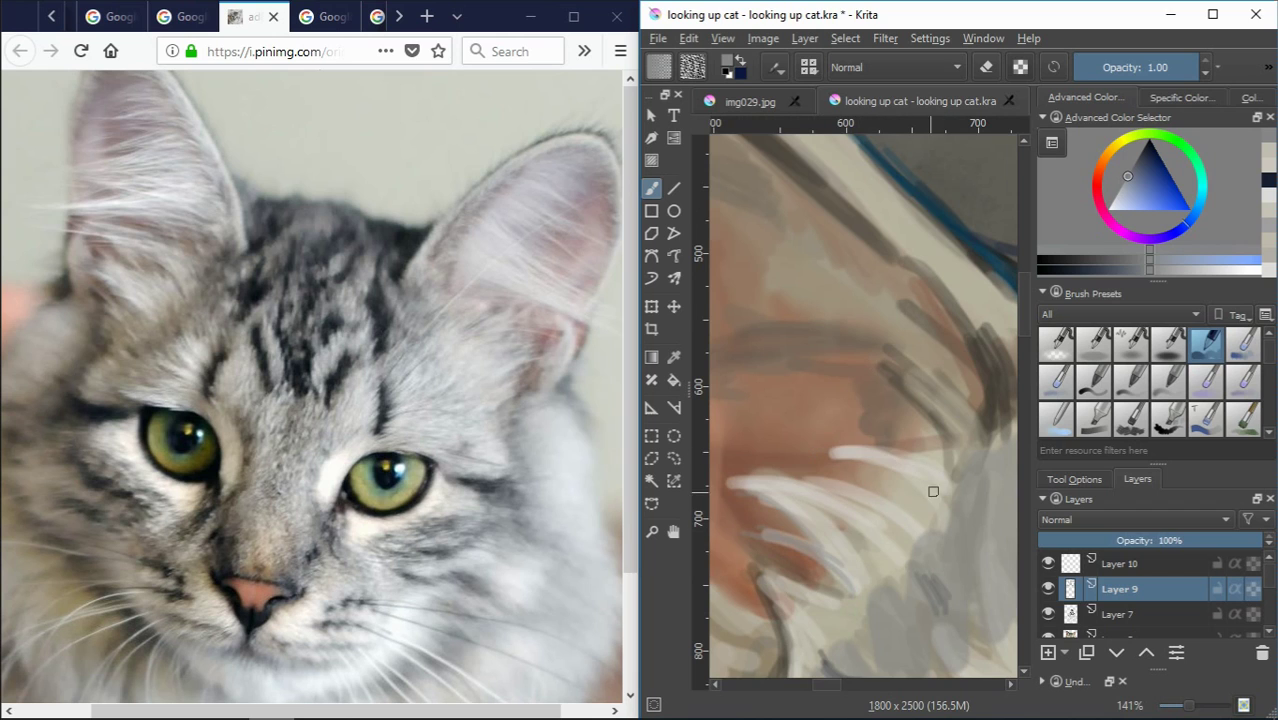
scroll(957, 475, "down", 3)
scroll(957, 475, "up", 2)
Sample a light beige and a darker pinkish tone from the painted fur and ear
left_click(935, 423, "ctrl")
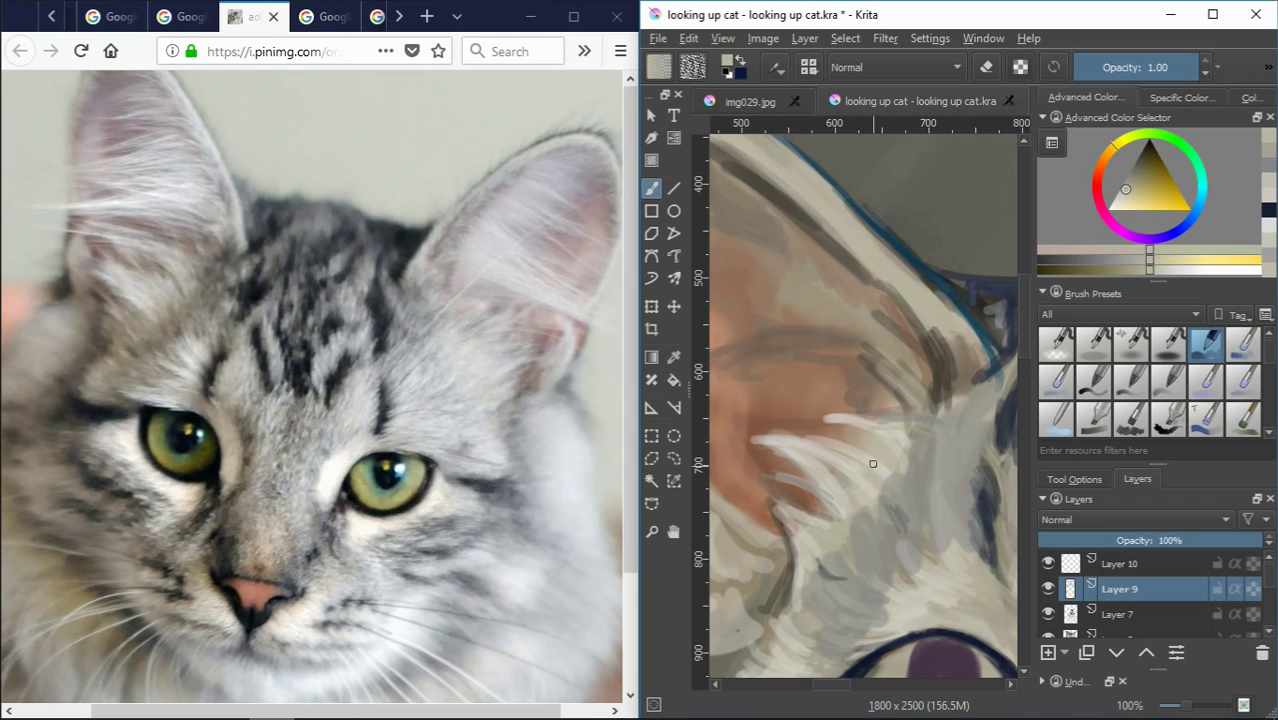
scroll(872, 552, "down", 2)
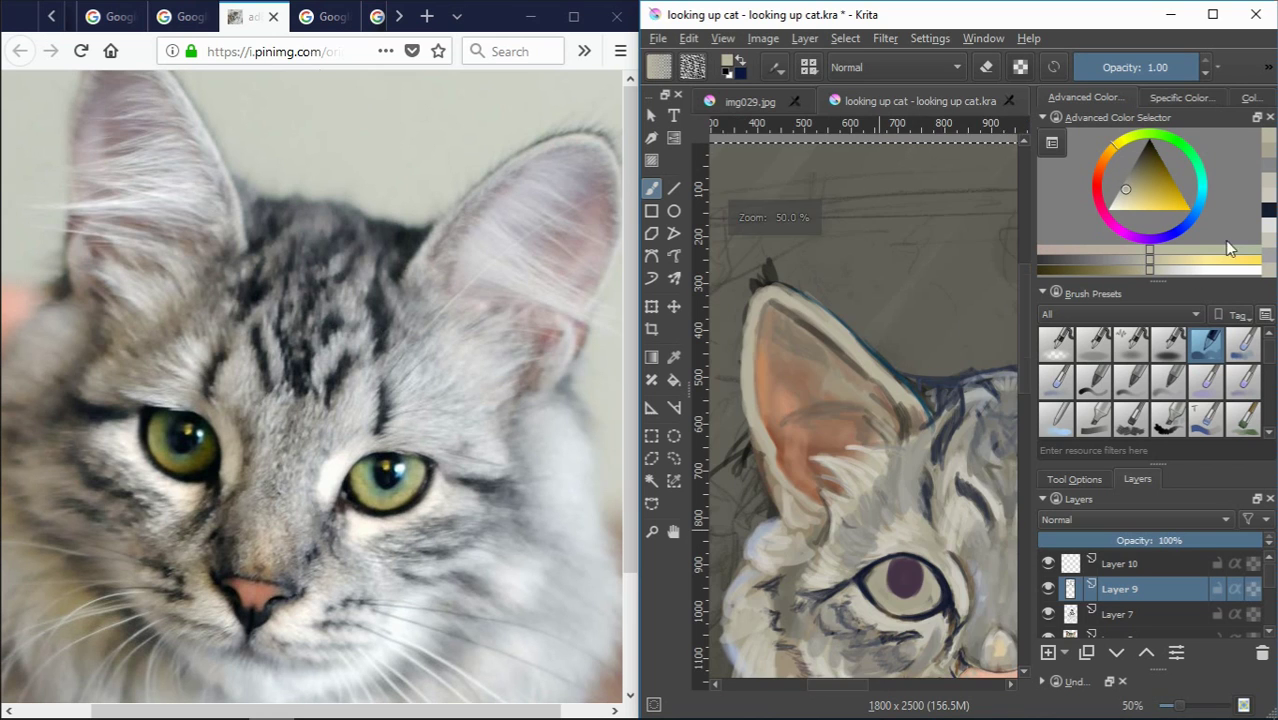
left_click(877, 380, "ctrl")
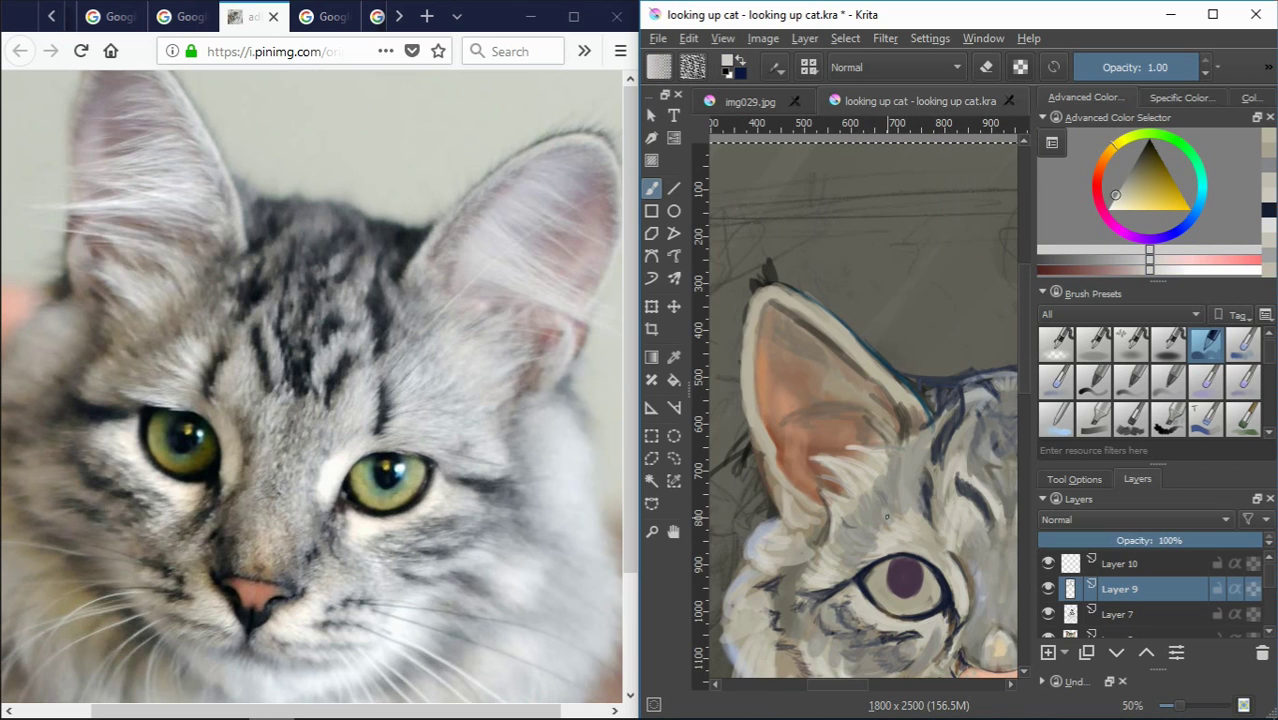
scroll(877, 380, "up", 2)
scroll(900, 450, "down", 2)
scroll(937, 509, "up", 1)
scroll(937, 509, "up", 1)
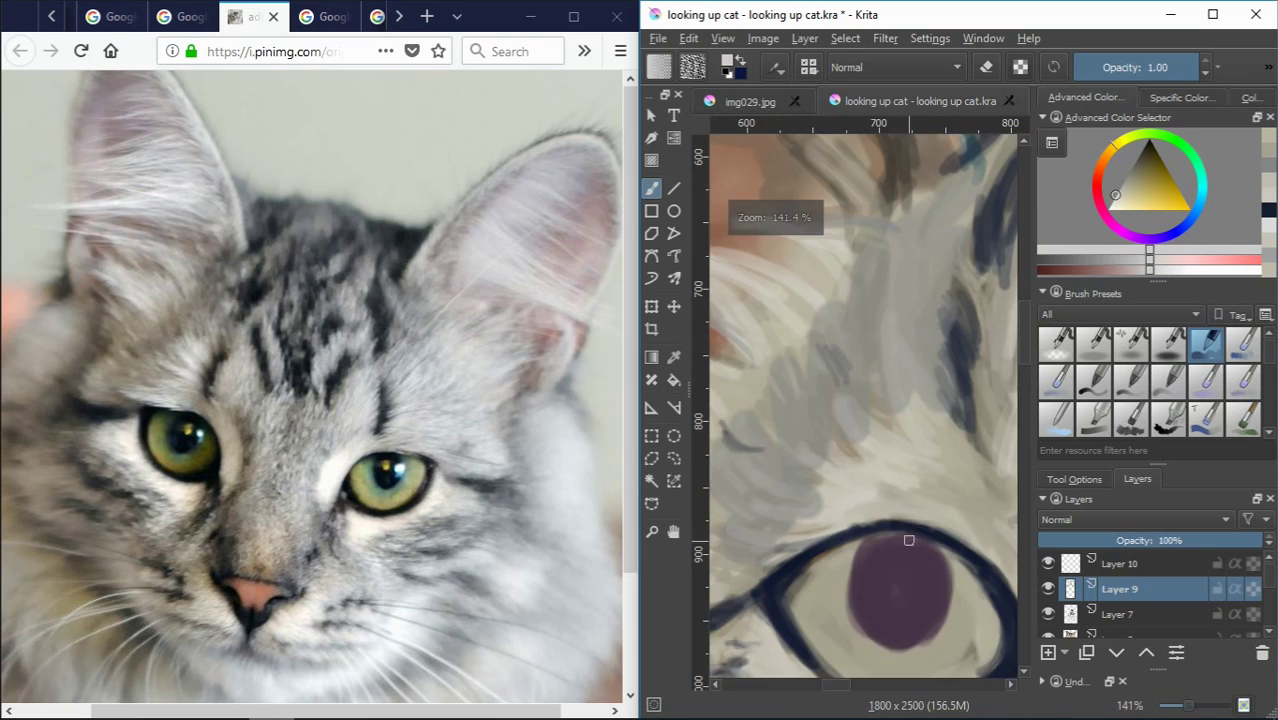
scroll(921, 482, "down", 1)
Sample forehead greys, paint a grey fur stroke above the eye, then select Layer 10
left_click(919, 469, "ctrl")
scroll(919, 469, "up", 2)
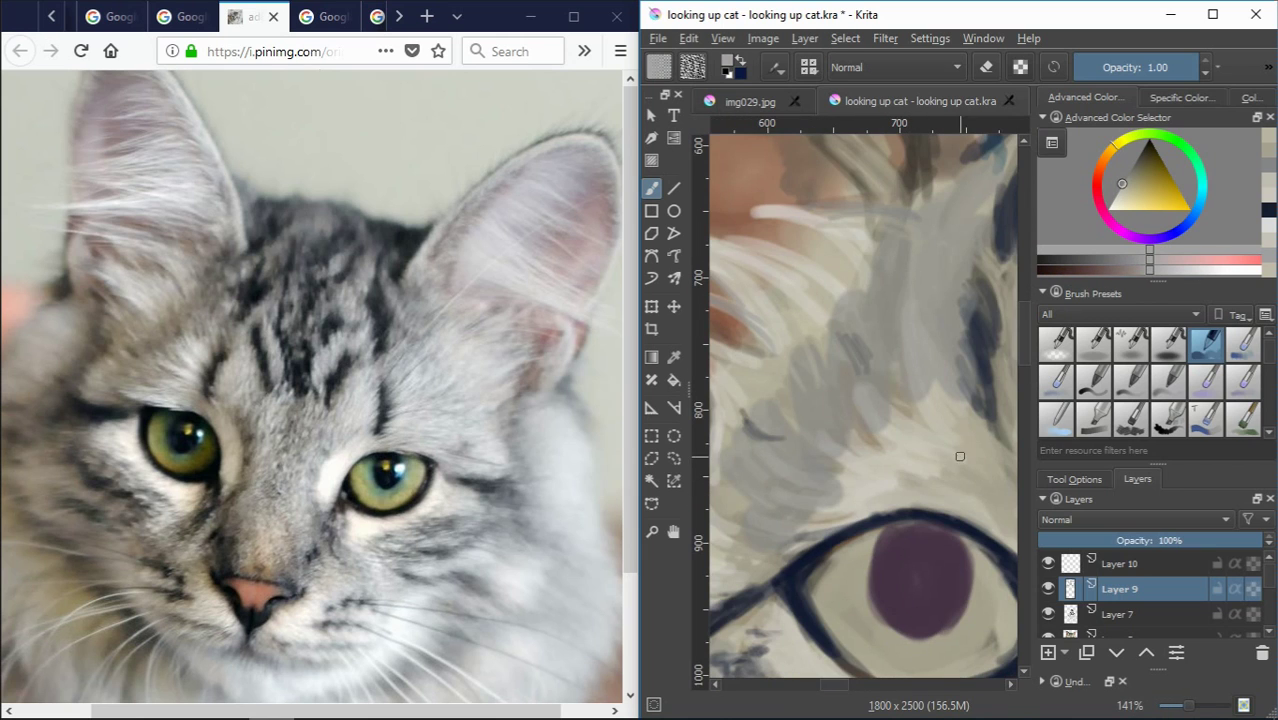
left_click(857, 401, "ctrl")
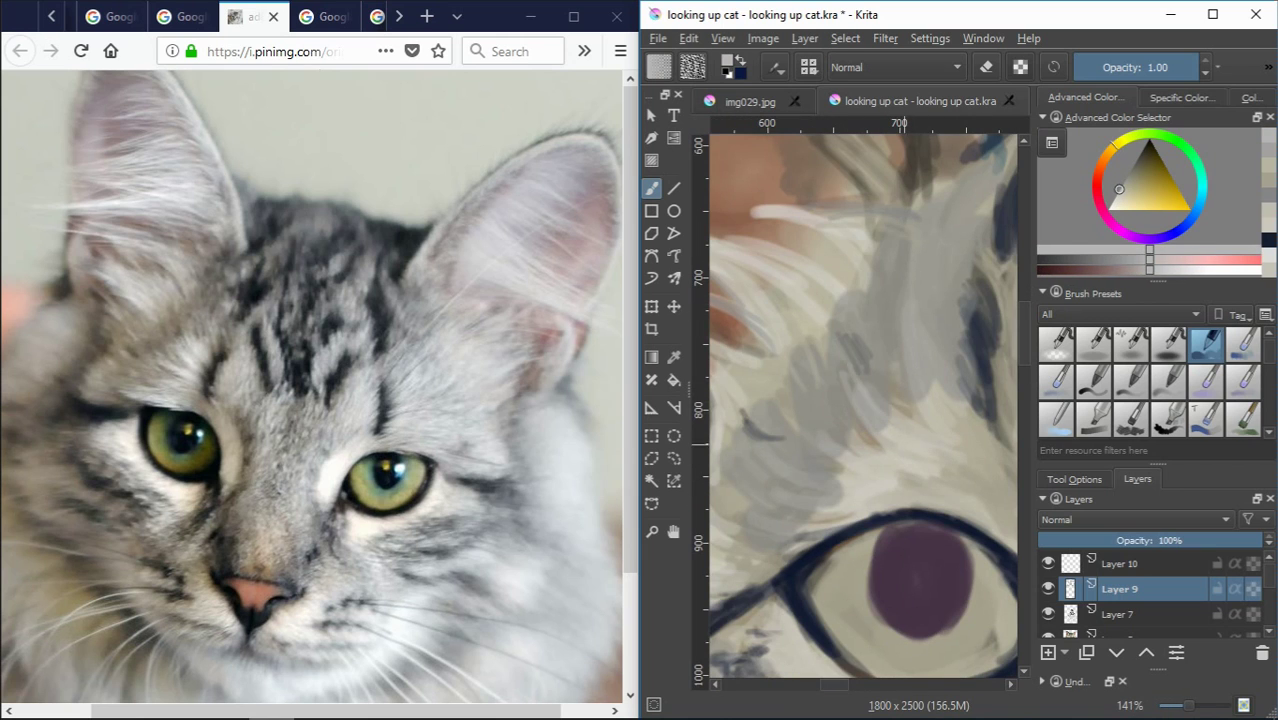
left_click(848, 369, "ctrl")
left_click_drag(848, 369, 894, 434)
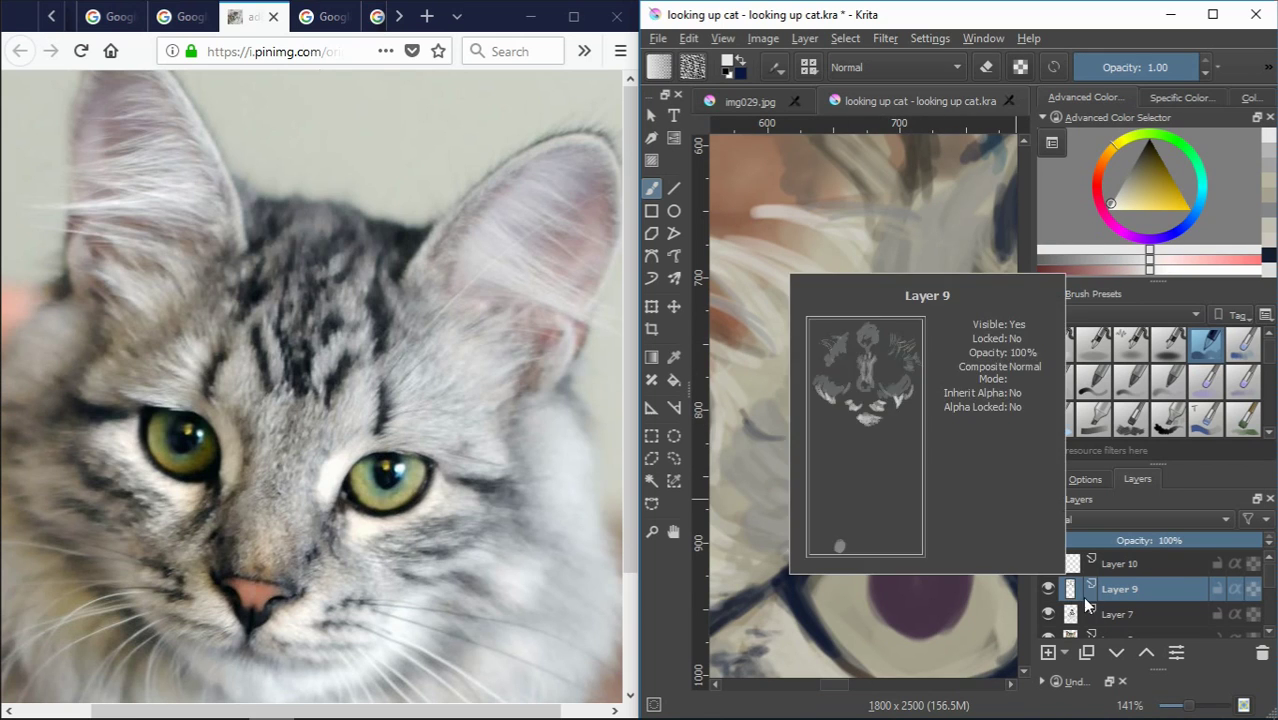
left_click(1120, 563)
Paint thin light fur strands fanning downward above the eye, redoing one stroke
mouse_move(856, 376)
left_mouse_down()
mouse_move(866, 408)
mouse_move(954, 436)
left_mouse_up()
key("ctrl+z")
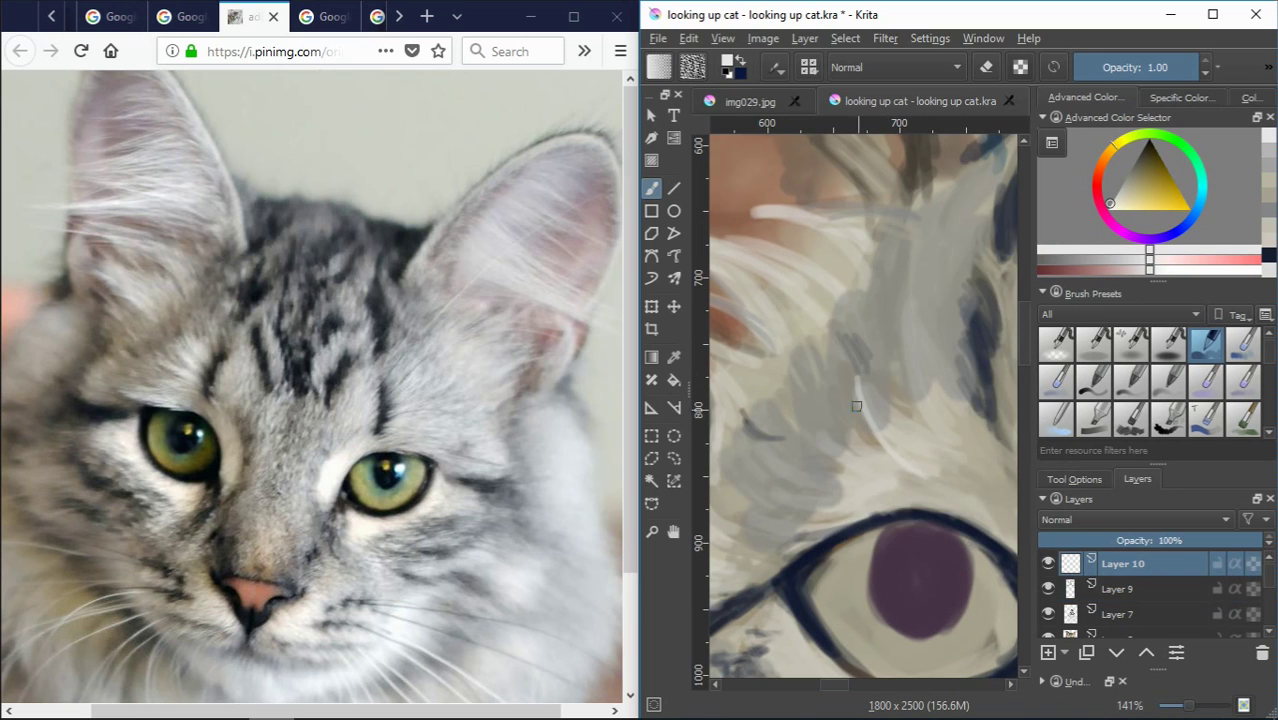
left_click_drag(863, 390, 936, 461)
left_click_drag(858, 402, 965, 470)
left_click_drag(908, 328, 966, 443)
left_click_drag(900, 338, 961, 476)
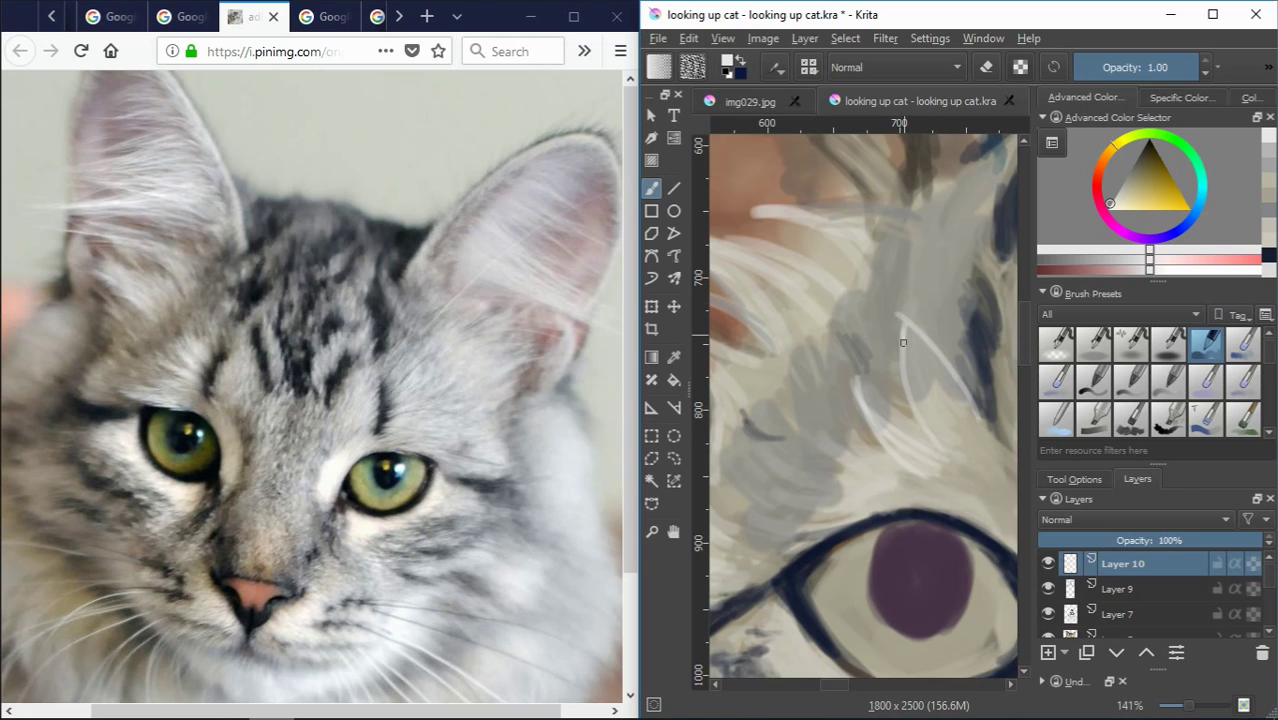
Pick a greyish red and paint four light fur strokes above the eye's top-left
left_click(988, 490, "ctrl")
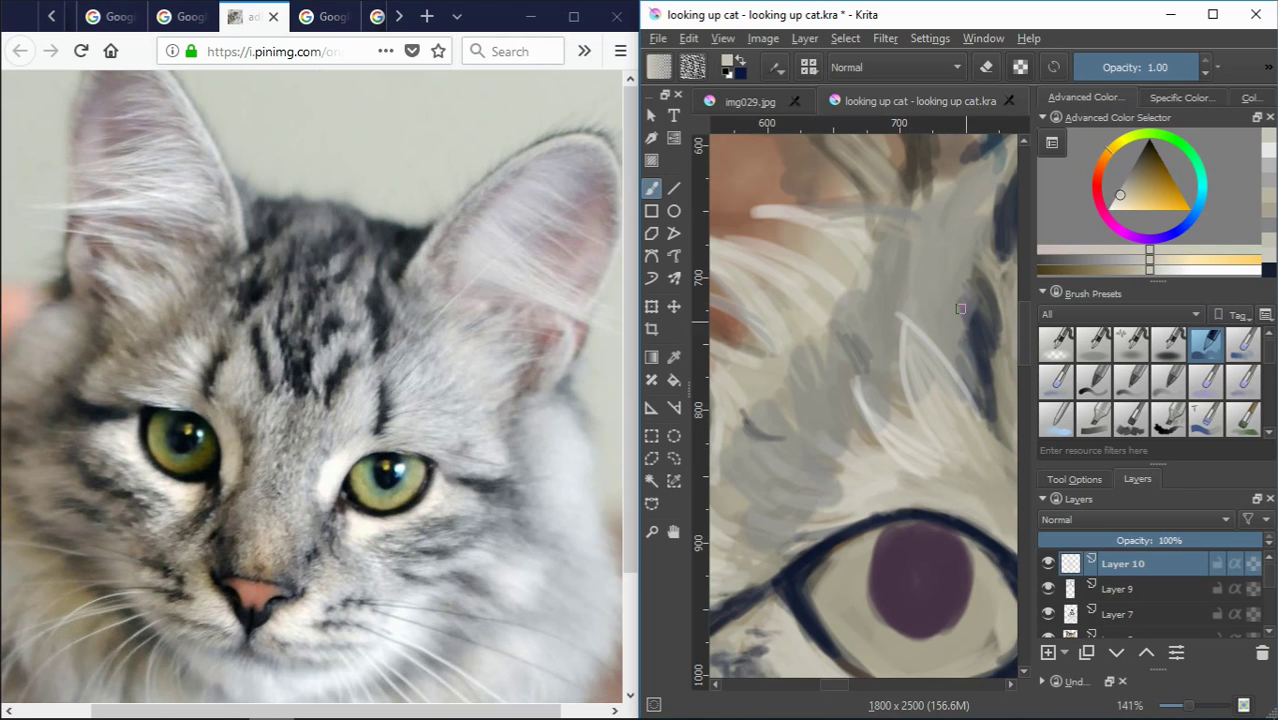
scroll(733, 491, "down", 3)
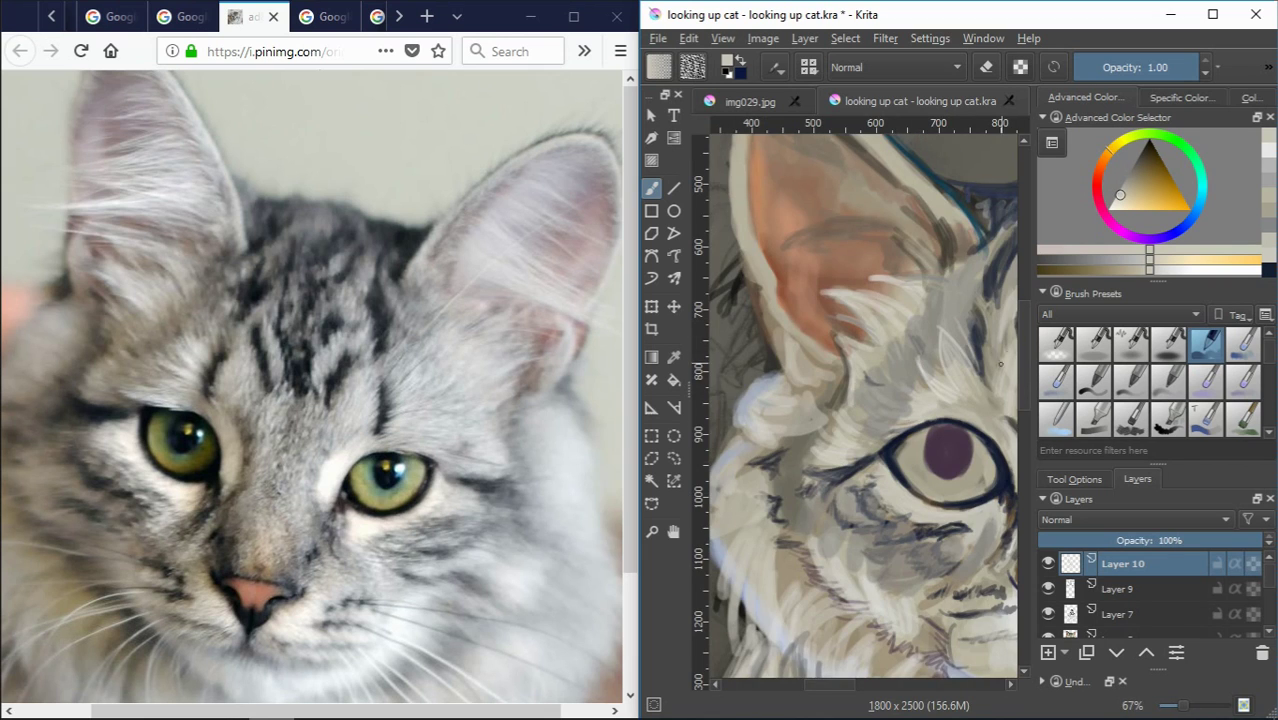
scroll(941, 391, "up", 3)
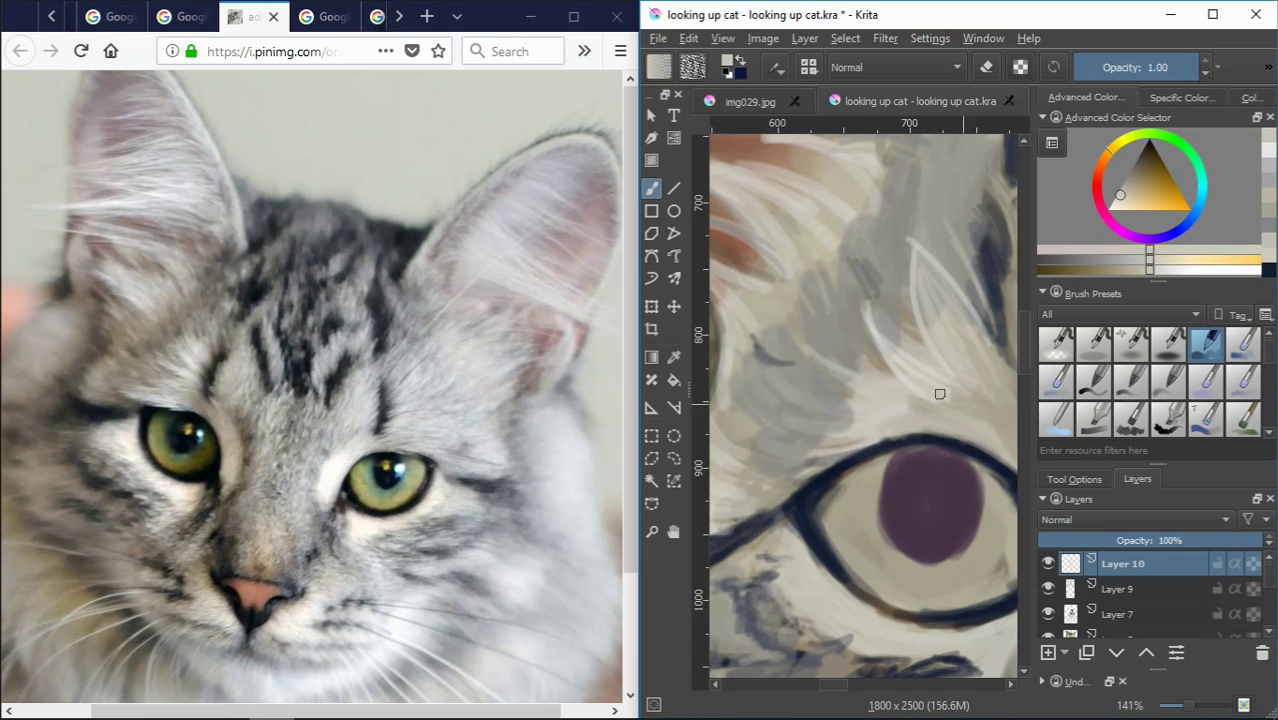
left_click(813, 398, "ctrl")
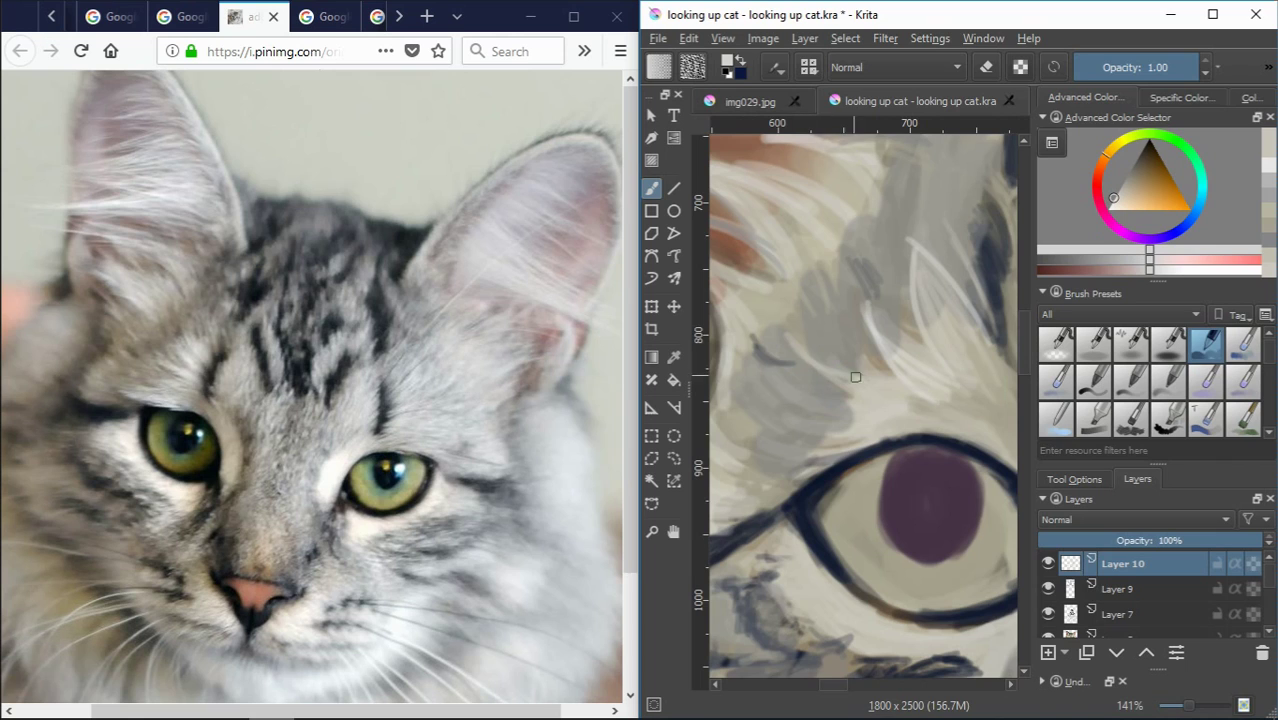
mouse_move(855, 399)
left_mouse_down()
mouse_move(766, 414)
mouse_move(778, 408)
left_mouse_up()
mouse_move(844, 430)
left_mouse_down()
mouse_move(780, 442)
mouse_move(754, 472)
left_mouse_up()
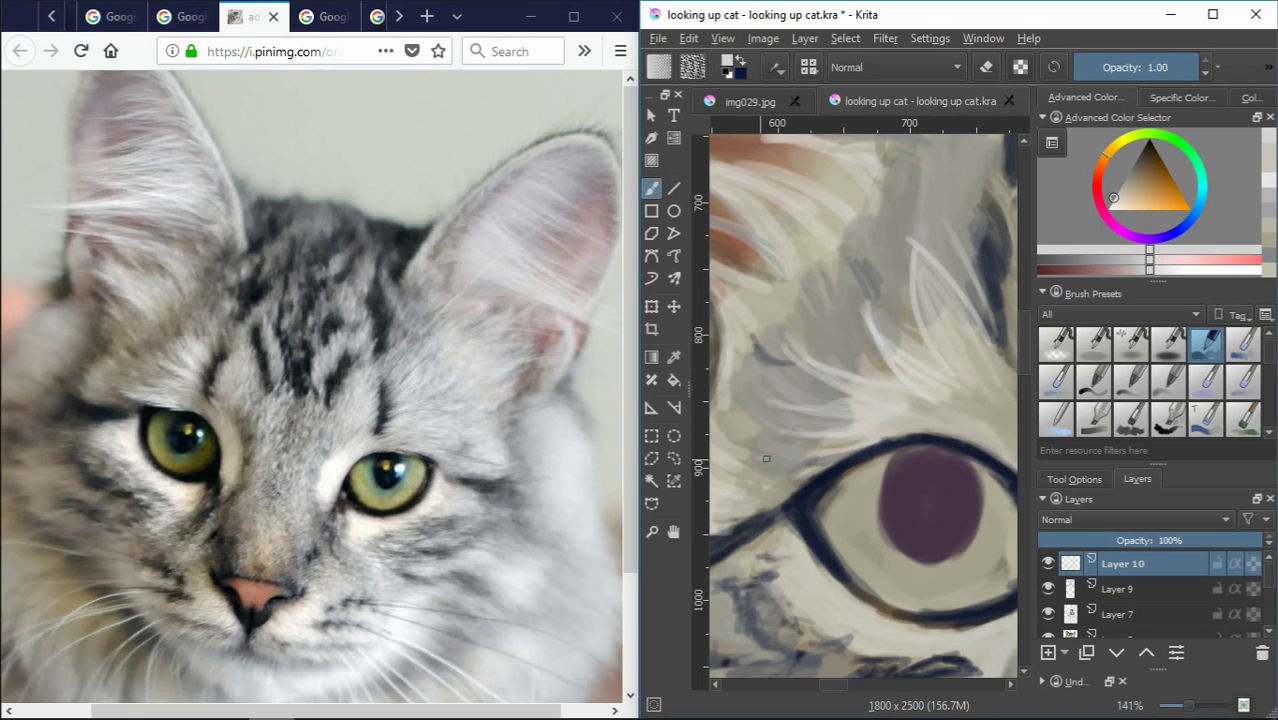
left_click_drag(862, 444, 783, 478)
mouse_move(858, 452)
left_mouse_down()
mouse_move(750, 482)
mouse_move(770, 466)
left_mouse_up()
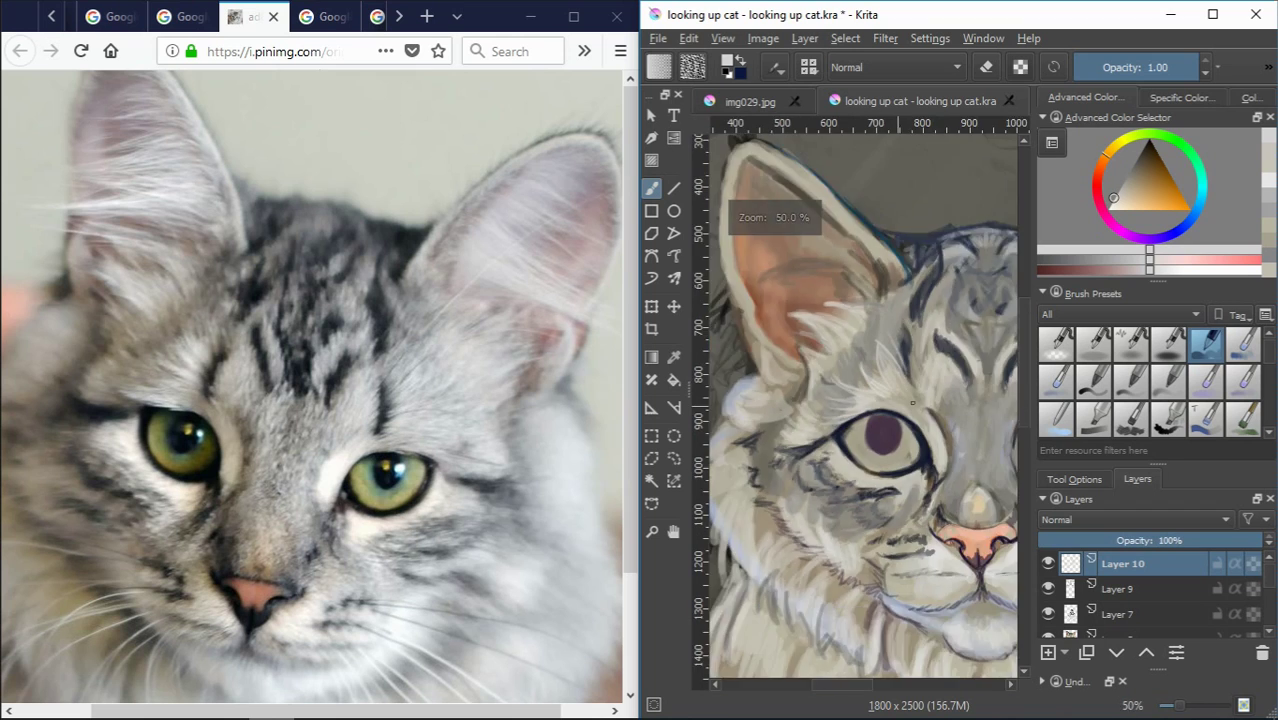
Paint fur over the top of the eye outline and slightly adjust the paint colour
scroll(800, 420, "down", 3)
scroll(840, 395, "up", 3)
left_click_drag(860, 393, 786, 410)
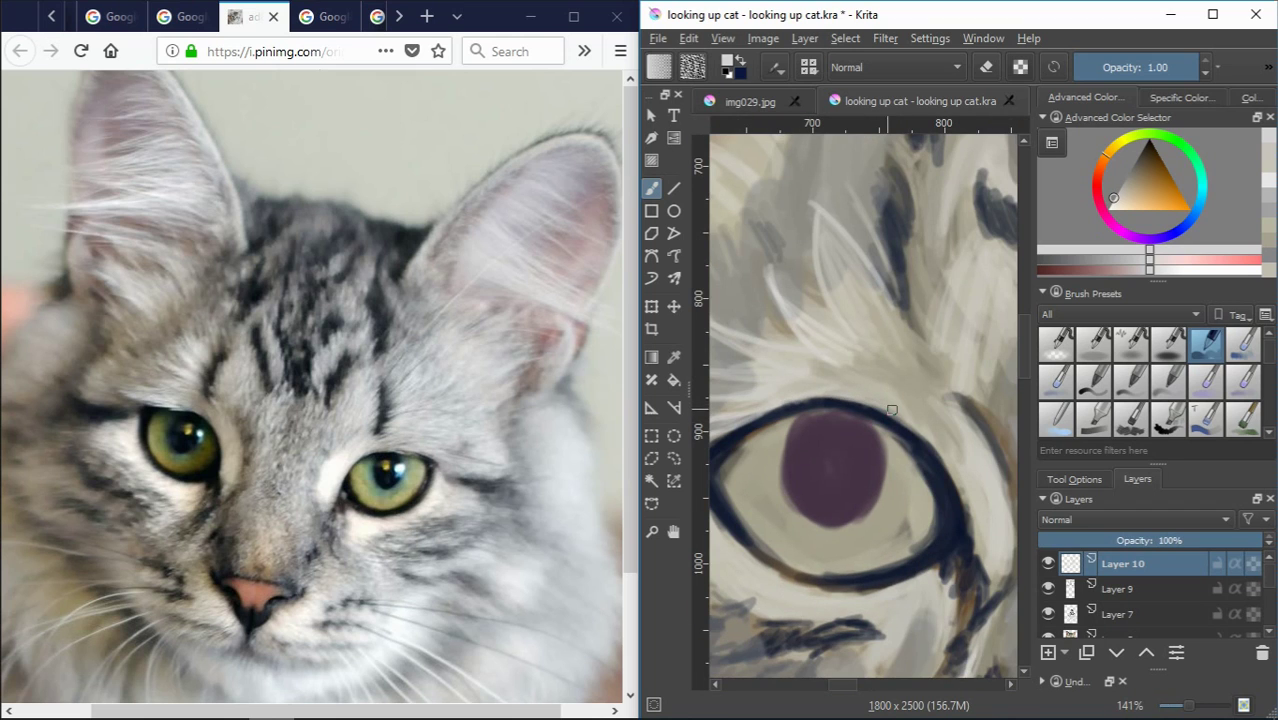
left_click(1109, 204)
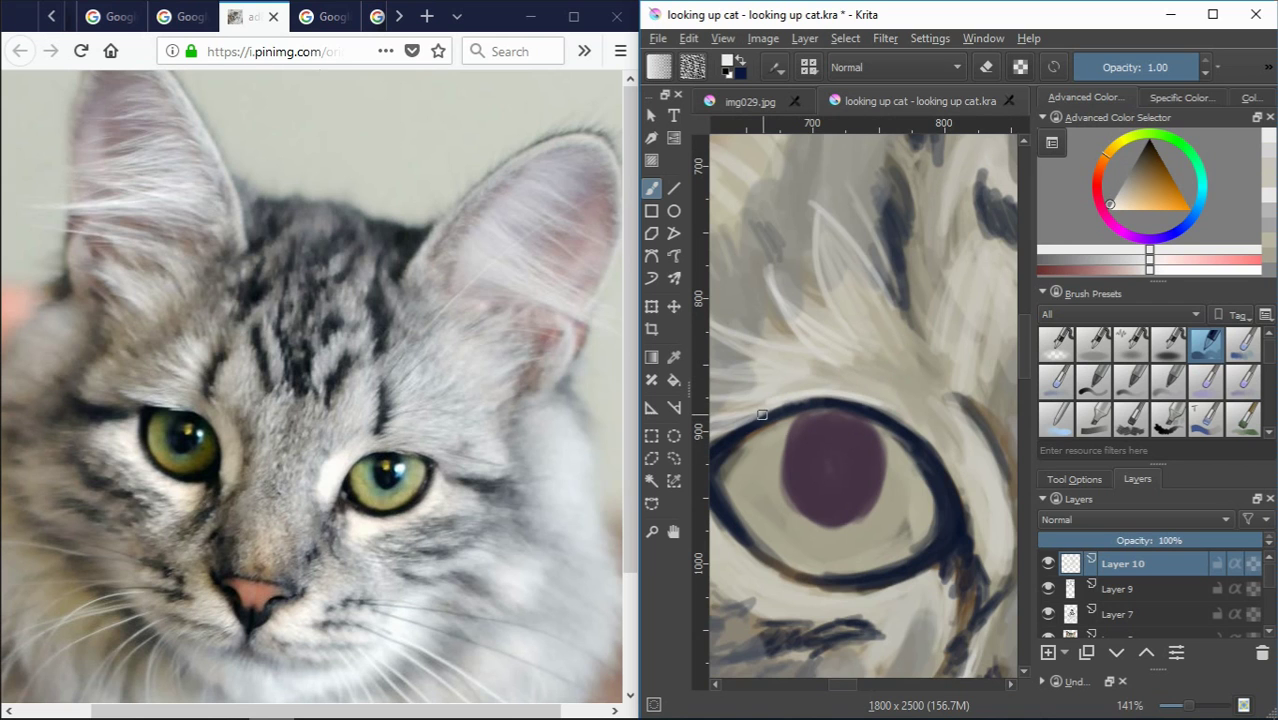
scroll(765, 410, "down", 3)
scroll(772, 348, "up", 3)
Paint light fur strokes above the upper eyelid and forehead, undoing two failed attempts
scroll(772, 348, "down", 5)
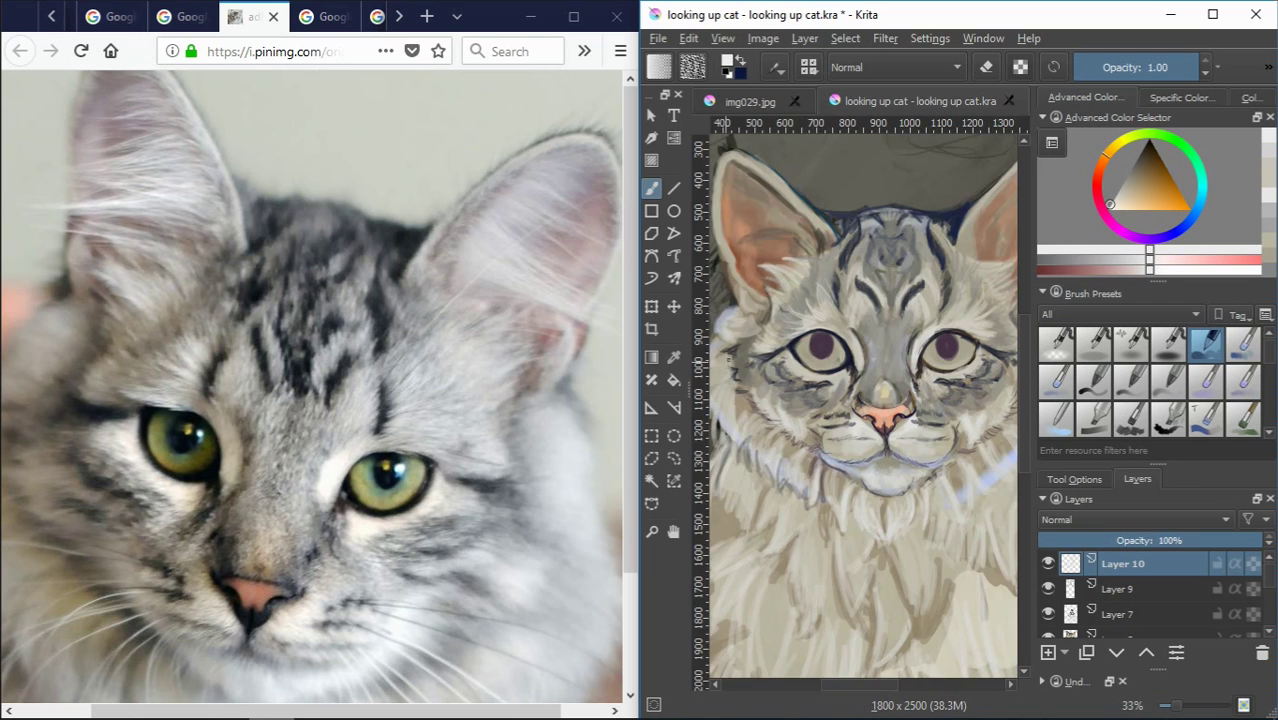
scroll(786, 348, "up", 5)
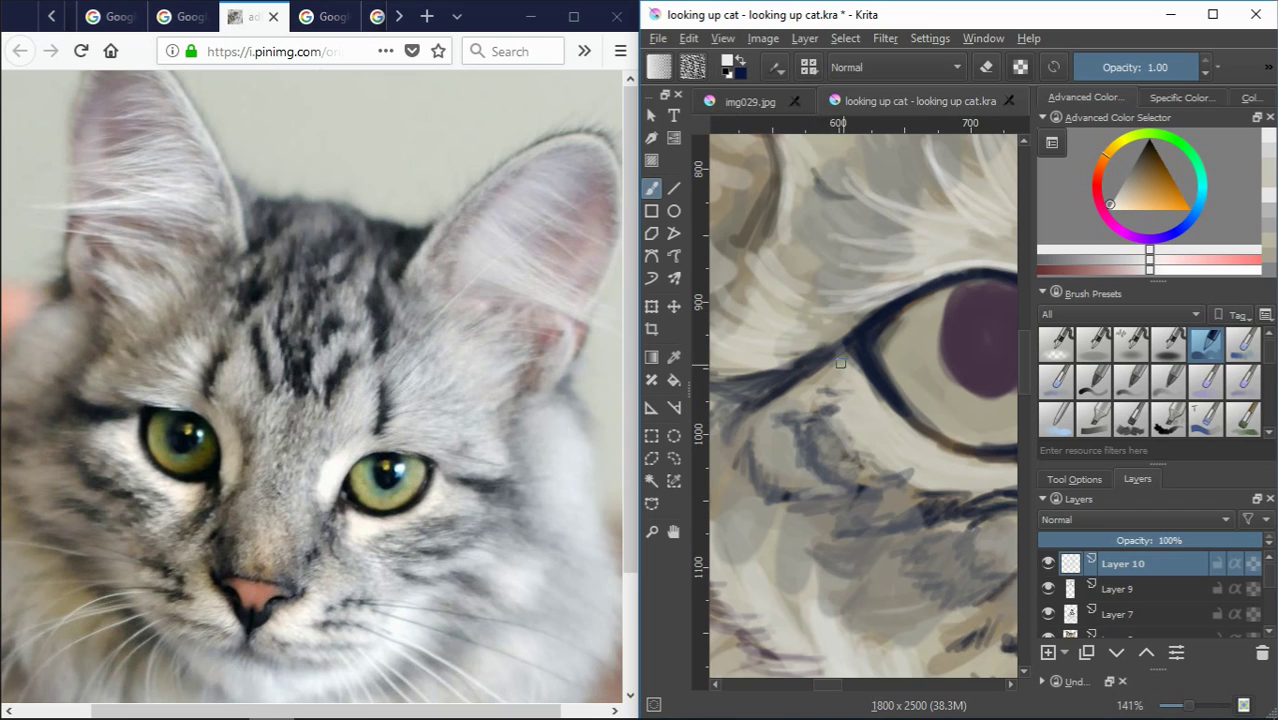
left_click_drag(818, 312, 894, 298)
key("ctrl+z")
left_click_drag(812, 308, 920, 288)
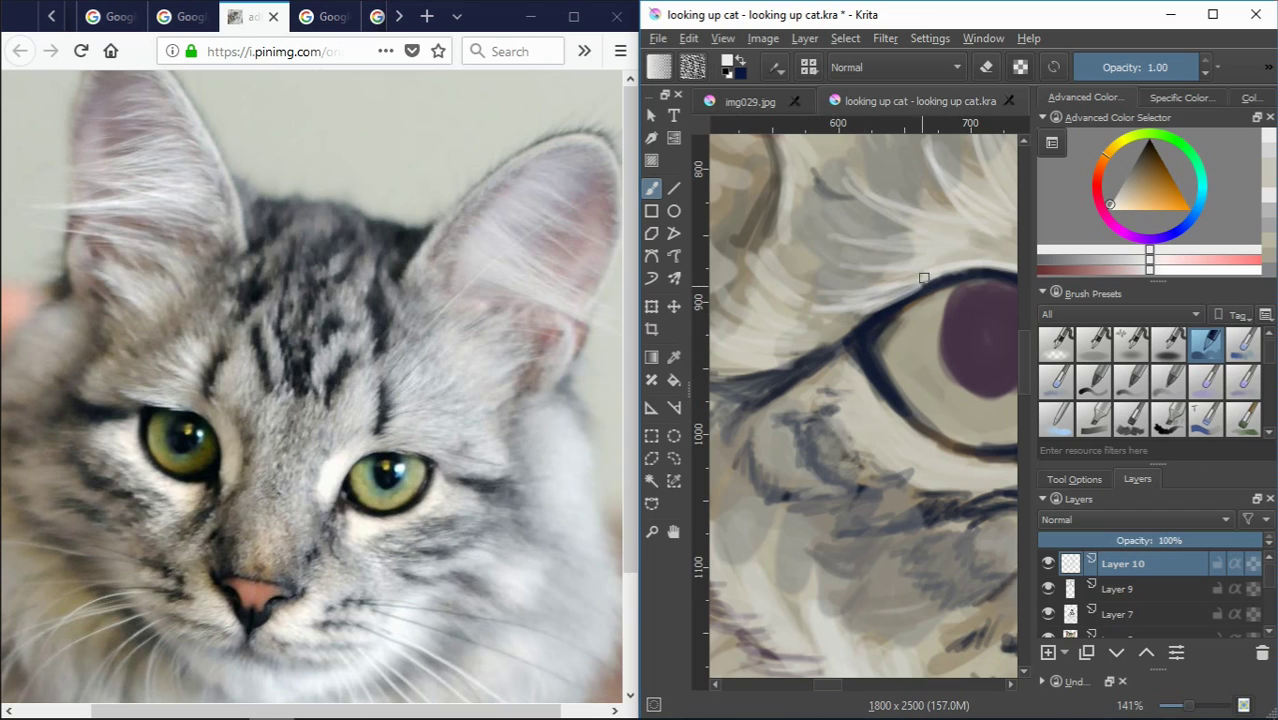
key("ctrl+z")
left_click_drag(847, 333, 931, 270)
left_click_drag(845, 280, 930, 254)
left_click_drag(818, 256, 909, 247)
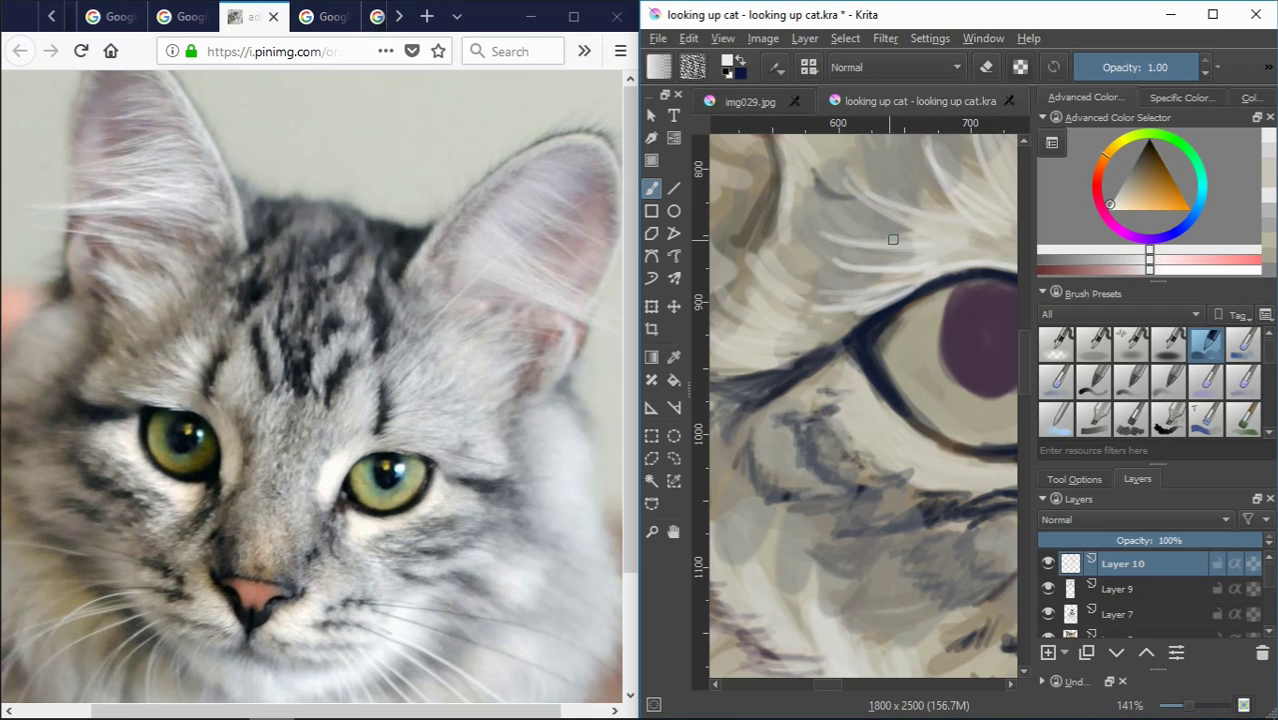
left_click_drag(846, 220, 956, 178)
left_click_drag(846, 238, 939, 231)
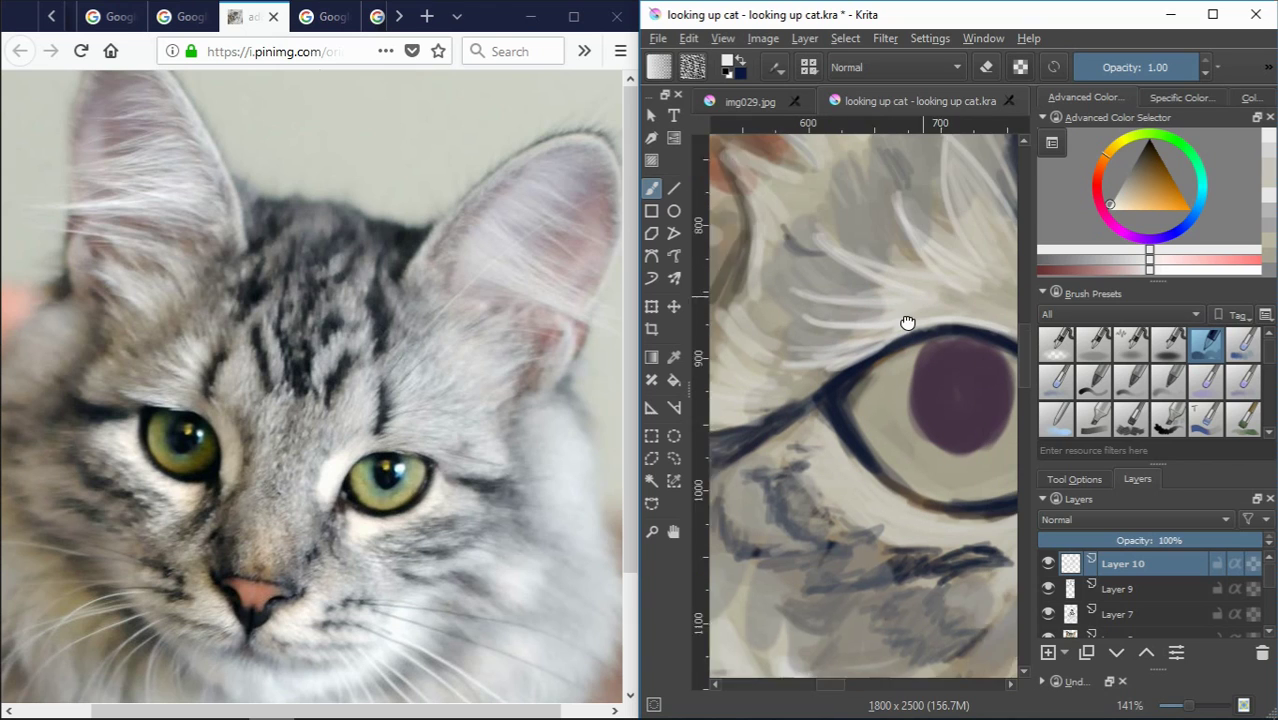
Repaint a forehead fur stroke sweeping down to the right of the eye
scroll(907, 322, "up", 2)
scroll(915, 300, "up", 1)
scroll(874, 309, "up", 1)
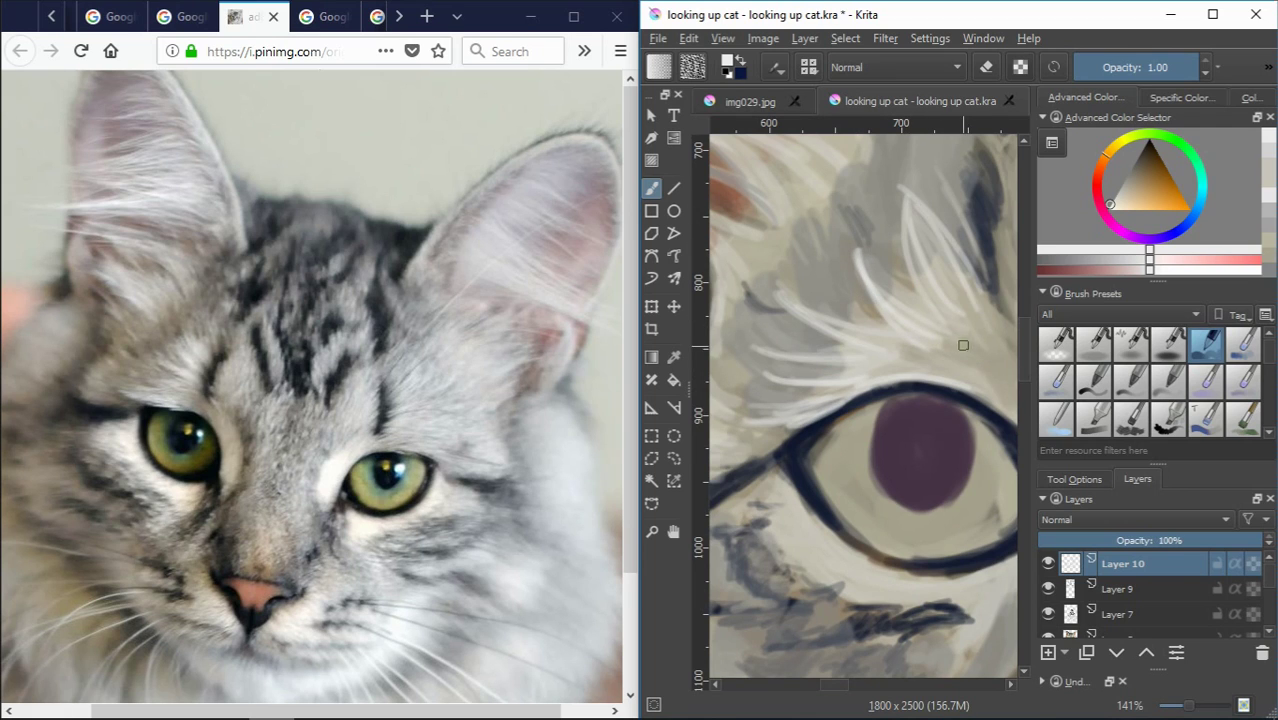
left_click_drag(914, 206, 1002, 308)
key("ctrl+z")
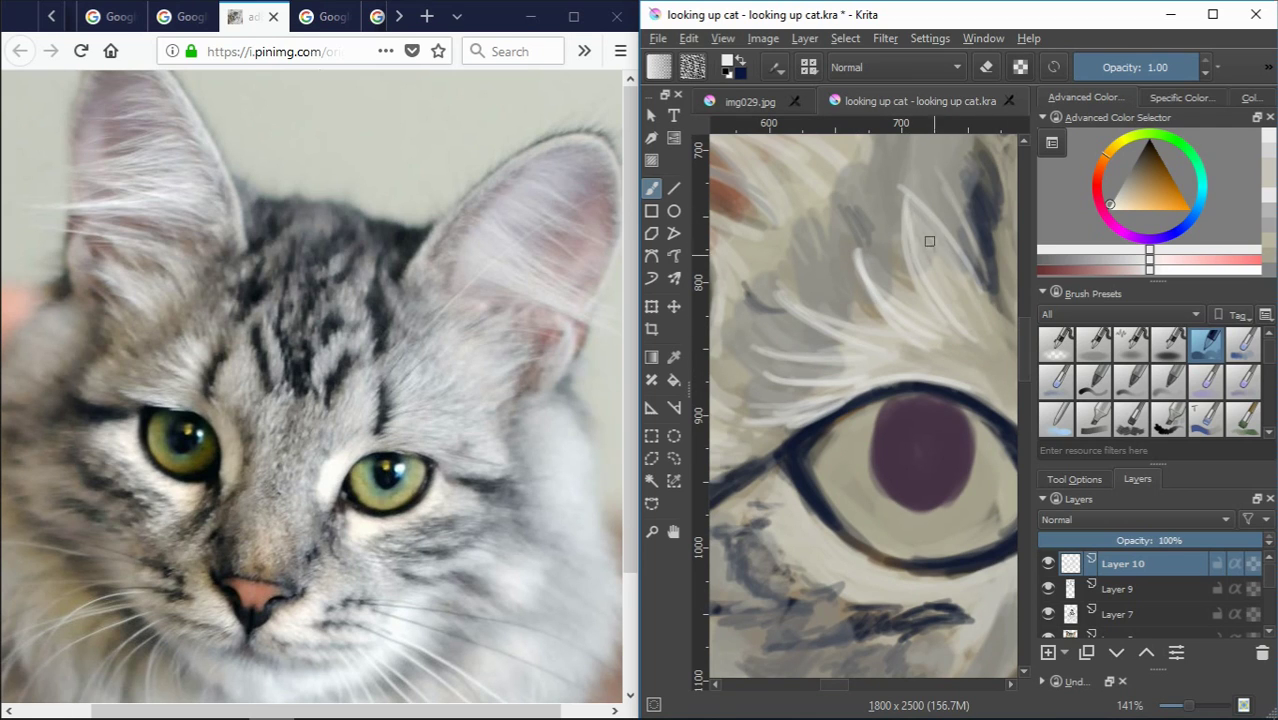
left_click_drag(912, 183, 980, 321)
left_click_drag(926, 222, 1001, 332)
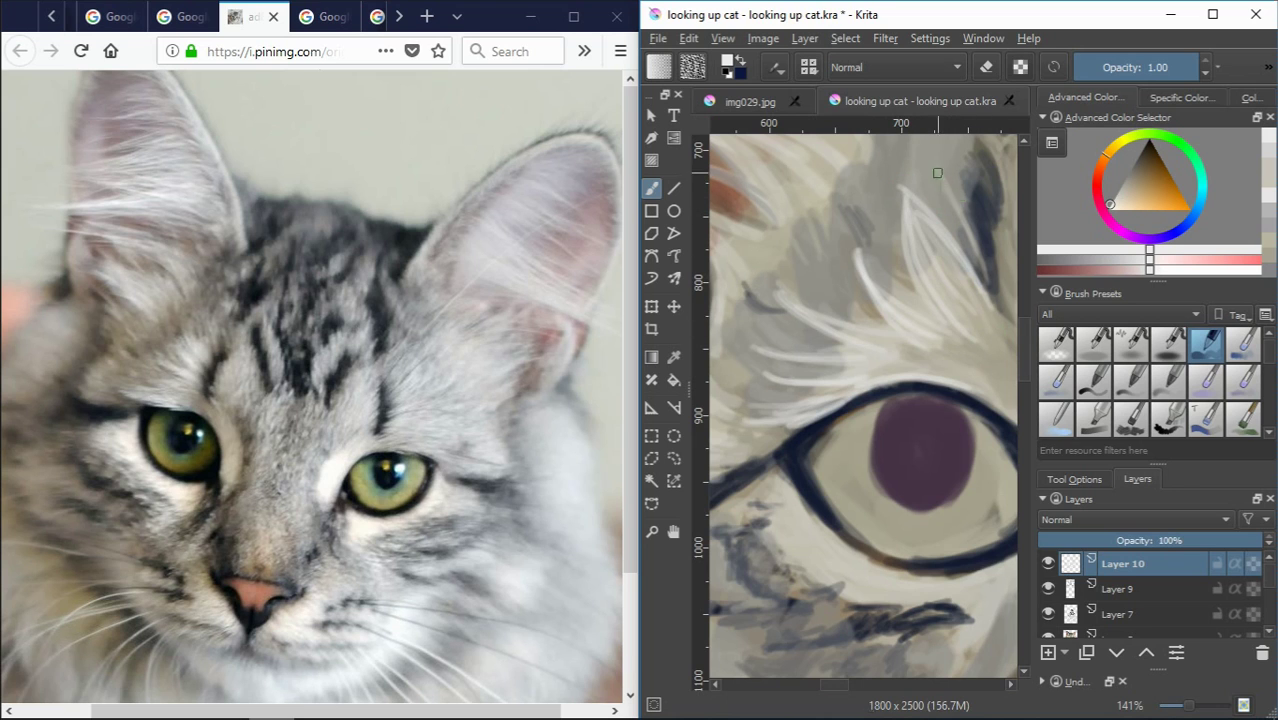
scroll(944, 211, "down", 2)
scroll(915, 288, "up", 2)
Paint fur along the eye's upper-right rim and begin light strokes below the lower lid
mouse_move(915, 288)
left_mouse_down()
mouse_move(942, 285)
mouse_move(964, 397)
left_mouse_up()
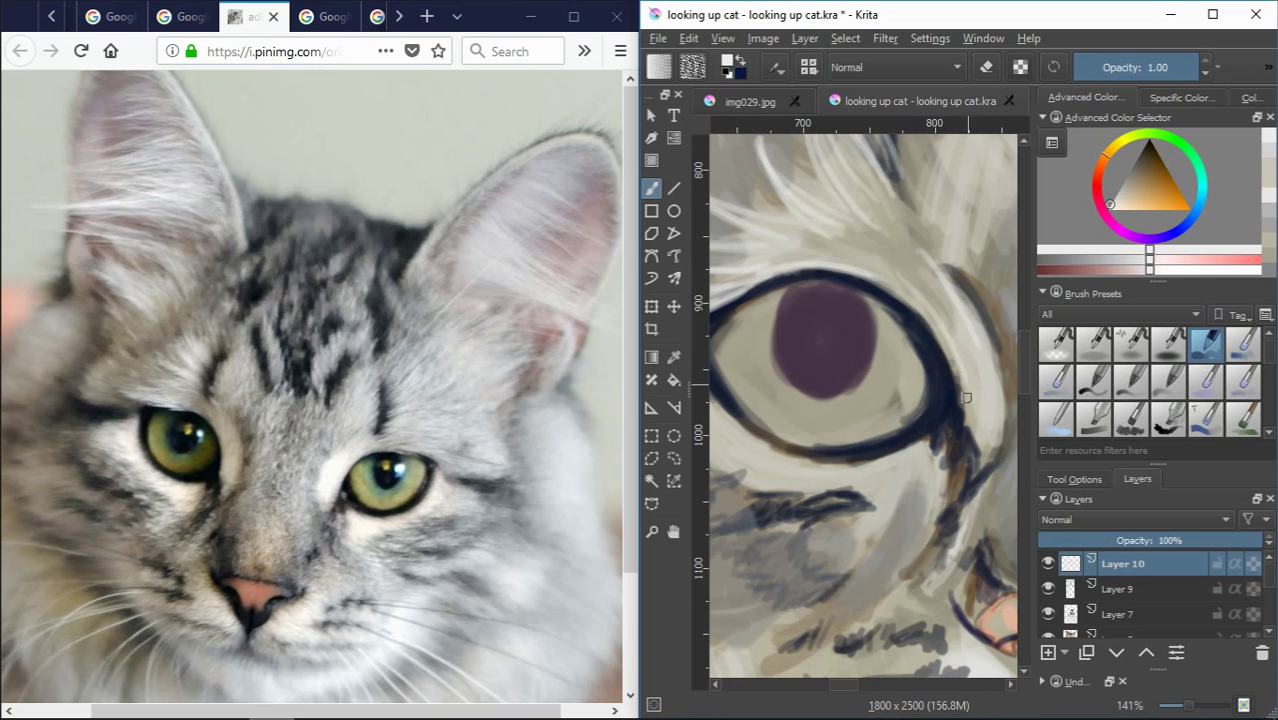
left_click_drag(940, 322, 982, 389)
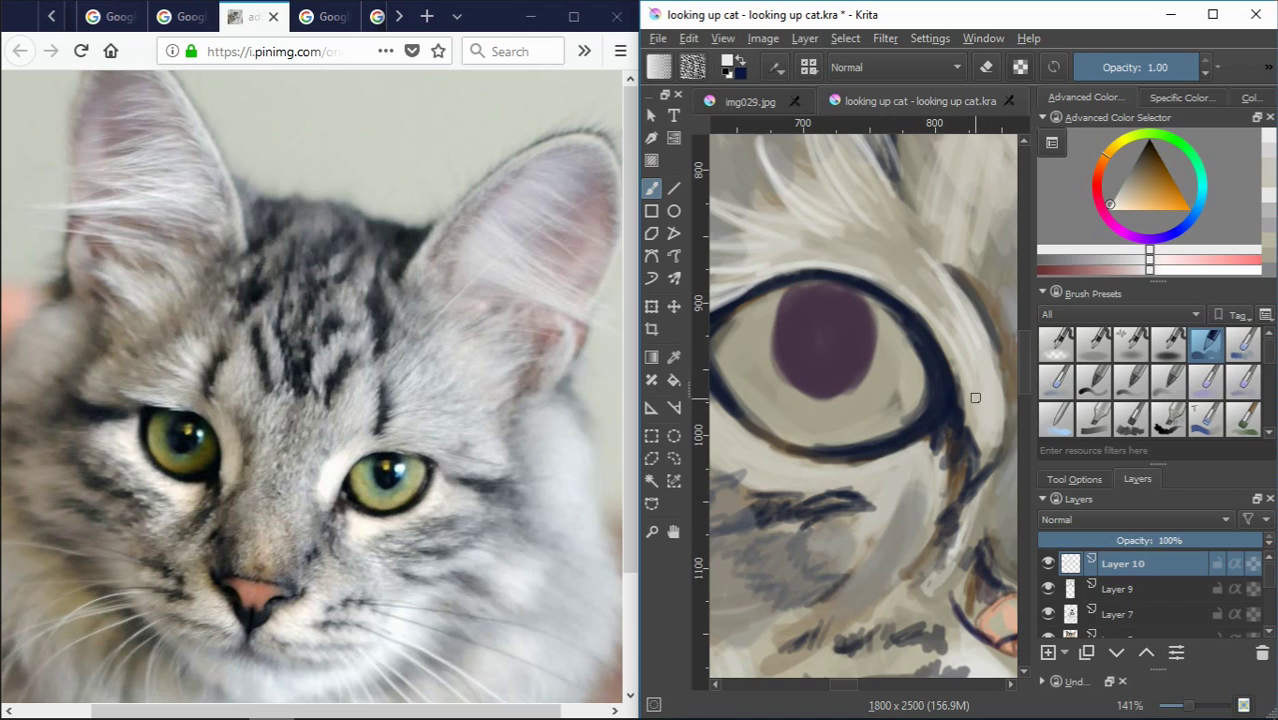
left_click_drag(981, 397, 984, 454)
left_click_drag(828, 470, 930, 438)
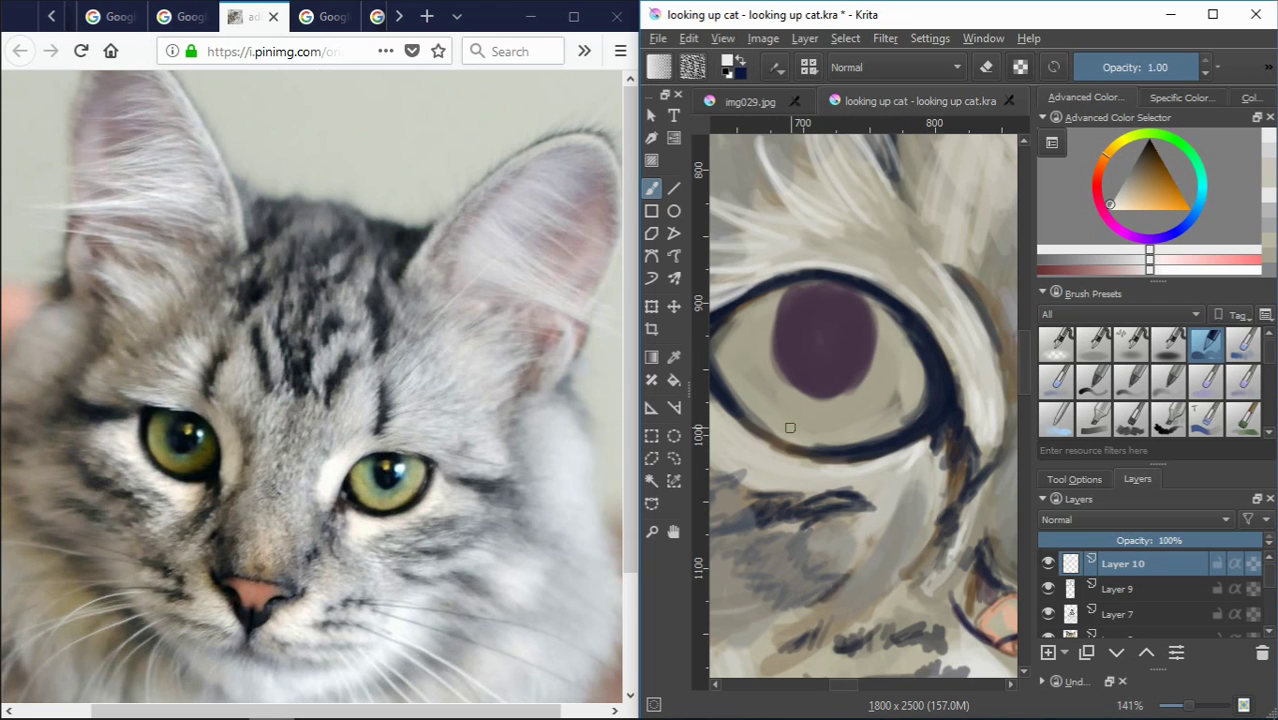
scroll(790, 428, "up", 1)
scroll(775, 390, "up", 1)
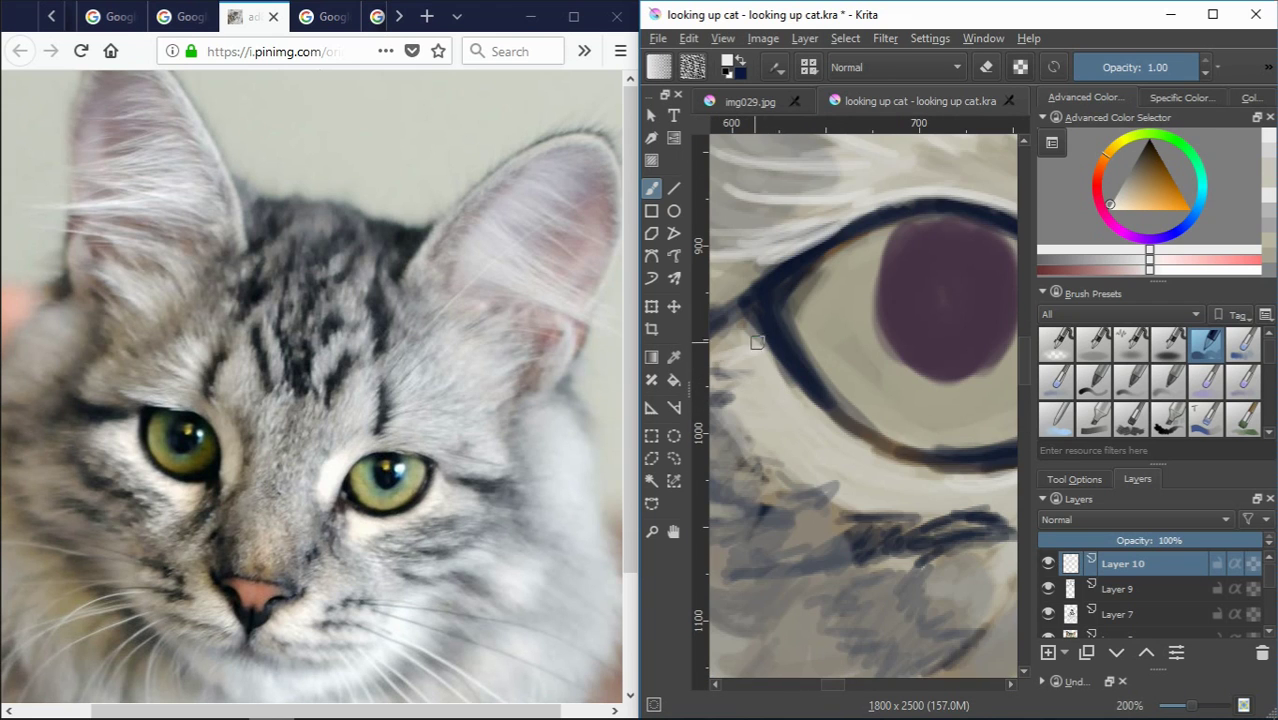
scroll(758, 342, "down", 1)
scroll(764, 342, "up", 1)
Add more light fur strokes extending below the lower lid
left_click_drag(760, 378, 835, 362)
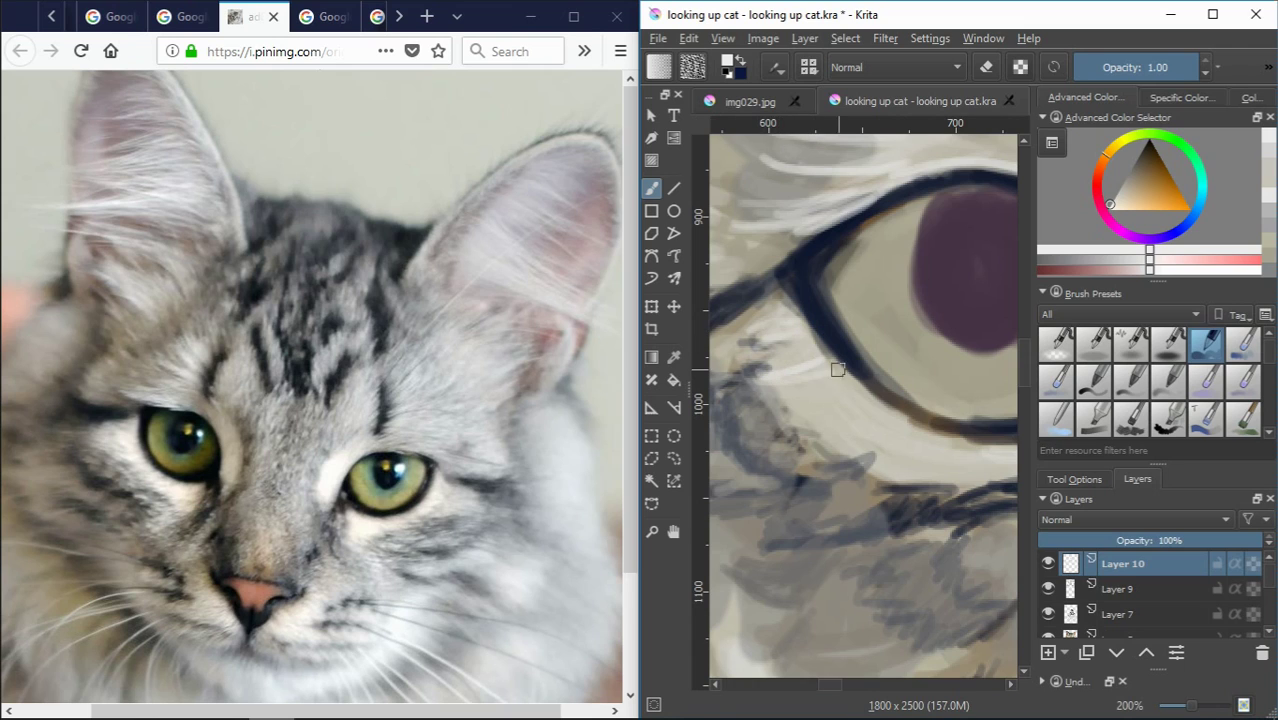
mouse_move(821, 408)
left_mouse_down()
mouse_move(740, 376)
mouse_move(808, 352)
left_mouse_up()
mouse_move(807, 396)
left_mouse_down()
mouse_move(821, 408)
mouse_move(899, 397)
mouse_move(862, 436)
mouse_move(870, 411)
mouse_move(792, 400)
left_mouse_up()
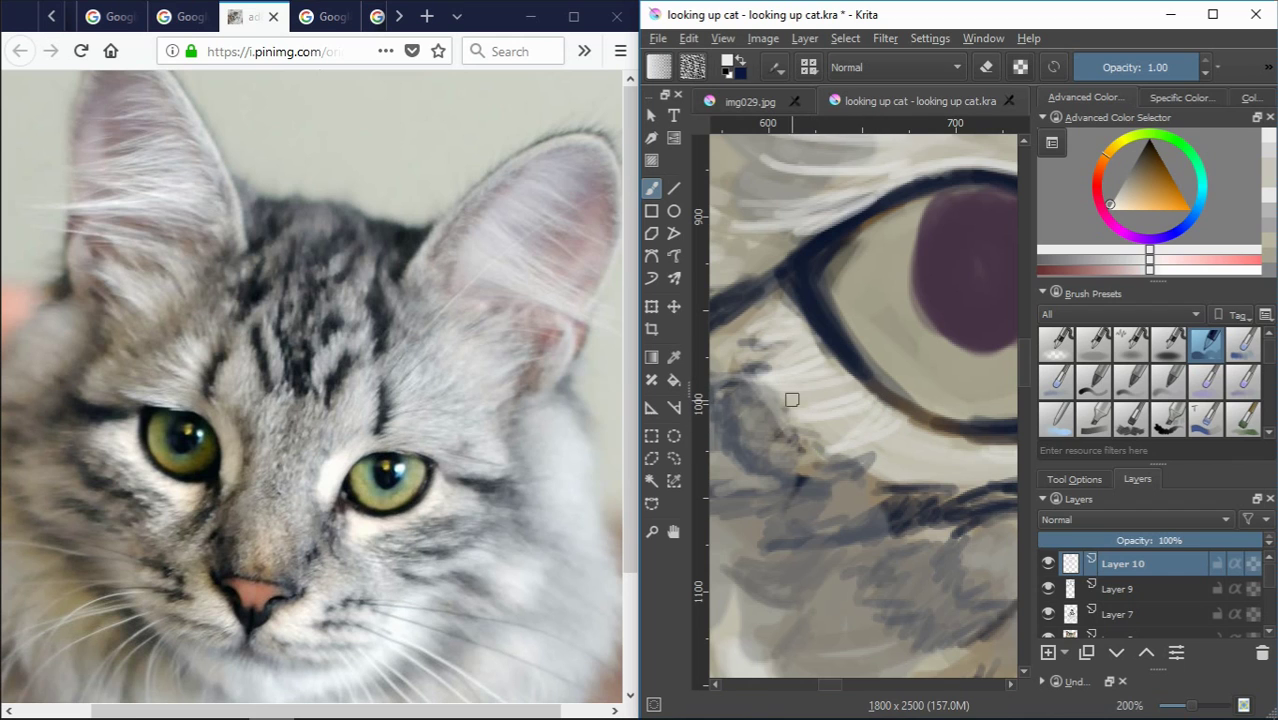
scroll(792, 400, "down", 3)
scroll(819, 374, "up", 3)
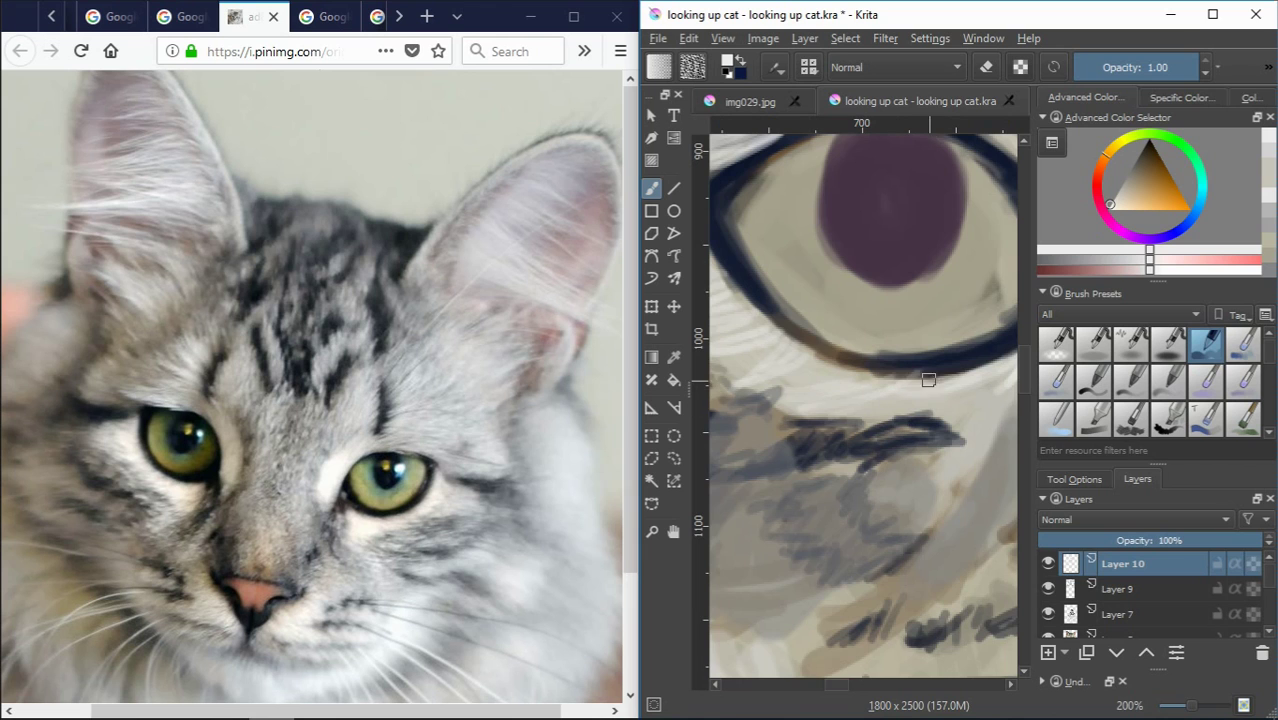
scroll(928, 380, "down", 3)
scroll(982, 355, "up", 1)
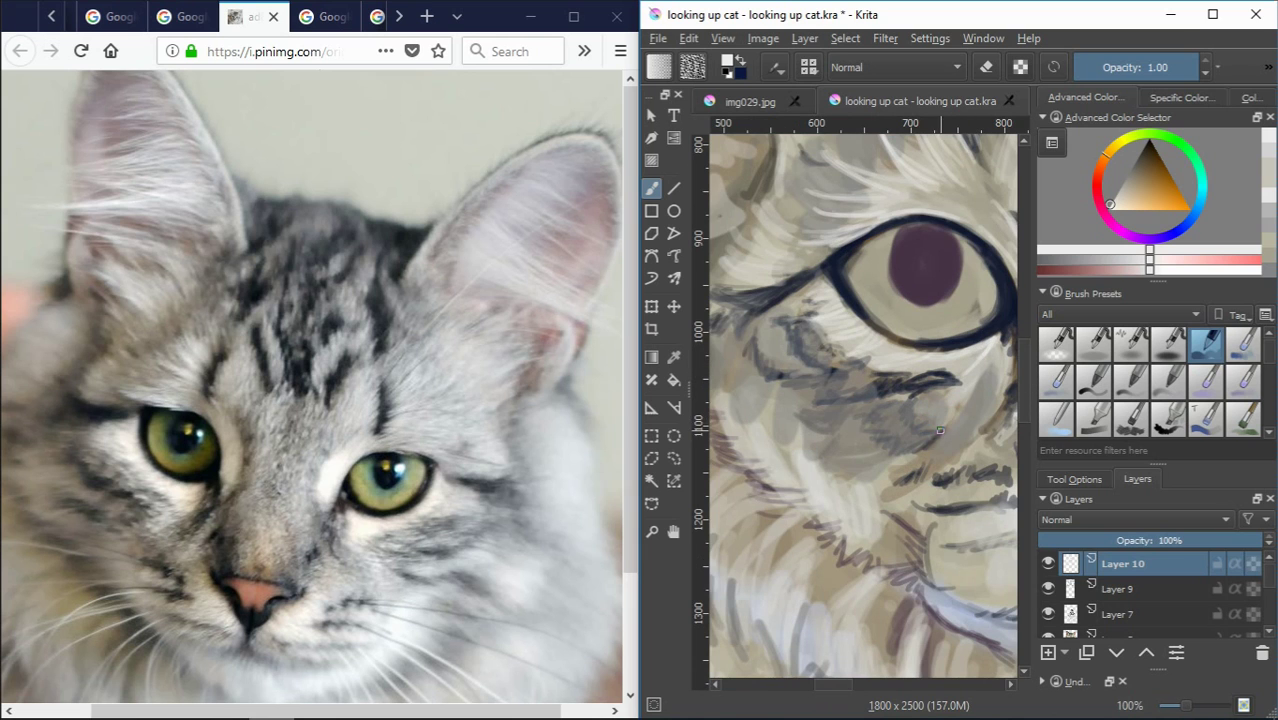
scroll(912, 374, "down", 3)
scroll(960, 380, "up", 3)
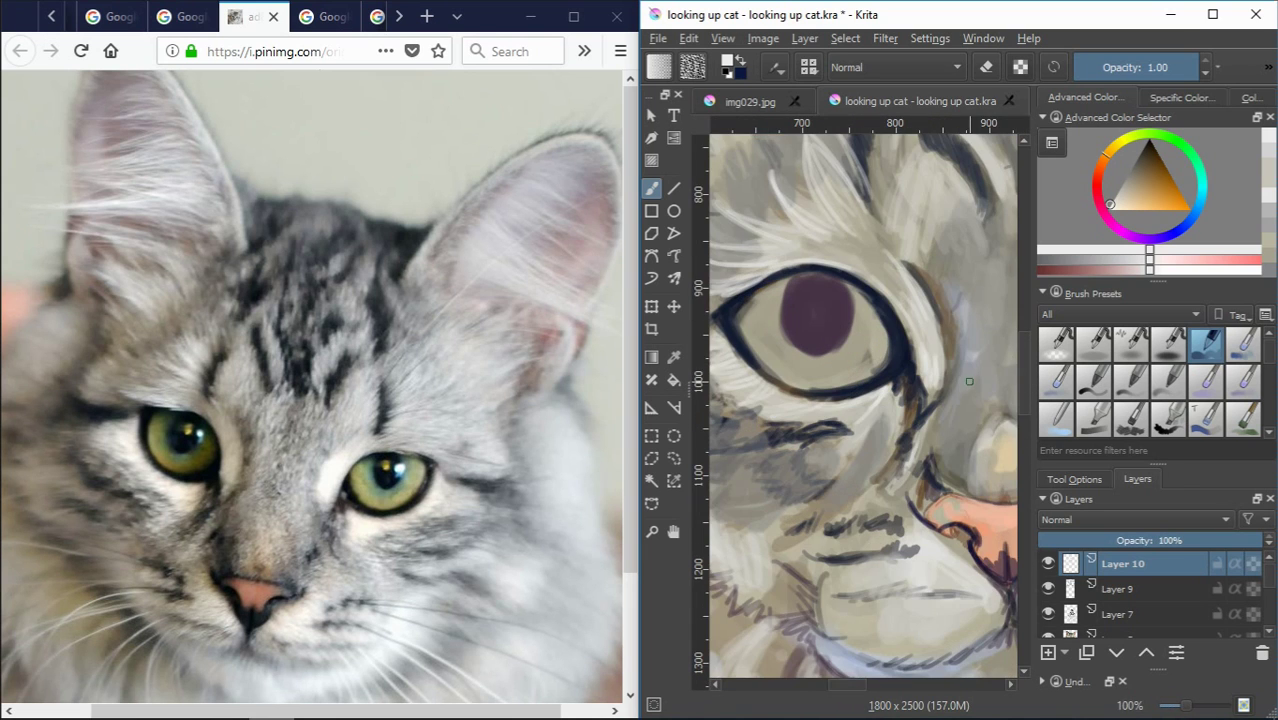
scroll(940, 379, "up", 2)
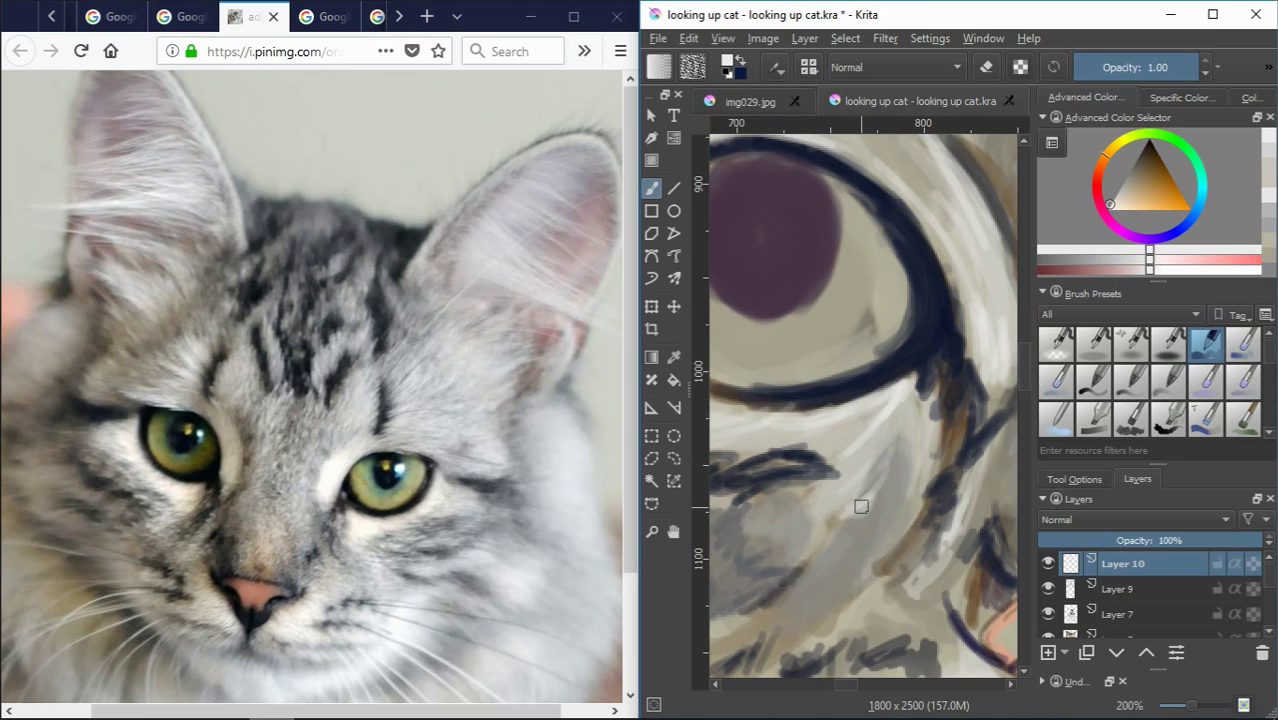
Add whitish strokes right of and below the eye, pick a pale yellow-grey, and zoom out
left_click_drag(884, 468, 900, 408)
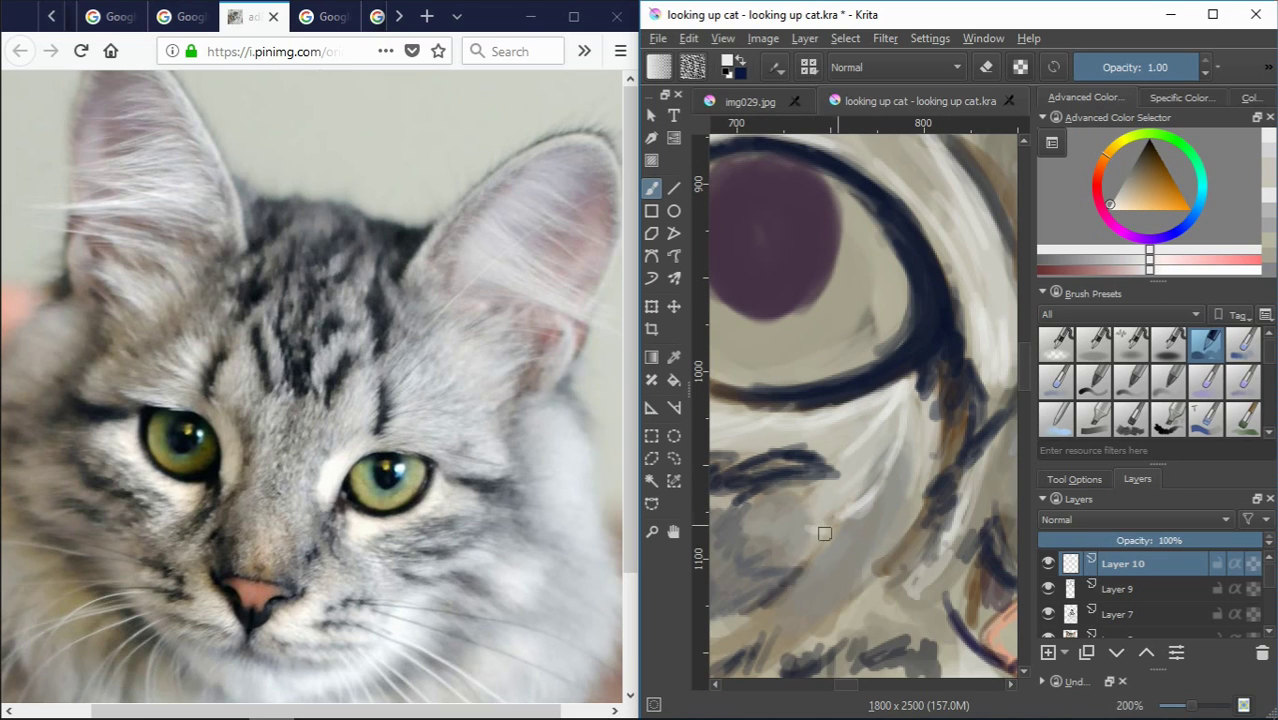
left_click_drag(824, 533, 824, 473)
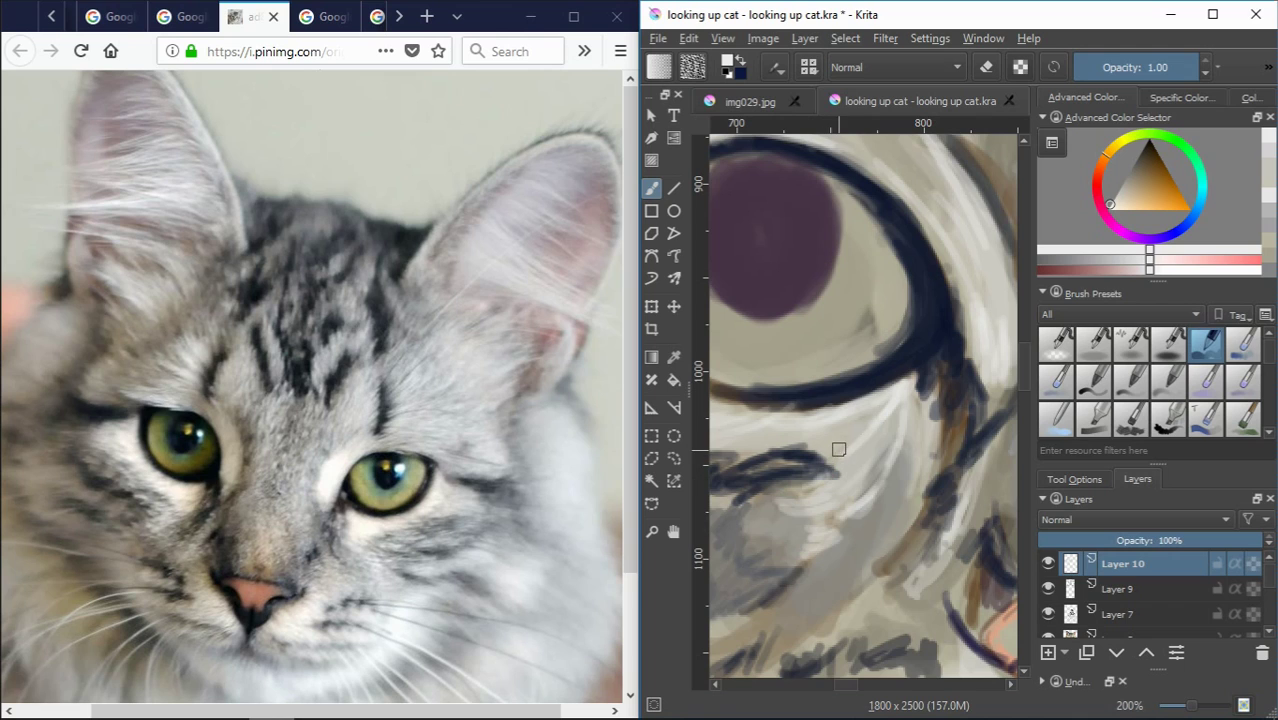
left_click(927, 392, "ctrl")
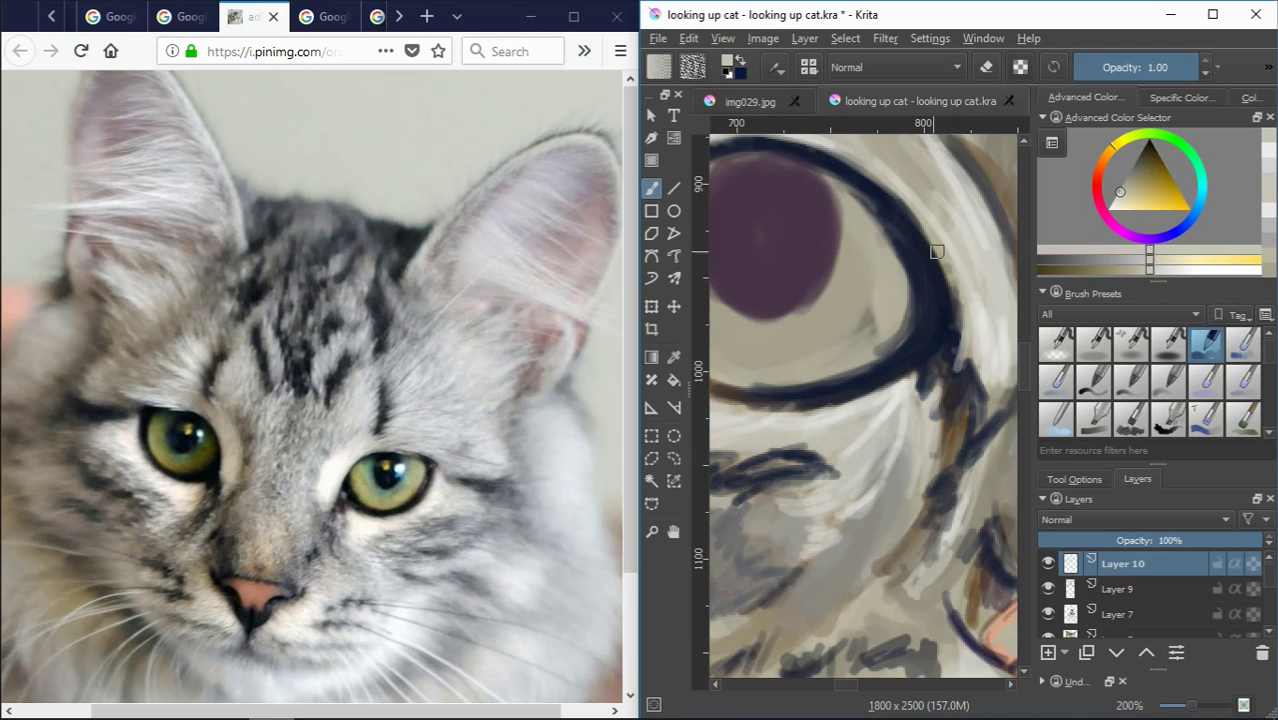
key("minus")
key("minus")
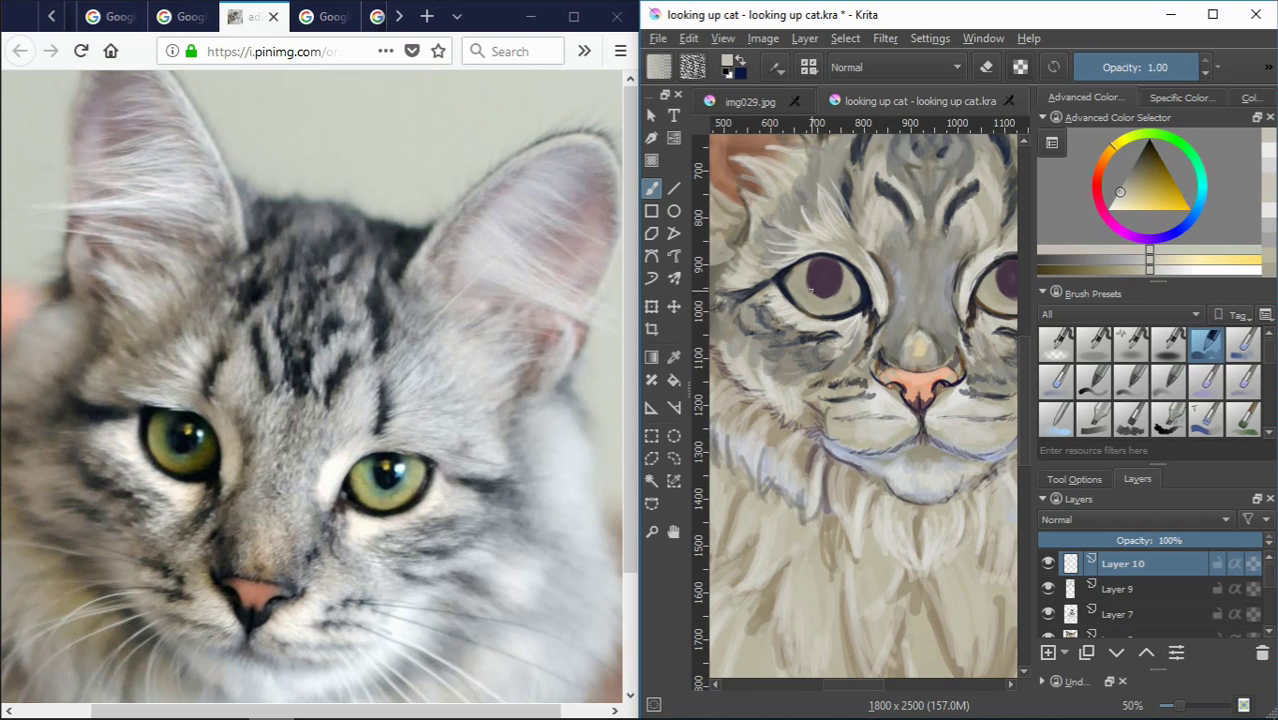
Paint light strokes over the dark blue fur near the kitten's eye
scroll(810, 291, "up", 3)
scroll(847, 280, "down", 2)
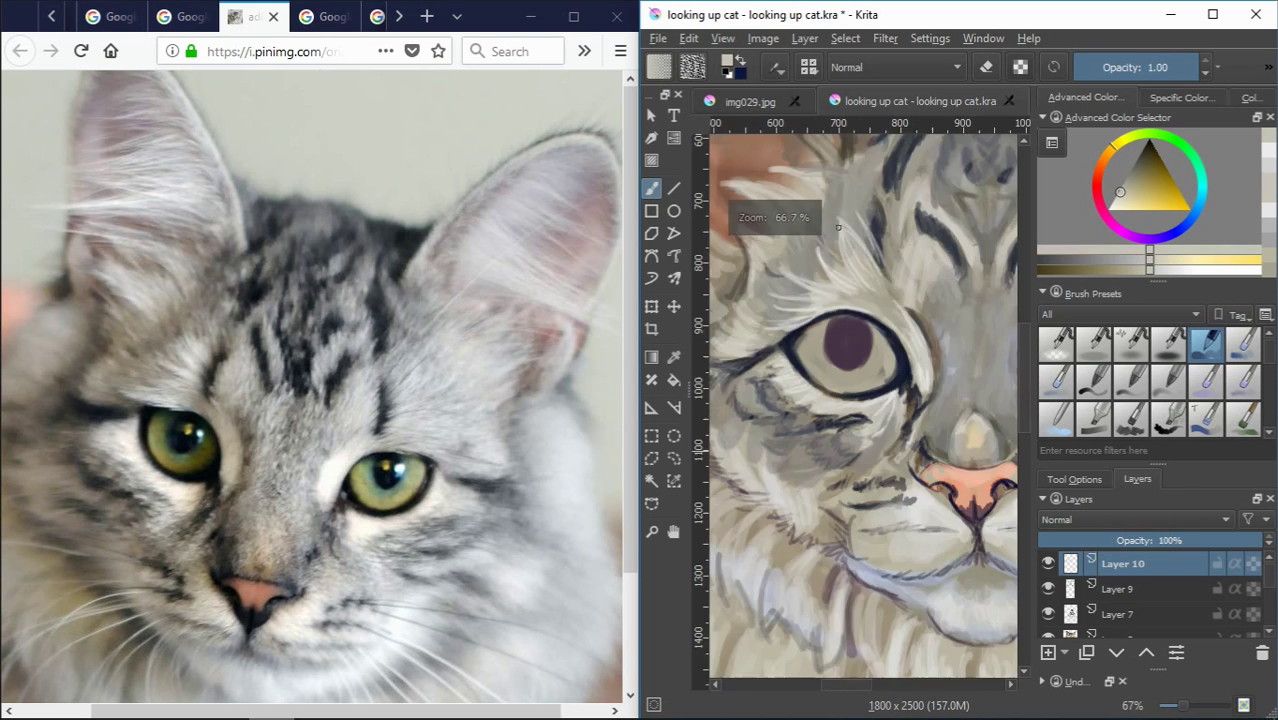
scroll(790, 312, "up", 2)
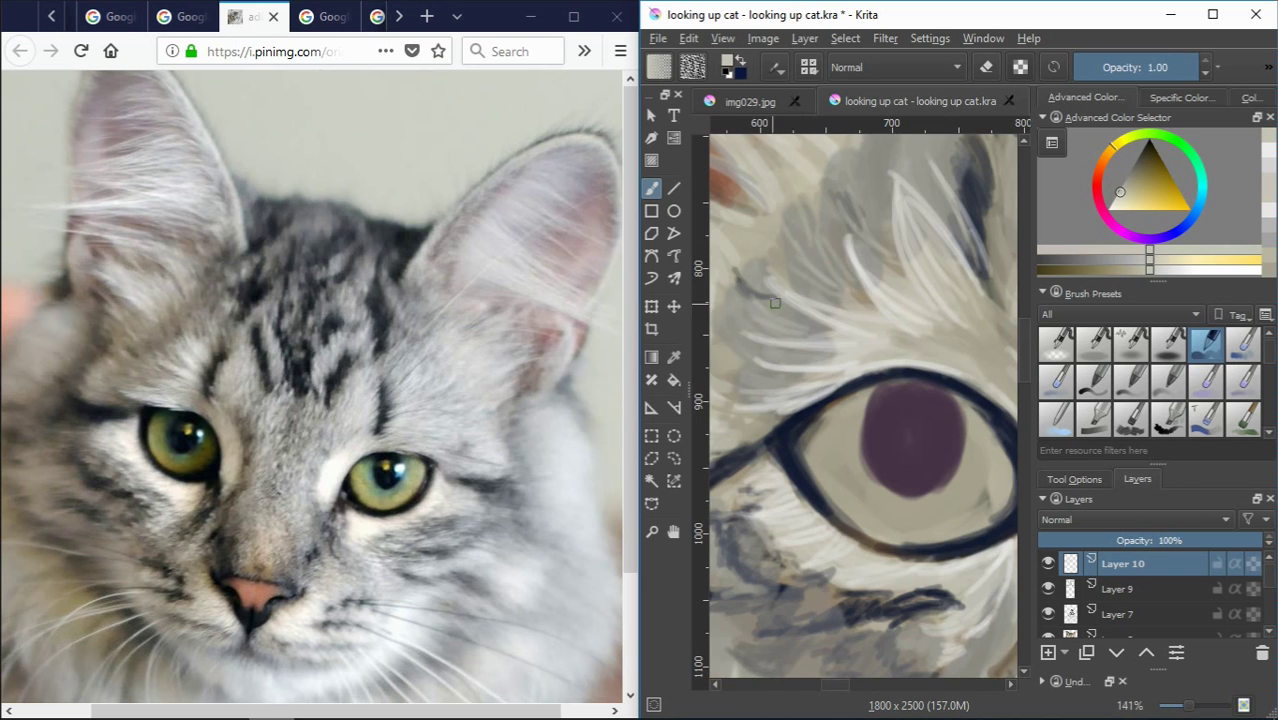
scroll(790, 360, "down", 2)
scroll(858, 246, "up", 2)
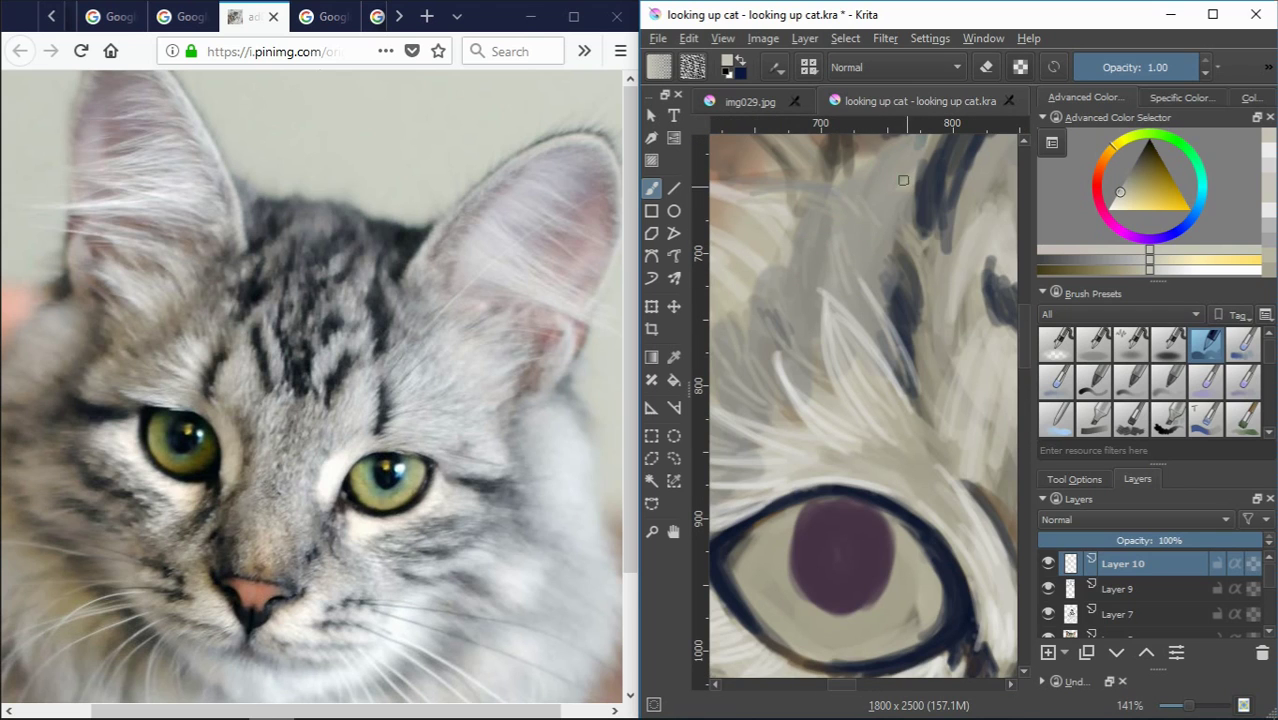
left_click_drag(903, 181, 925, 204)
scroll(1022, 384, "up", 1)
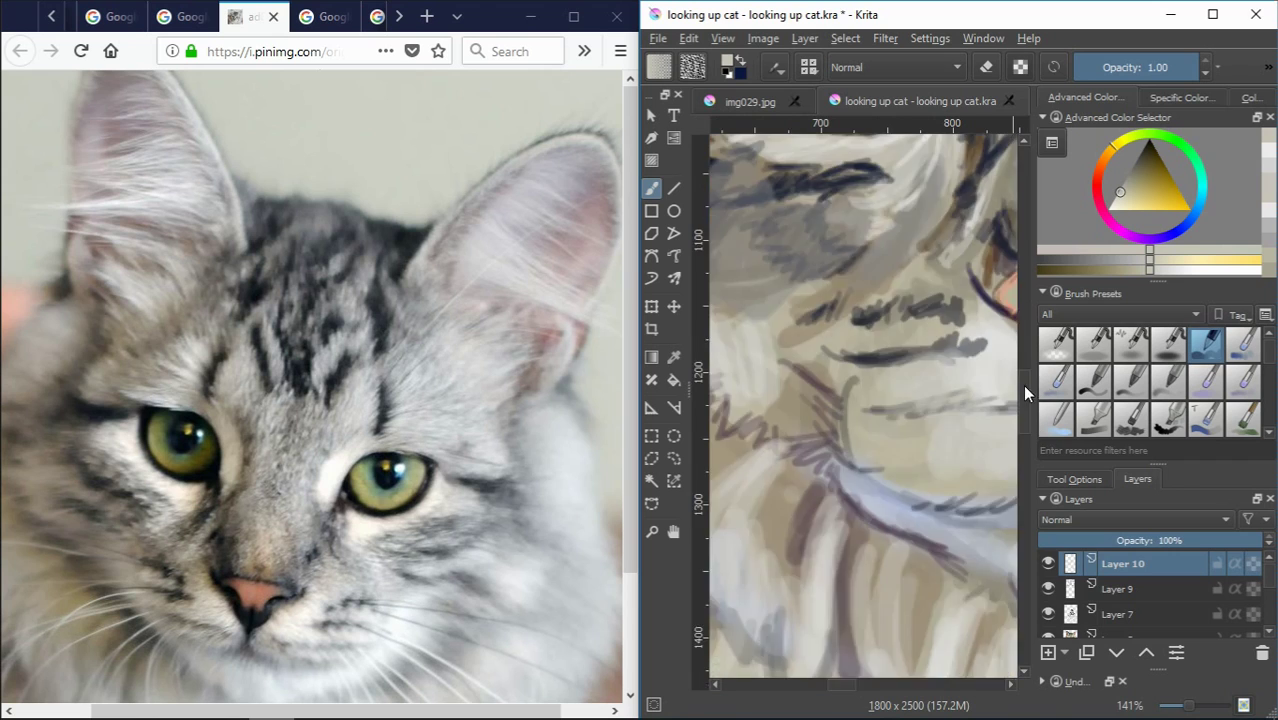
scroll(1016, 340, "up", 2)
mouse_move(946, 265)
left_mouse_down()
mouse_move(952, 312)
mouse_move(912, 350)
left_mouse_up()
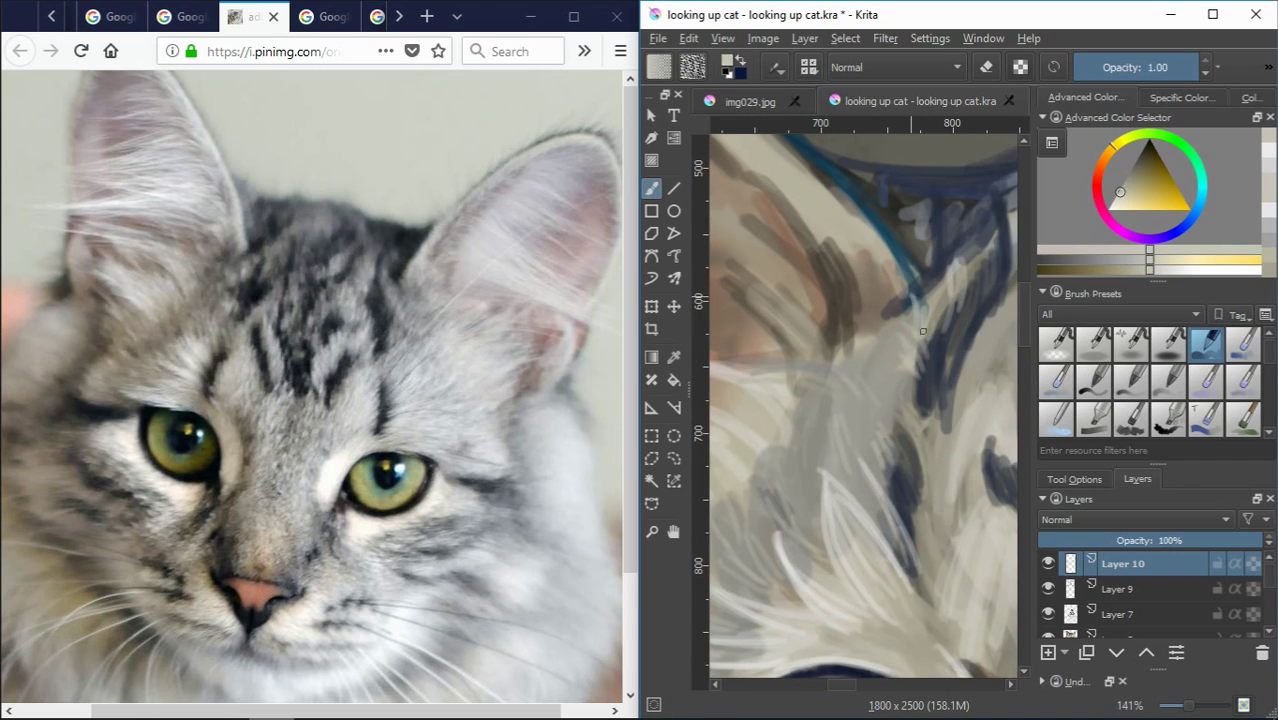
Sample a brownish colour and paint dark shading strokes into the fur
left_click(858, 378, "ctrl")
scroll(860, 440, "down", 1)
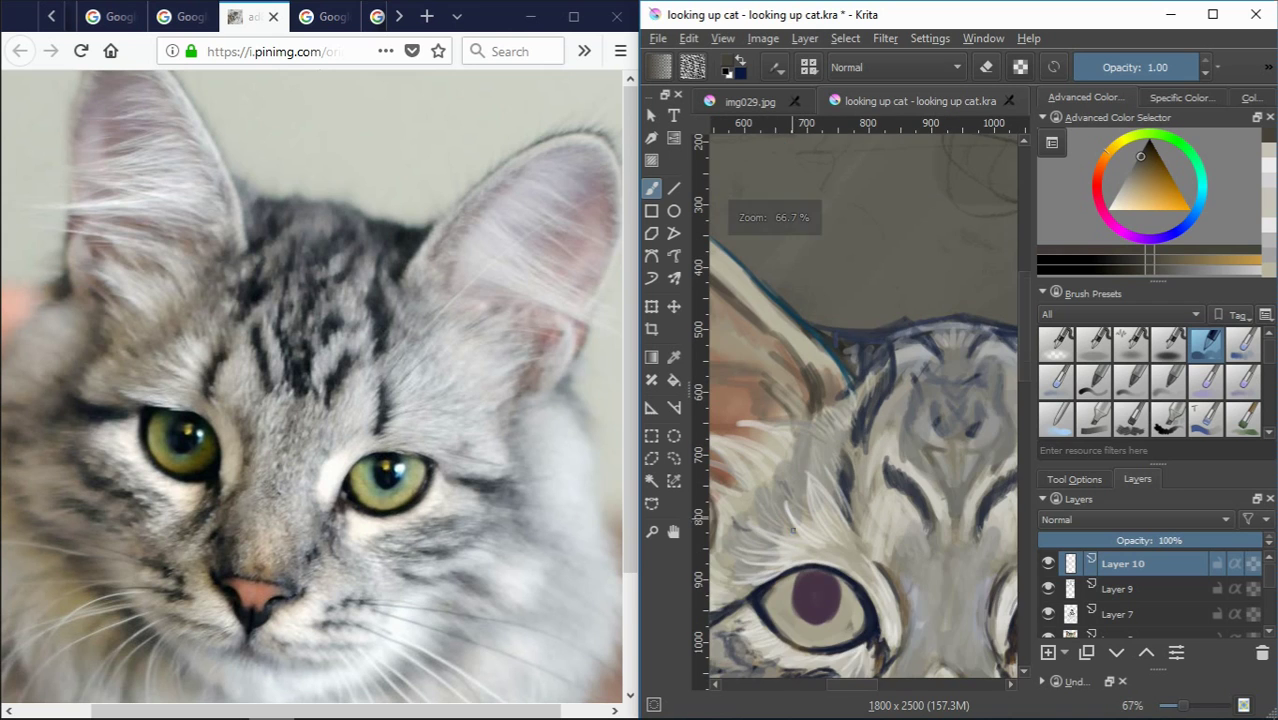
scroll(810, 500, "up", 1)
scroll(800, 545, "down", 1)
scroll(800, 530, "up", 1)
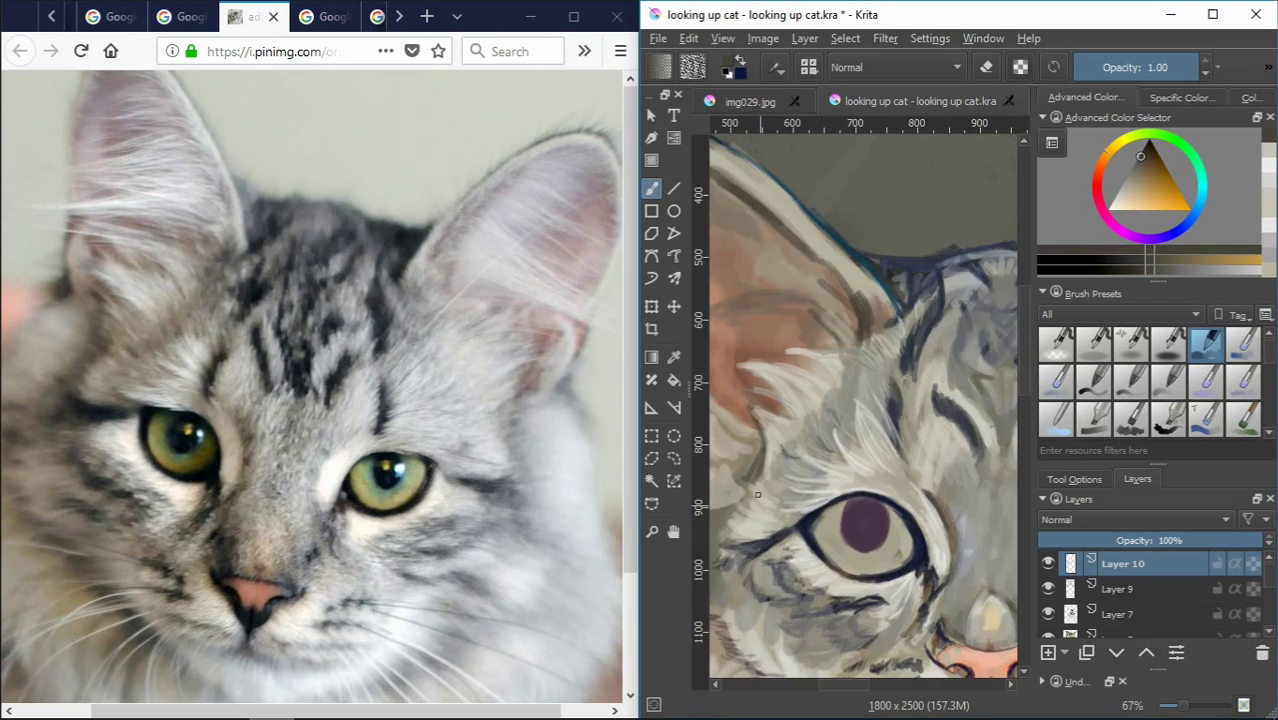
scroll(798, 520, "up", 2)
left_click_drag(722, 336, 778, 478)
left_click_drag(738, 370, 760, 480)
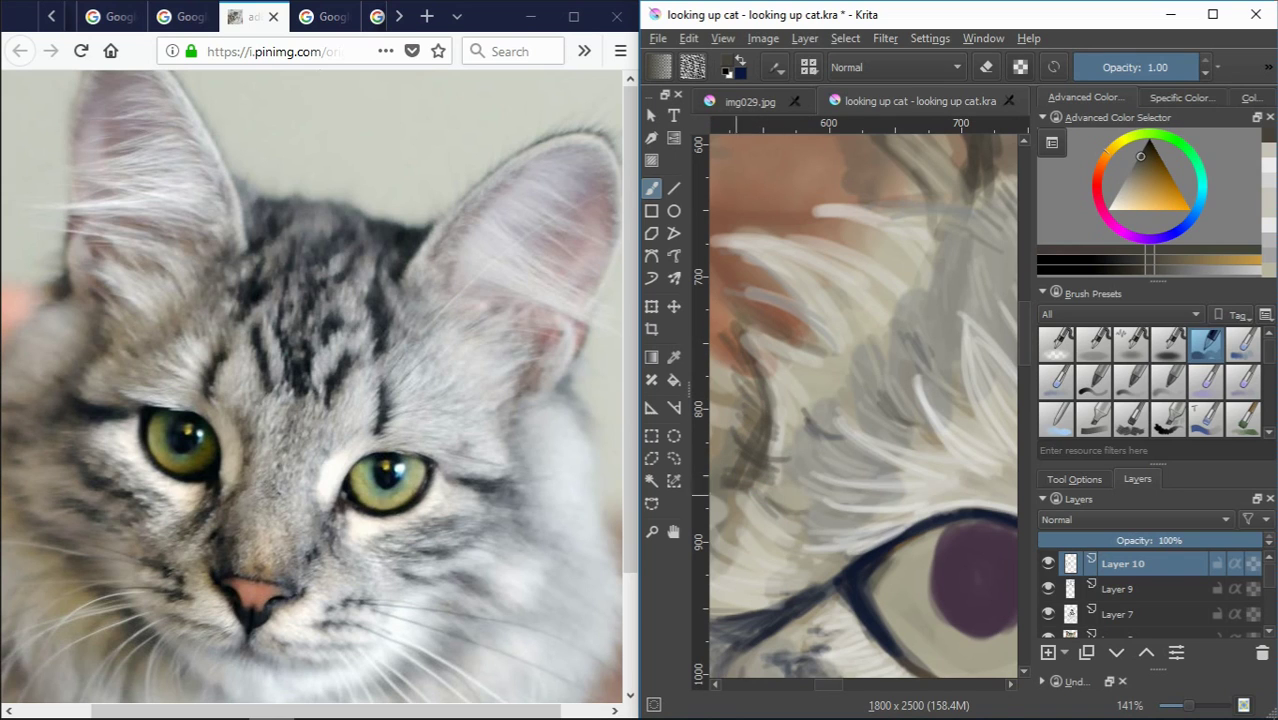
Add light beige fur strands above the eye, plus a small reddish-brown dab
left_click(745, 430, "ctrl")
left_click_drag(745, 400, 768, 355)
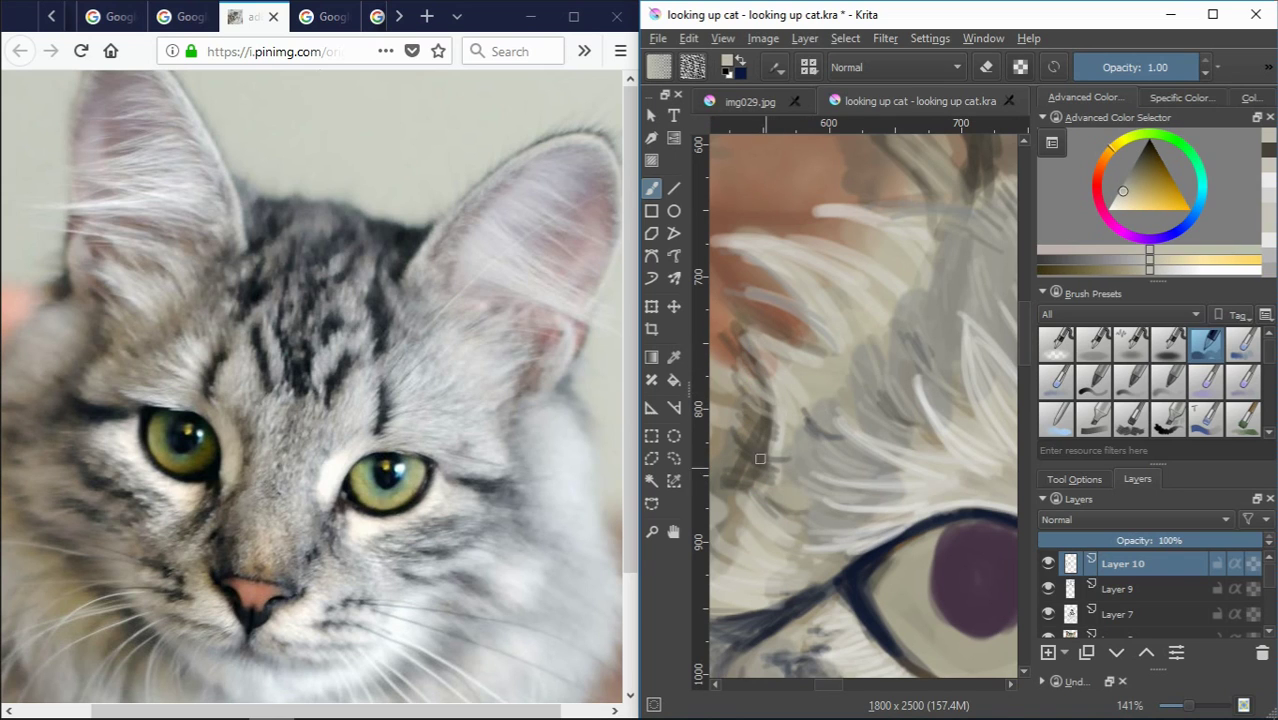
mouse_move(760, 459)
left_mouse_down()
mouse_move(748, 410)
mouse_move(776, 470)
mouse_move(753, 431)
mouse_move(762, 386)
left_mouse_up()
left_click_drag(743, 333, 730, 308)
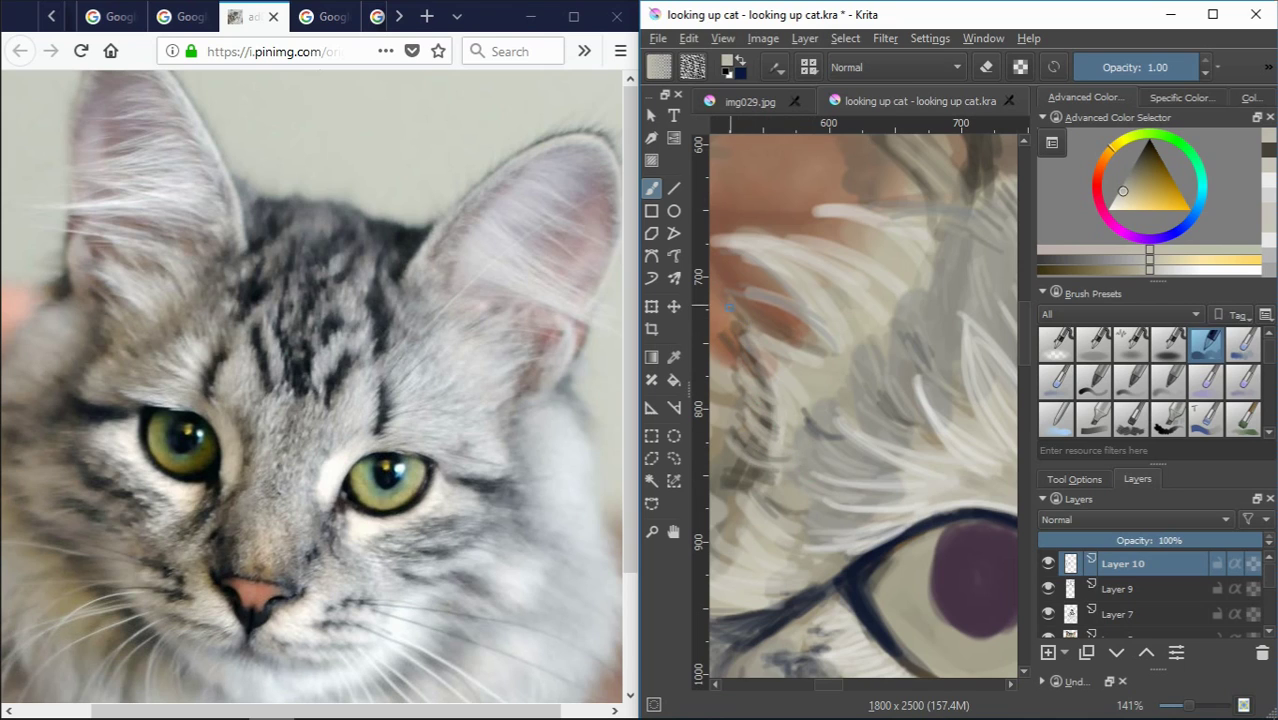
left_click(772, 335, "ctrl")
left_click_drag(733, 318, 745, 316)
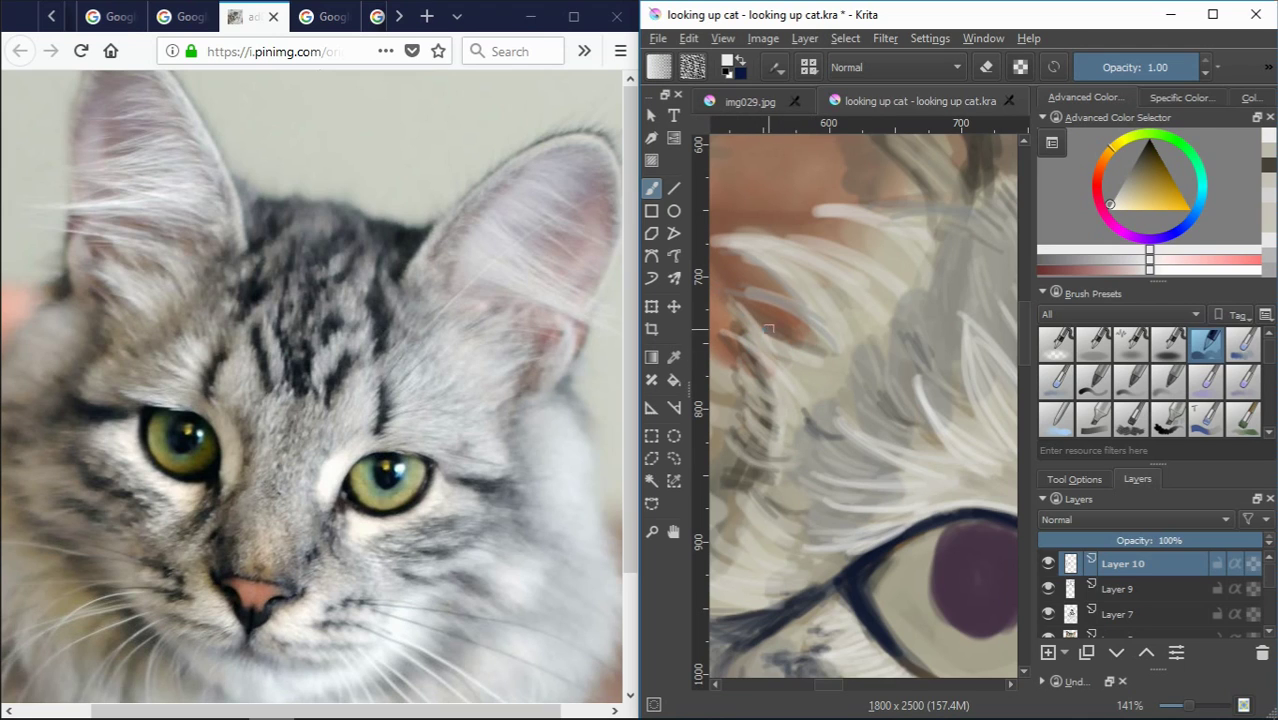
Paint pale whitish fur strands above the eye and higher up the head
left_click_drag(762, 394, 742, 356)
left_click_drag(766, 454, 738, 400)
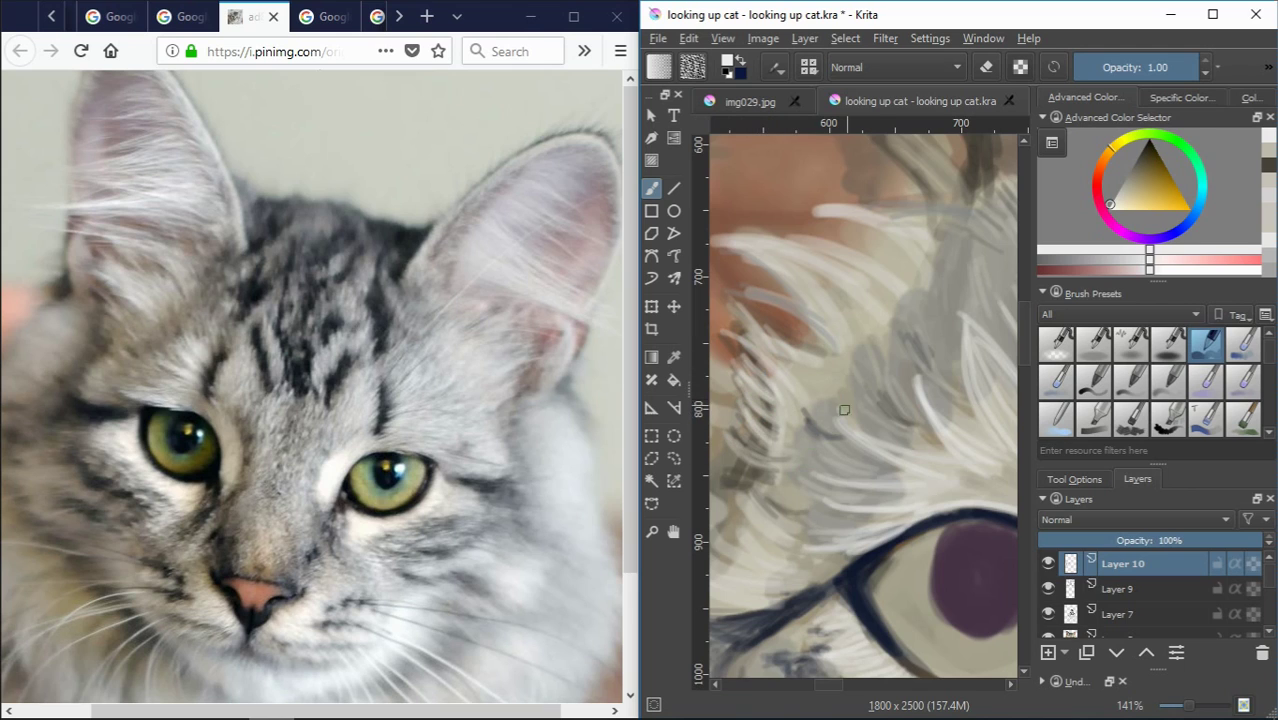
mouse_move(832, 410)
left_mouse_down()
mouse_move(802, 374)
mouse_move(818, 348)
left_mouse_up()
mouse_move(735, 262)
left_mouse_down()
mouse_move(788, 224)
mouse_move(800, 234)
left_mouse_up()
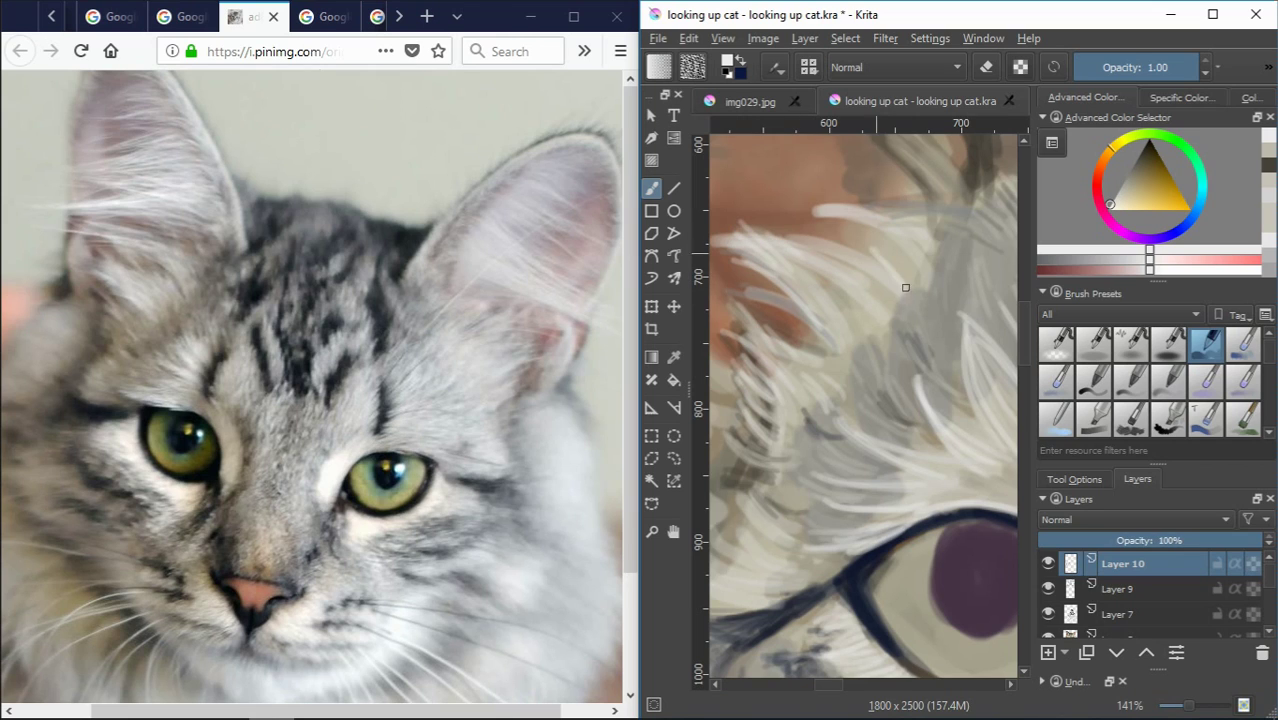
mouse_move(806, 336)
left_mouse_down()
mouse_move(864, 262)
mouse_move(864, 294)
mouse_move(870, 262)
left_mouse_up()
left_click_drag(800, 280, 856, 240)
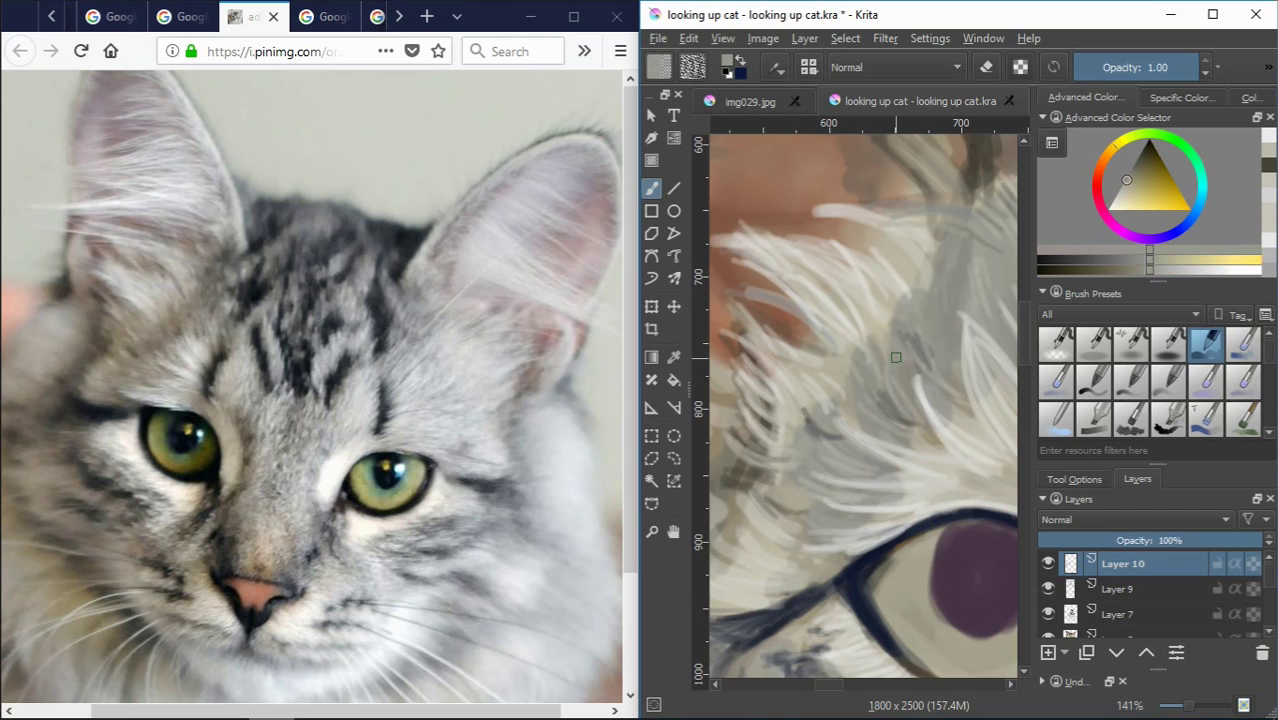
Warm some strands with orange-grey, then add faint light strands with a different brush and zoom out
left_click(870, 285, "ctrl")
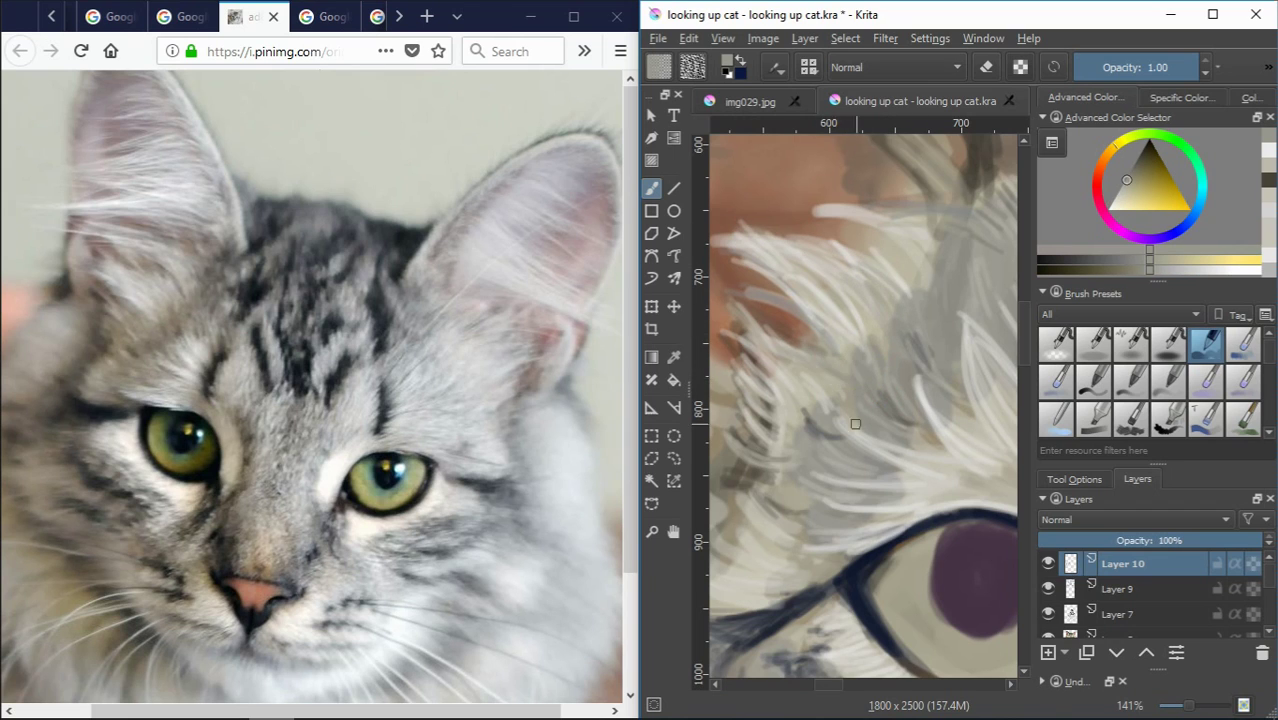
left_click(822, 370, "ctrl")
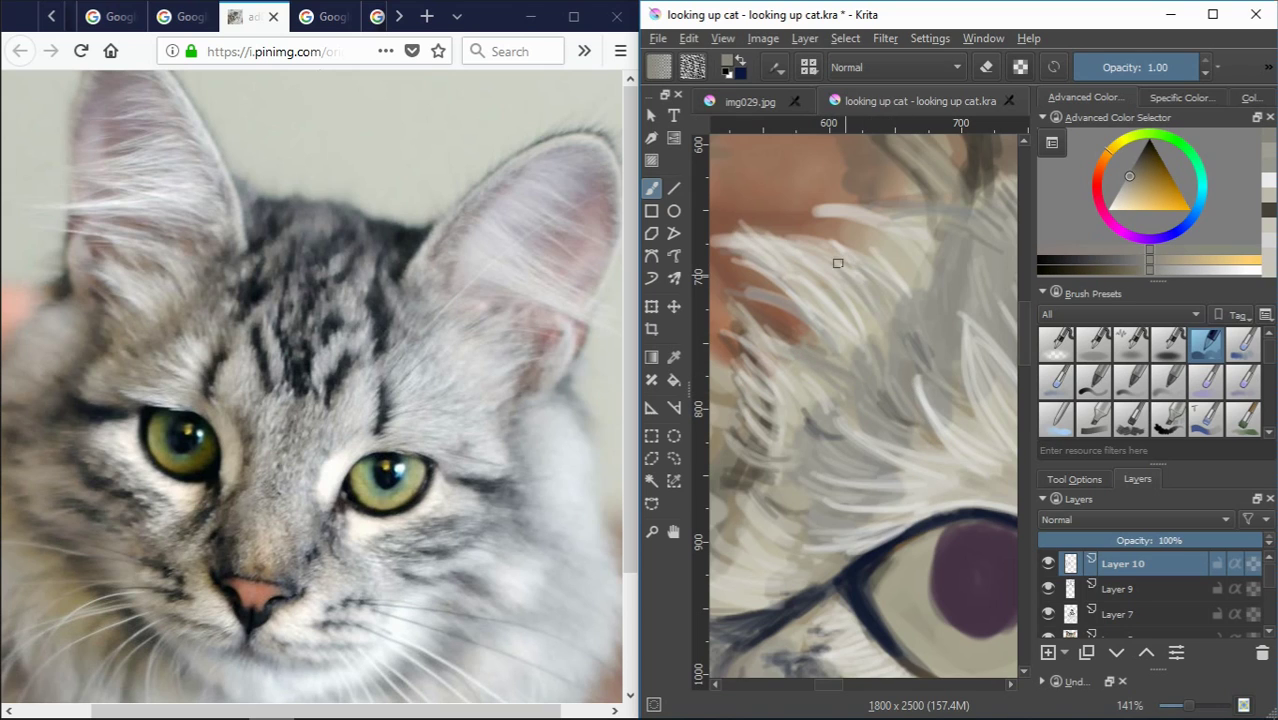
left_click_drag(873, 240, 866, 204)
left_click(1207, 341)
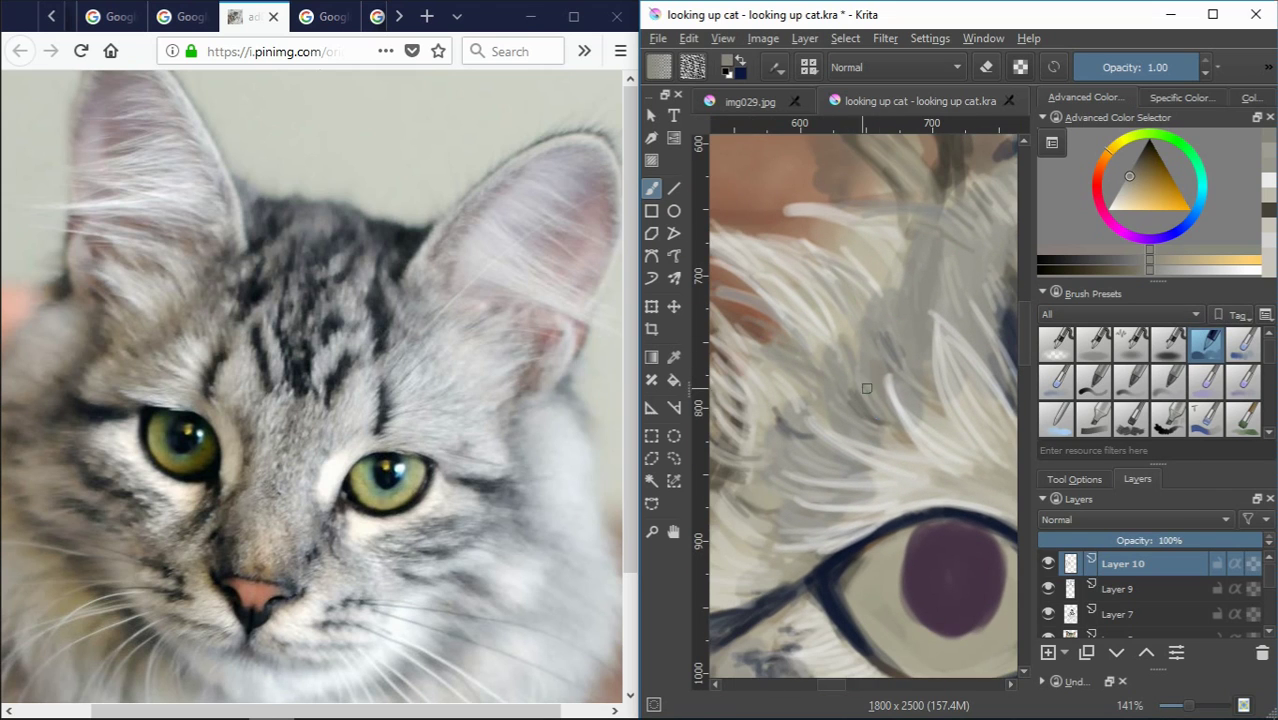
left_click(866, 388, "ctrl")
left_click_drag(795, 215, 887, 284)
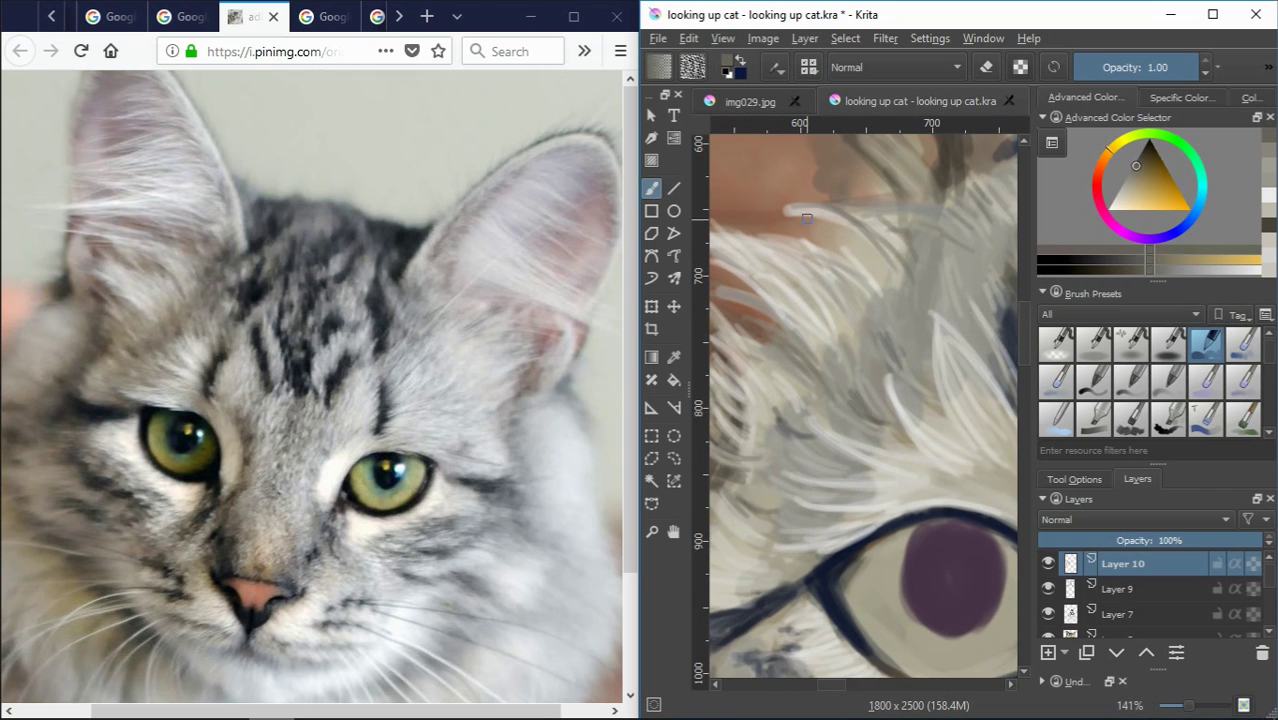
key("minus")
key("minus")
key("minus")
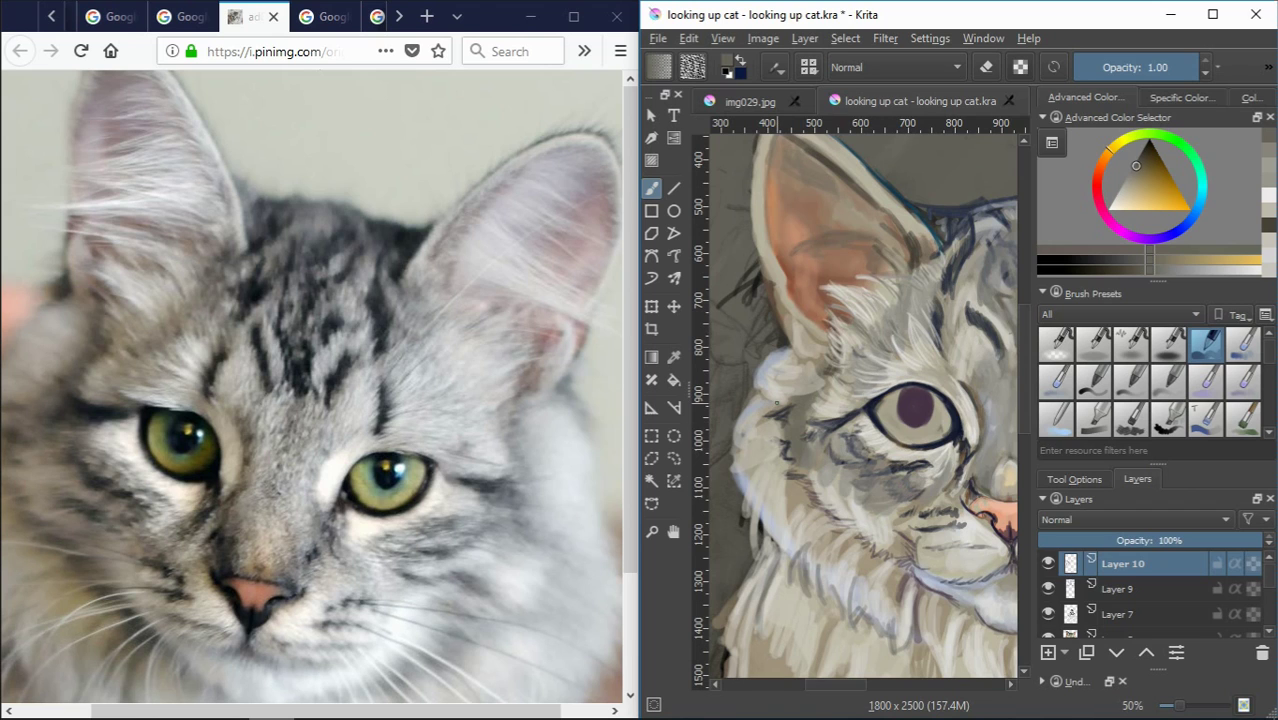
Add short darker strokes and a dark stripe in the fur below the eye and cheek
key("plus")
key("plus")
key("plus")
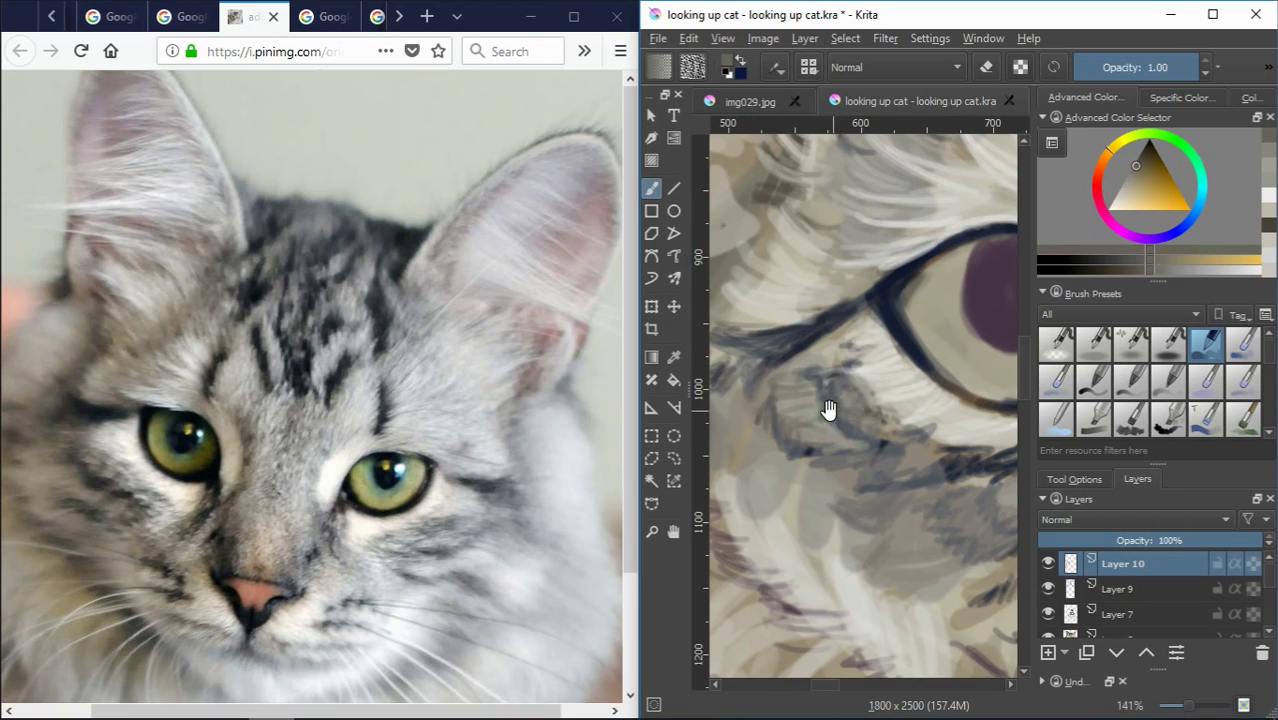
left_click_drag(828, 410, 790, 376)
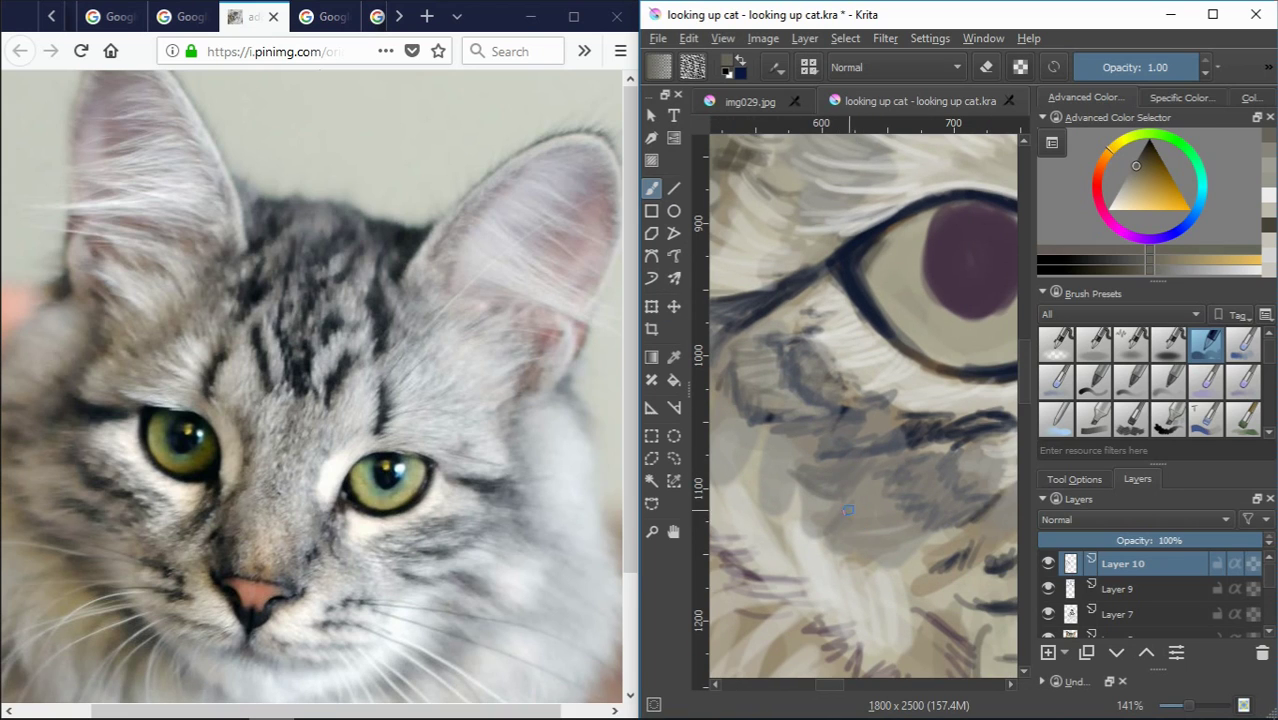
scroll(790, 420, "down", 1)
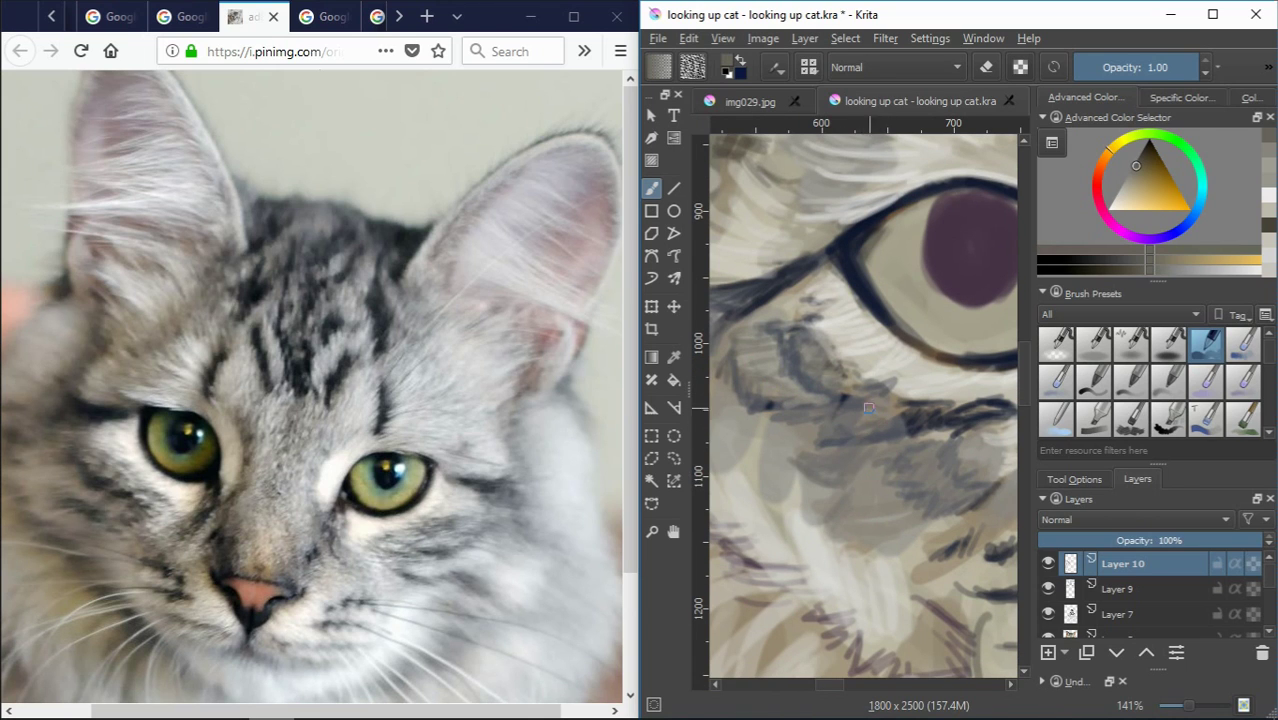
scroll(801, 432, "down", 1)
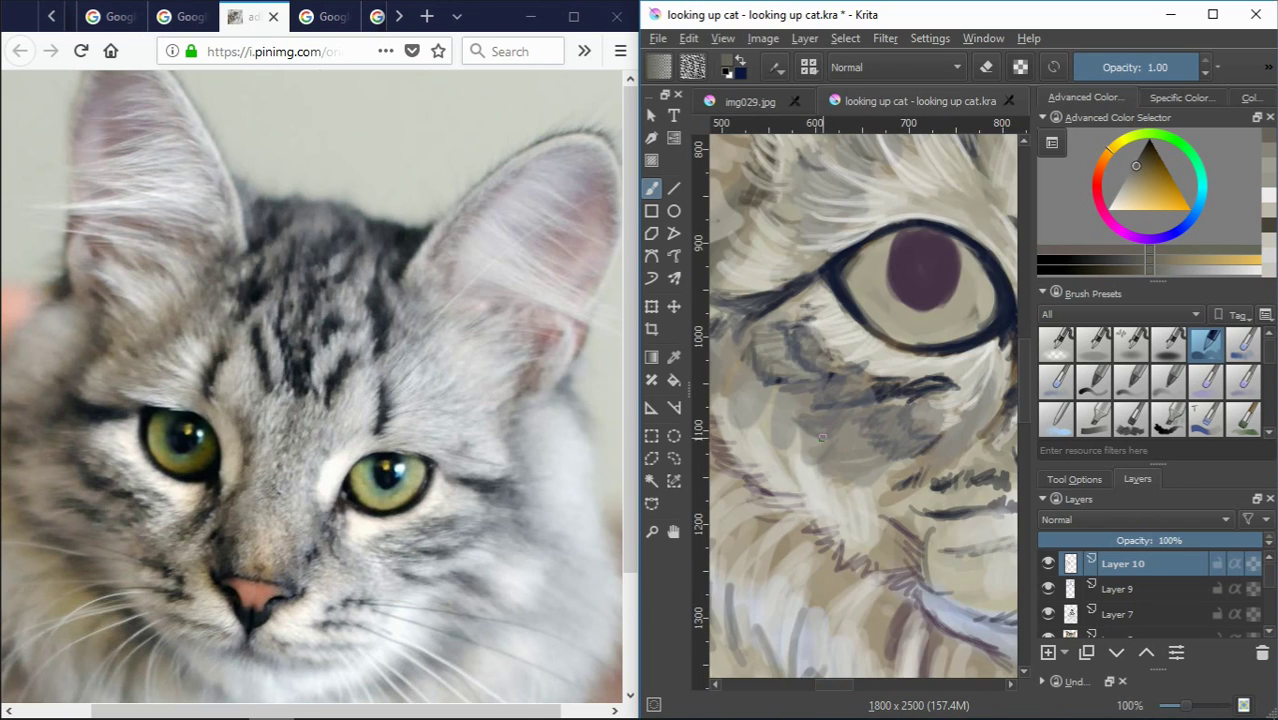
scroll(821, 437, "down", 4)
scroll(842, 416, "up", 4)
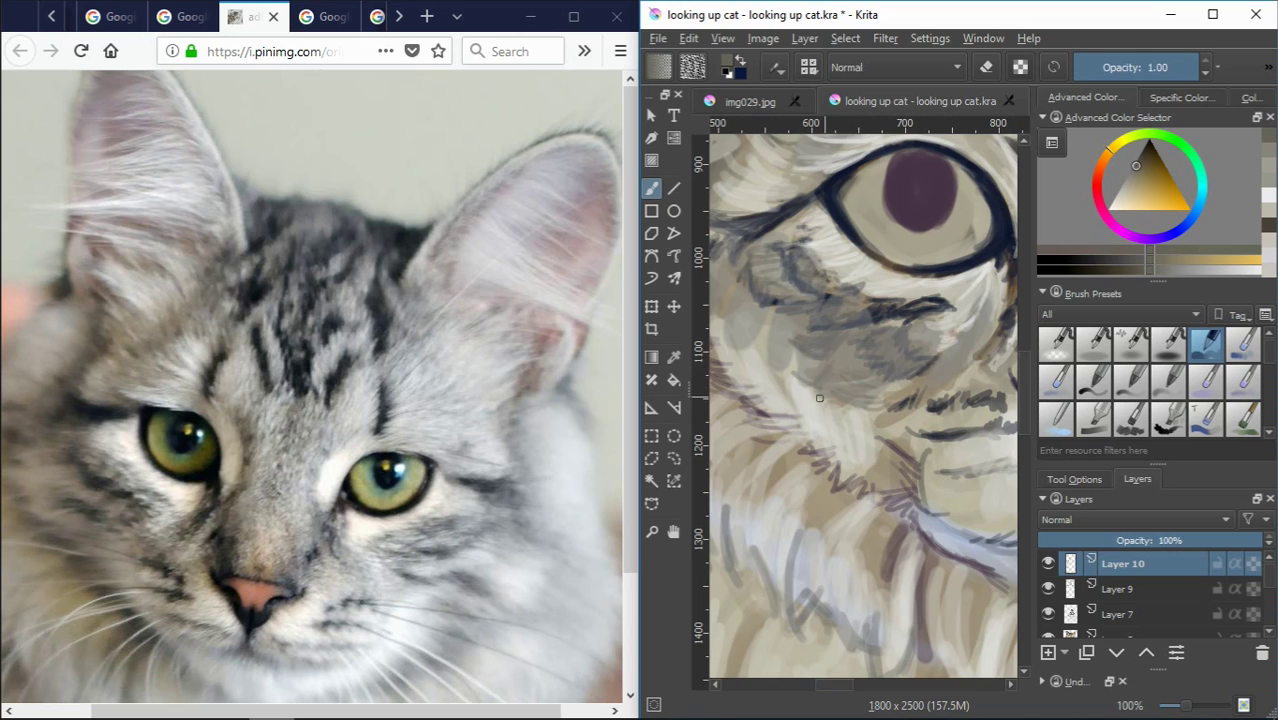
left_click_drag(830, 397, 784, 364)
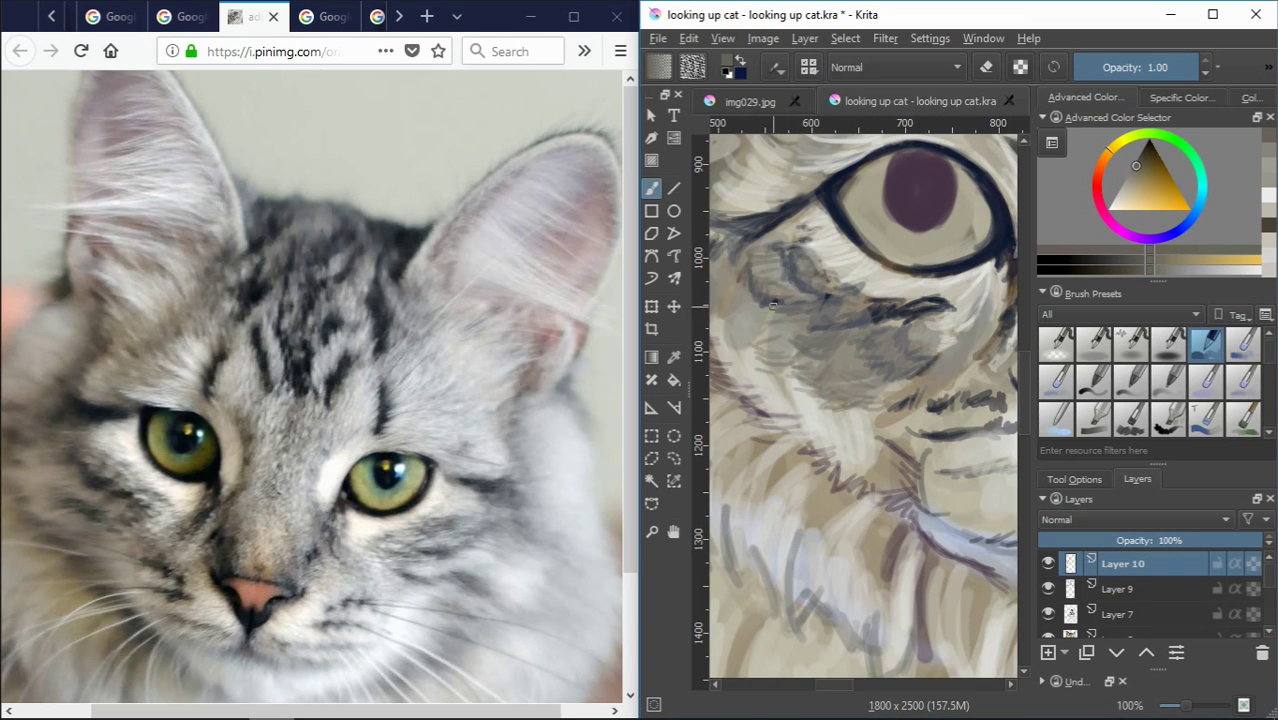
left_click_drag(772, 306, 842, 310)
mouse_move(777, 336)
left_mouse_down()
mouse_move(800, 343)
mouse_move(771, 282)
mouse_move(811, 303)
left_mouse_up()
Sample several light beige fur tones and a reddish colour for the ear
left_click(795, 320, "ctrl")
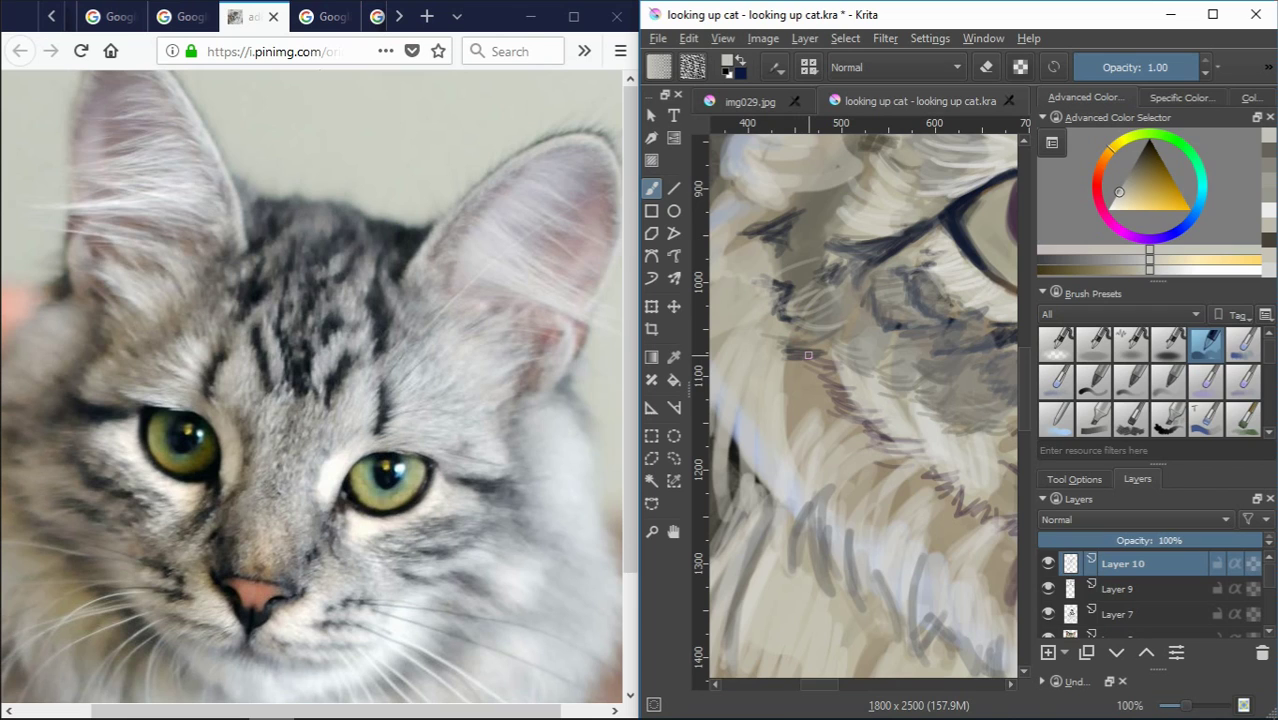
left_click(830, 295, "ctrl")
left_click(860, 270, "ctrl")
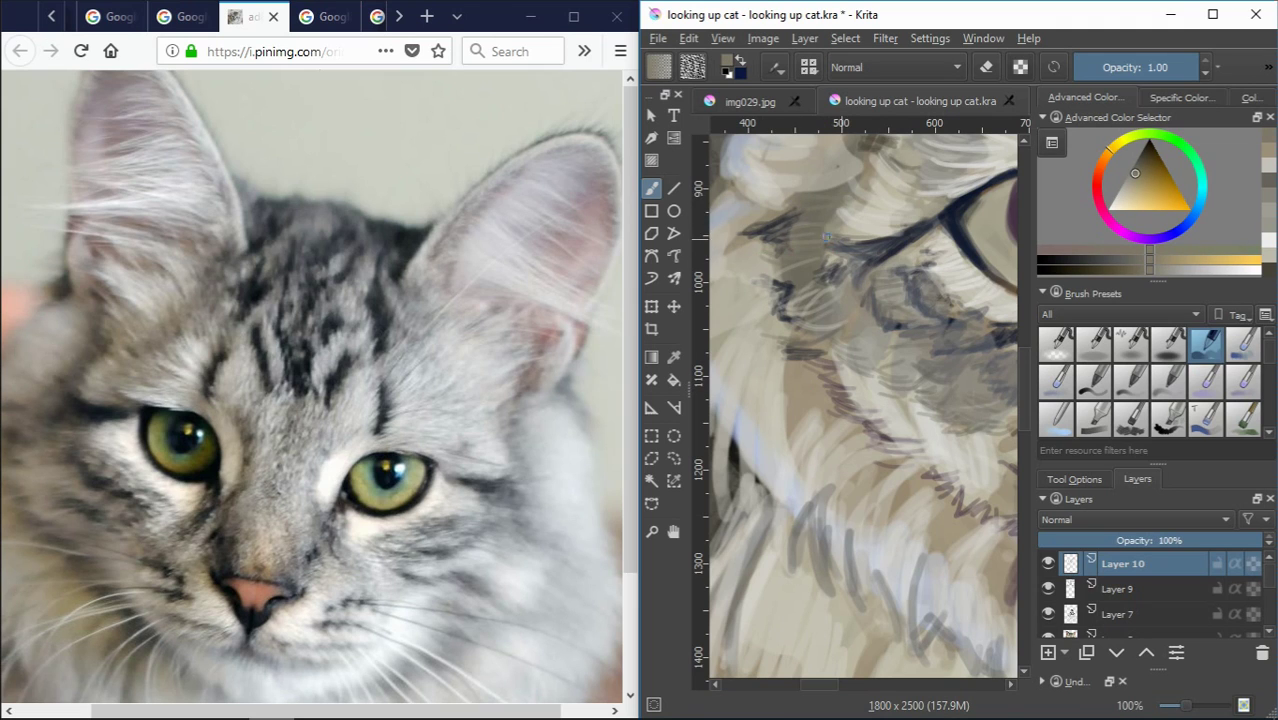
left_click(844, 289, "ctrl")
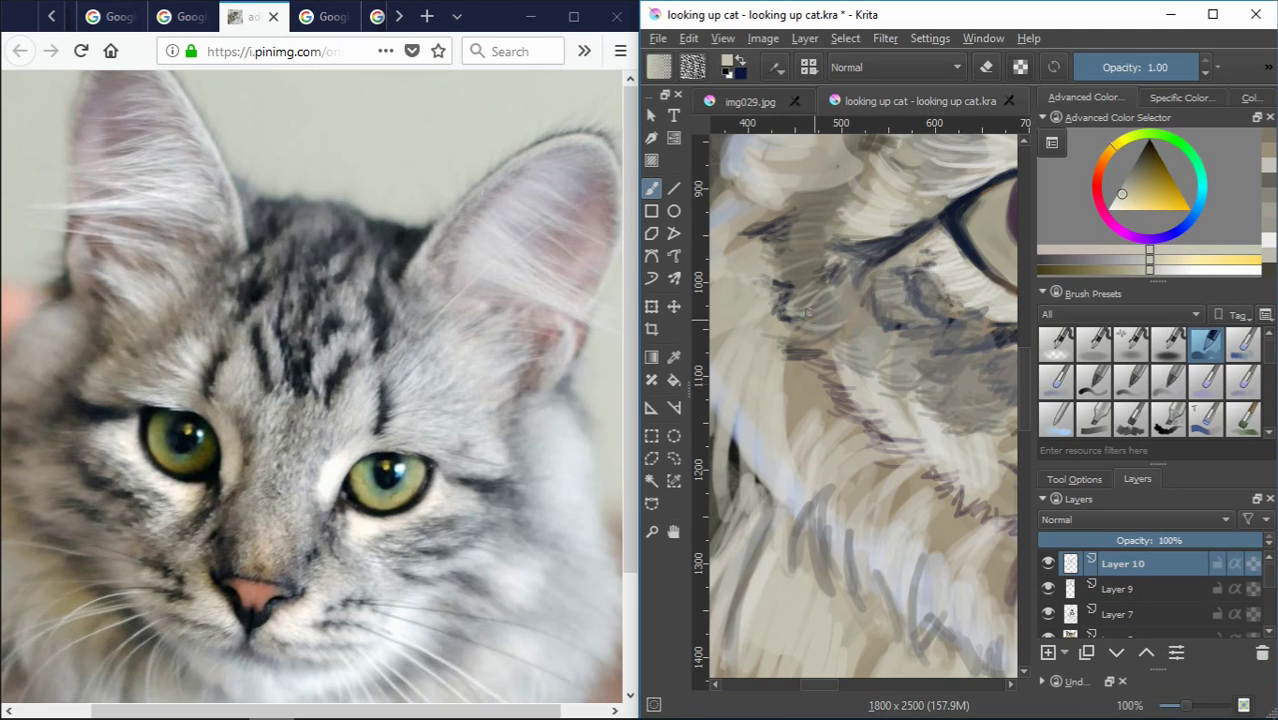
left_click(836, 315, "ctrl")
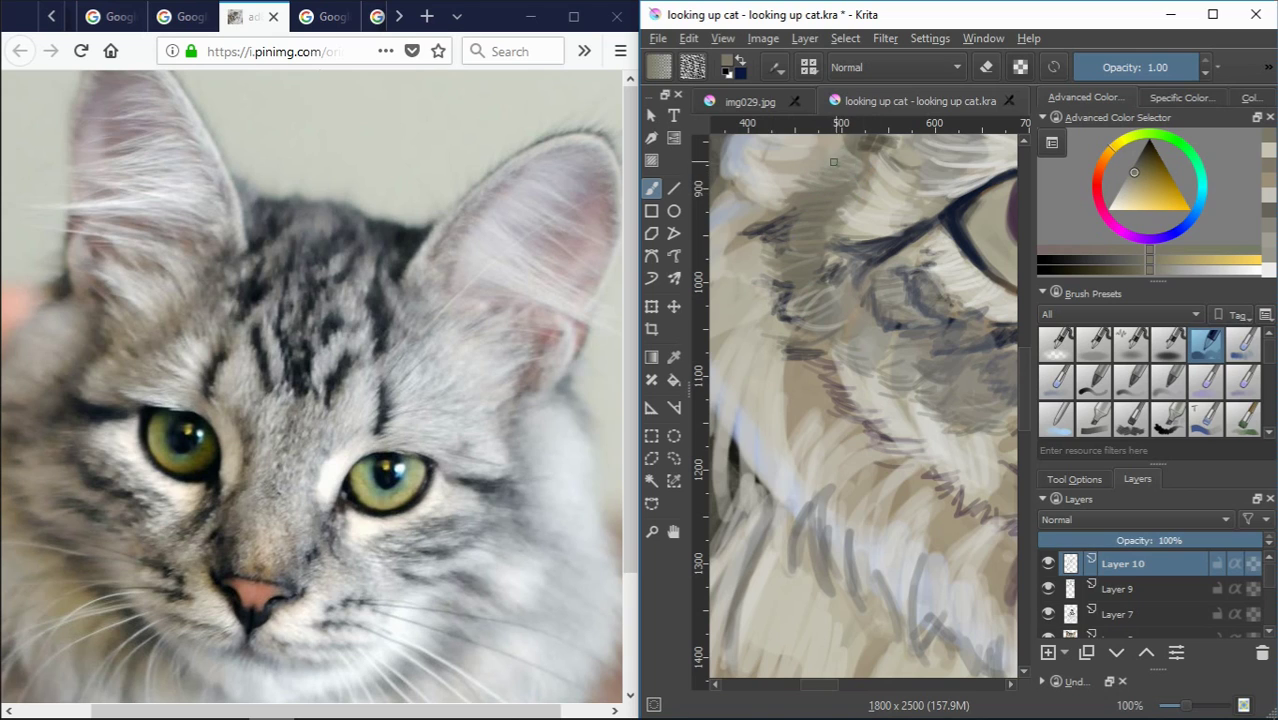
left_click(850, 244, "ctrl")
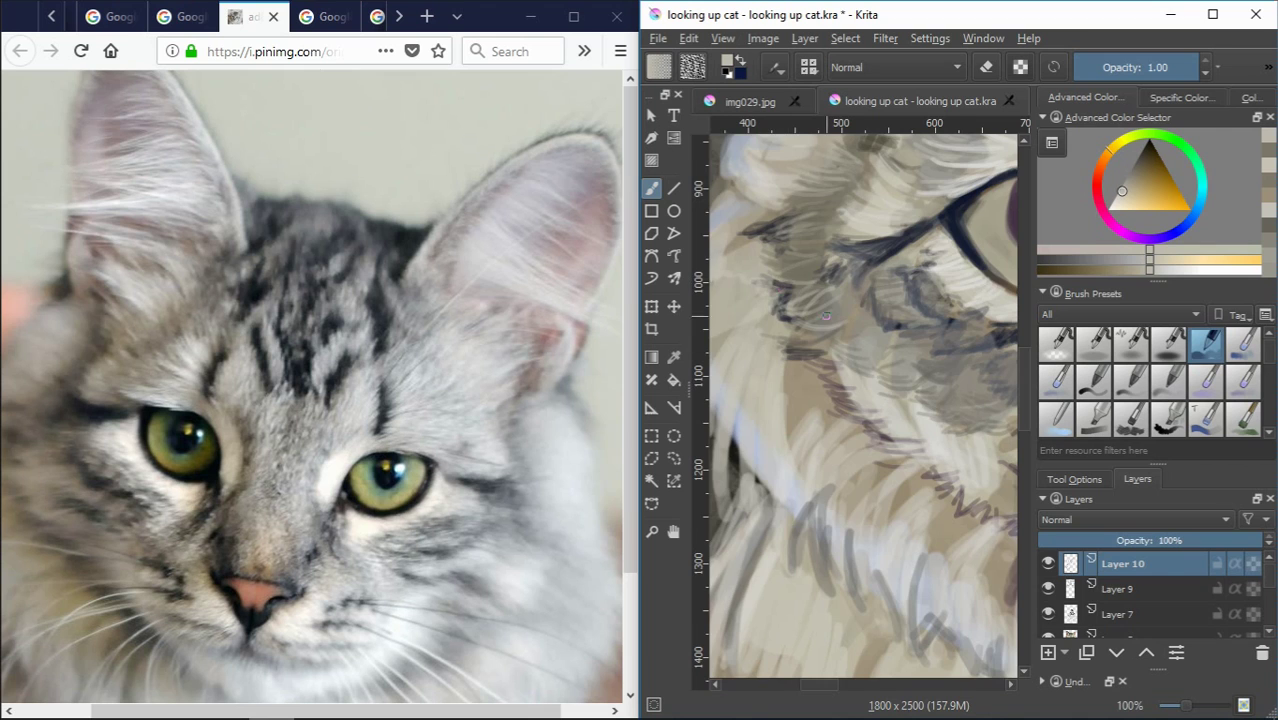
scroll(826, 316, "down", 3)
scroll(844, 310, "up", 2)
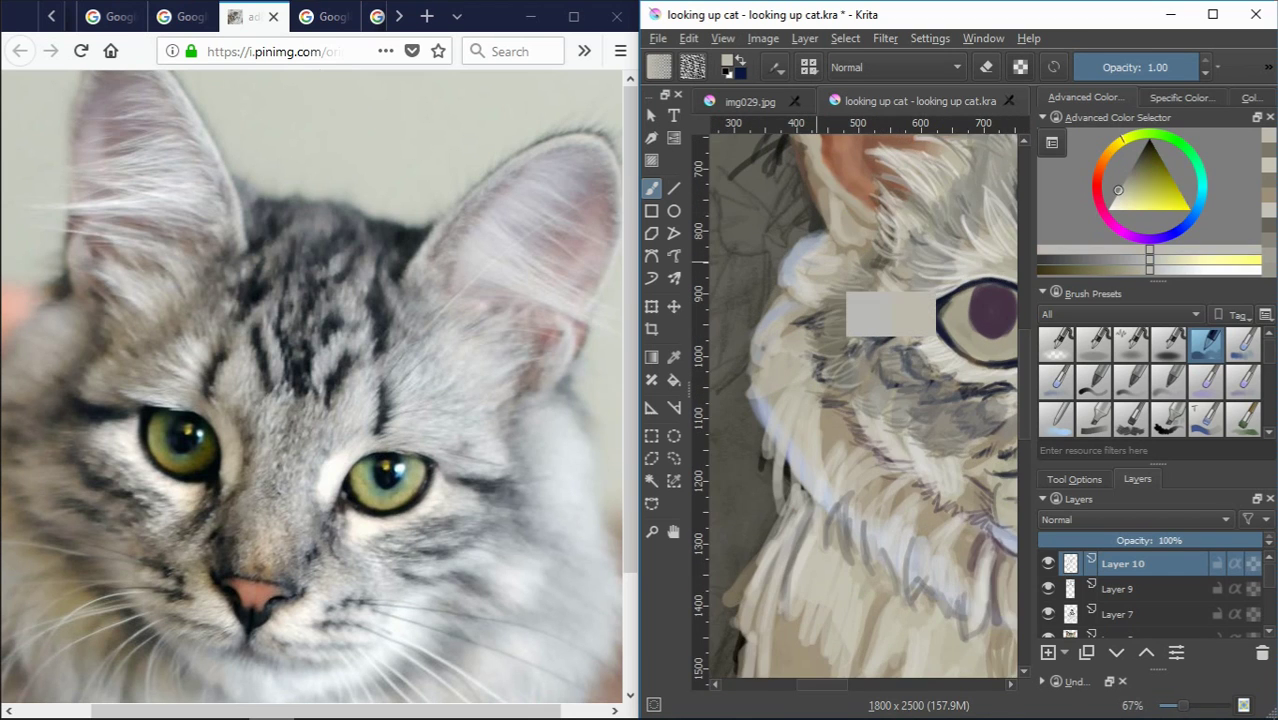
left_click(843, 312, "ctrl")
Sample orange-tan tones from the ear and darken the ear edge with a stroke
scroll(843, 312, "down", 1)
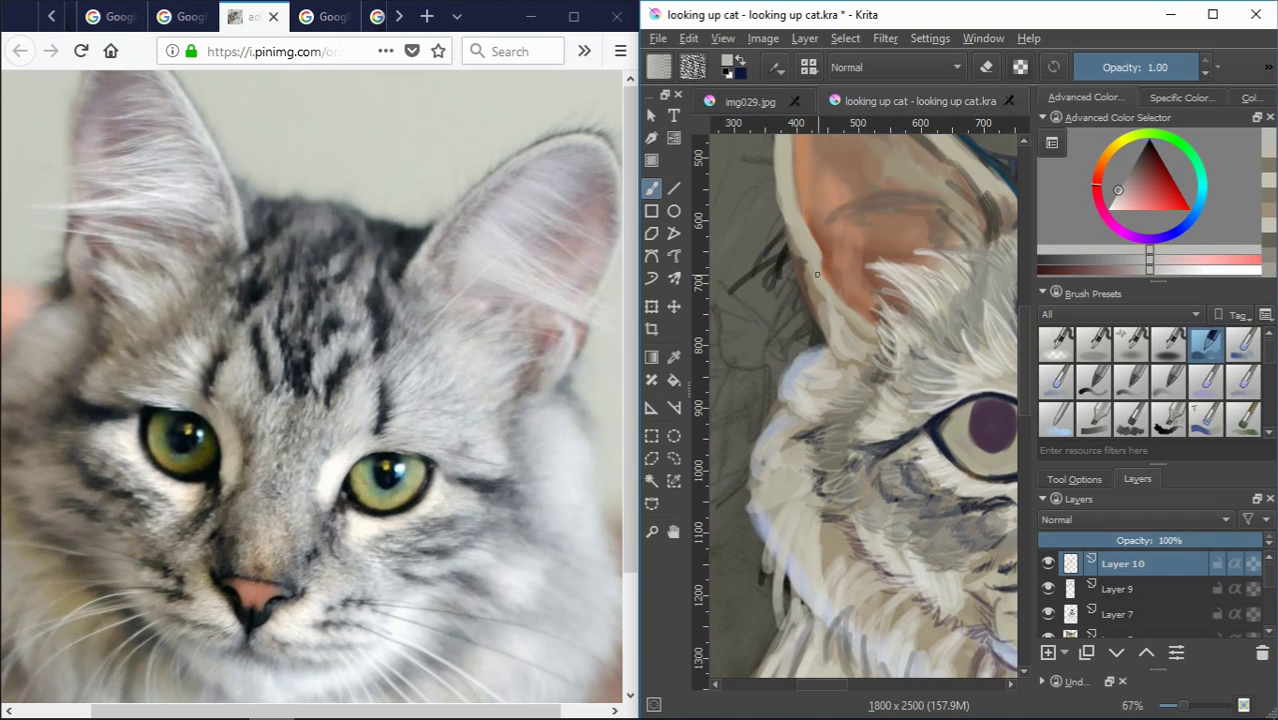
left_click(845, 358, "ctrl")
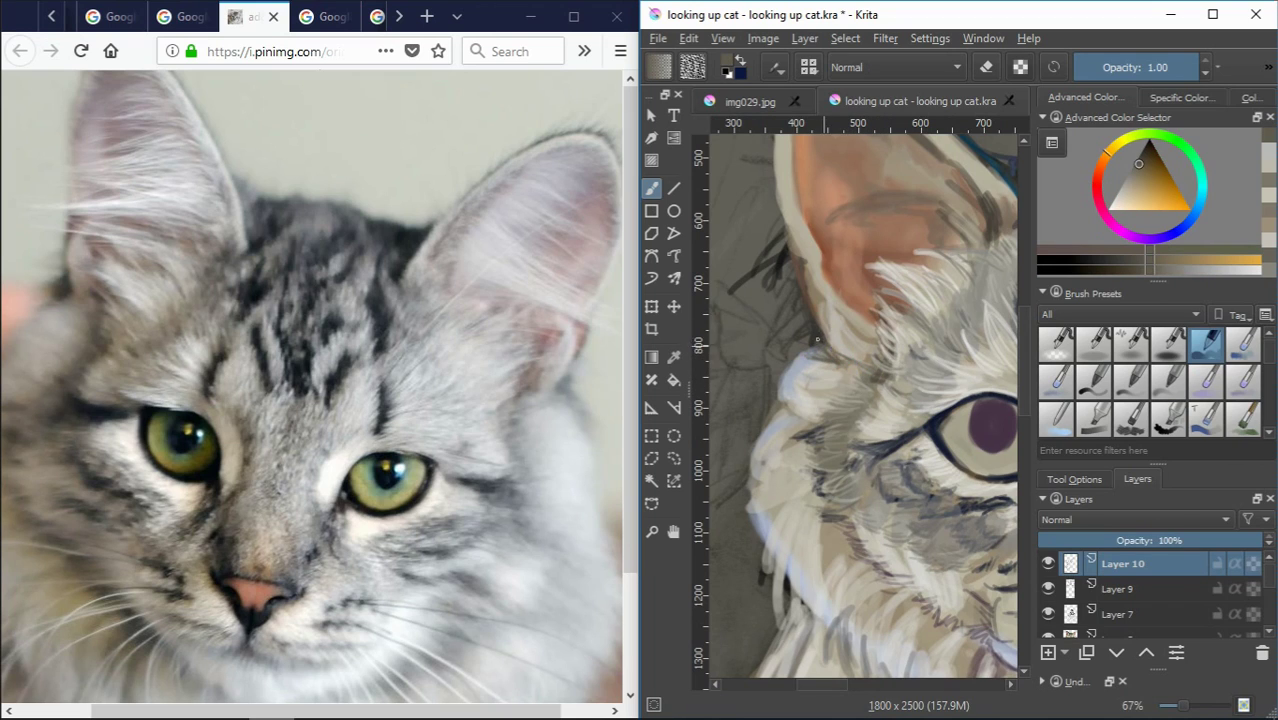
scroll(831, 331, "up", 2)
left_click(790, 355, "ctrl")
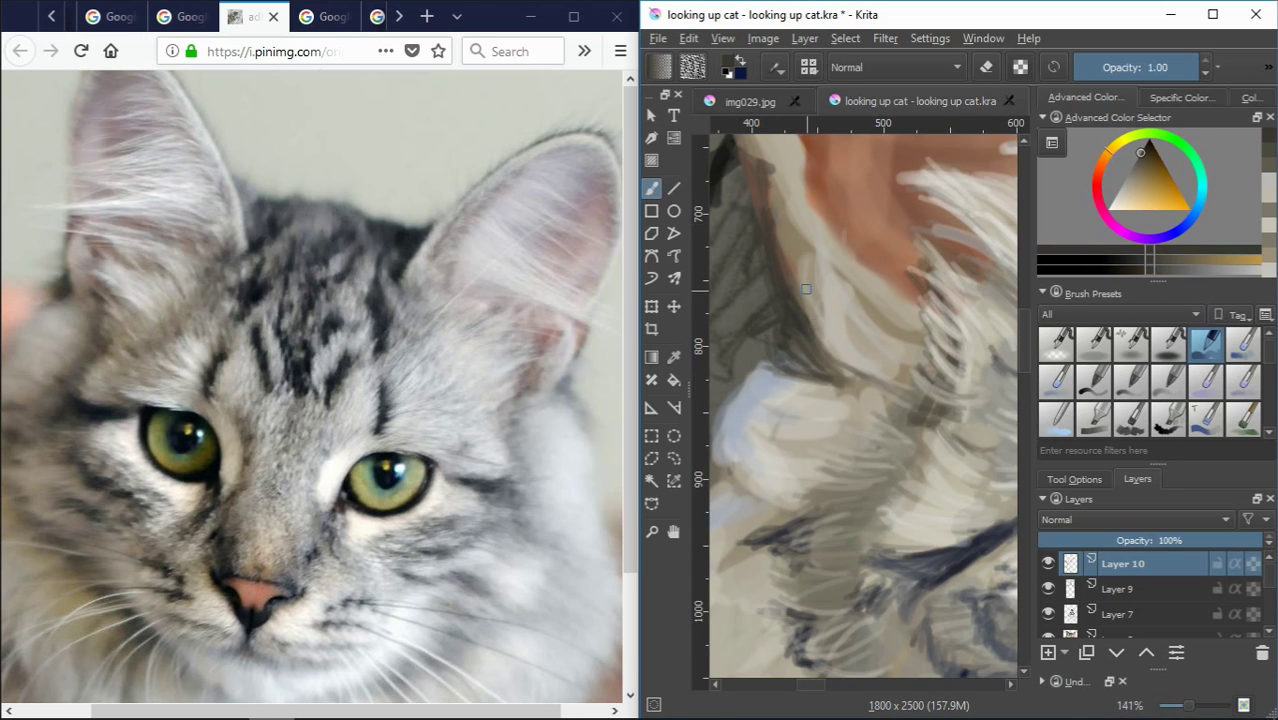
scroll(806, 289, "down", 3)
scroll(806, 289, "up", 2)
left_click(796, 262, "ctrl")
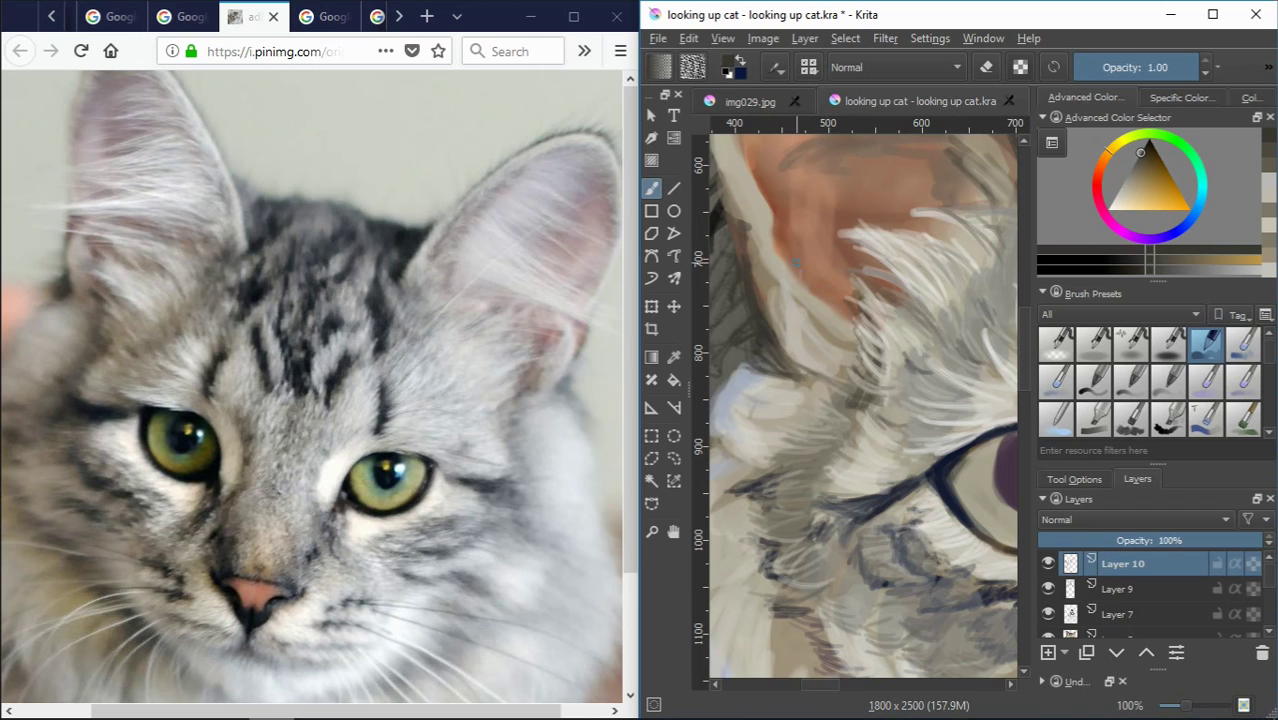
left_click_drag(796, 263, 858, 326)
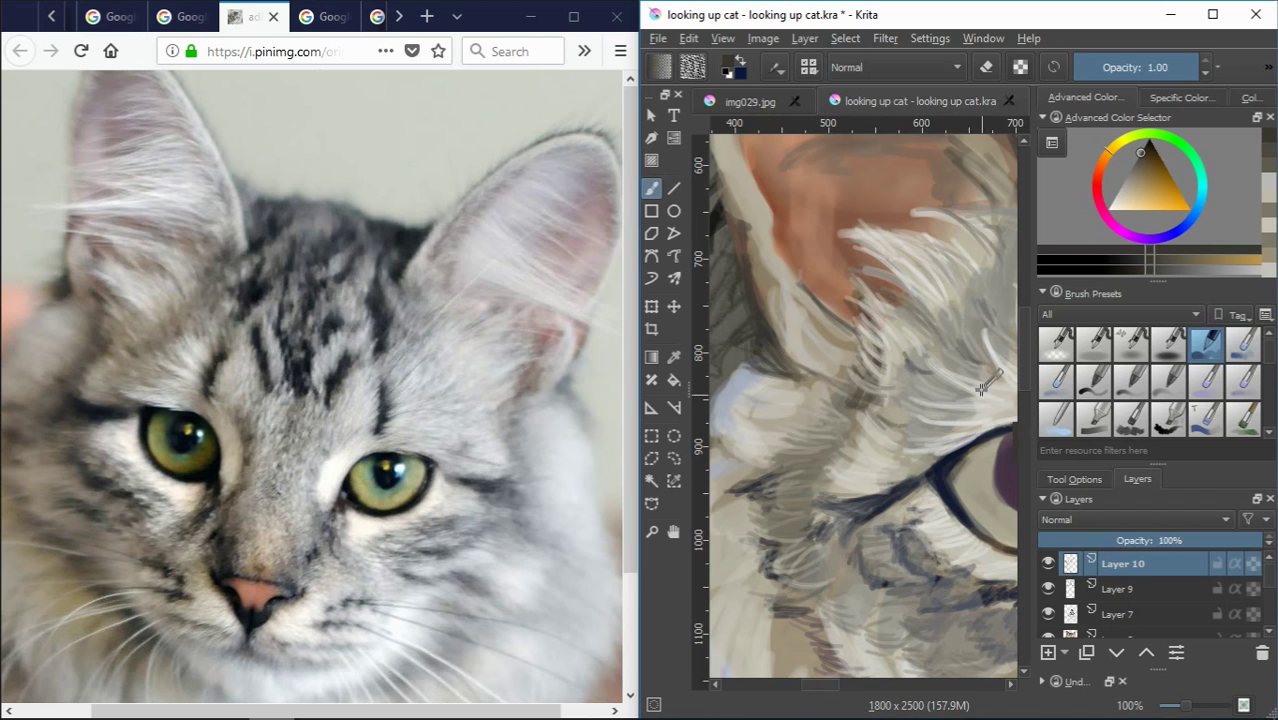
Choose a lighter cream in the Advanced Color Selector, then sample orange and light grey fur tones
left_click(1115, 212)
left_click_drag(1115, 212, 1113, 197)
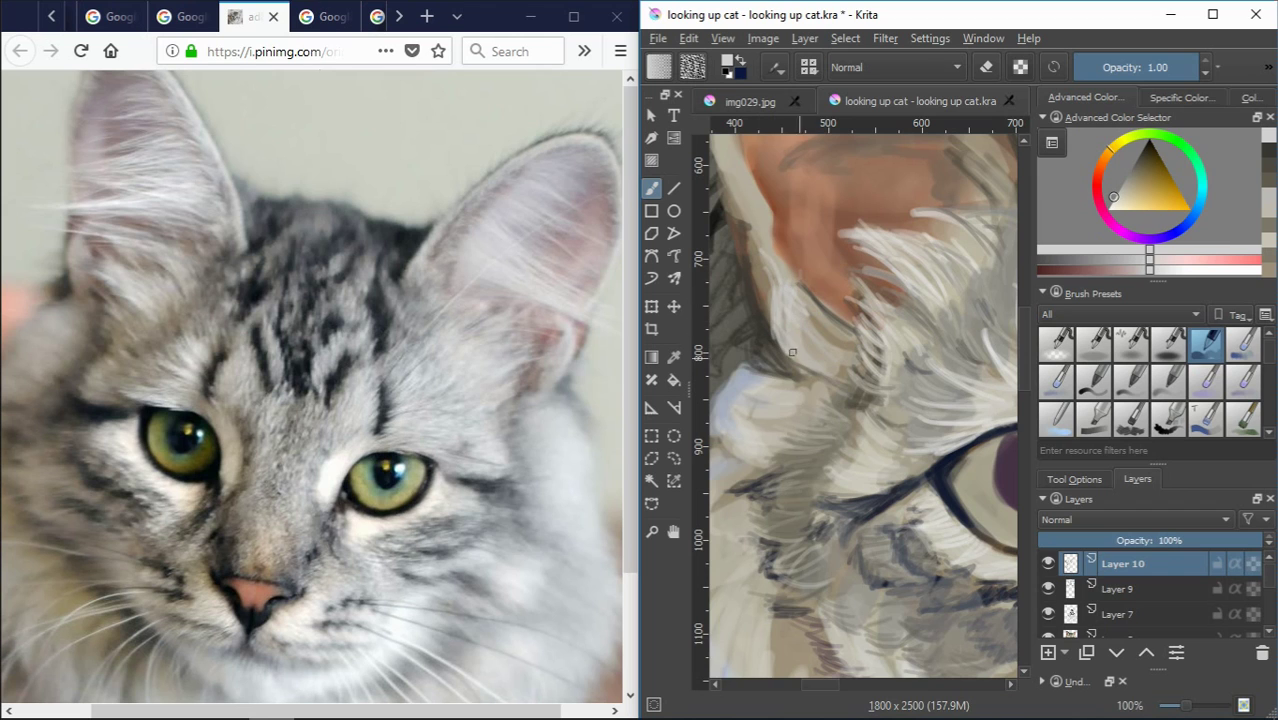
left_click(840, 360, "ctrl")
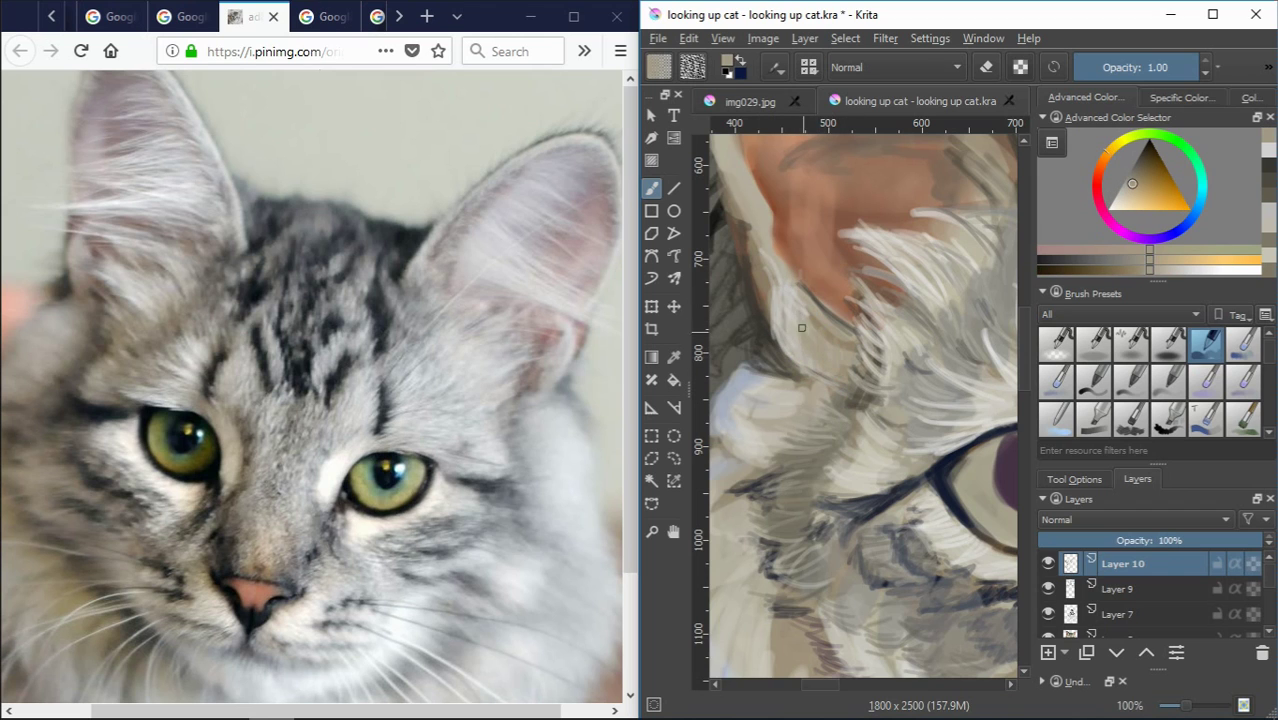
left_click(841, 395, "ctrl")
scroll(867, 509, "down", 2)
Paint light grey-white fur strokes beside the kitten's nose
scroll(867, 509, "down", 3)
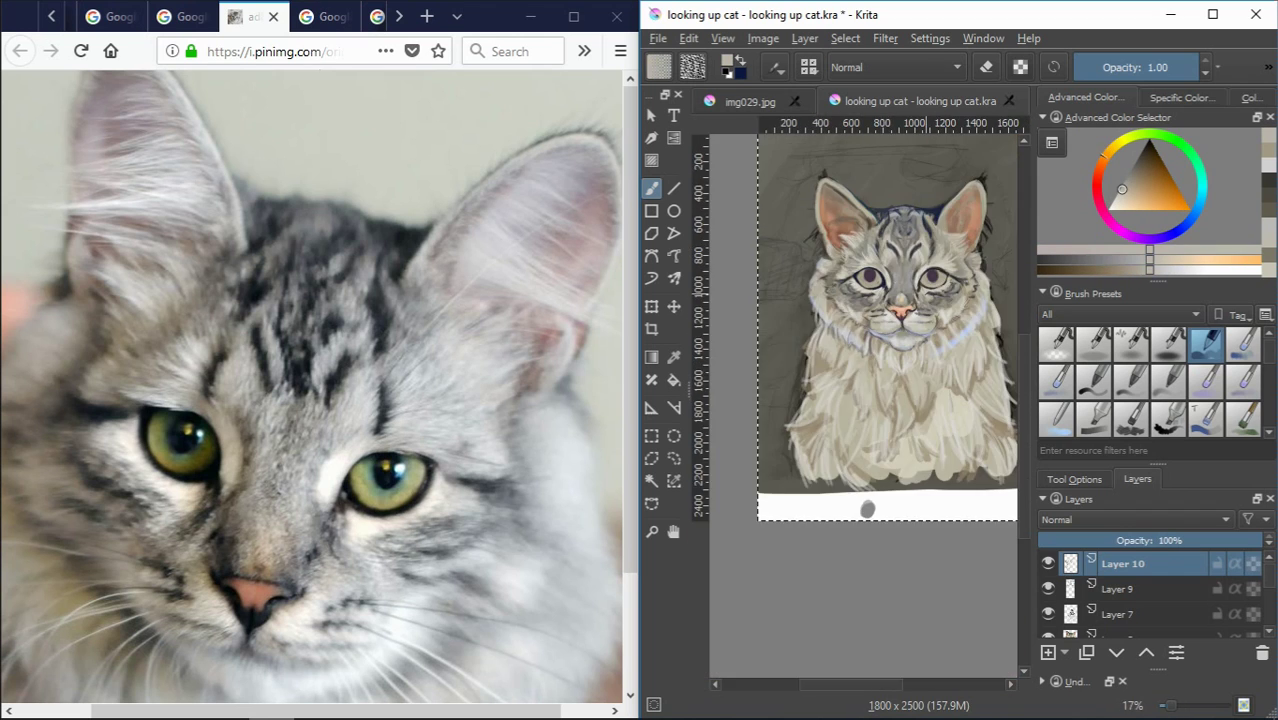
scroll(877, 326, "up", 2)
scroll(877, 326, "up", 3)
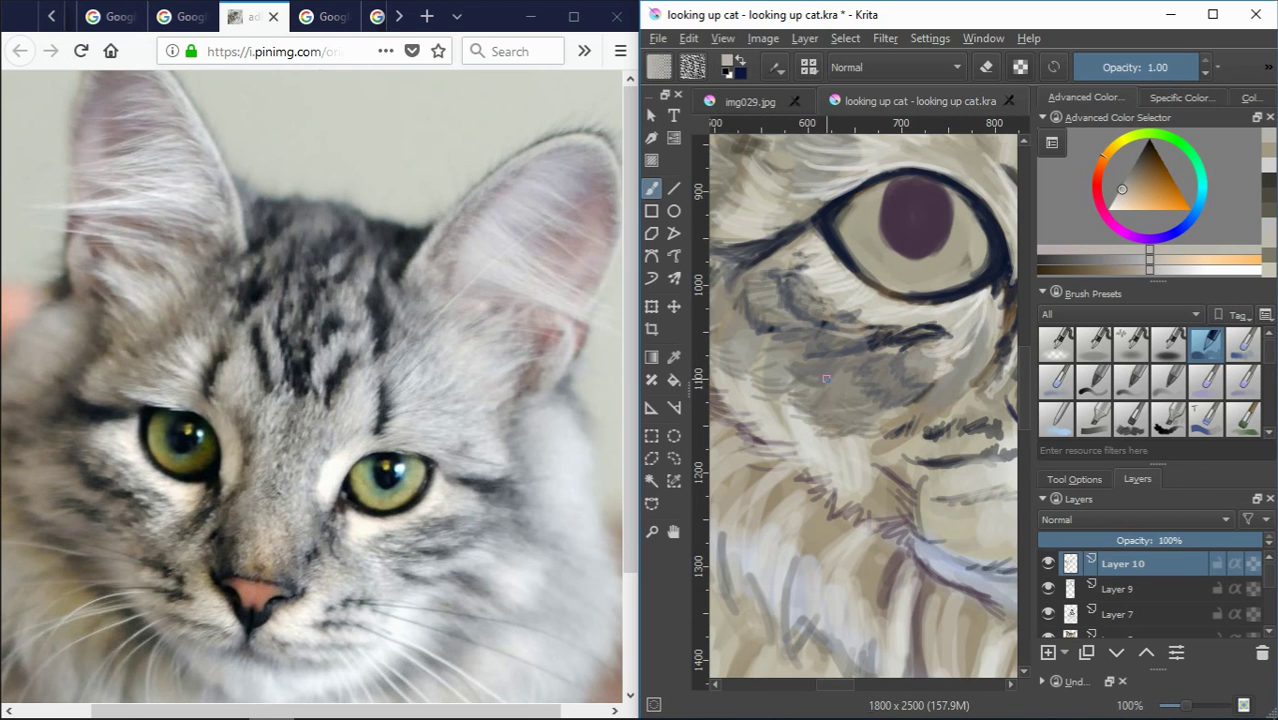
scroll(838, 397, "down", 1)
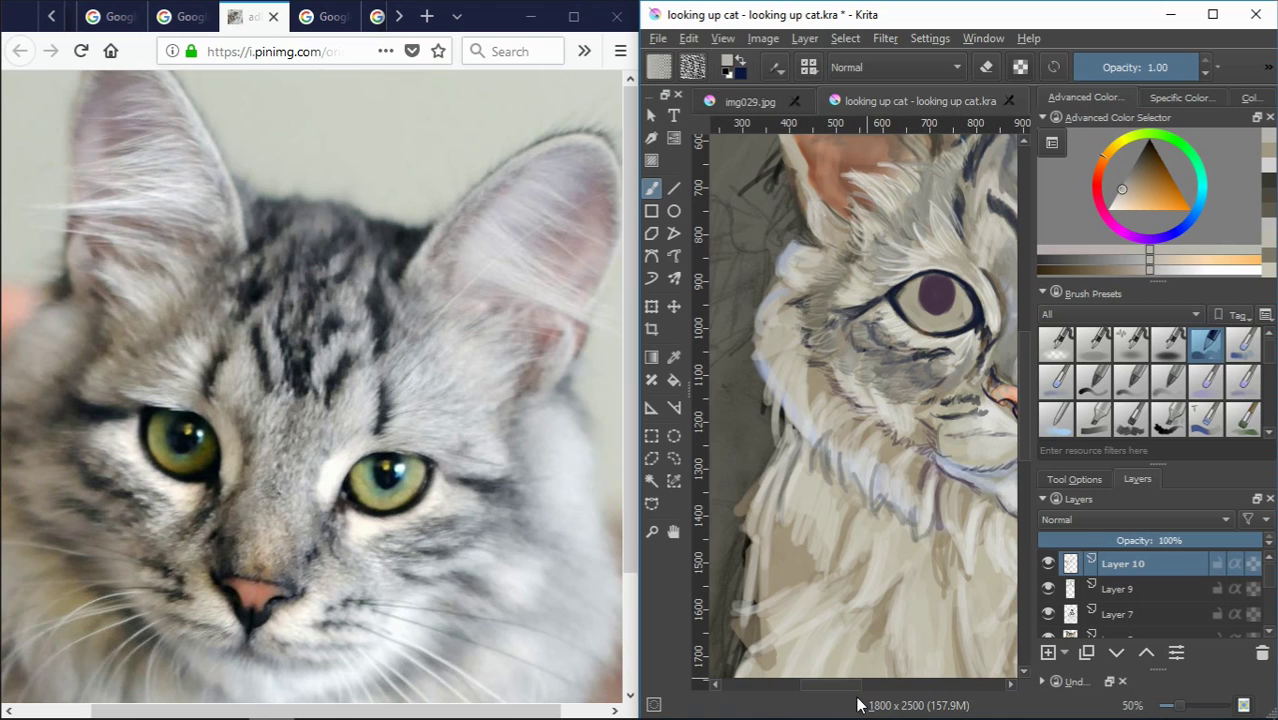
scroll(870, 600, "down", 1)
scroll(880, 380, "up", 1)
scroll(880, 370, "up", 1)
scroll(875, 300, "up", 2)
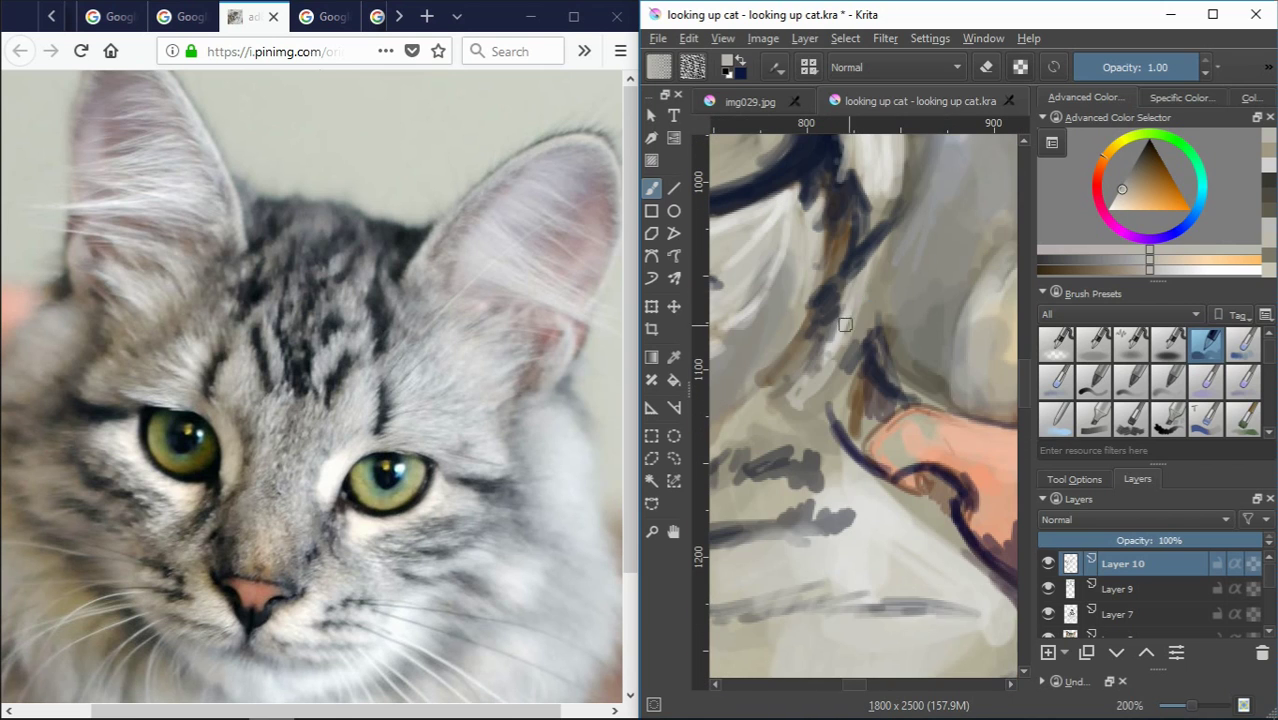
mouse_move(862, 316)
left_mouse_down()
mouse_move(790, 395)
mouse_move(858, 362)
mouse_move(888, 256)
left_mouse_up()
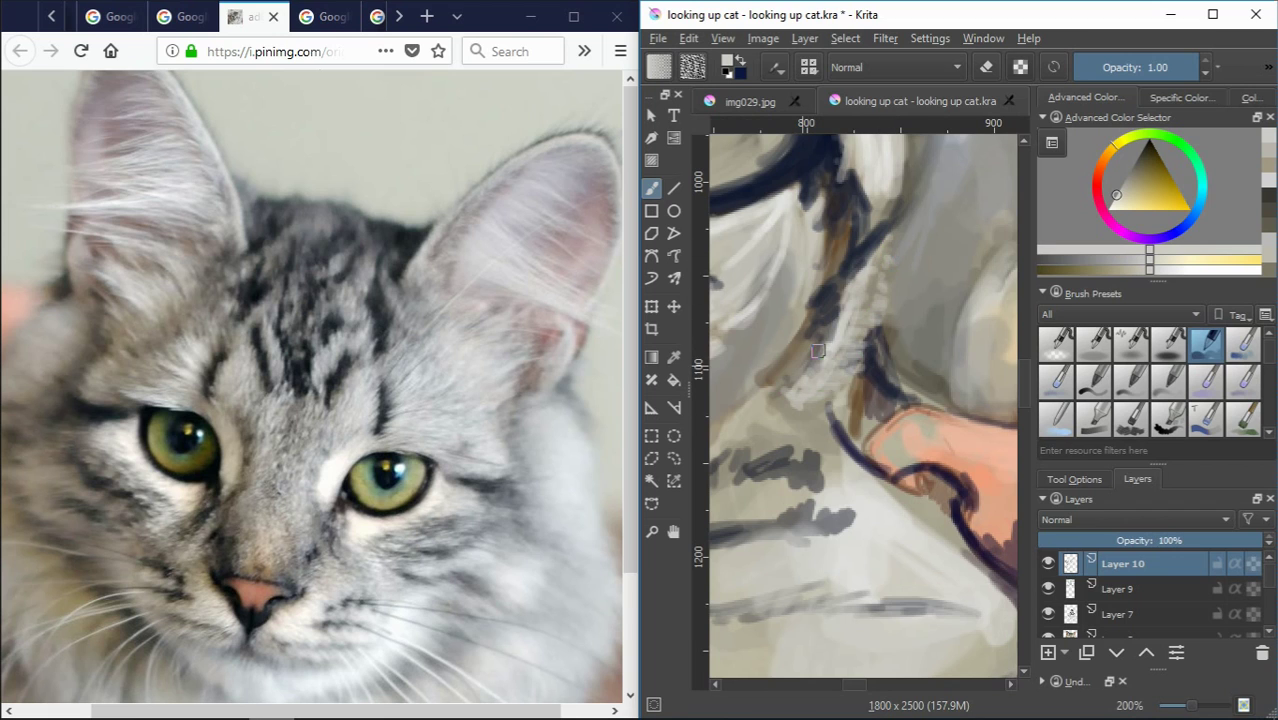
Sample orange, grey and pale yellow tones and dab light paint onto the fur beside the nose
left_click(817, 350, "ctrl")
left_click(769, 376, "ctrl")
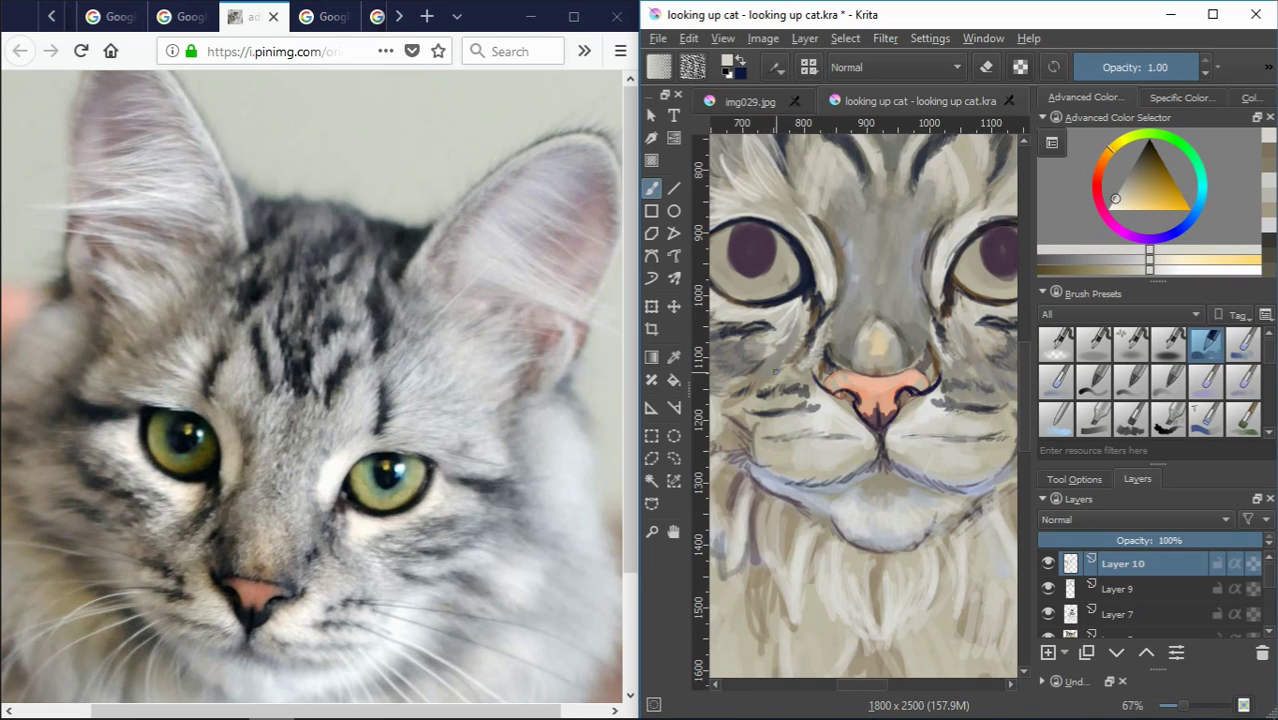
scroll(775, 373, "up", 4)
left_click(846, 250, "ctrl")
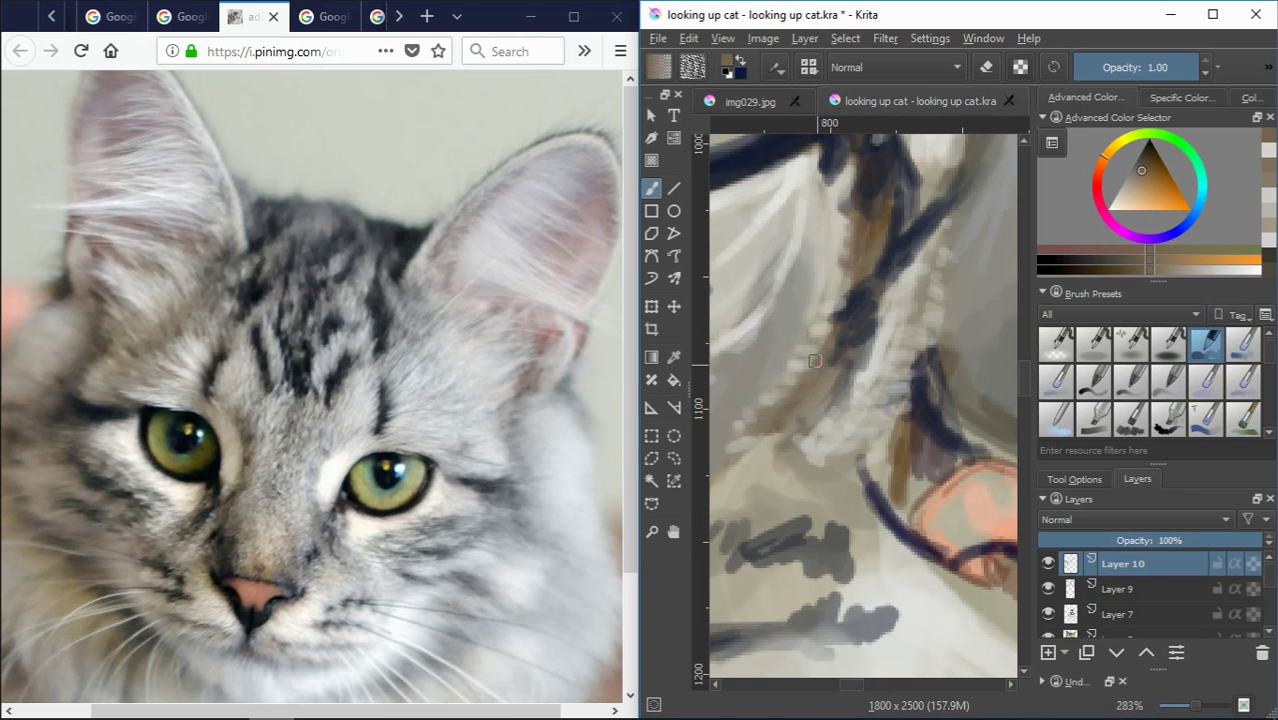
left_click(818, 398, "ctrl")
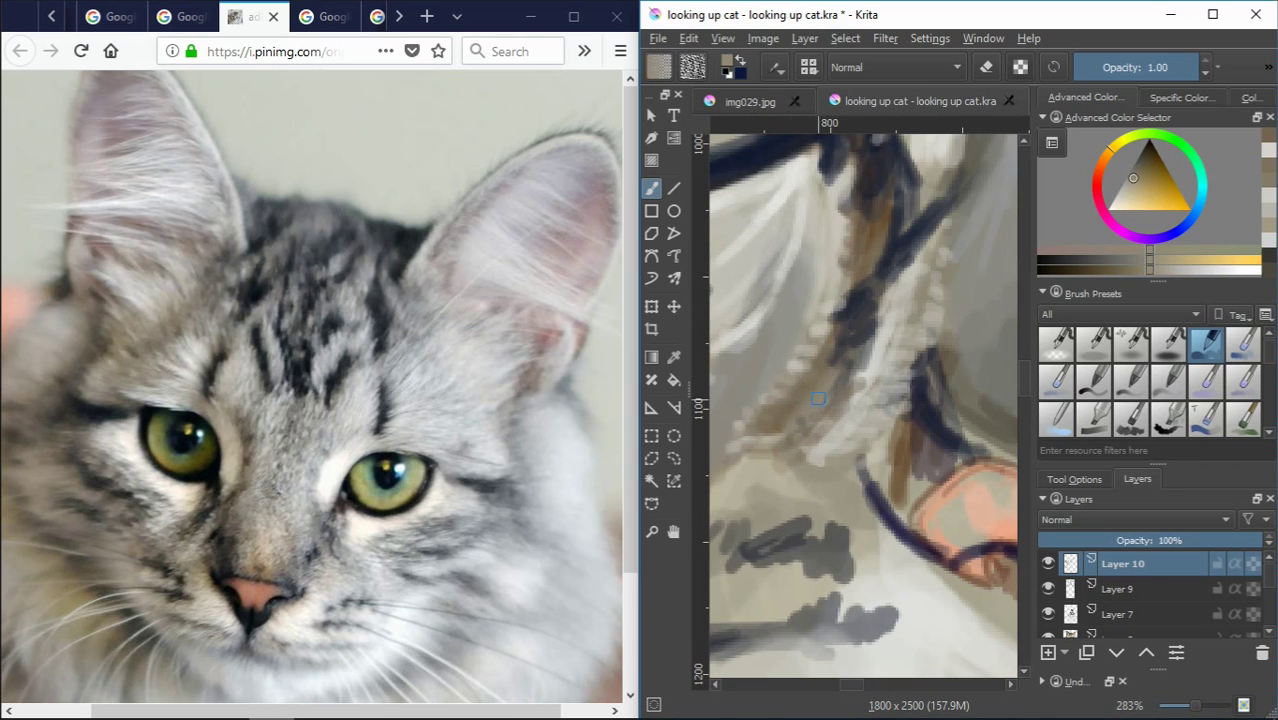
left_click(831, 368, "ctrl")
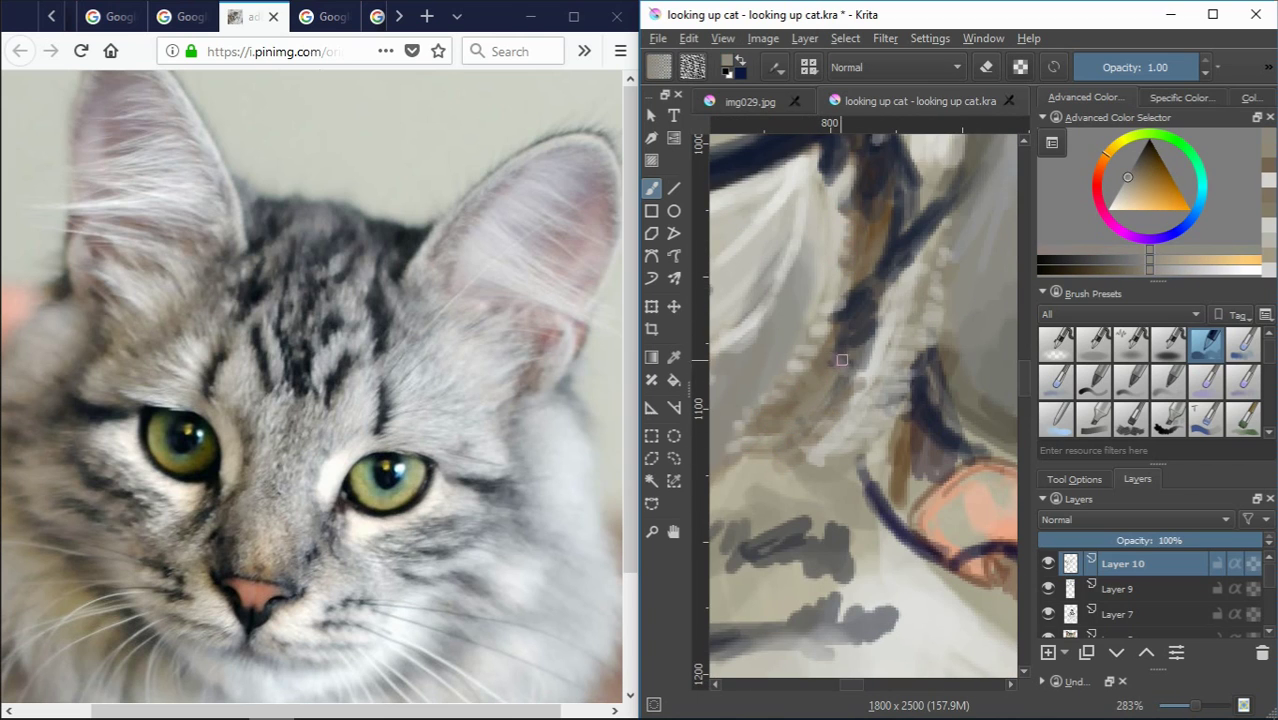
left_click(784, 206, "ctrl")
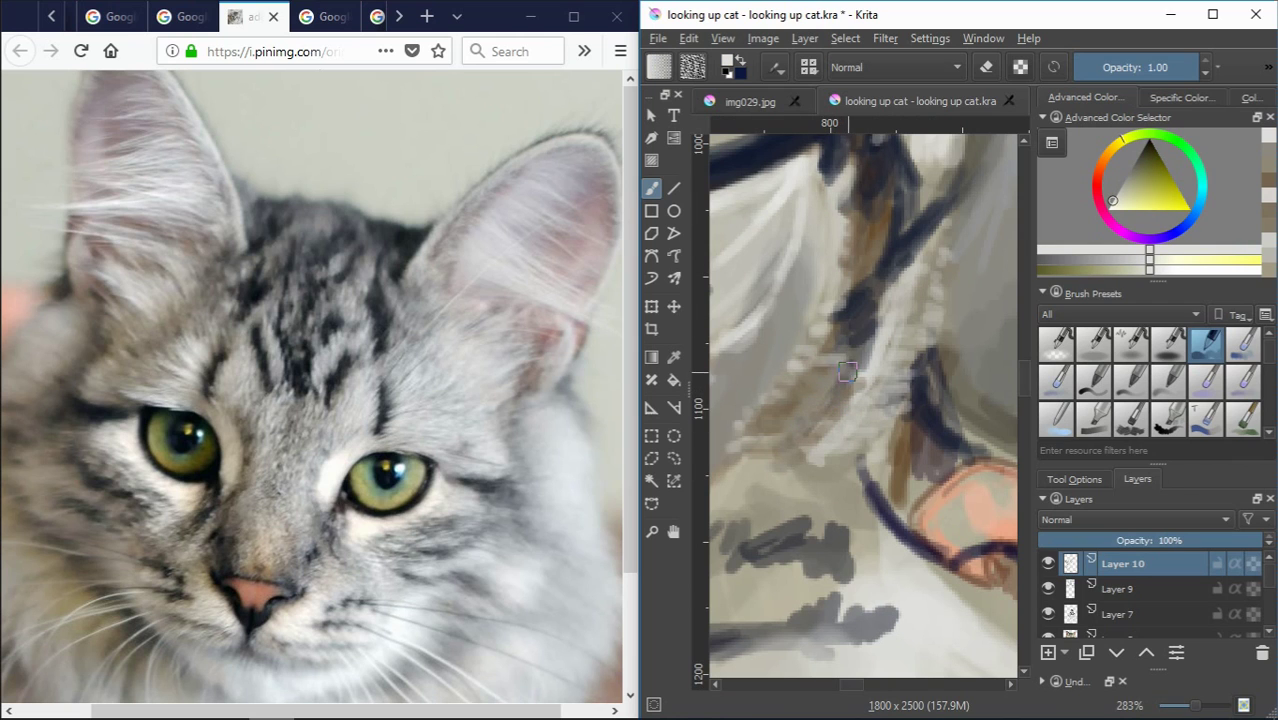
left_click_drag(846, 372, 771, 437)
scroll(771, 437, "down", 5)
scroll(790, 400, "up", 1)
scroll(800, 370, "up", 4)
scroll(811, 352, "up", 1)
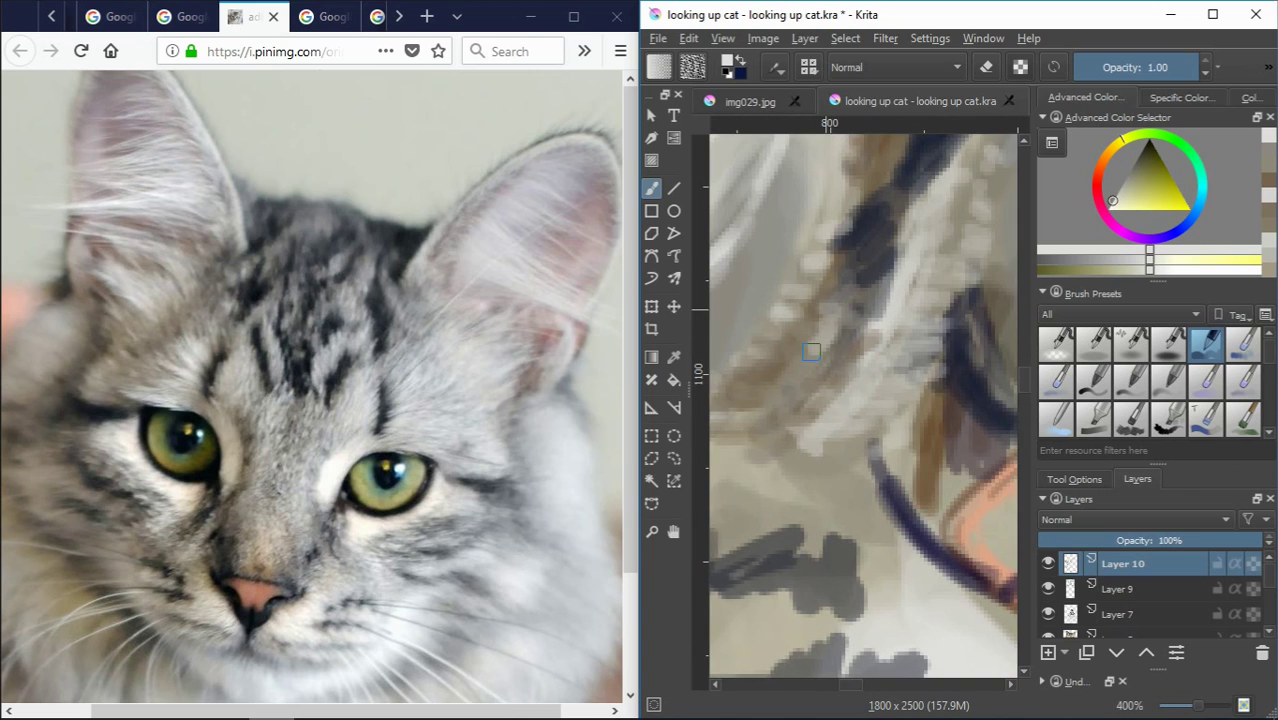
scroll(833, 303, "down", 5)
scroll(843, 305, "up", 2)
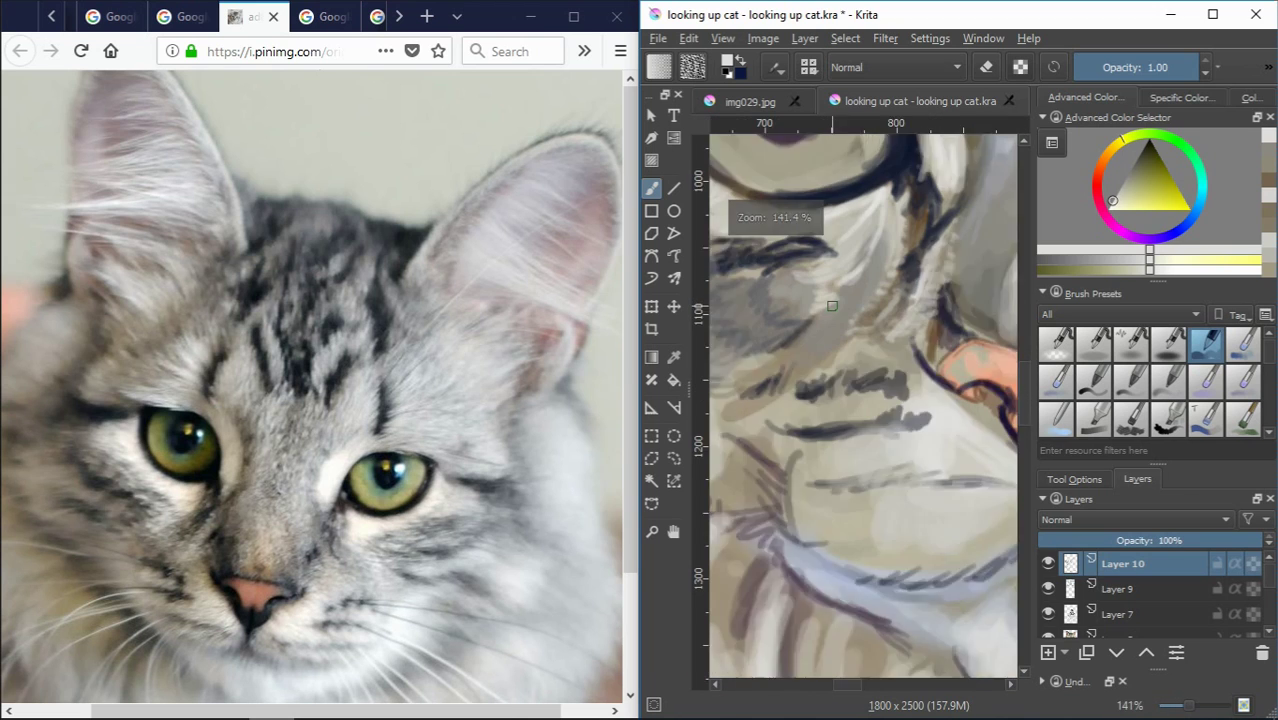
scroll(840, 330, "up", 1)
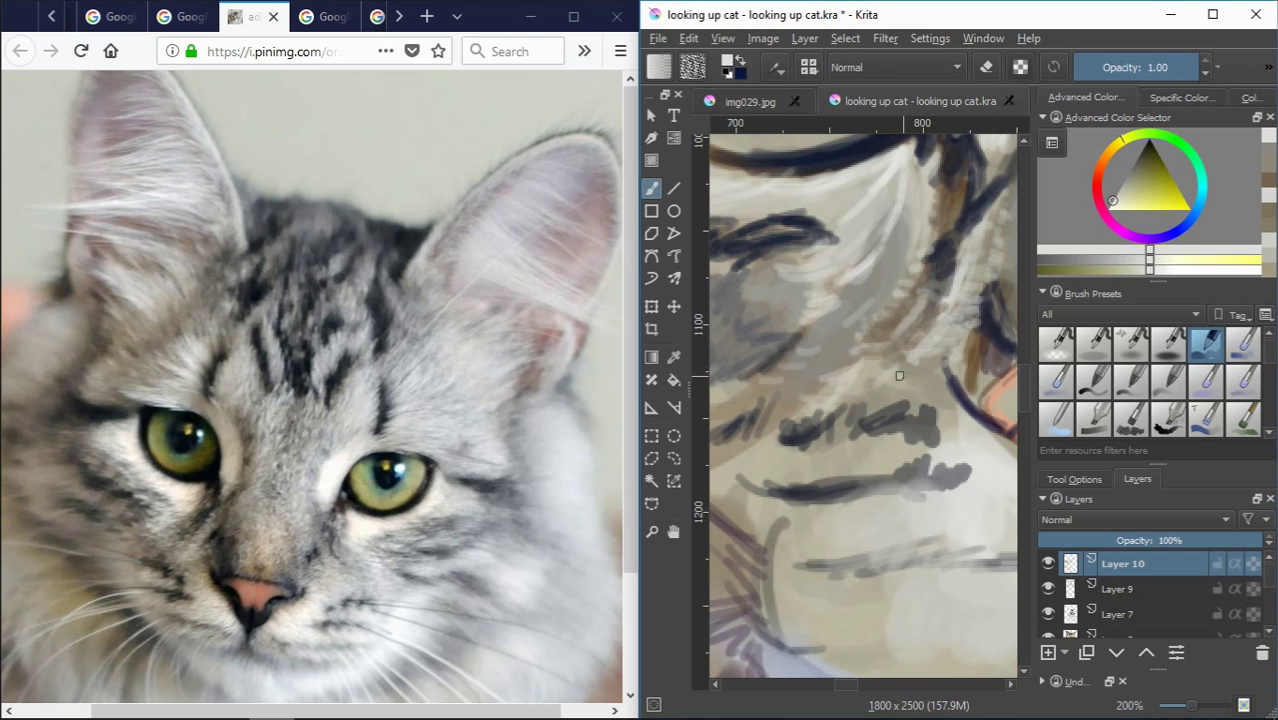
scroll(885, 376, "down", 2)
scroll(892, 375, "up", 2)
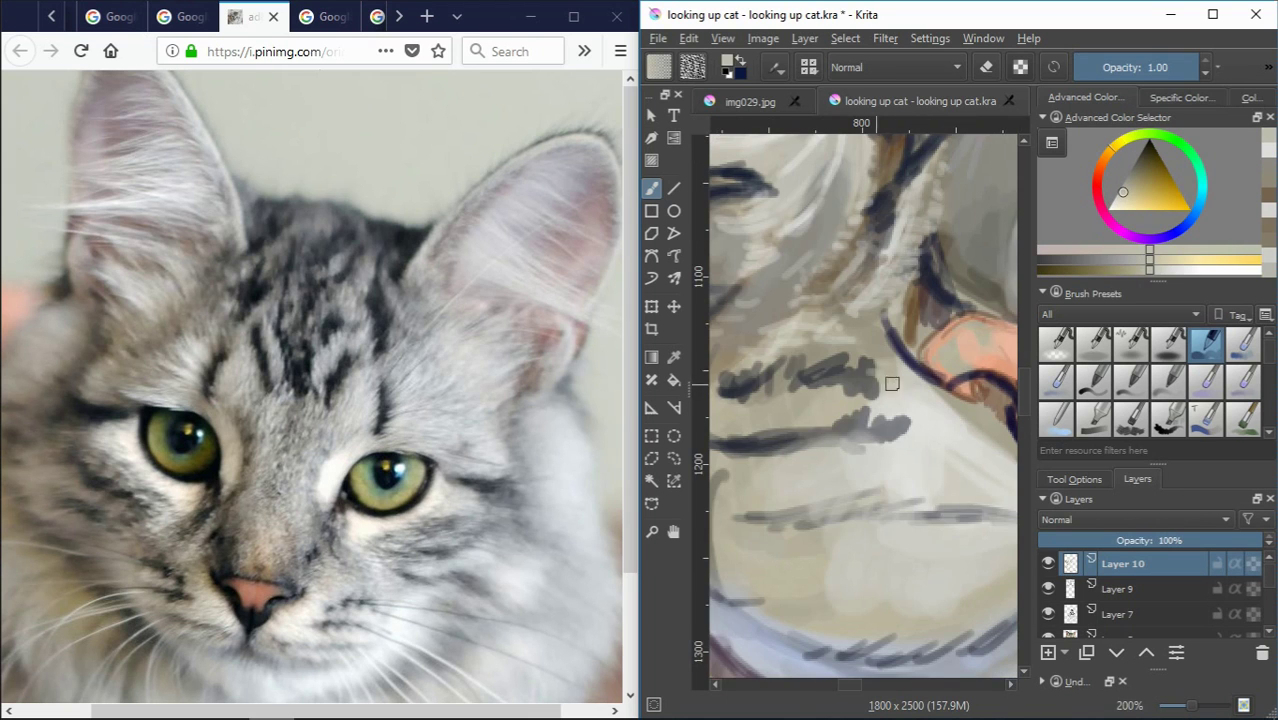
scroll(846, 372, "down", 3)
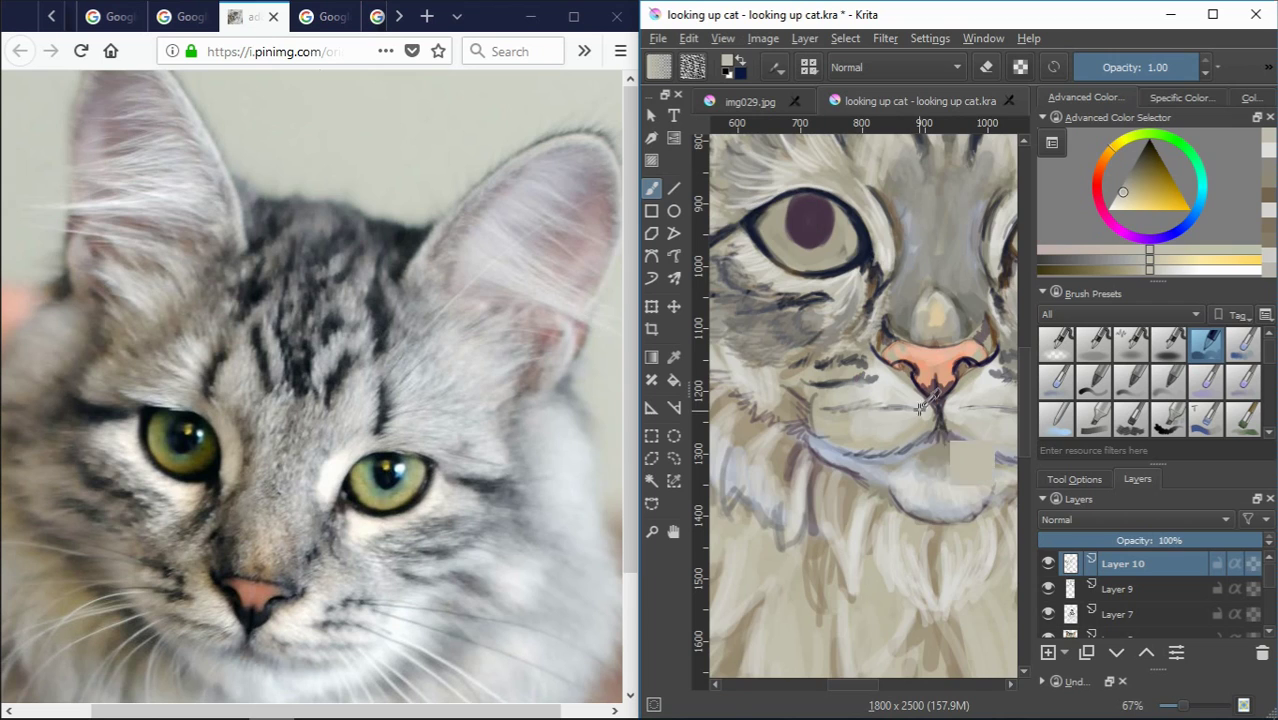
Paint light fur strokes below the dark muzzle stripe, pick brownish-orange and greyish tones, then zoom out
scroll(885, 378, "up", 2)
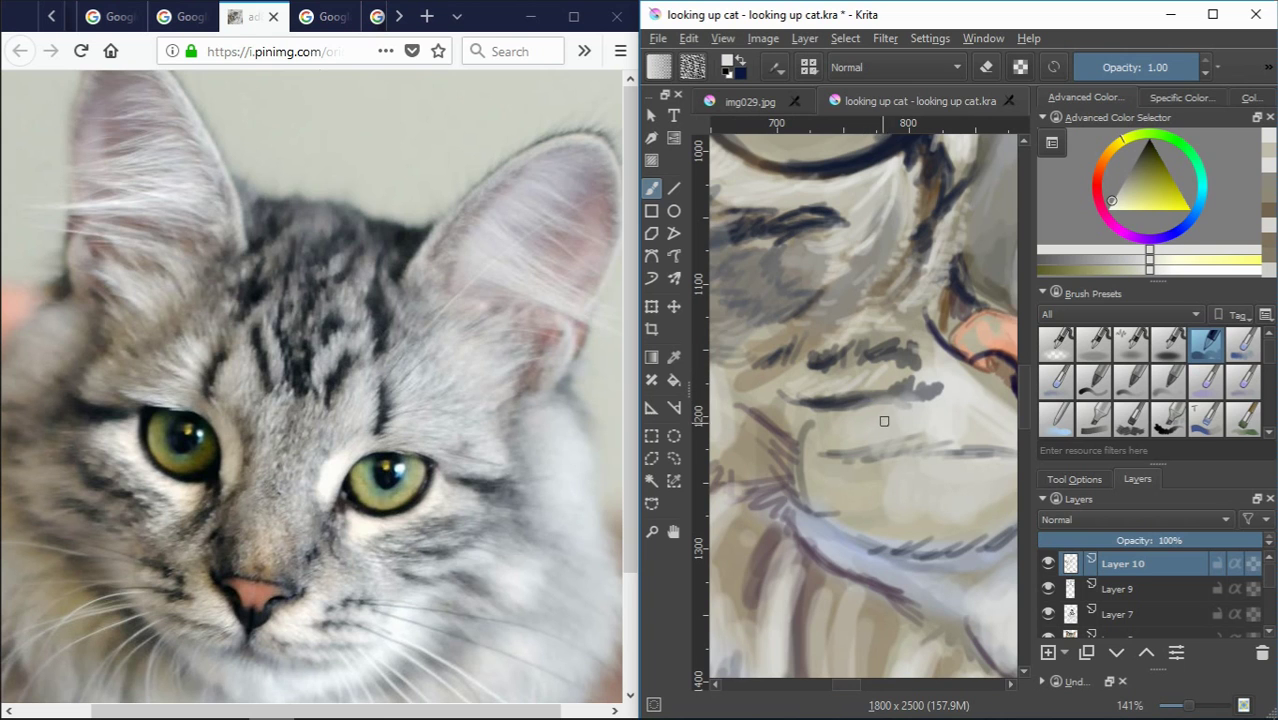
mouse_move(887, 422)
left_mouse_down()
mouse_move(836, 428)
mouse_move(898, 421)
mouse_move(943, 353)
left_mouse_up()
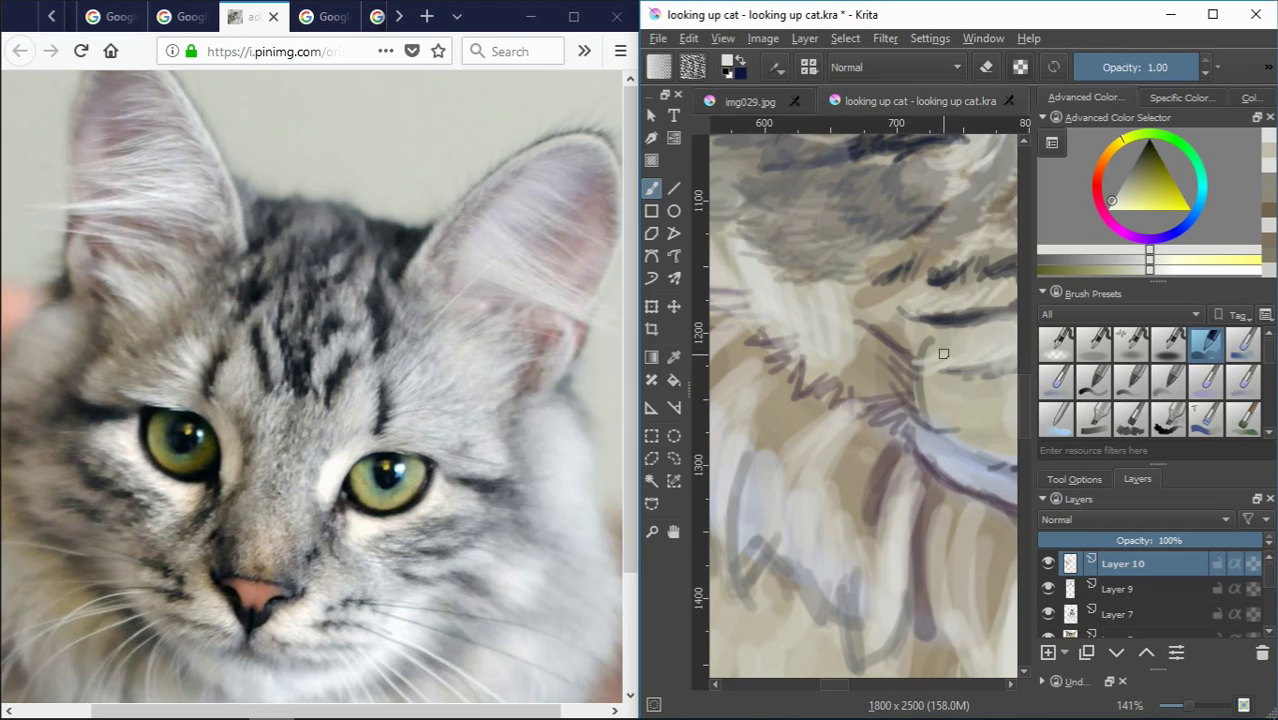
left_click(942, 352, "ctrl")
left_click(905, 353, "ctrl")
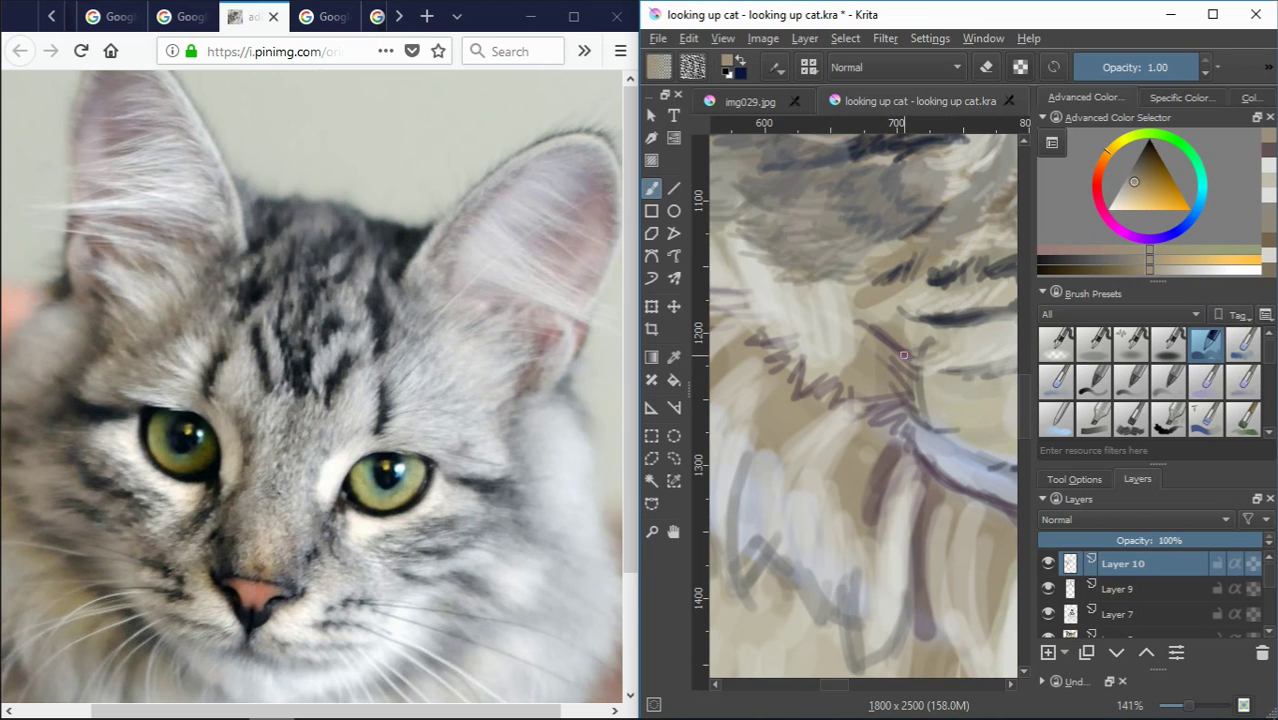
scroll(902, 338, "down", 1)
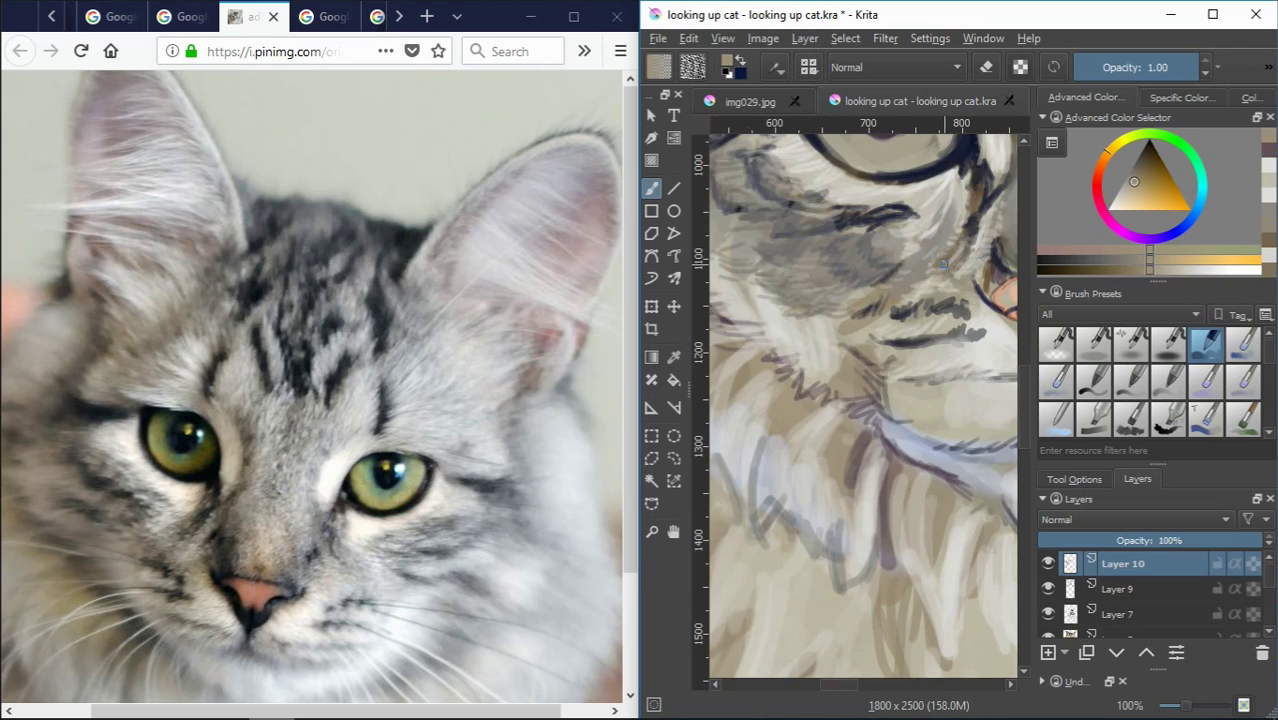
scroll(882, 312, "down", 1)
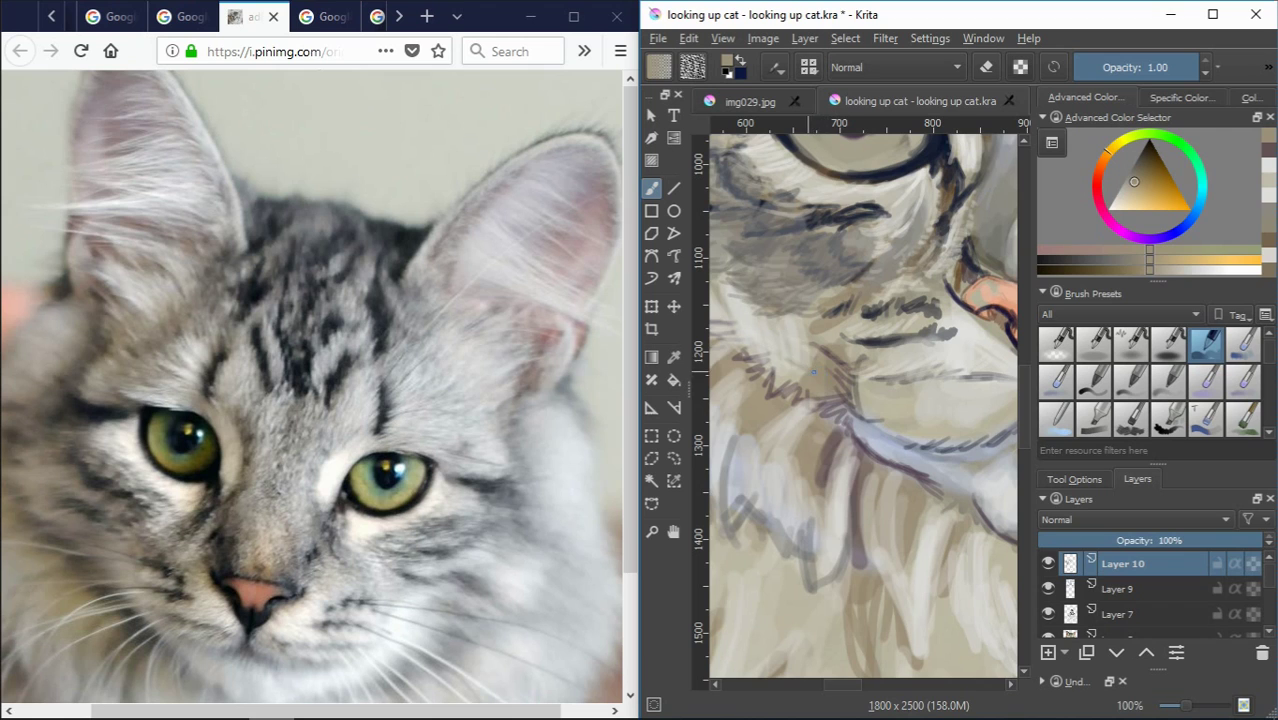
left_click(813, 372, "ctrl")
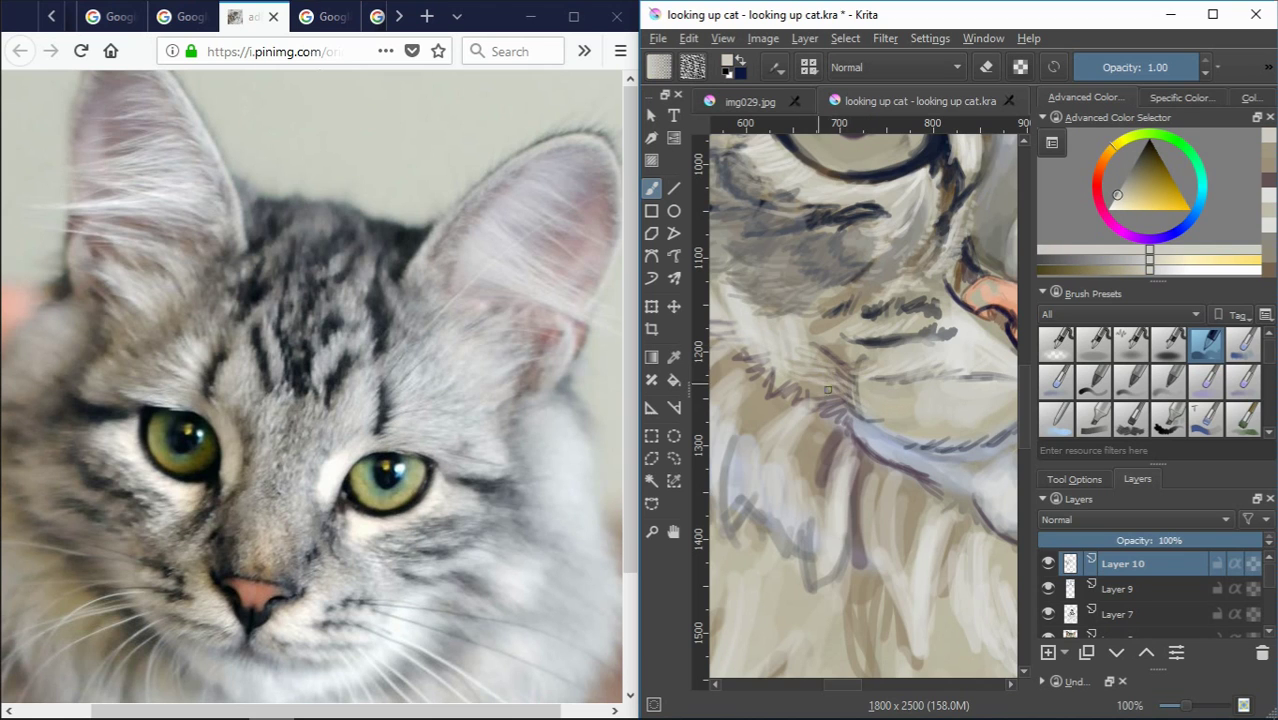
key("minus")
key("minus")
key("minus")
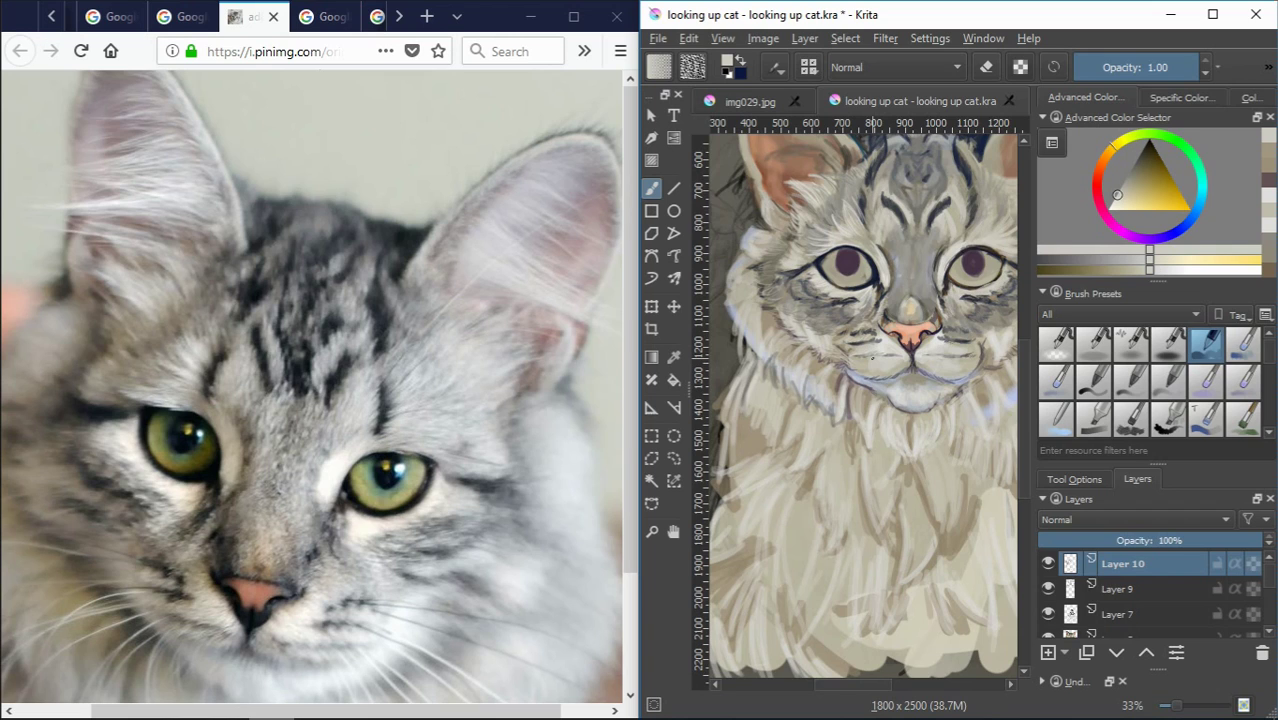
Add a small dark stroke below the nose, then soften the dark chin line with light bluish paint
key("1")
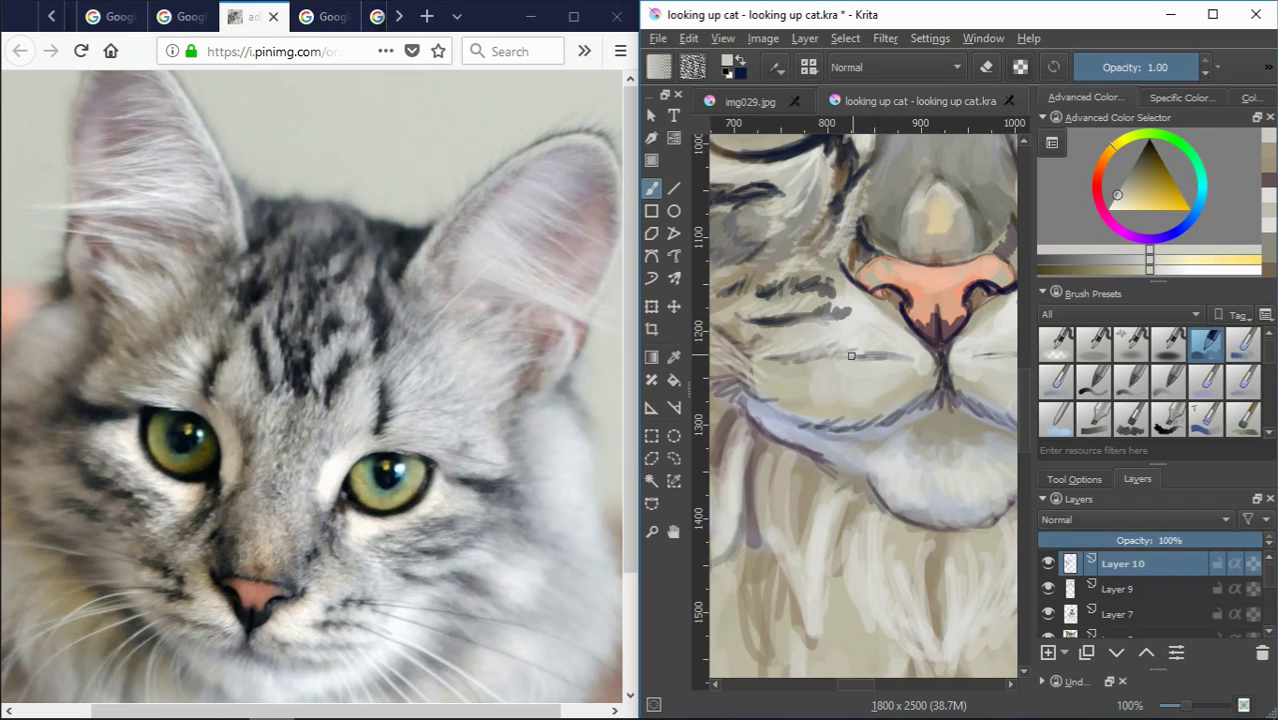
left_click_drag(912, 340, 920, 368)
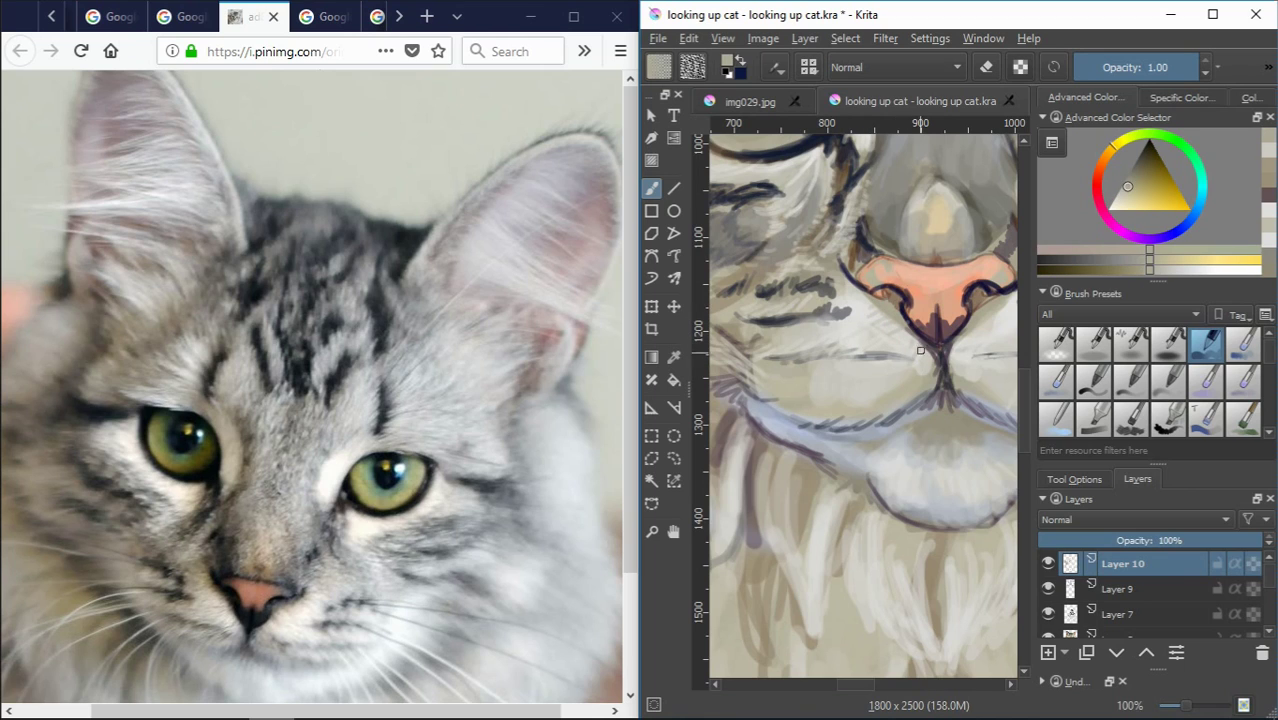
left_click(807, 403, "ctrl")
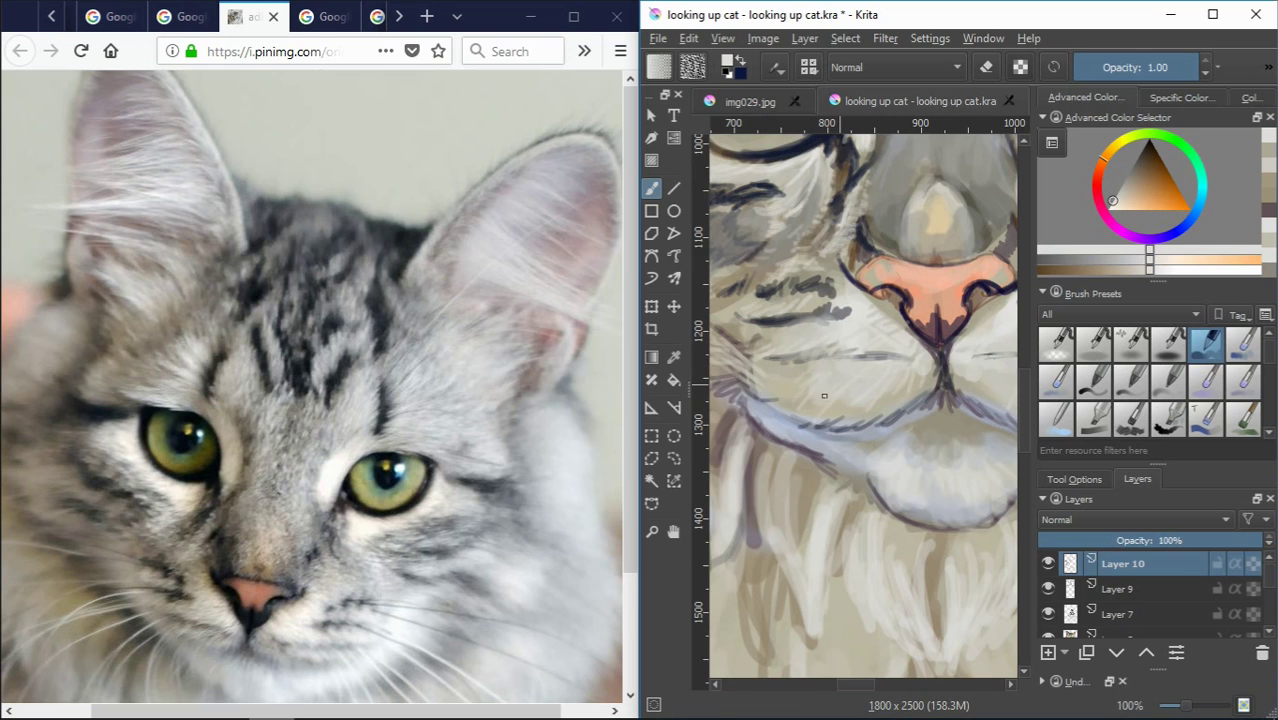
scroll(917, 379, "up", 2)
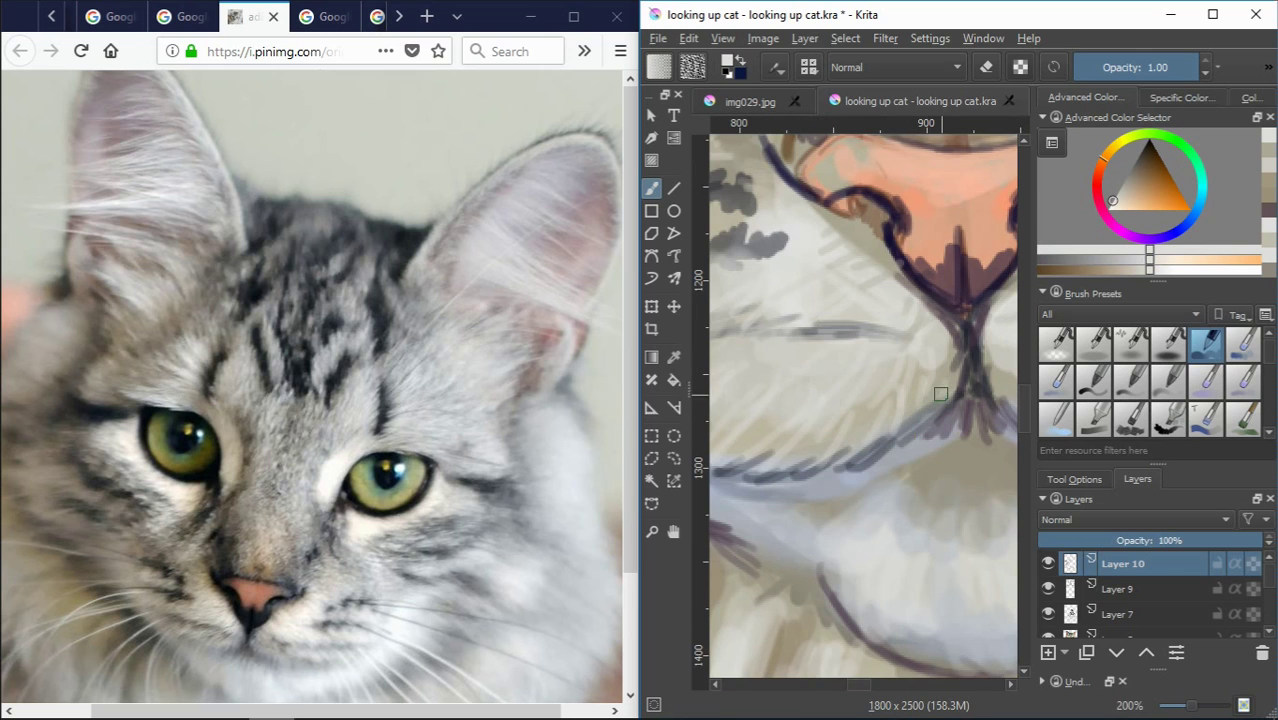
scroll(762, 437, "up", 1)
scroll(762, 437, "down", 4)
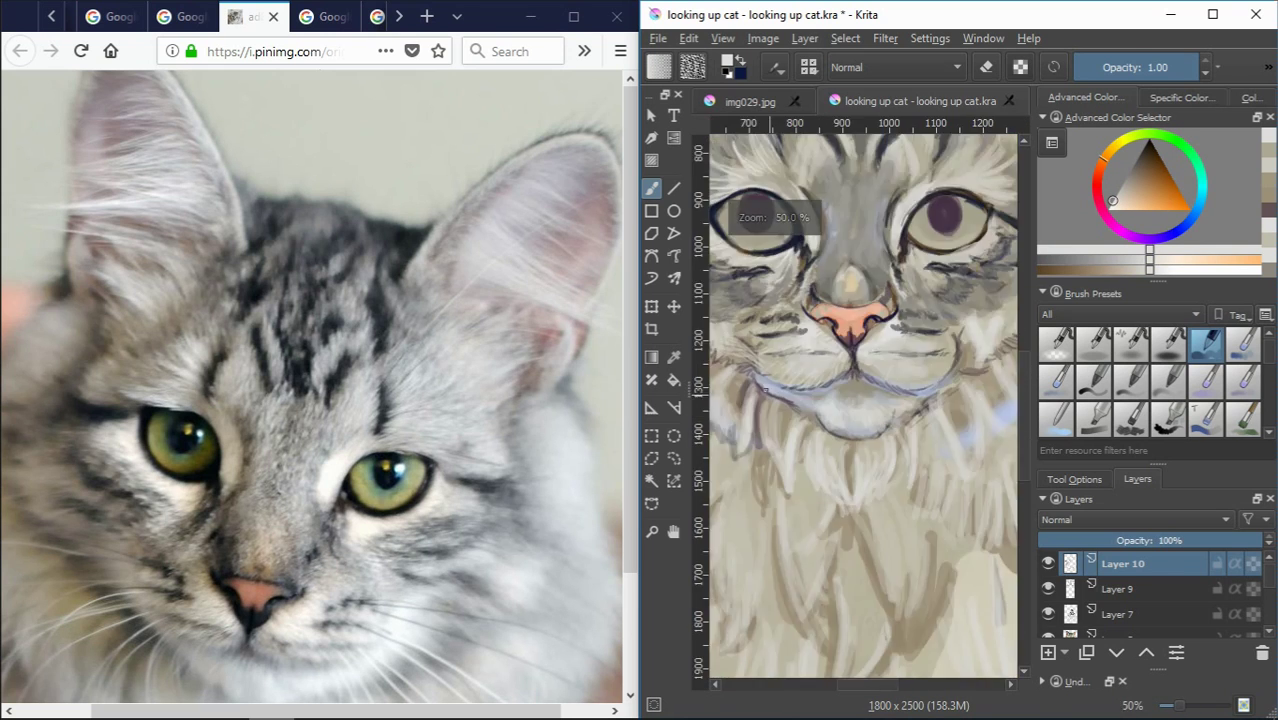
scroll(819, 344, "up", 2)
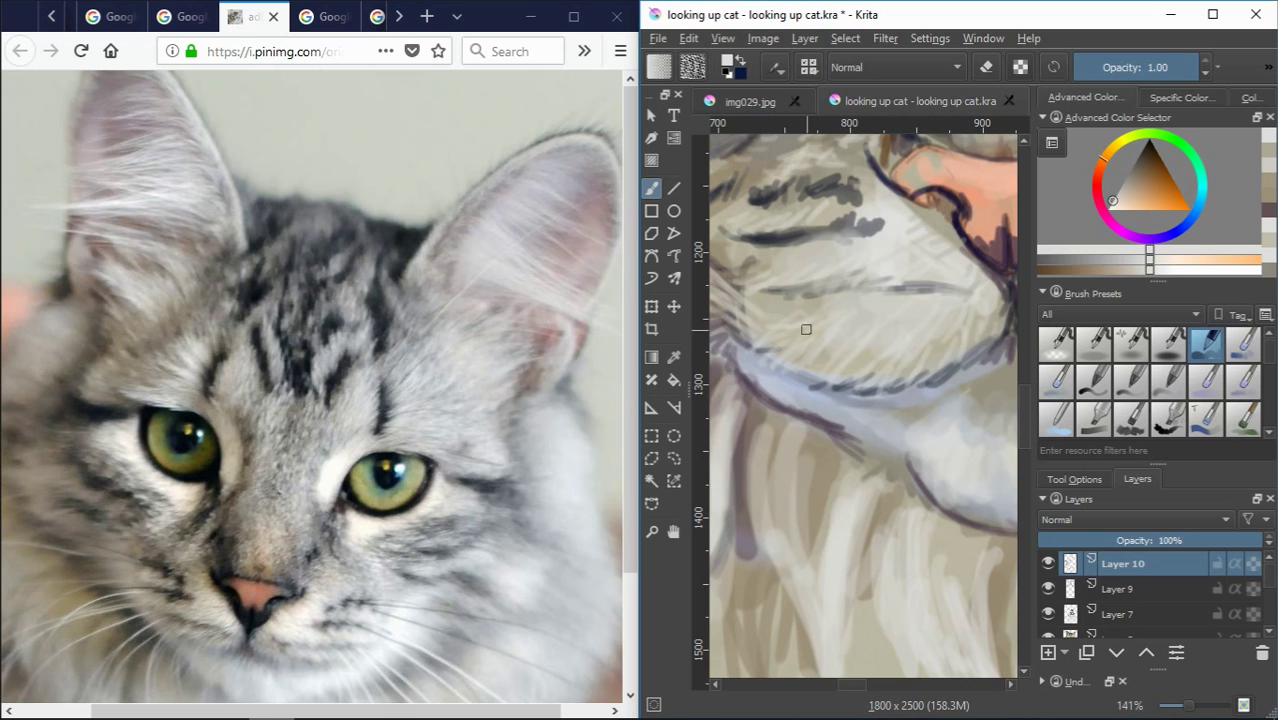
scroll(885, 315, "down", 1)
scroll(934, 336, "up", 2)
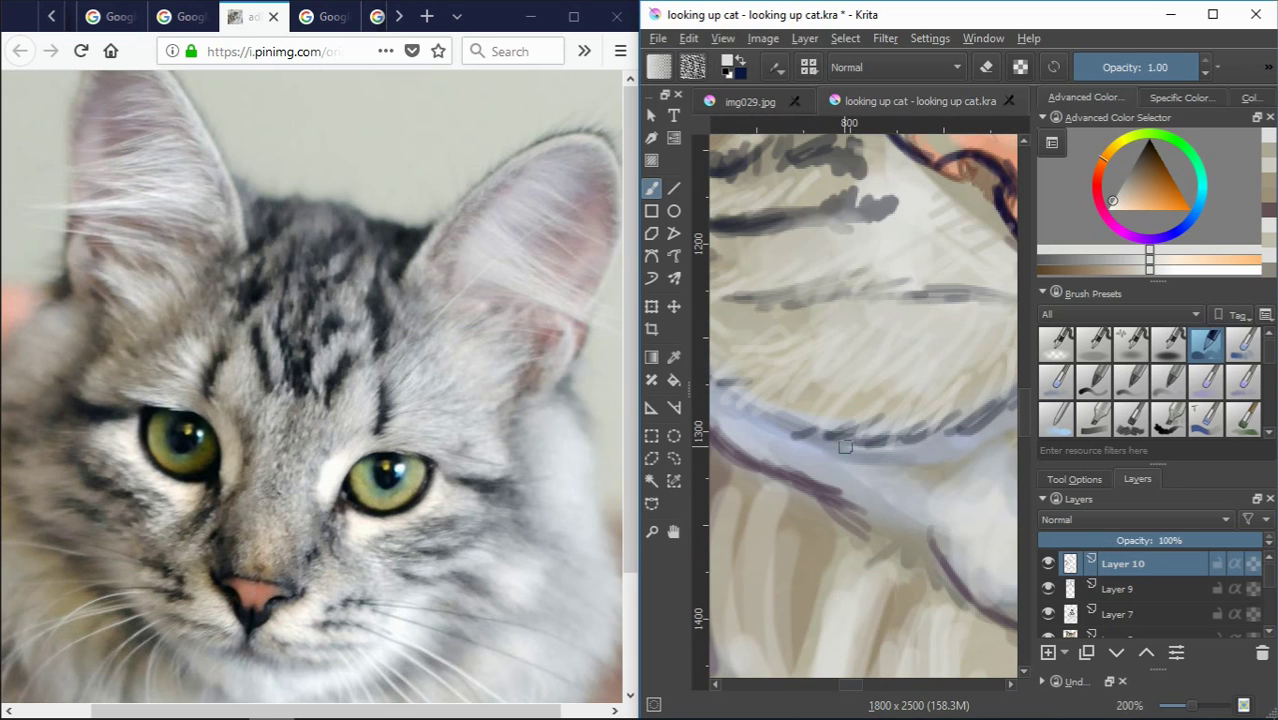
scroll(783, 366, "down", 1)
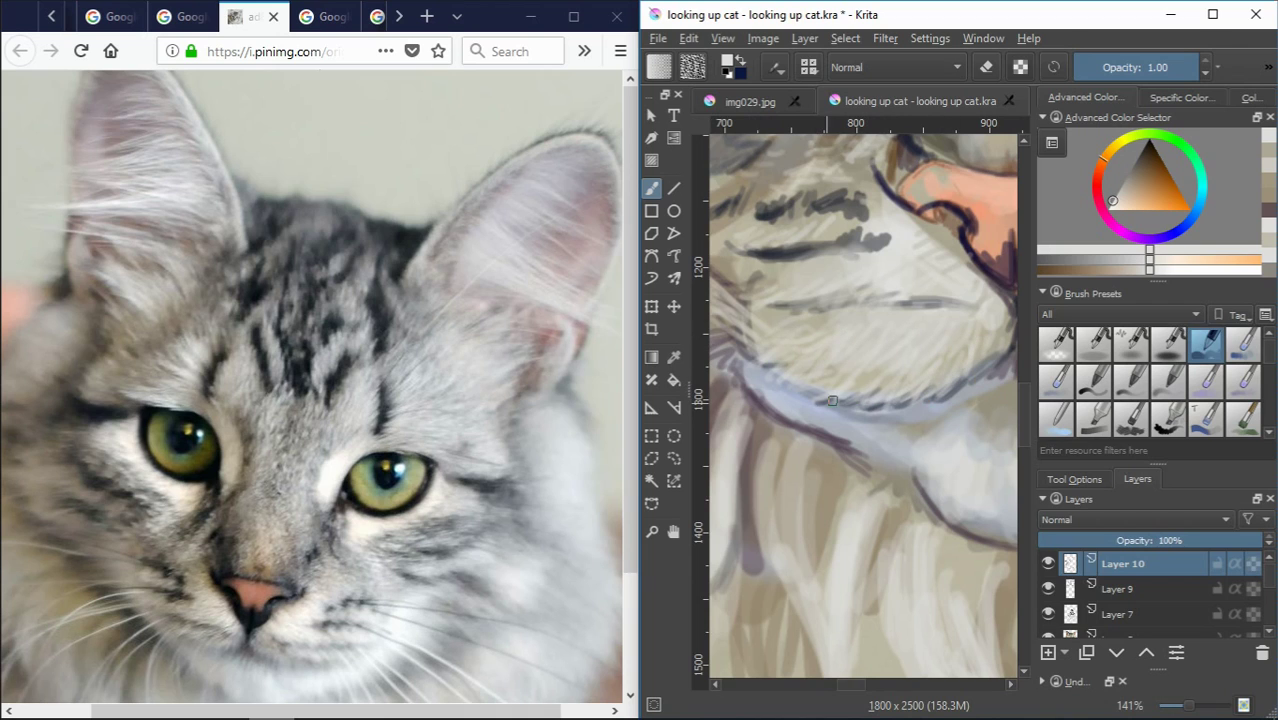
mouse_move(769, 389)
left_mouse_down()
mouse_move(800, 400)
mouse_move(855, 456)
left_mouse_up()
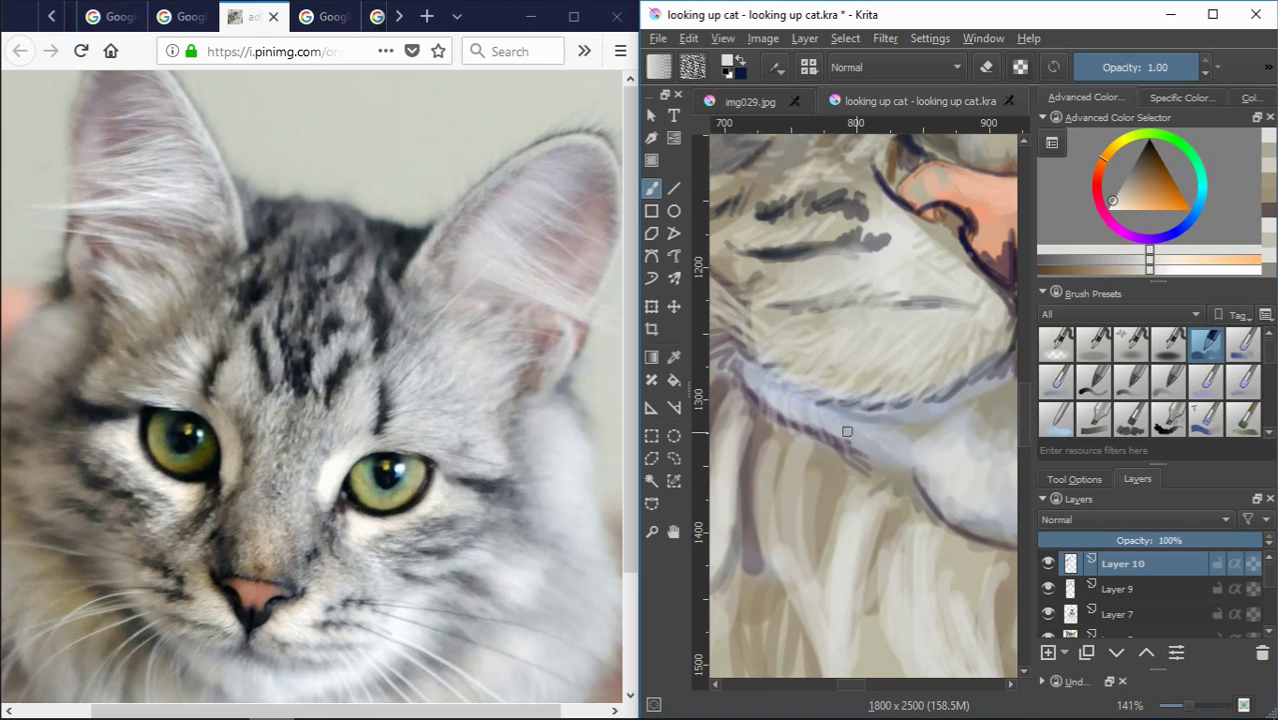
Paint light beige fur strokes below and under the chin using sampled beige
left_click(847, 432, "ctrl")
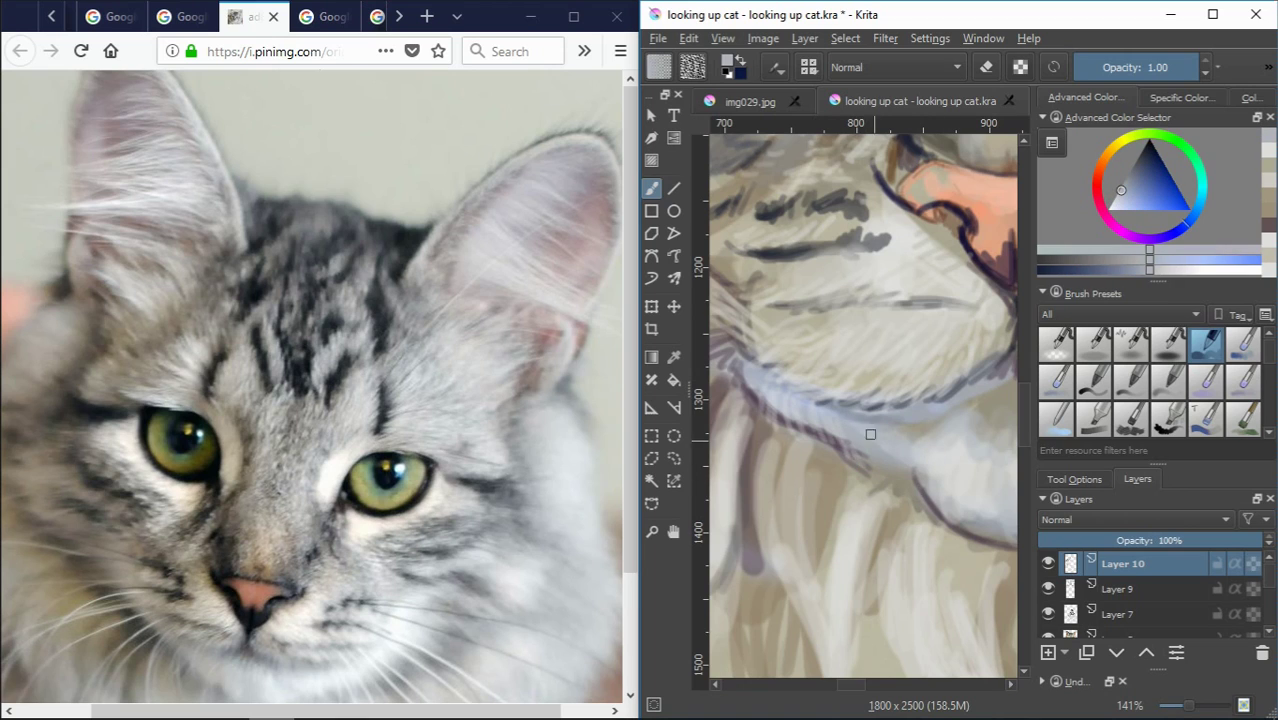
left_click(878, 486, "ctrl")
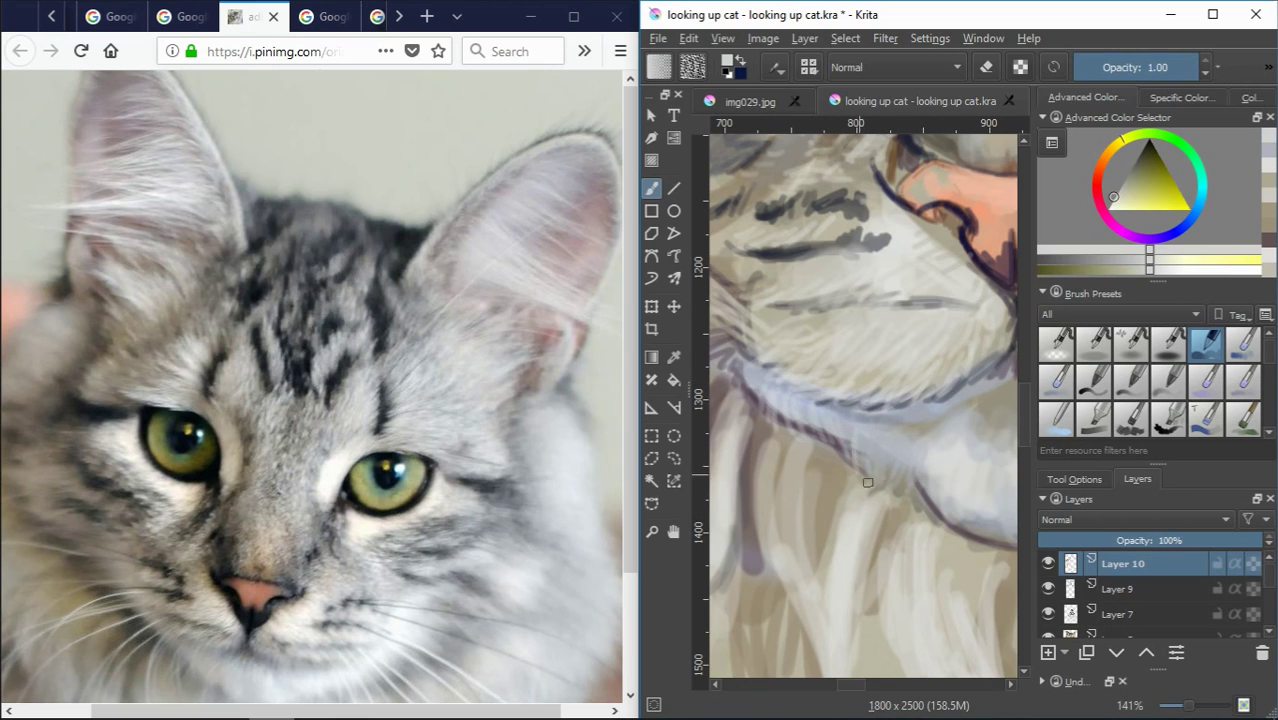
left_click_drag(868, 482, 886, 462)
mouse_move(776, 400)
left_mouse_down()
mouse_move(830, 440)
mouse_move(883, 453)
left_mouse_up()
left_click(930, 498, "ctrl")
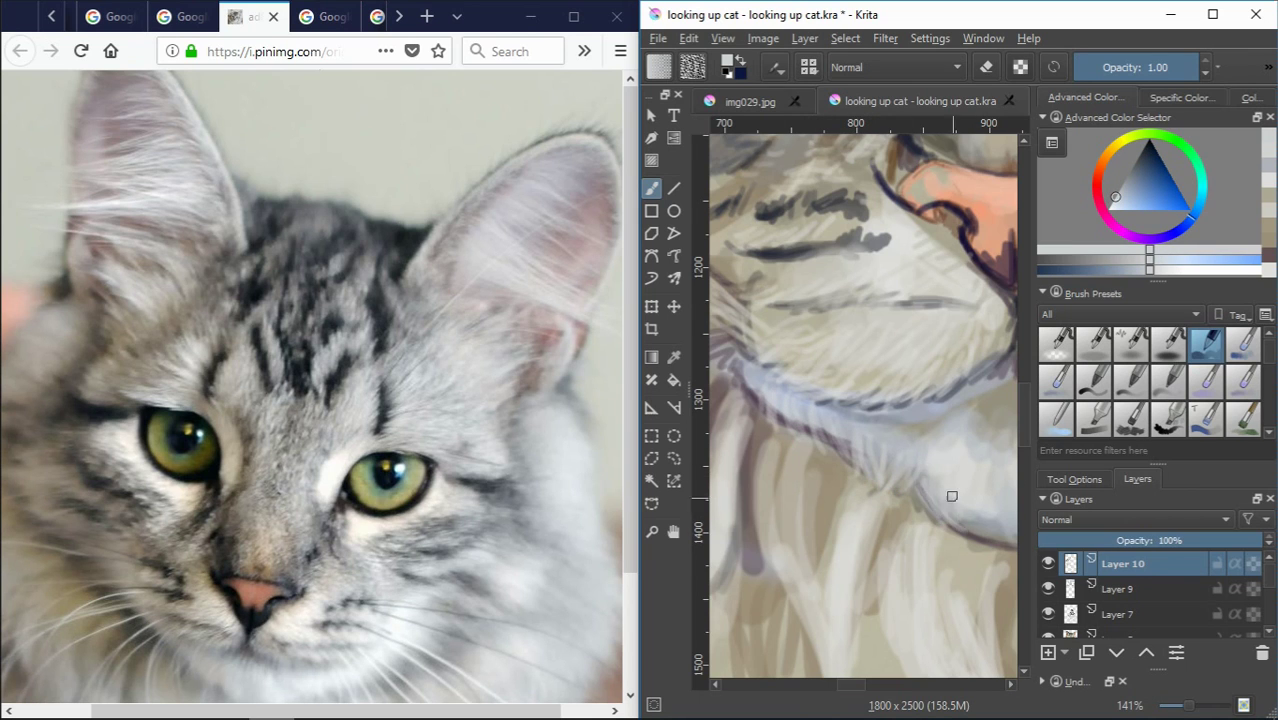
left_click_drag(952, 496, 883, 451)
left_click(924, 400, "ctrl")
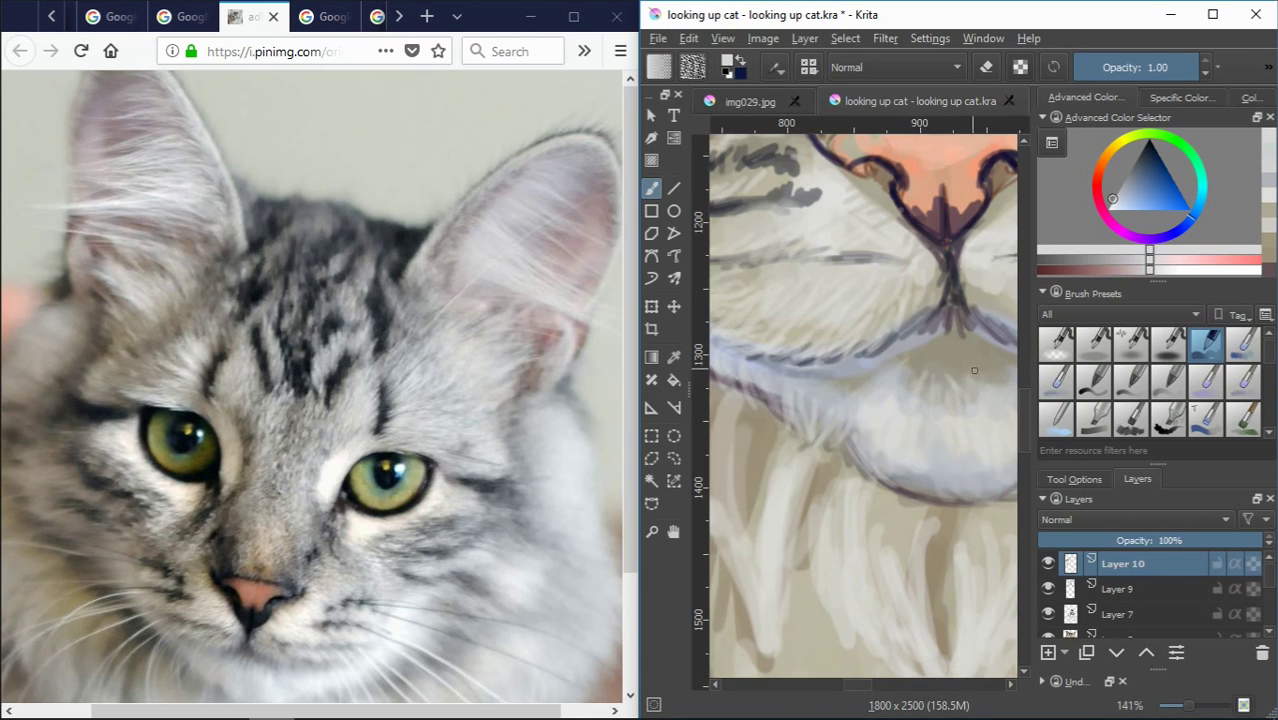
scroll(976, 368, "down", 3)
scroll(980, 363, "up", 3)
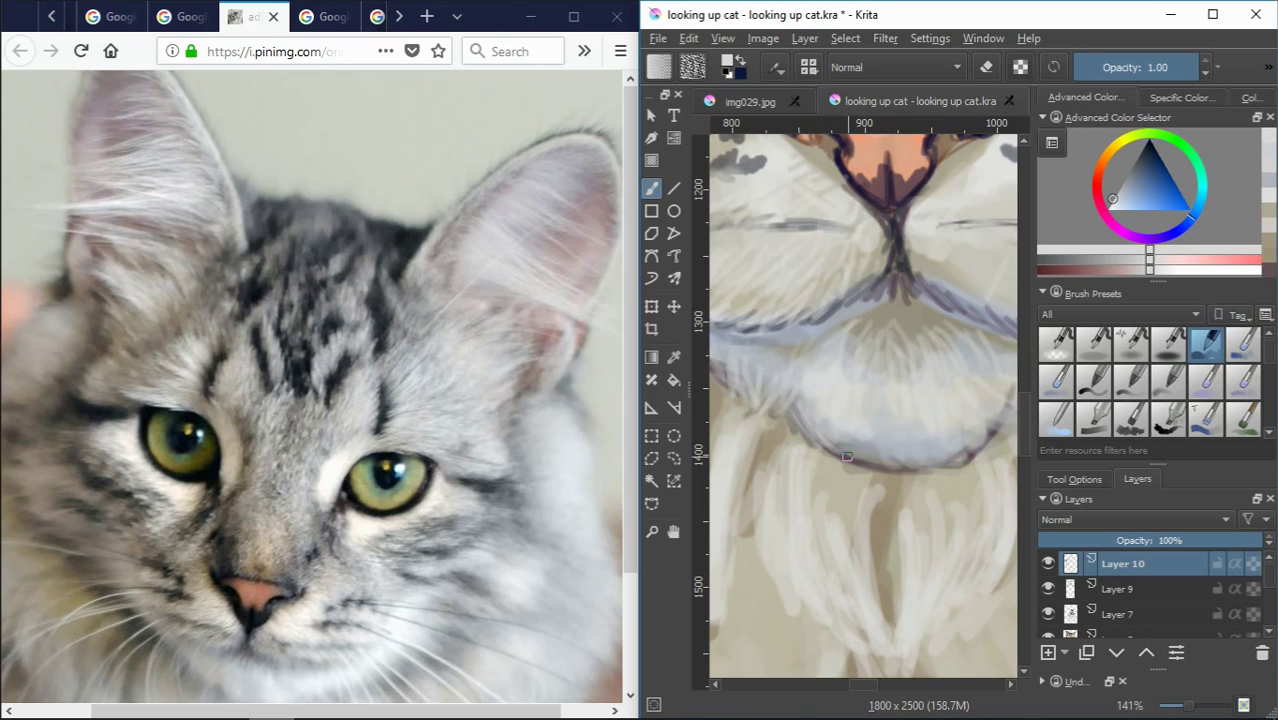
Lighten the white chin fur with faint grey and bluish-grey strokes
left_click(871, 236, "ctrl")
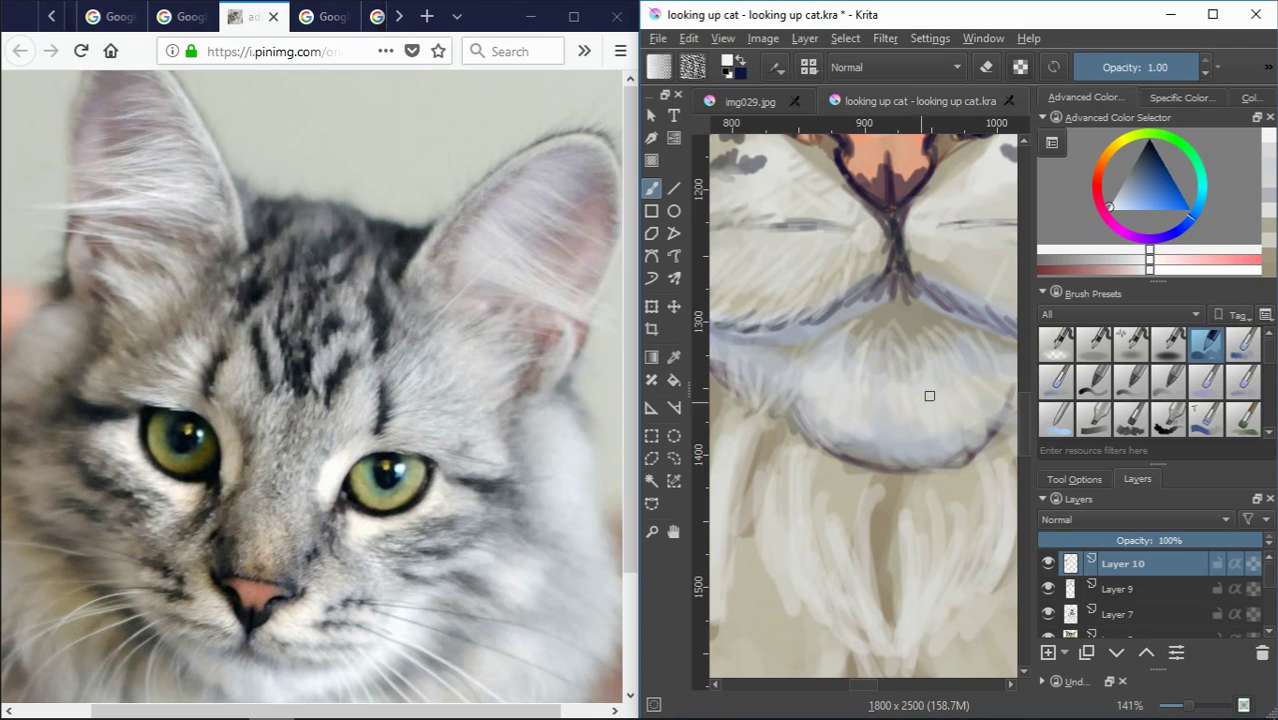
left_click_drag(980, 406, 978, 387)
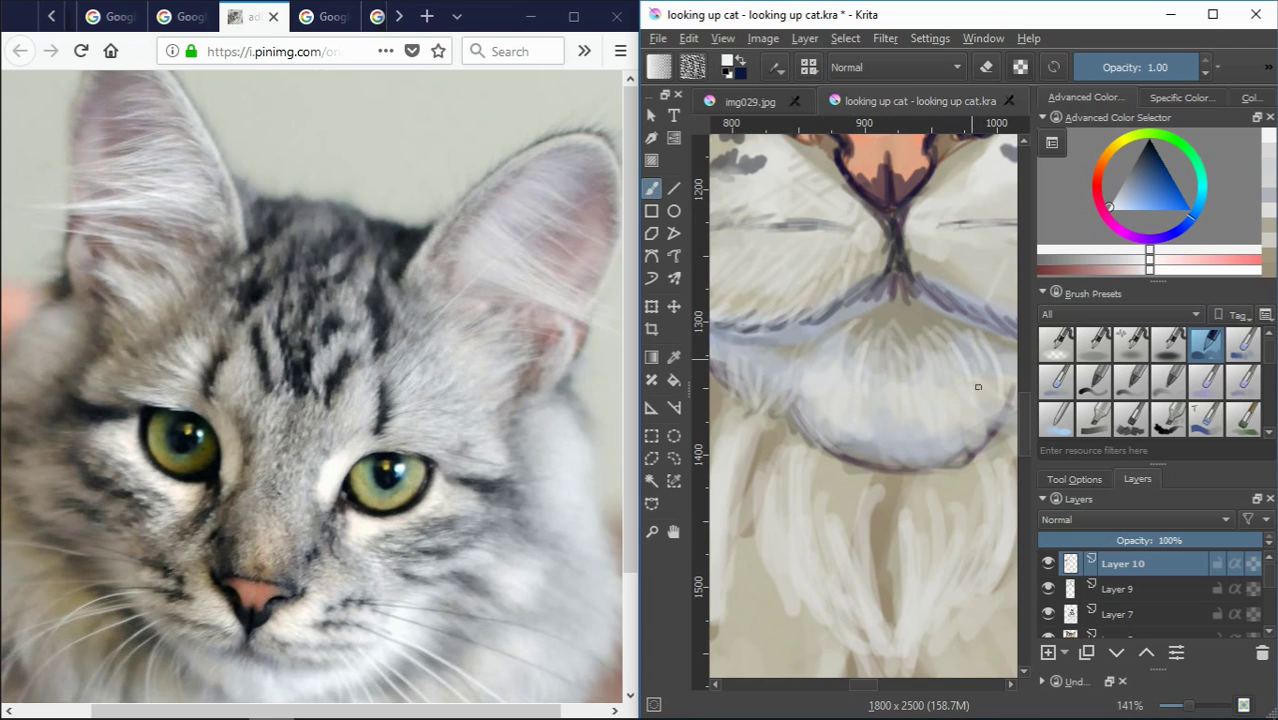
left_click(900, 447, "ctrl")
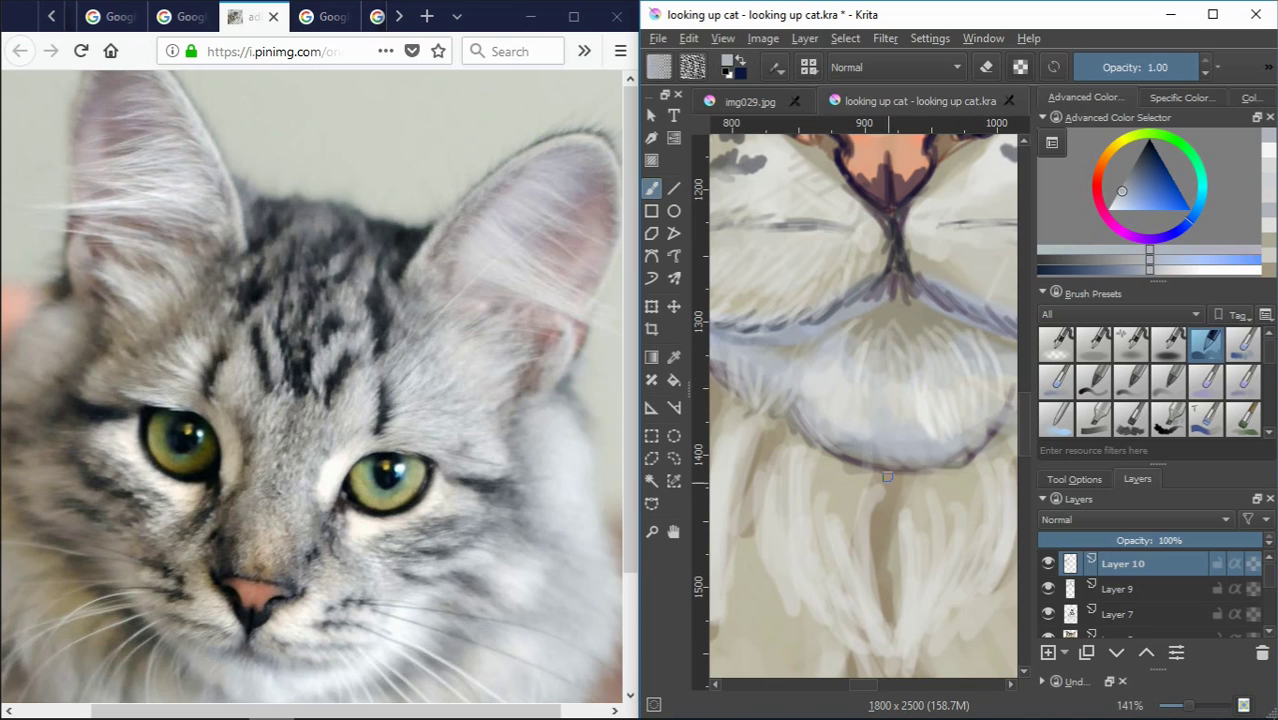
left_click_drag(906, 420, 884, 380)
left_click(886, 424, "ctrl")
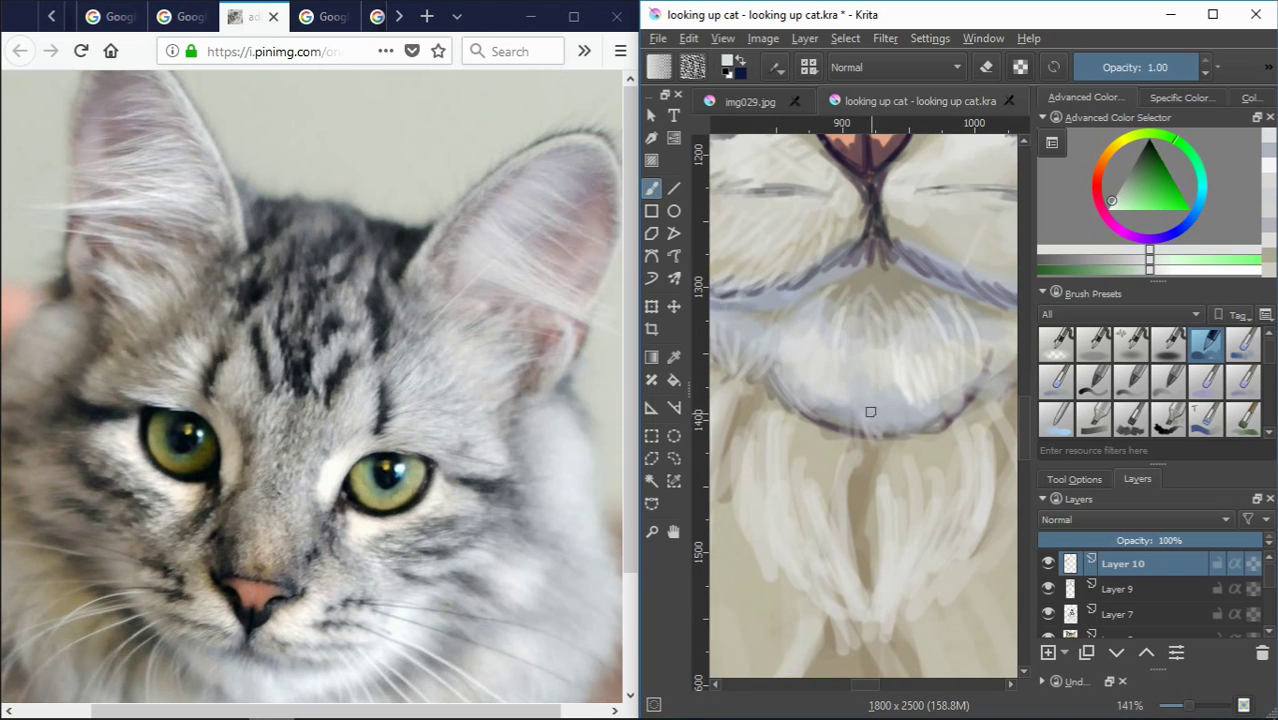
left_click_drag(914, 424, 904, 434)
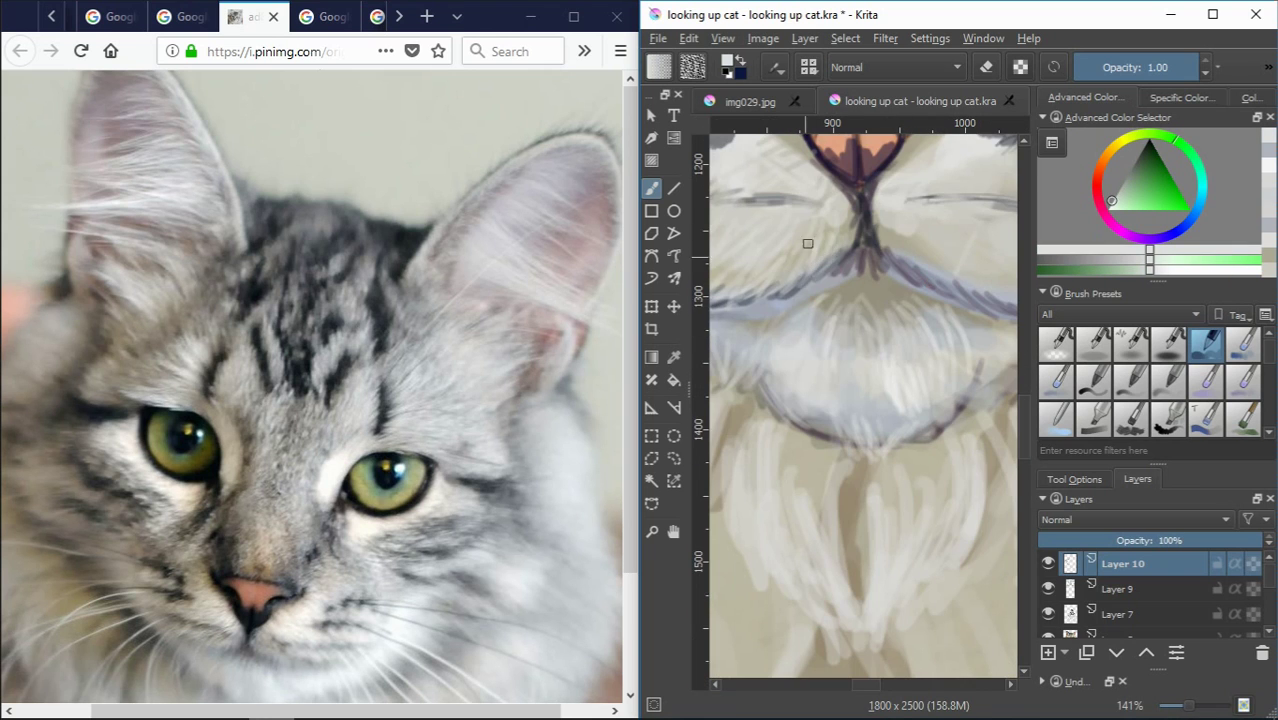
scroll(774, 307, "up", 5)
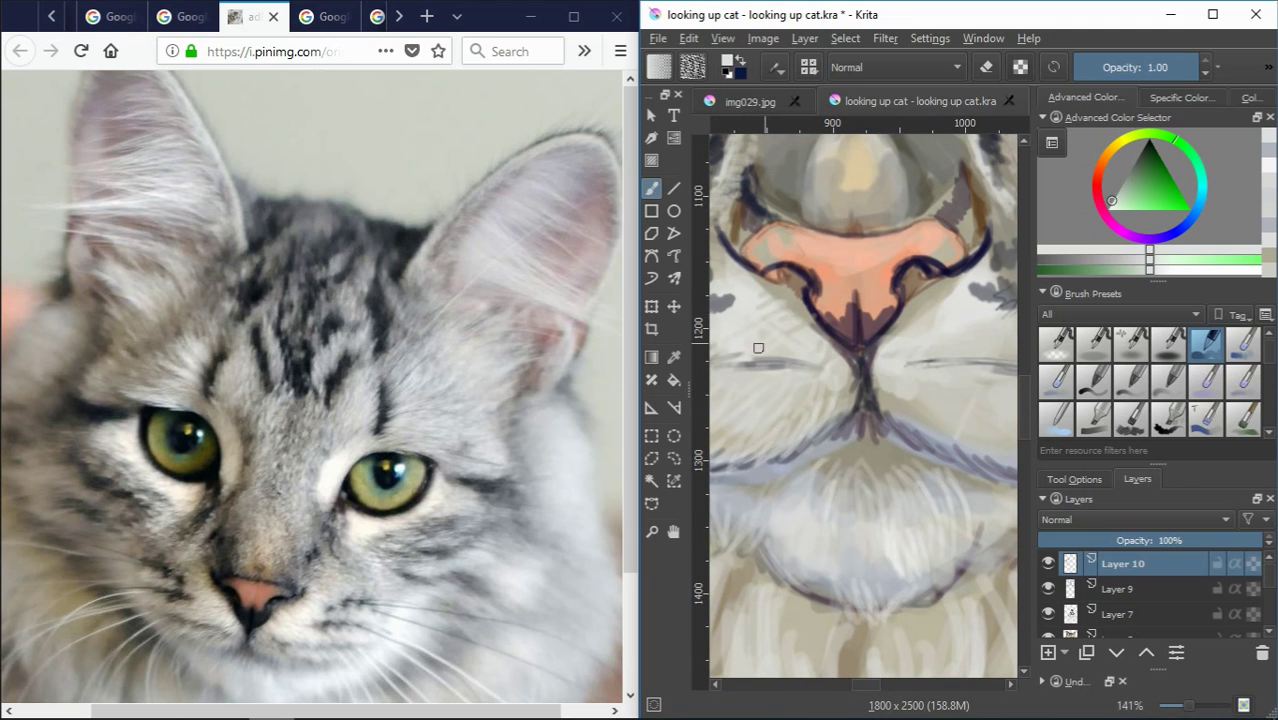
scroll(800, 307, "down", 2)
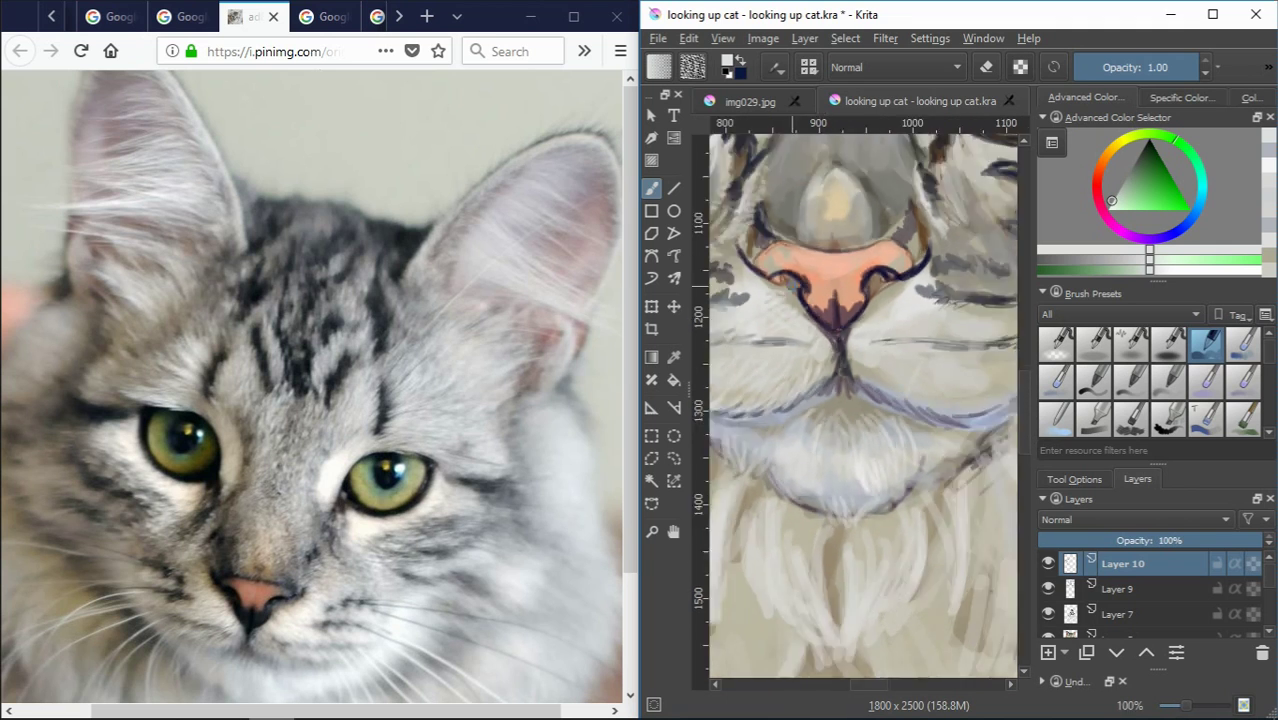
scroll(788, 354, "up", 3)
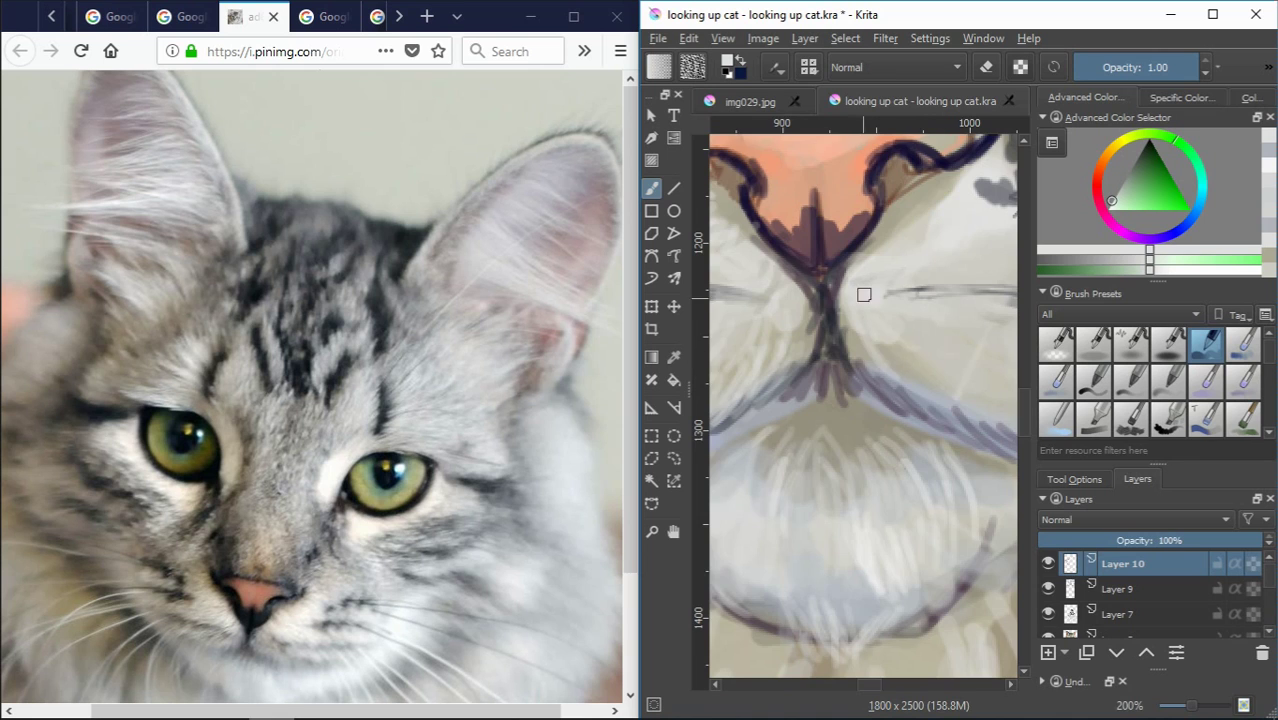
scroll(859, 291, "down", 3)
scroll(938, 253, "up", 2)
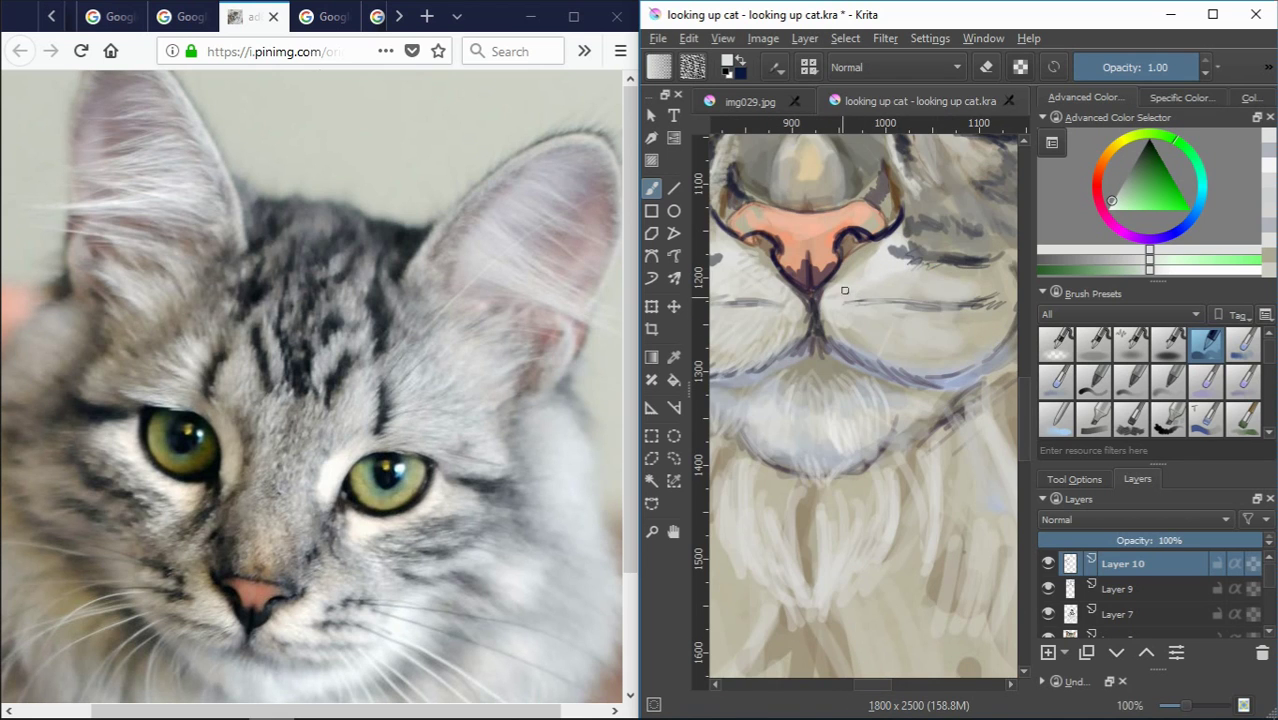
scroll(844, 290, "down", 2)
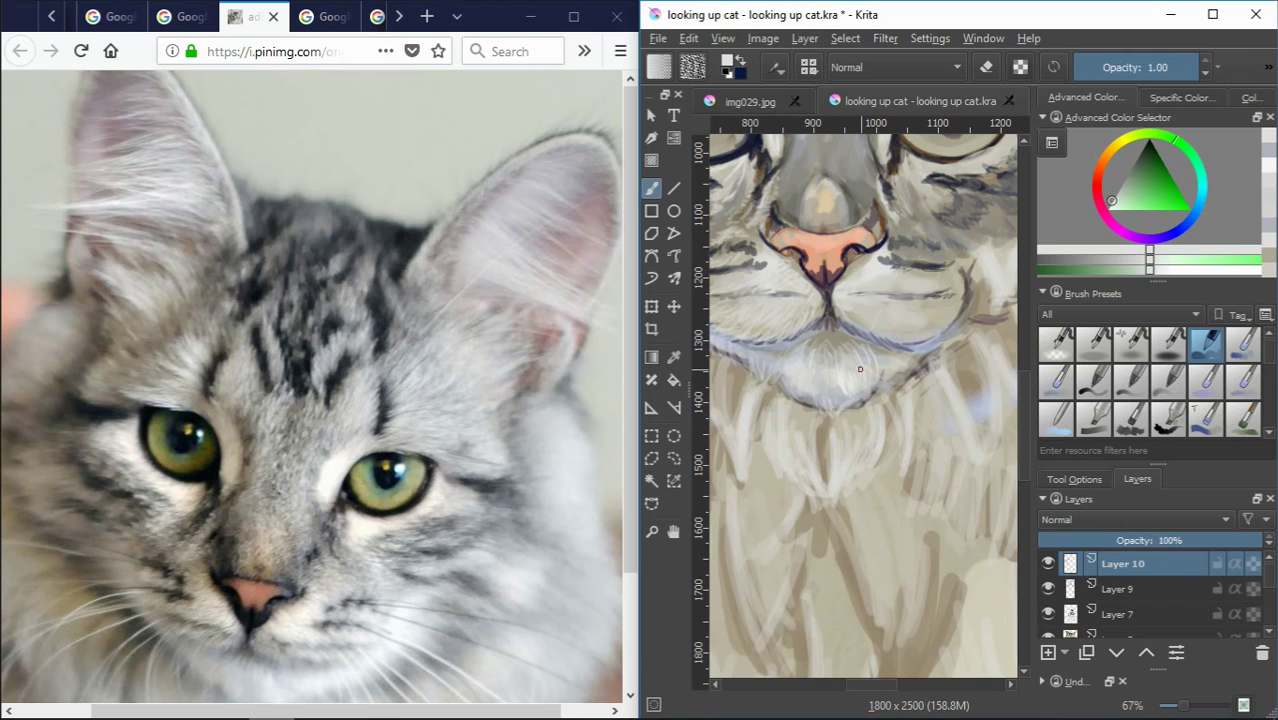
scroll(859, 282, "up", 3)
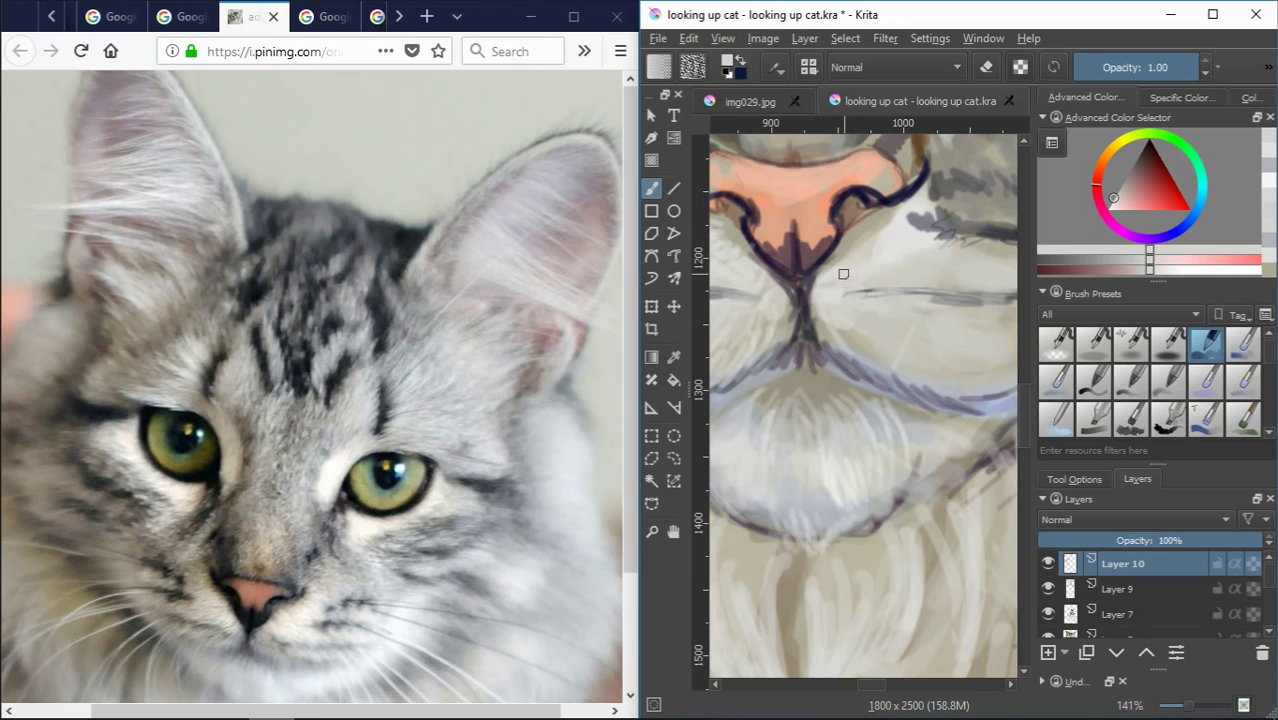
Paint a light stroke to the right of the mouth and pick light beige from the fur
left_click(913, 266, "ctrl")
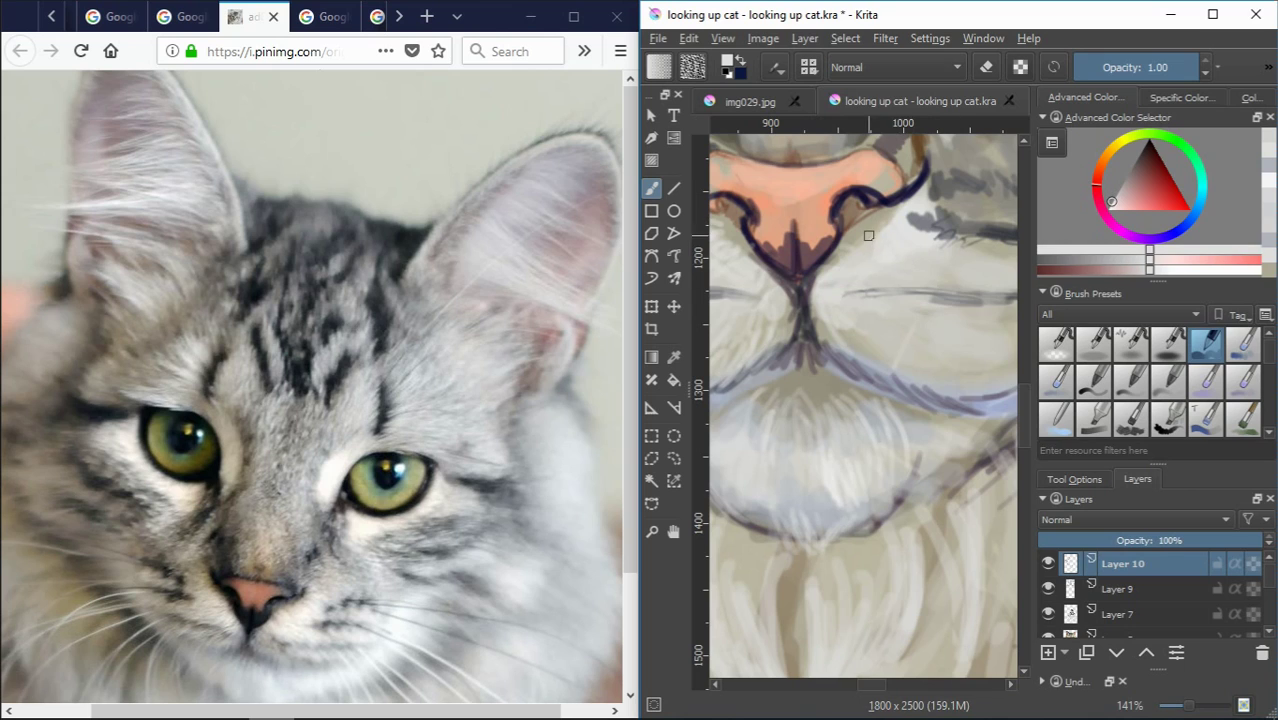
mouse_move(945, 272)
left_mouse_down()
mouse_move(905, 262)
mouse_move(907, 211)
mouse_move(940, 205)
mouse_move(878, 215)
left_mouse_up()
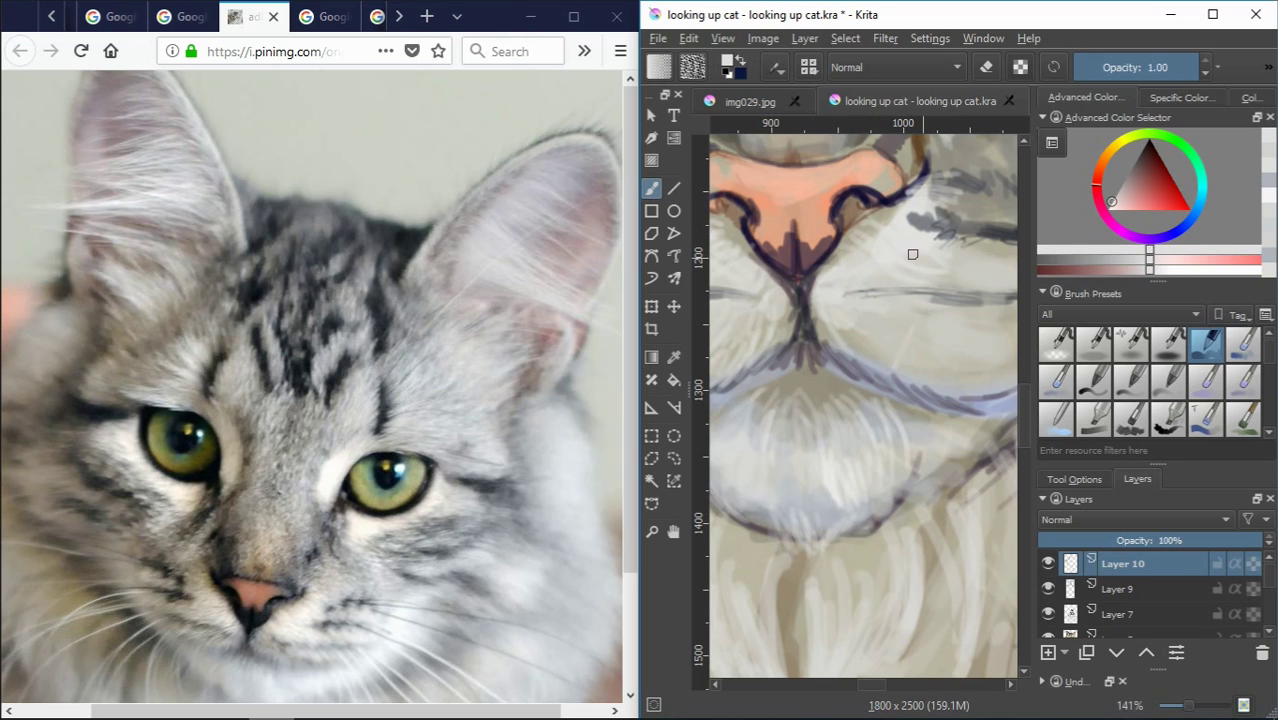
scroll(877, 269, "down", 2)
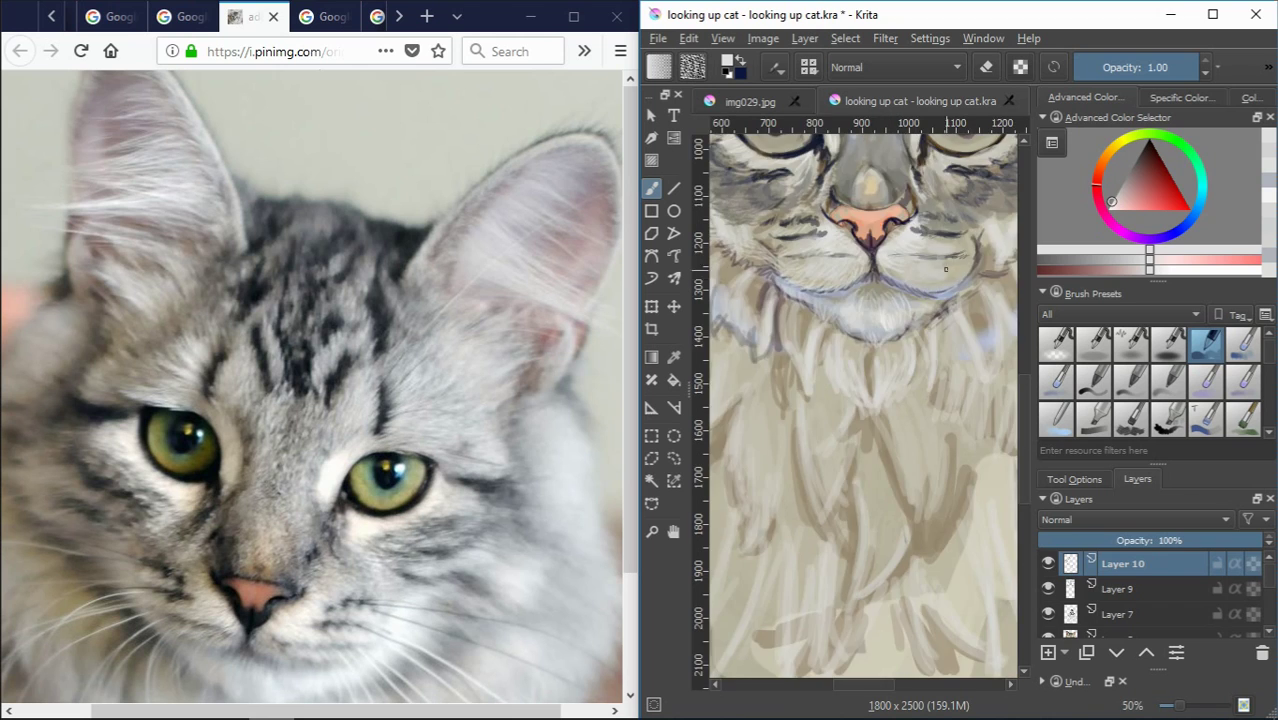
scroll(877, 269, "up", 1)
left_click(877, 269, "ctrl")
scroll(877, 269, "up", 1)
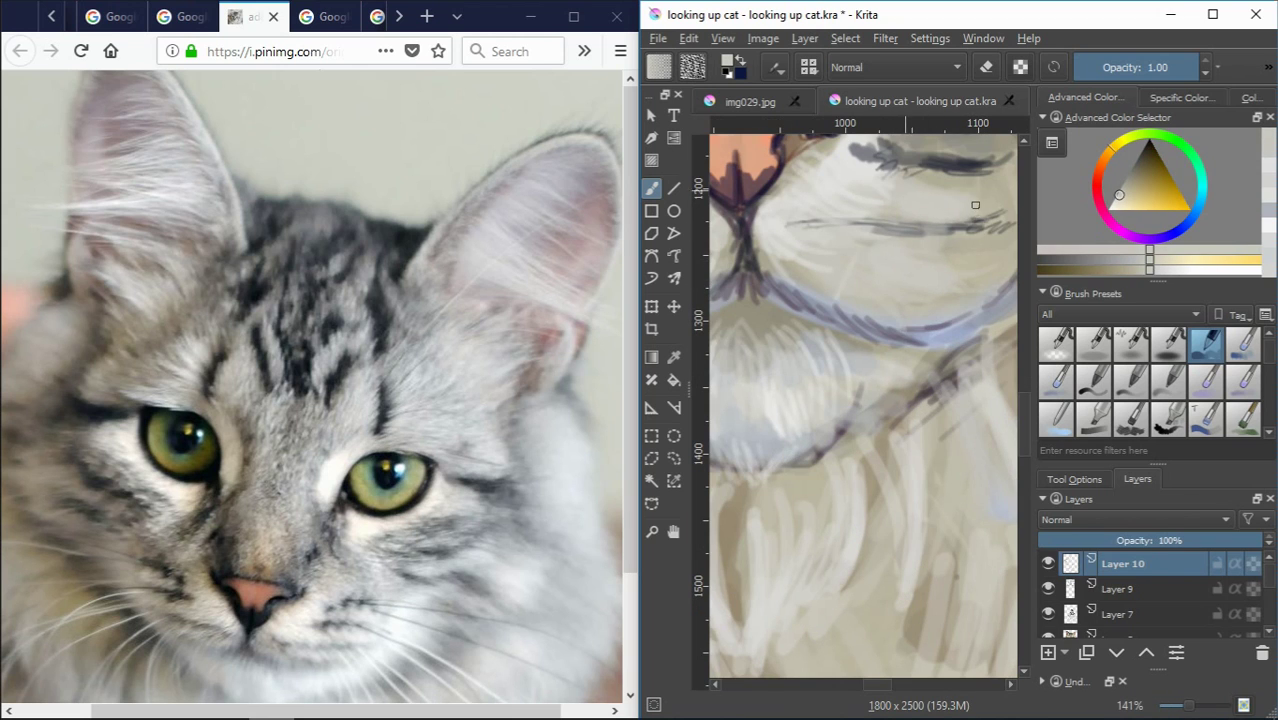
scroll(936, 240, "down", 3)
scroll(855, 457, "up", 2)
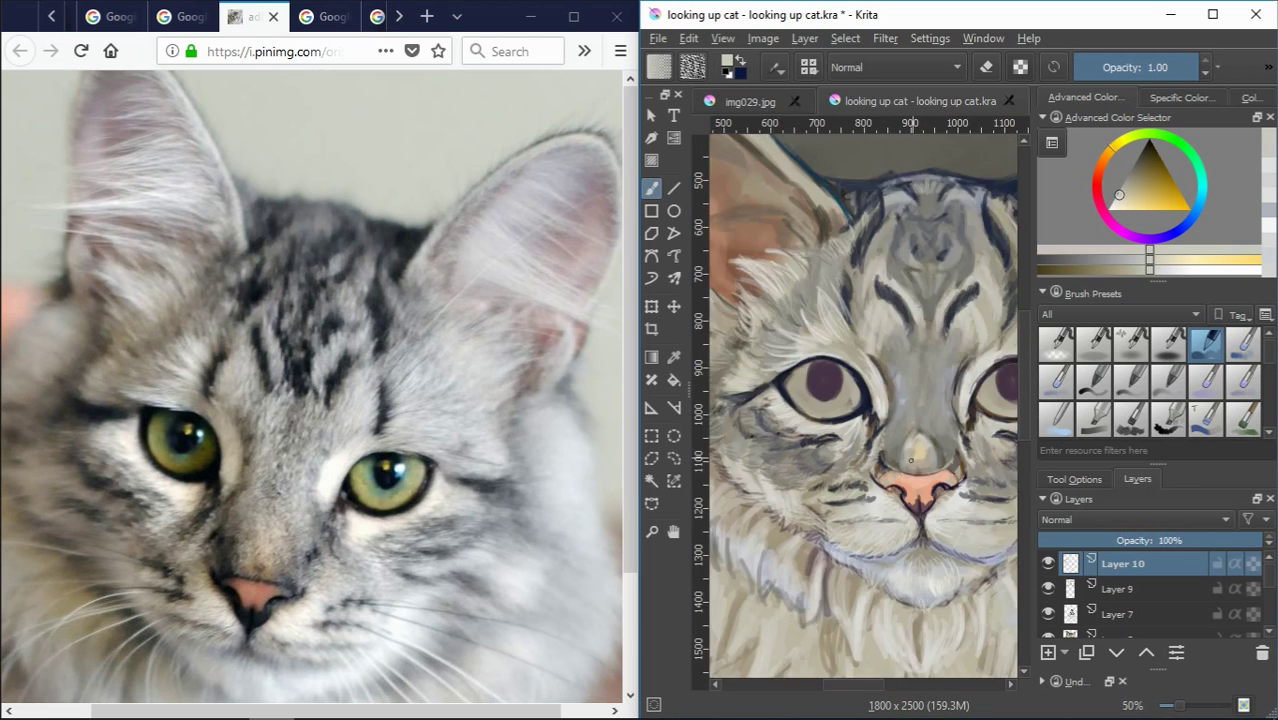
scroll(855, 457, "up", 1)
Paint a faint dark stroke left of the nose, then pick pinkish and light tan fur tones
left_click(855, 457, "ctrl")
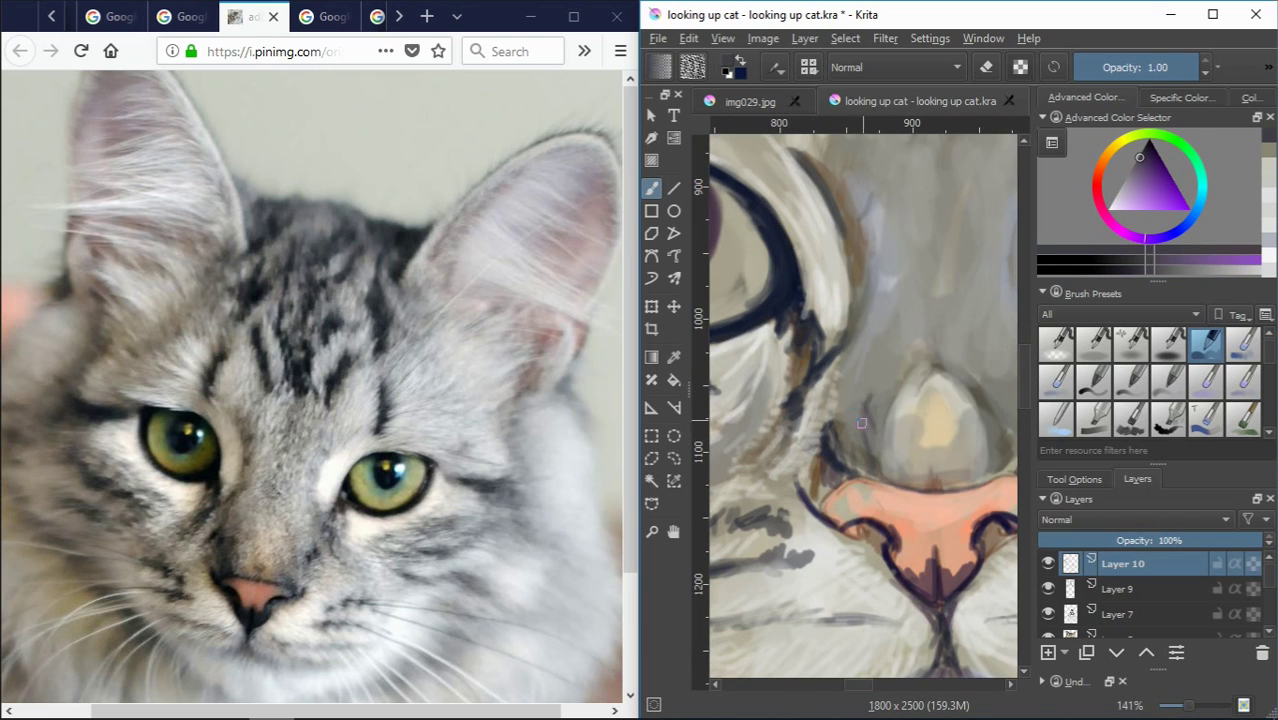
left_click_drag(834, 408, 831, 427)
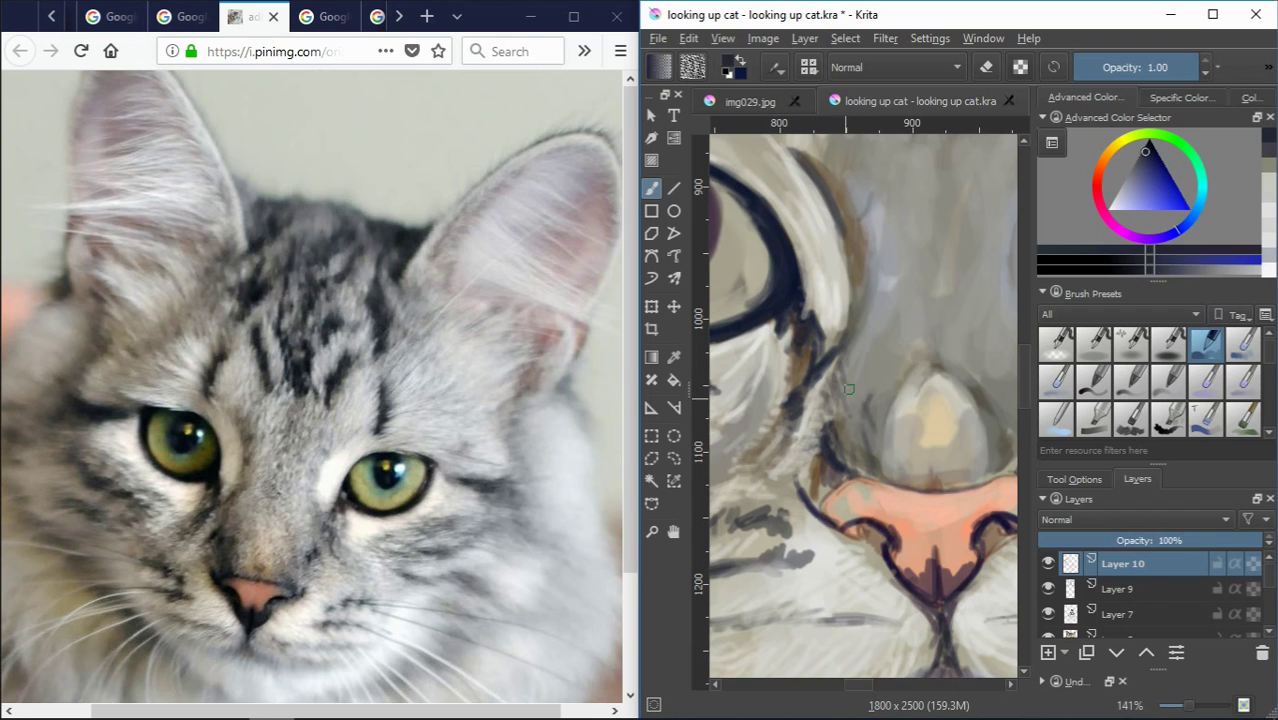
left_click(851, 432, "ctrl")
scroll(887, 409, "down", 5)
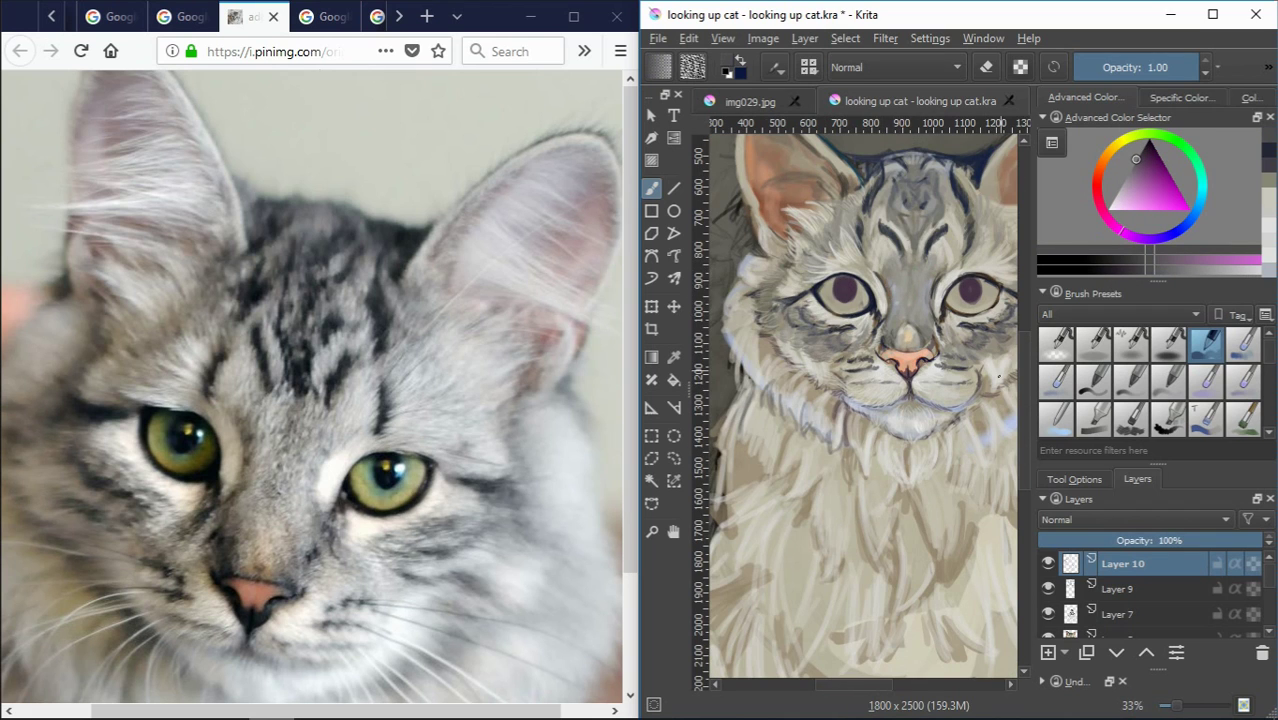
scroll(998, 378, "up", 2)
scroll(920, 500, "up", 5)
left_click(920, 500, "ctrl")
scroll(920, 500, "down", 5)
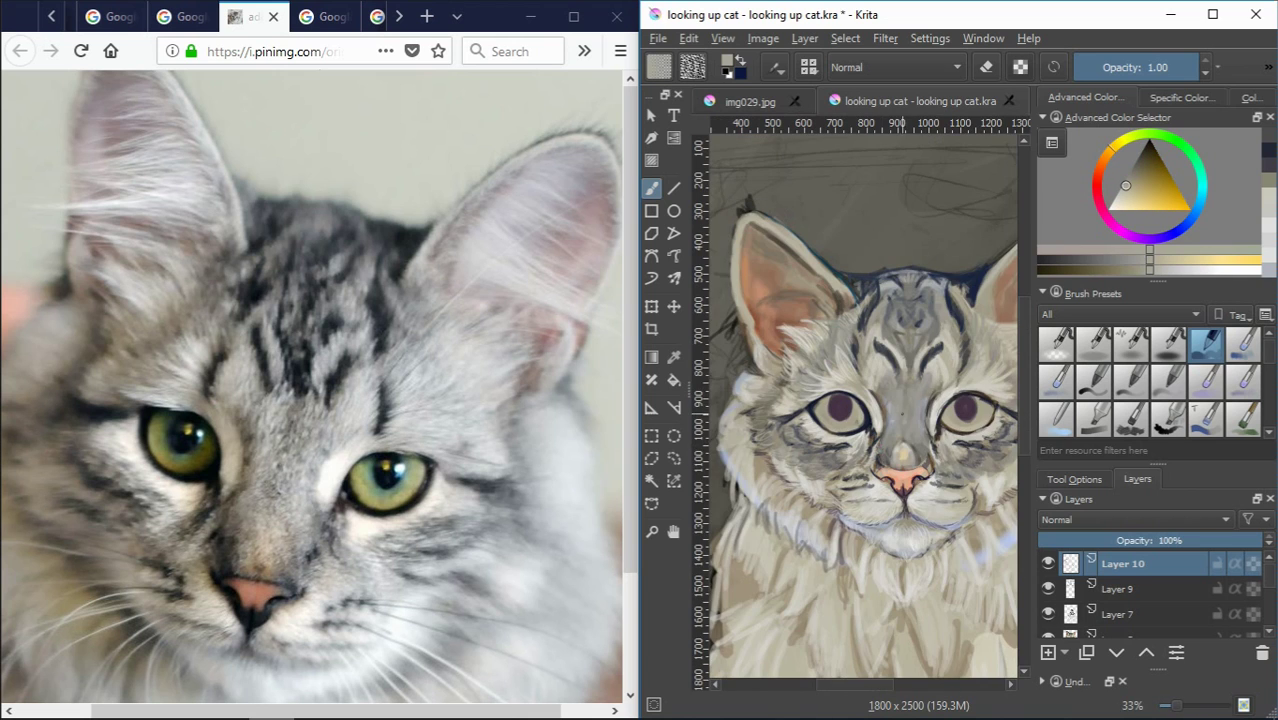
scroll(878, 465, "up", 5)
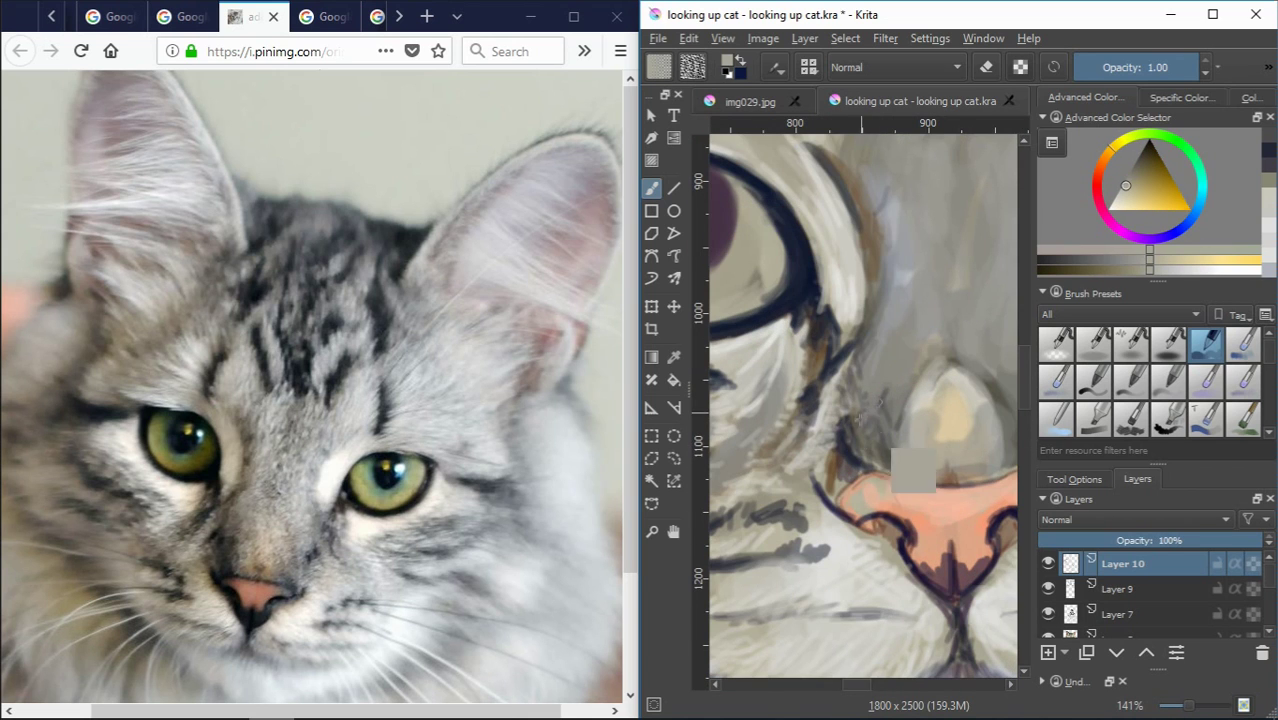
Cover the dark strand above the nose with grey-blue fur strokes
left_click(877, 393, "ctrl")
left_click_drag(878, 380, 882, 342)
left_click_drag(871, 401, 897, 331)
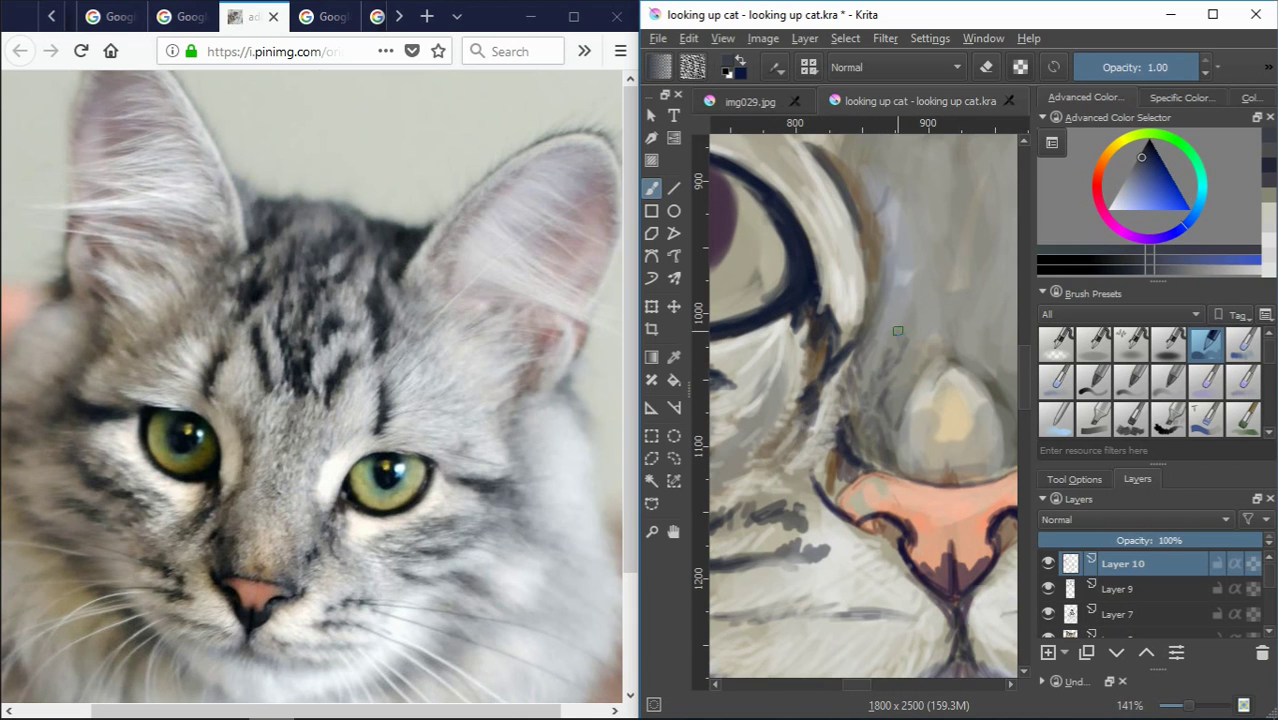
left_click(883, 338, "ctrl")
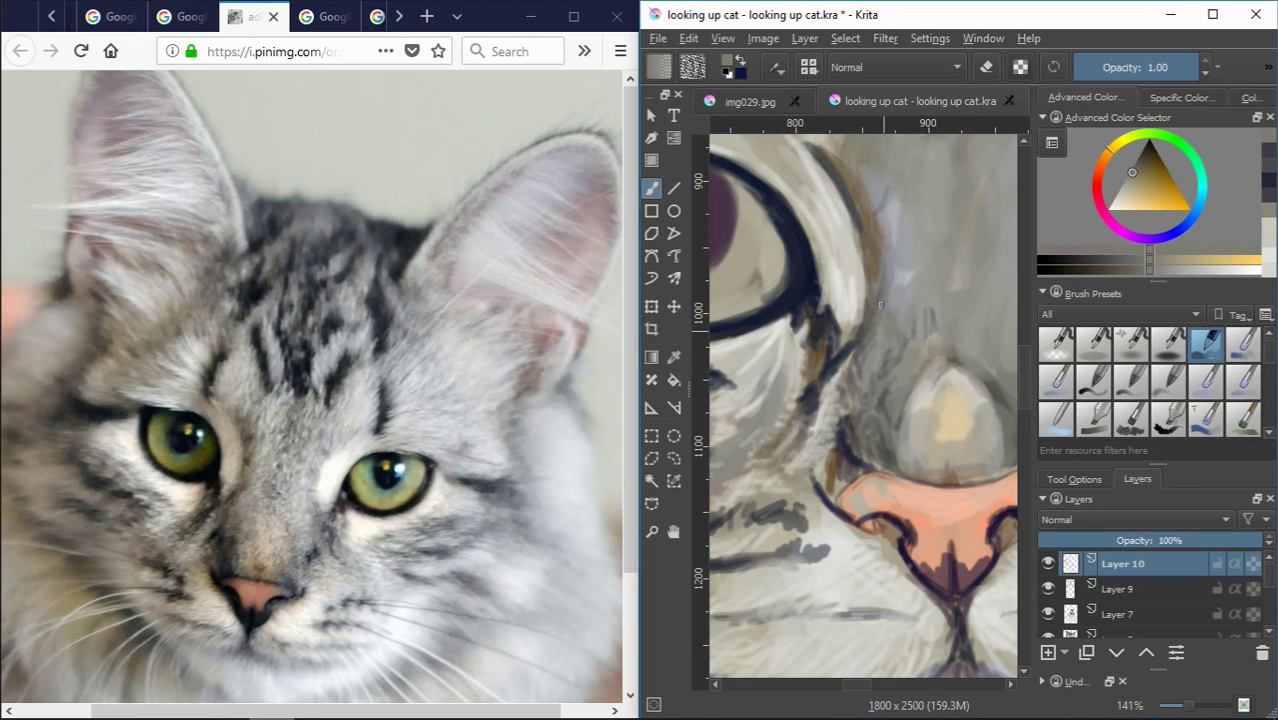
left_click(894, 321, "ctrl")
Paint dark grey fur strokes and light grey-blue strokes along the neck edge
scroll(930, 311, "up", 3)
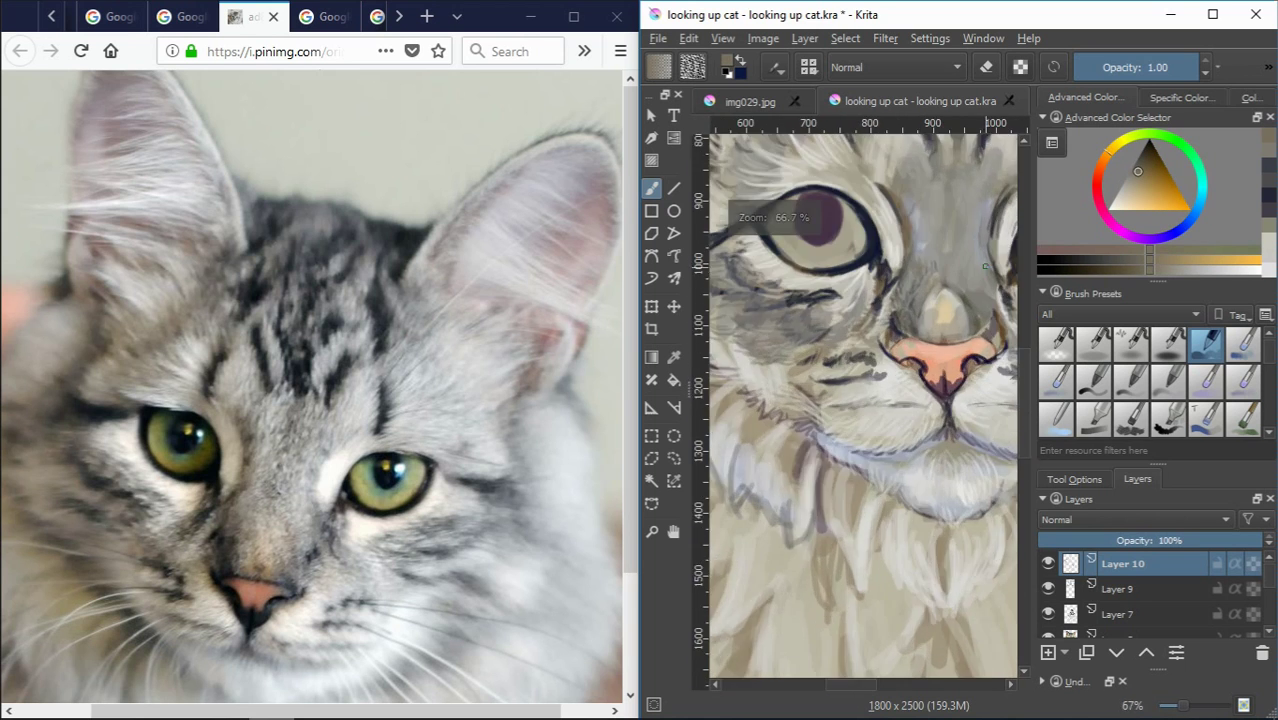
scroll(879, 693, "left", 1)
scroll(879, 693, "left", 1)
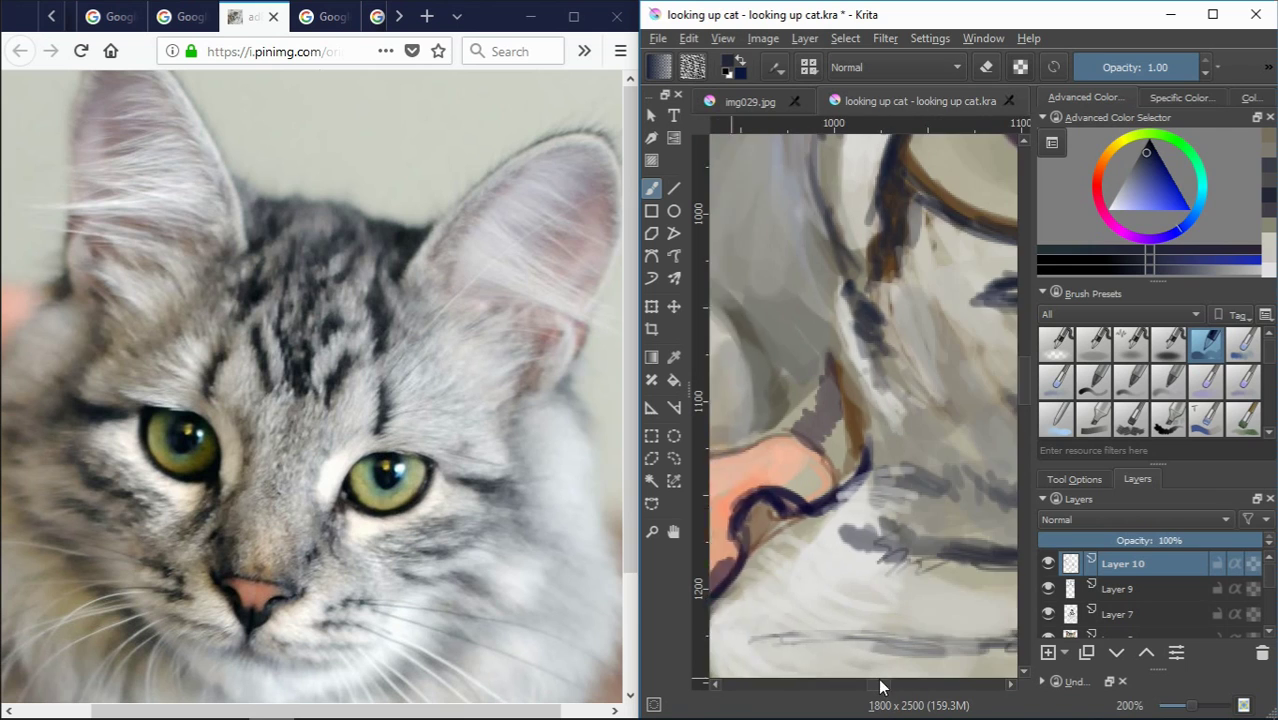
scroll(879, 693, "left", 1)
scroll(879, 693, "left", 1)
scroll(879, 697, "right", 1)
mouse_move(800, 430)
left_mouse_down()
mouse_move(838, 410)
mouse_move(850, 345)
mouse_move(876, 380)
left_mouse_up()
left_click_drag(878, 335, 895, 420)
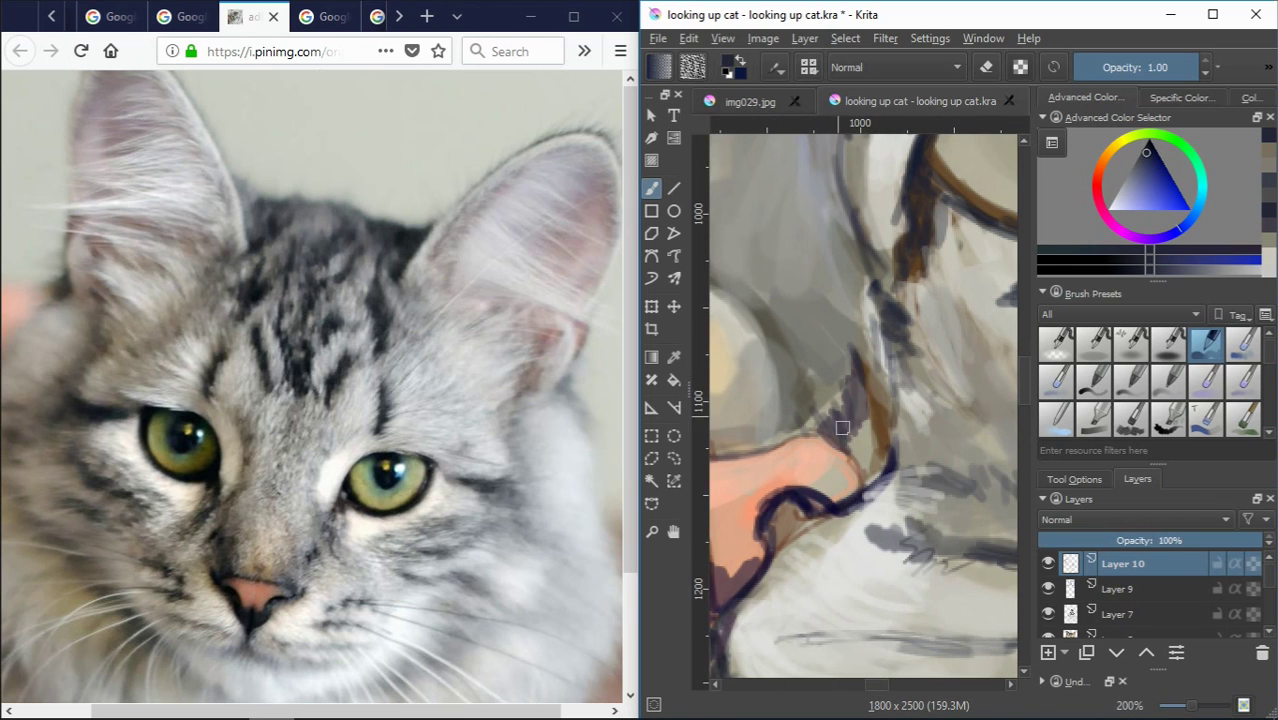
left_click_drag(870, 365, 892, 420)
scroll(803, 339, "down", 1)
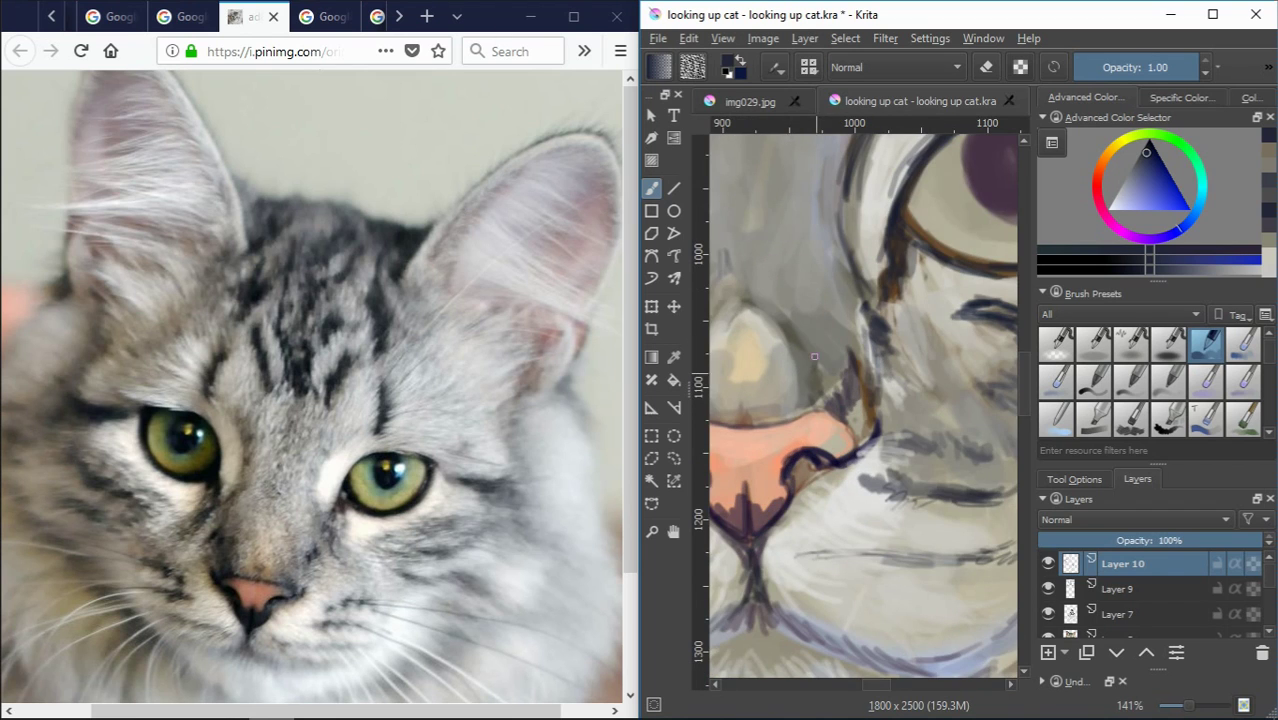
Darken the cheek and ear outline with dark strokes, then pick beige and bluish-grey tones
left_click_drag(822, 242, 868, 314)
left_click_drag(834, 146, 818, 186)
left_click(786, 278, "ctrl")
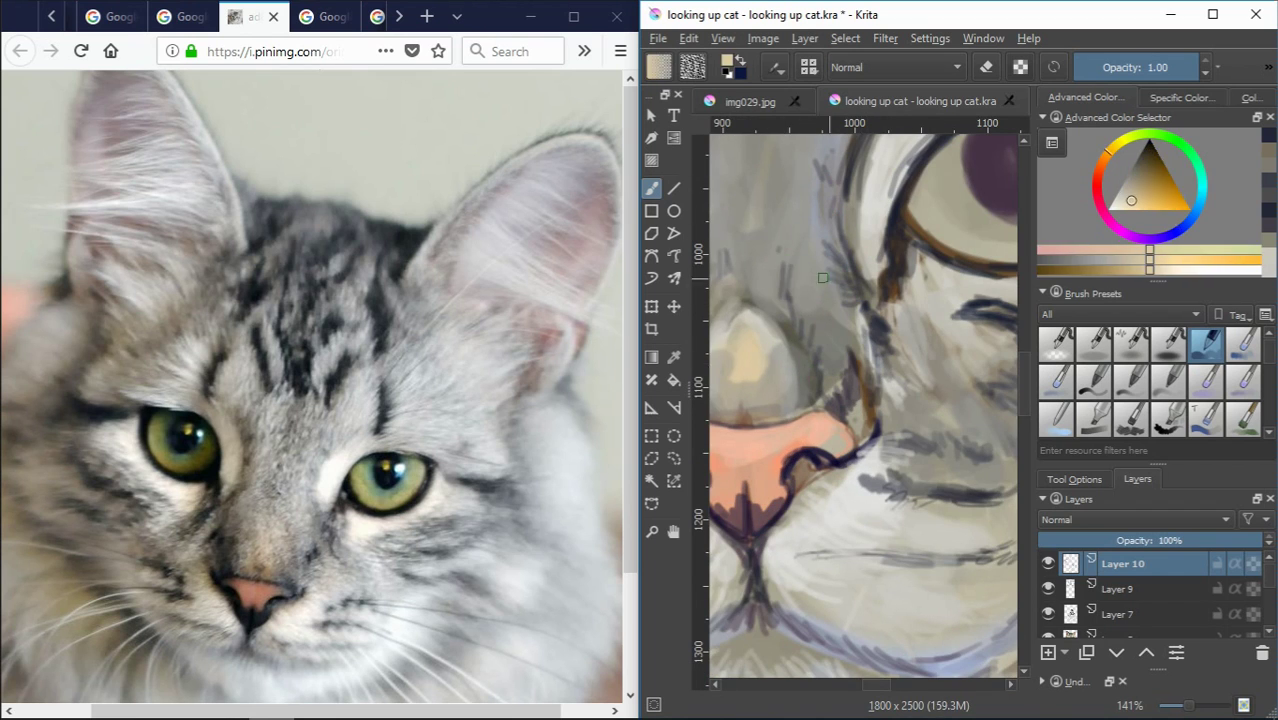
left_click(814, 252, "ctrl")
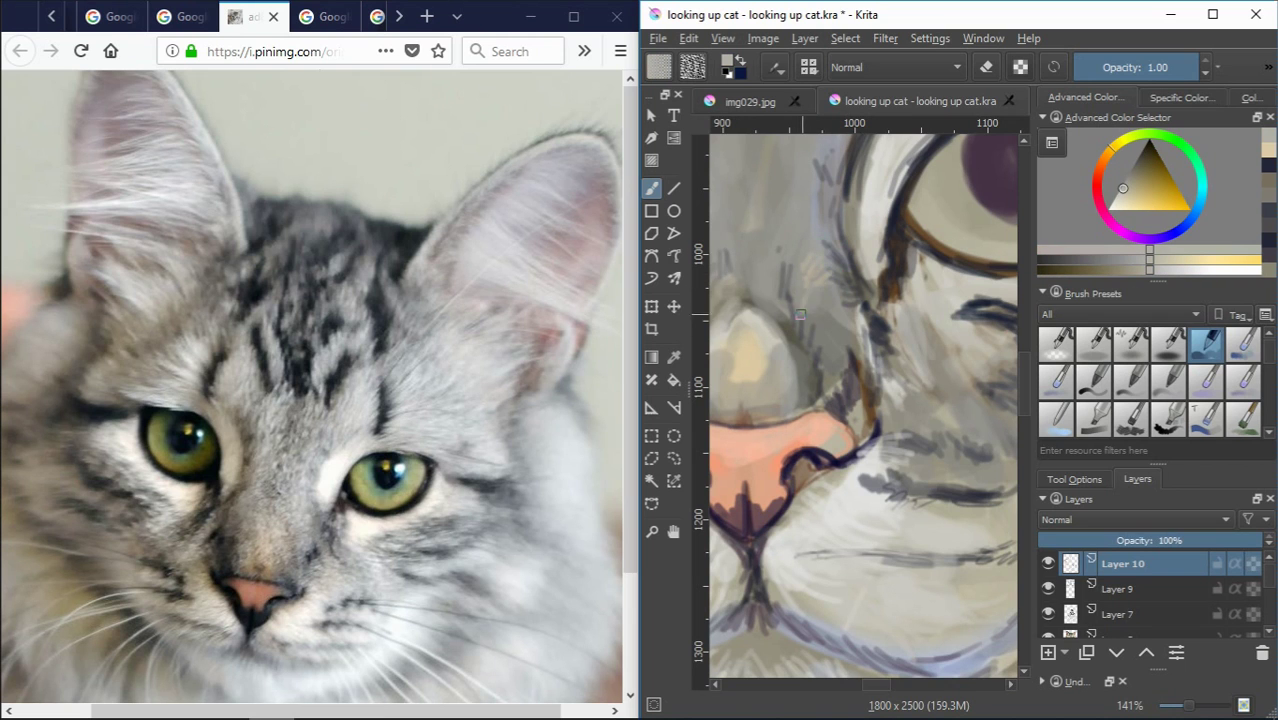
key("minus")
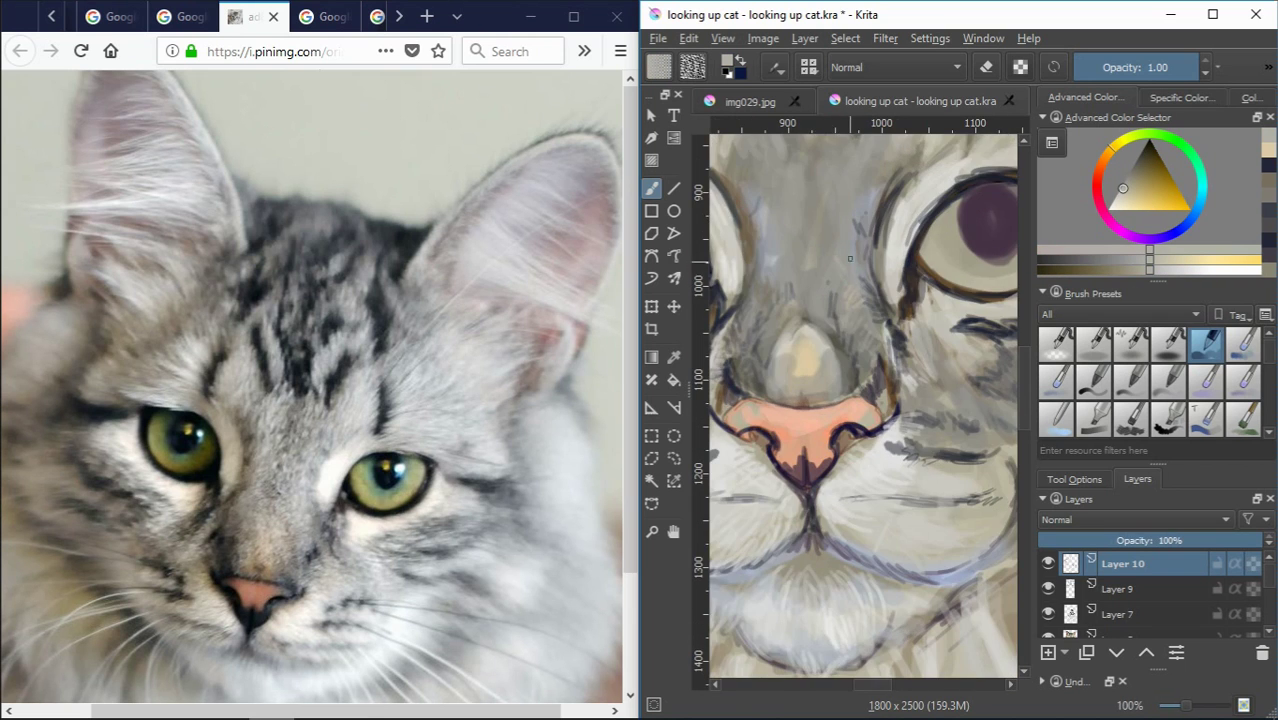
left_click(762, 257, "ctrl")
scroll(762, 257, "up", 2)
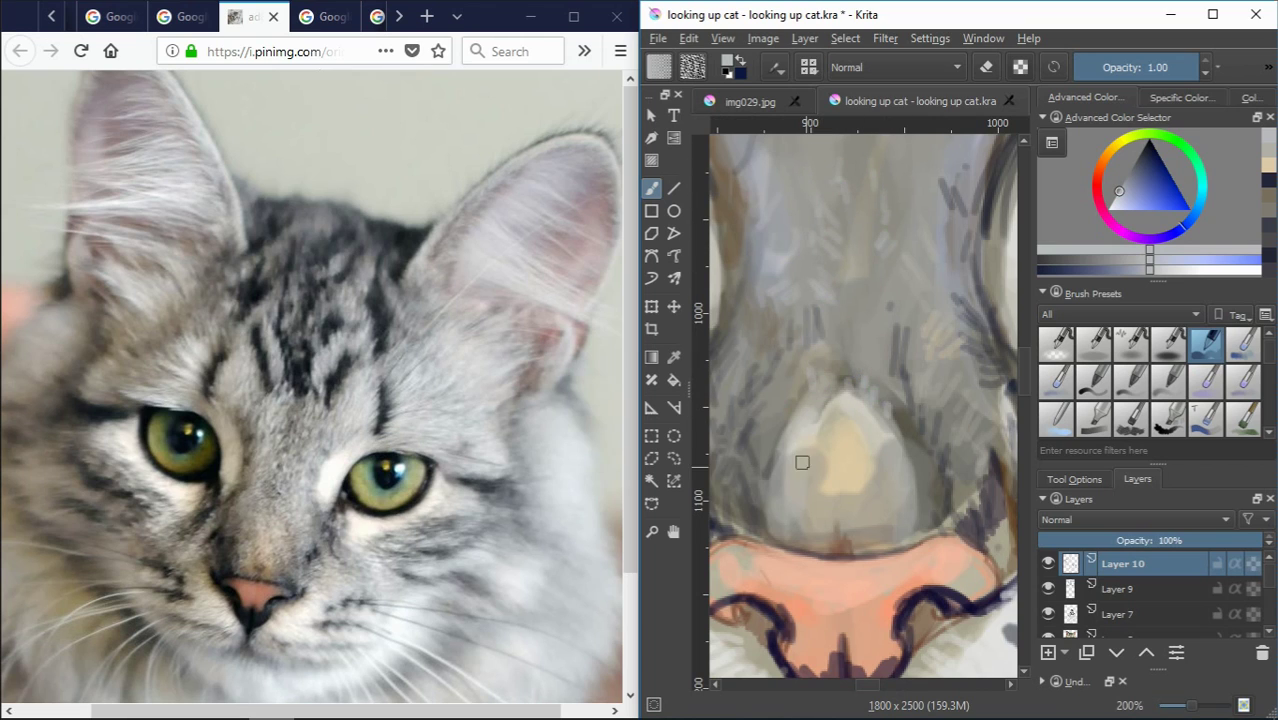
Sample beige, yellowish, pink and blue-grey tones from the muzzle, nose and forehead
left_click(800, 496, "ctrl")
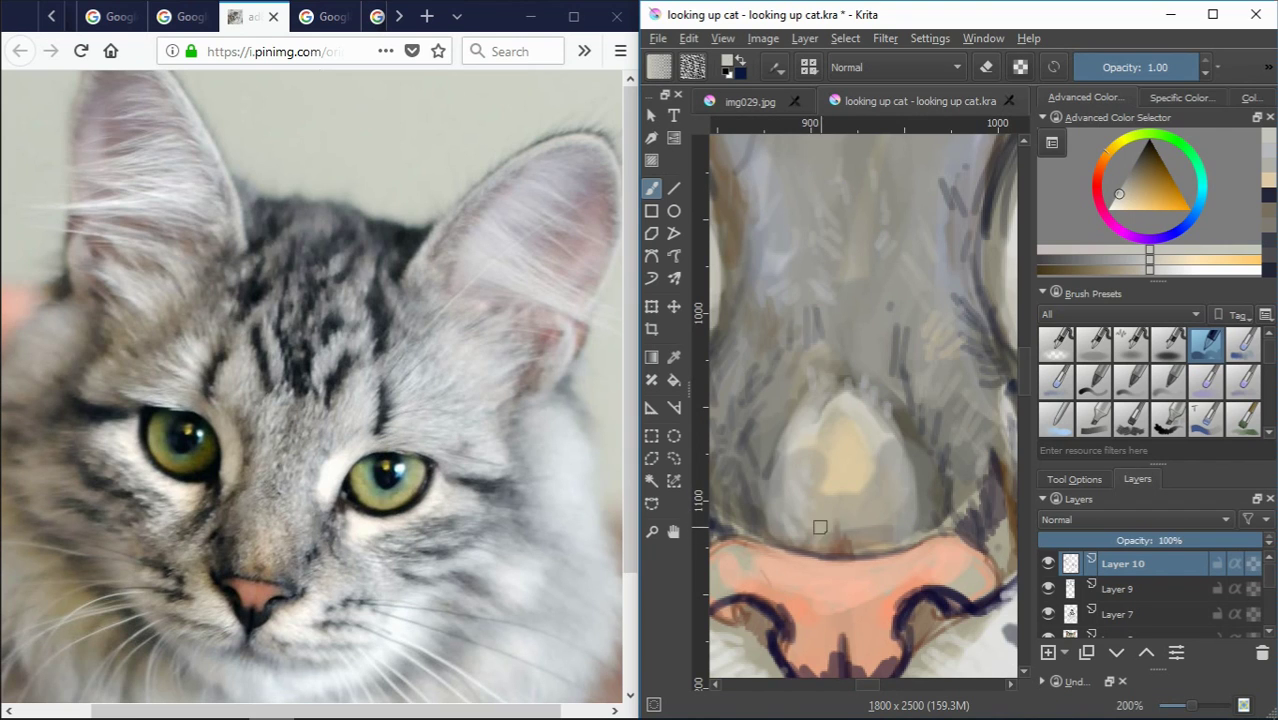
left_click(916, 482, "ctrl")
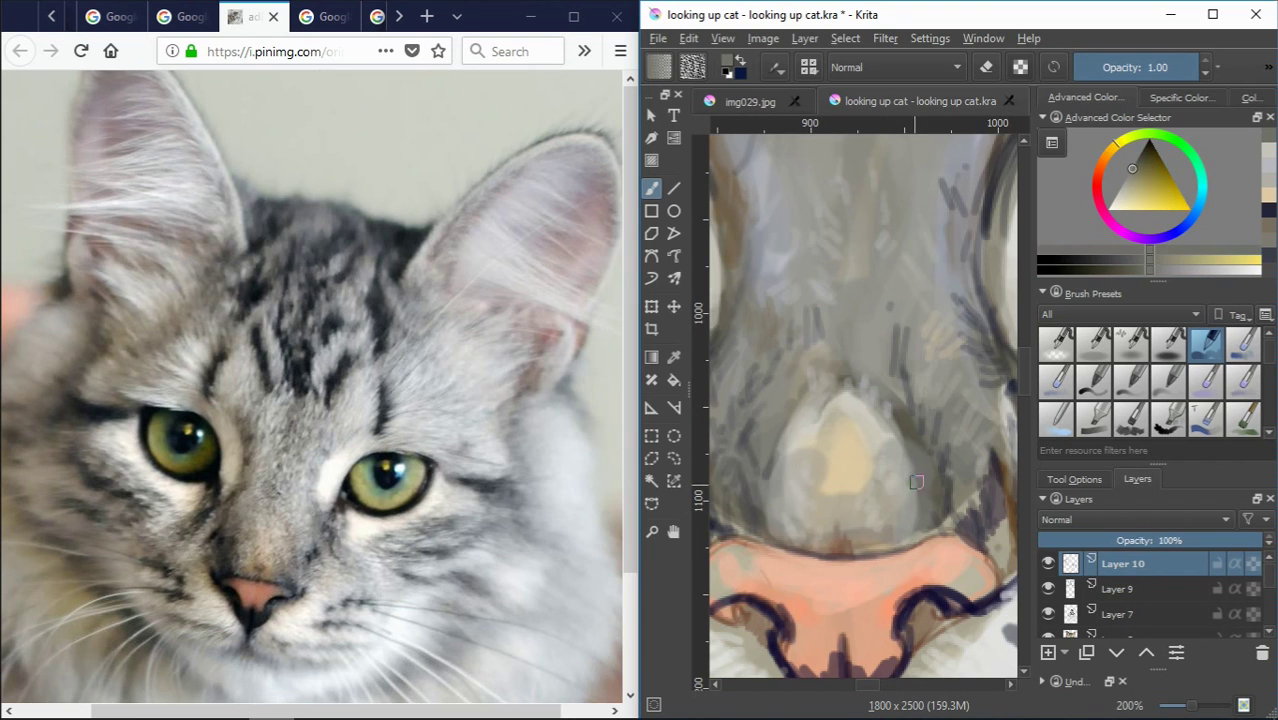
left_click(876, 538, "ctrl")
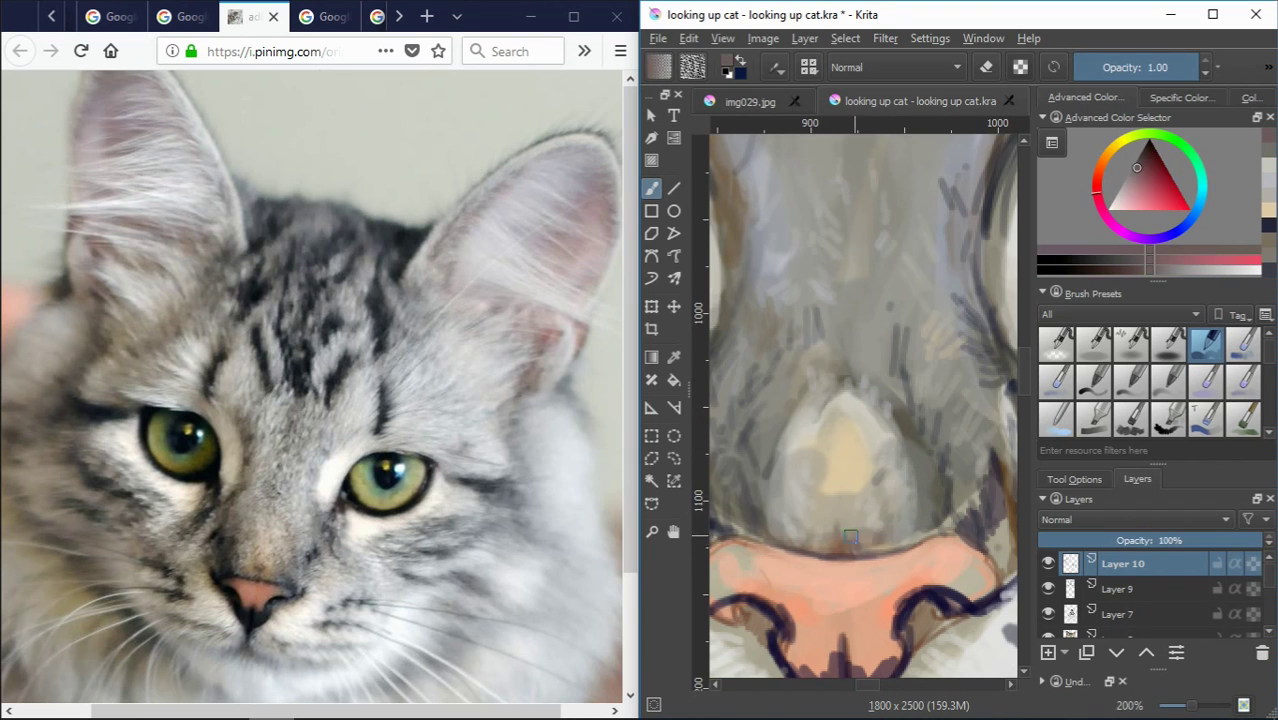
left_click(814, 466, "ctrl")
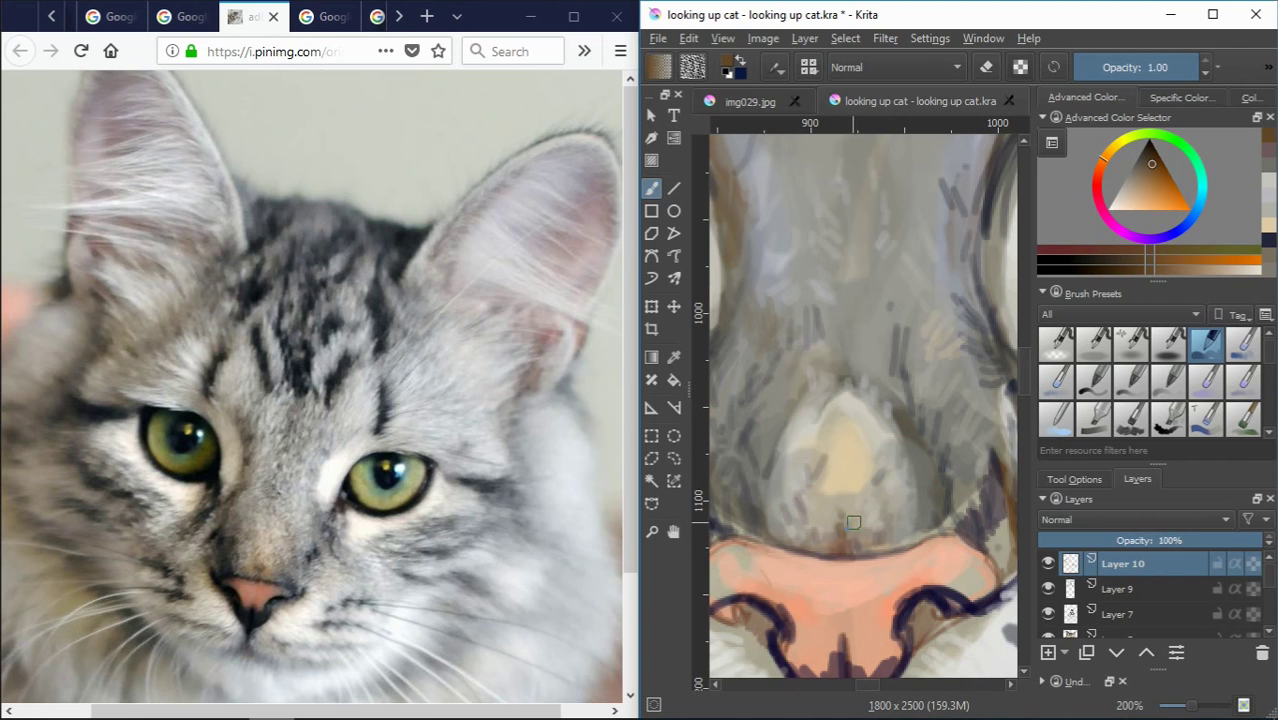
key("minus")
key("minus")
key("minus")
key("minus")
key("minus")
key("plus")
key("plus")
key("plus")
left_click(737, 432, "ctrl")
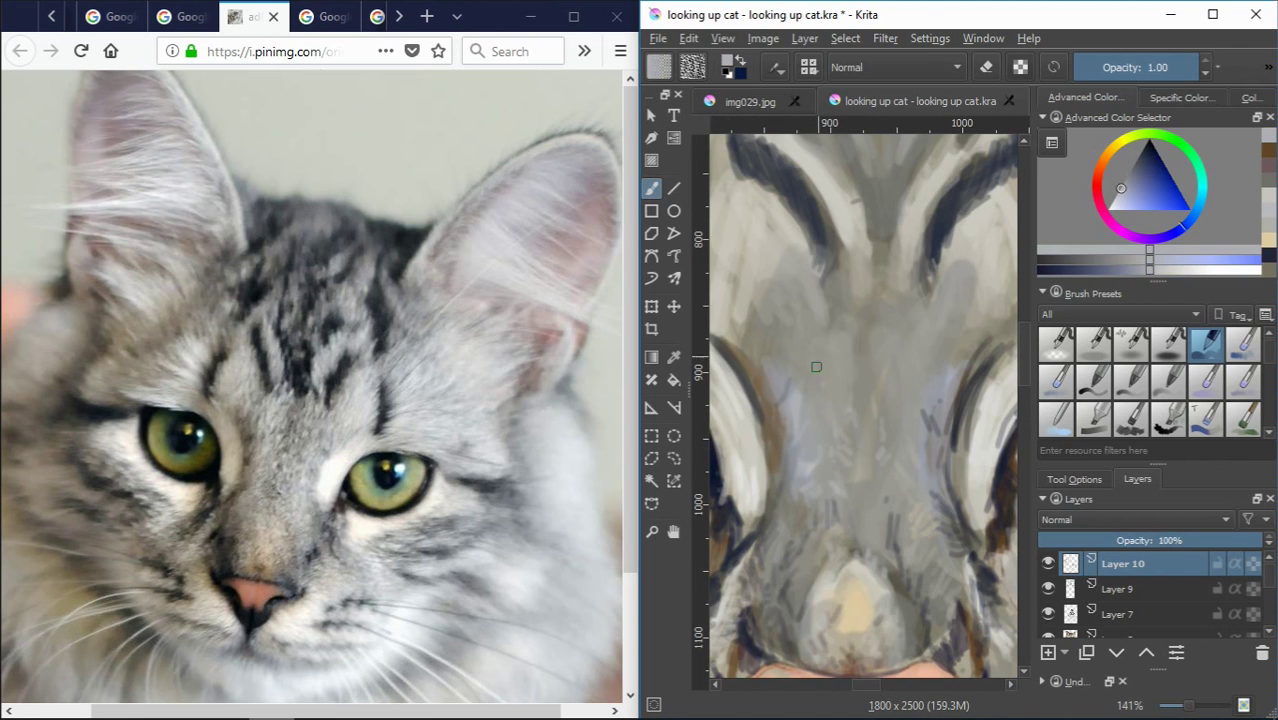
left_click(737, 432, "ctrl")
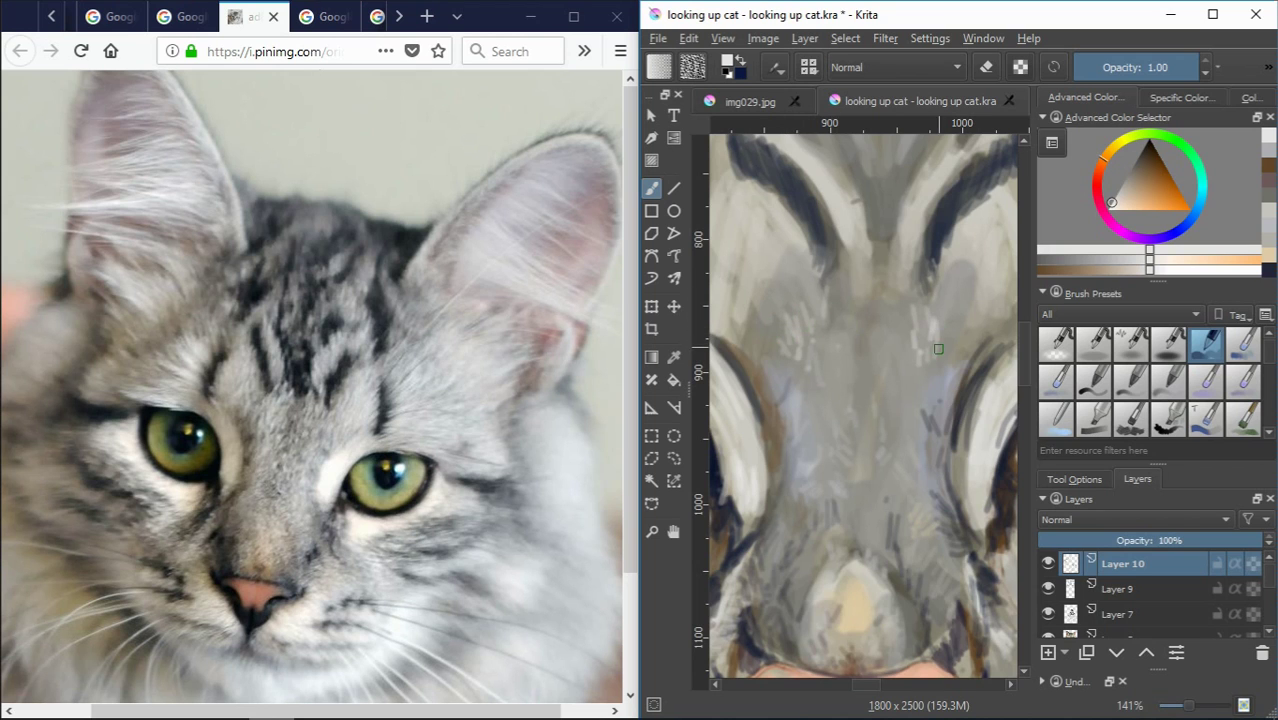
scroll(961, 271, "down", 2)
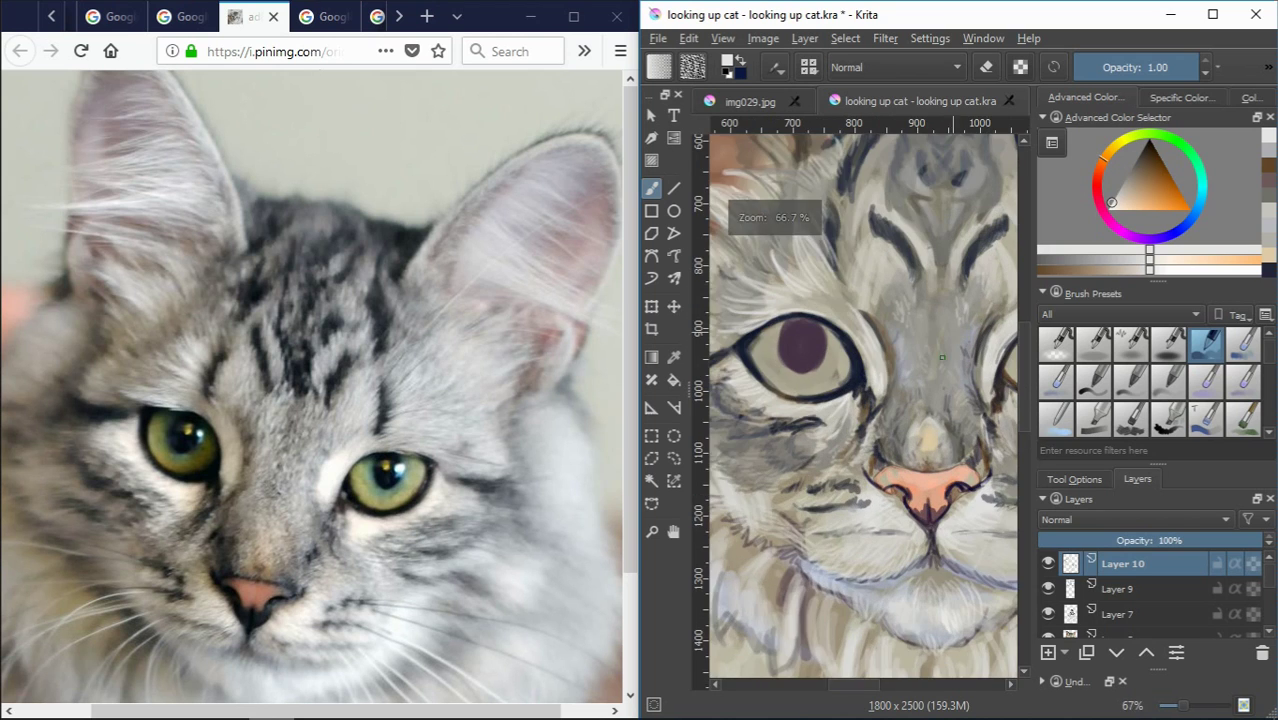
scroll(865, 357, "up", 2)
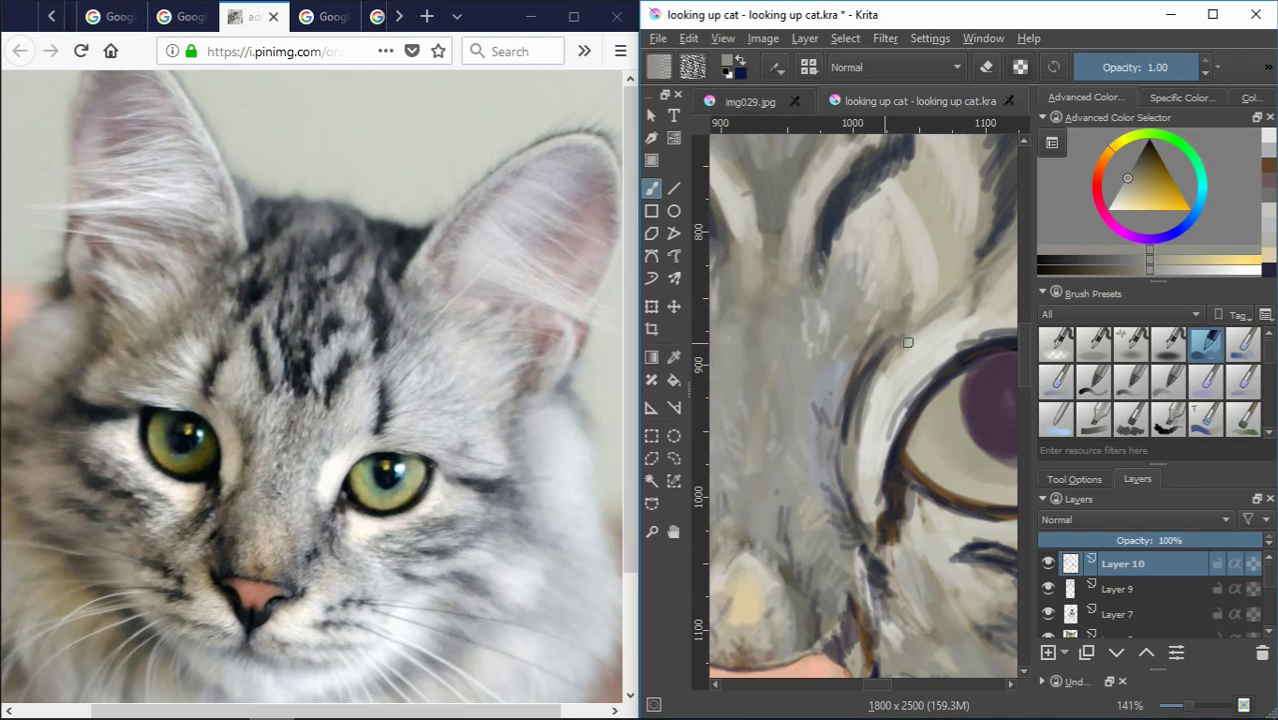
Blend the nose-bridge strokes with a soft brush, then return to the pen; undo a faint cheek stroke
key("slash")
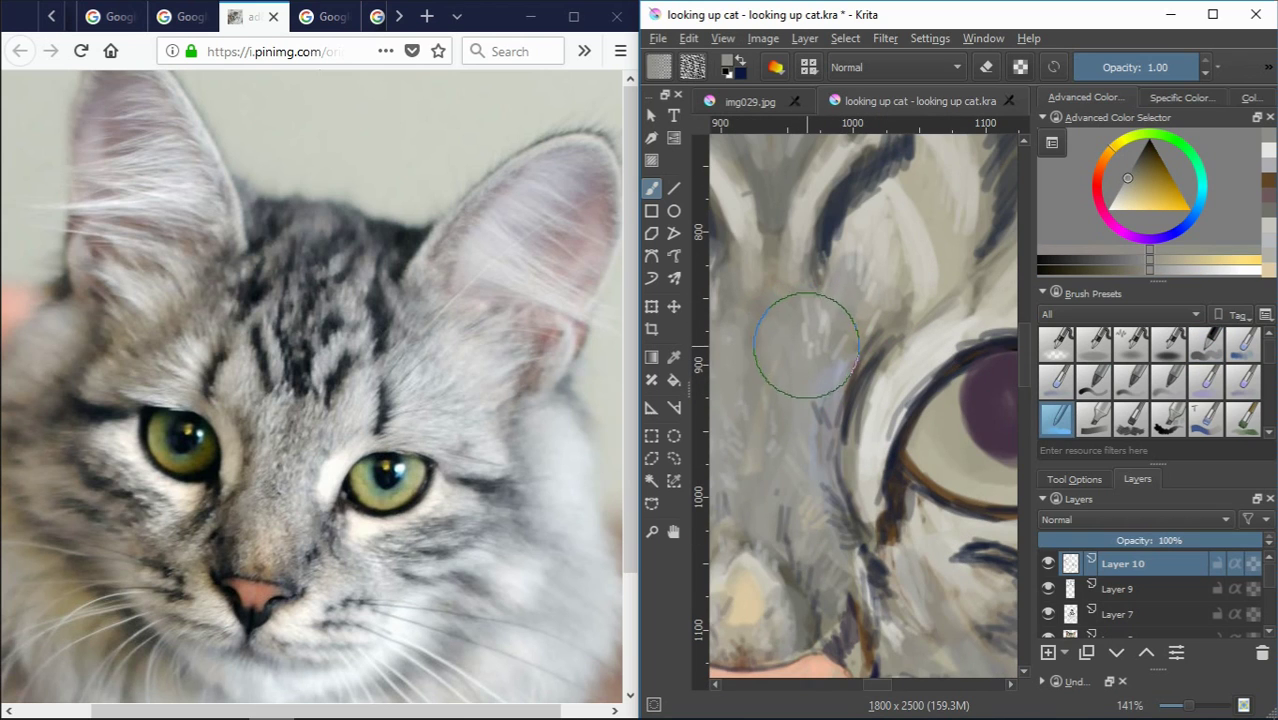
scroll(805, 343, "down", 2)
scroll(782, 420, "up", 2)
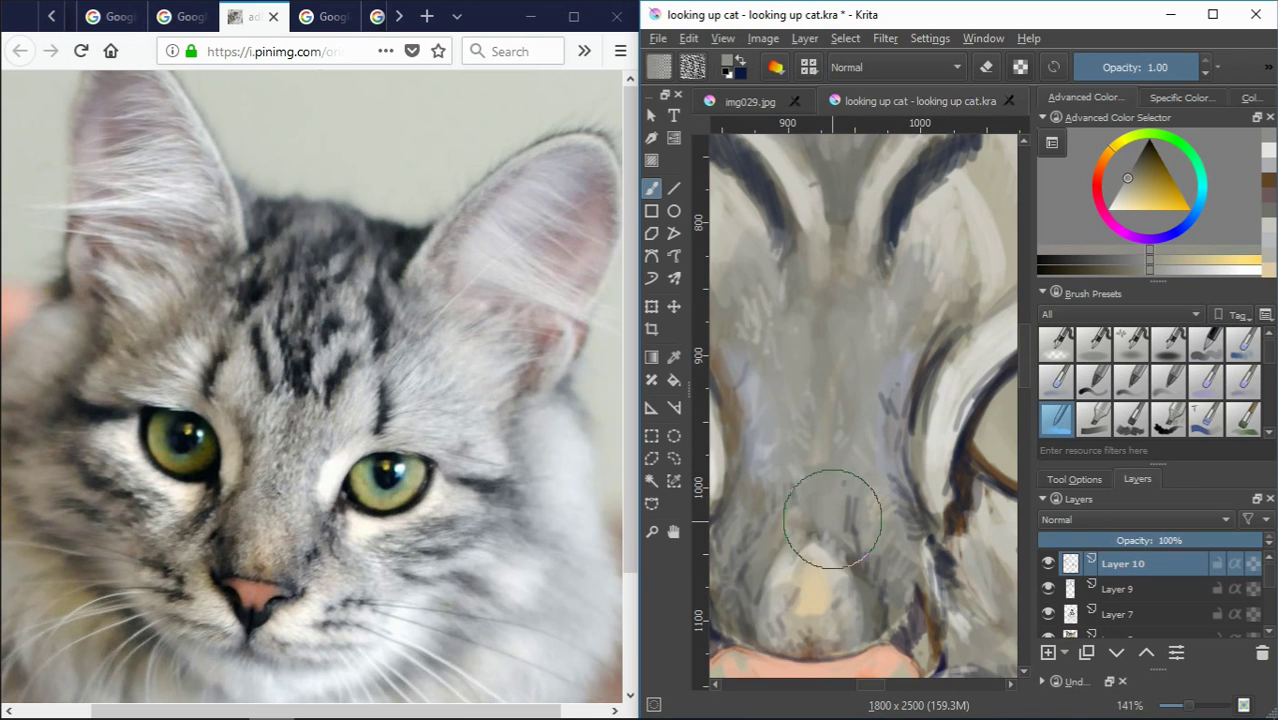
mouse_move(832, 519)
left_mouse_down()
mouse_move(813, 585)
mouse_move(799, 556)
left_mouse_up()
key("slash")
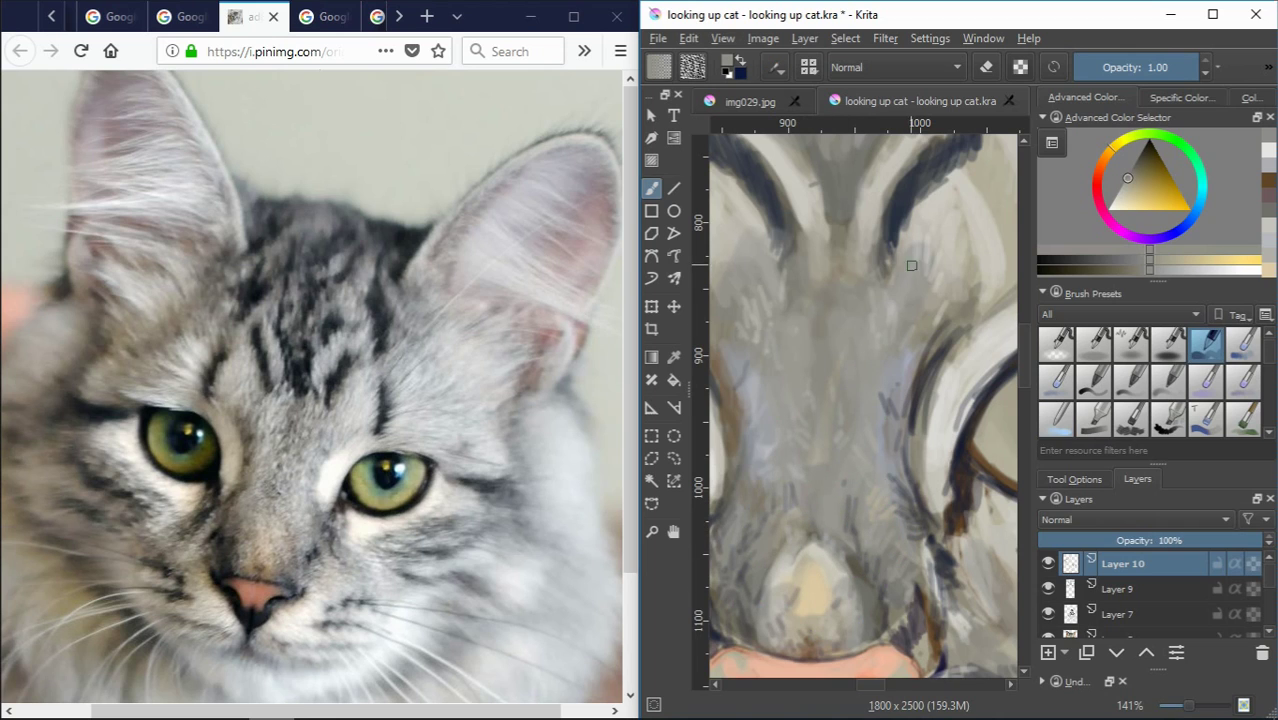
left_click(898, 292, "ctrl")
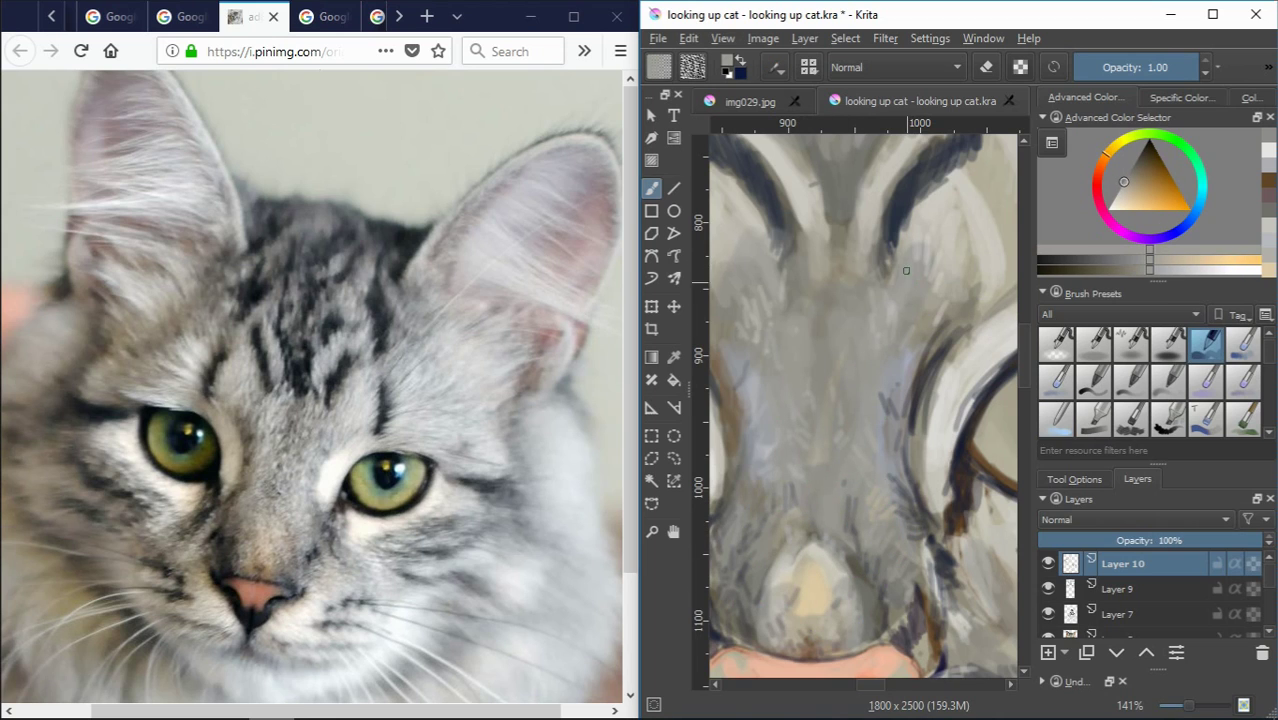
left_click(994, 295, "ctrl")
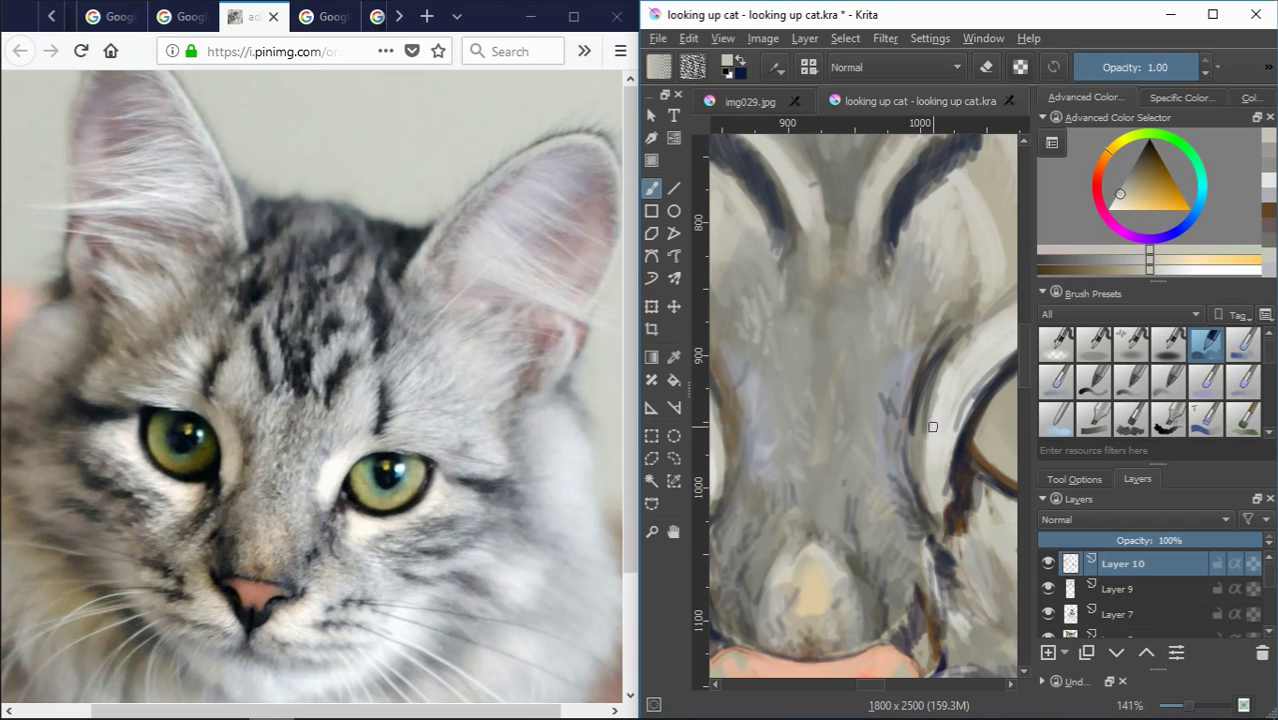
left_click_drag(919, 335, 912, 312)
key("ctrl+z")
Paint light strokes near the eye and short blue-grey hatch strokes above it
left_click(985, 175, "ctrl")
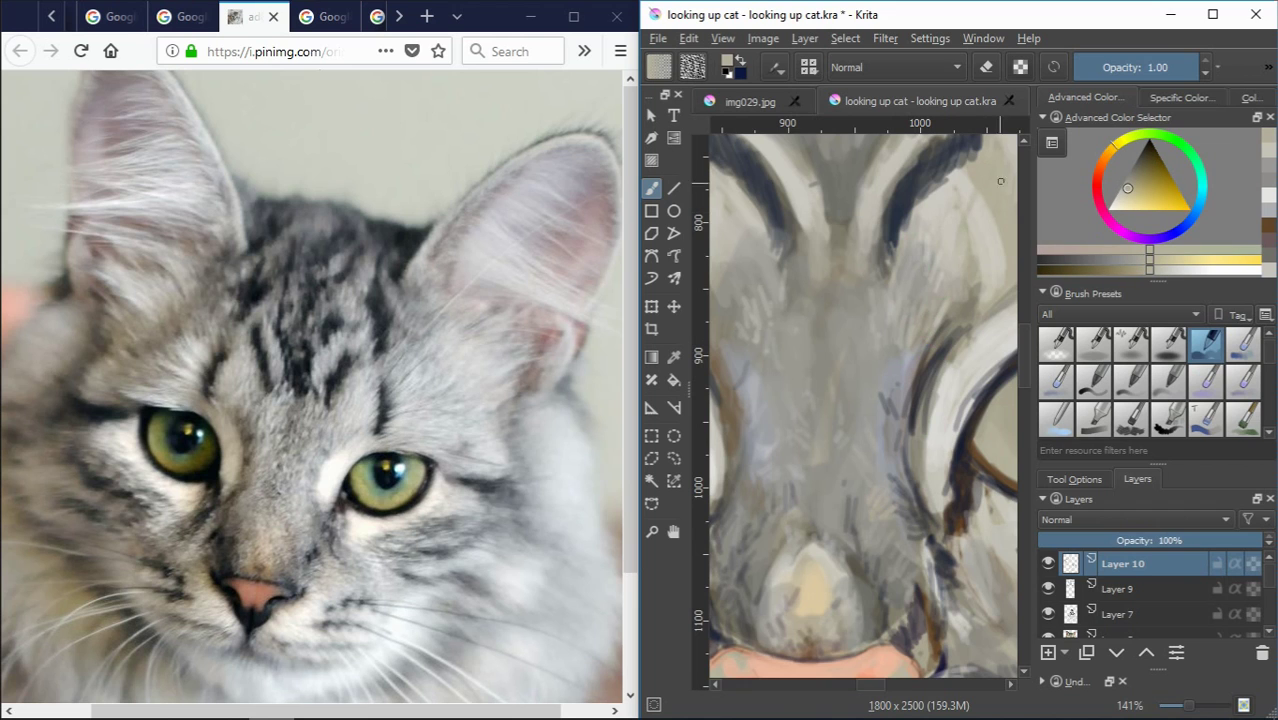
left_click(975, 300, "ctrl")
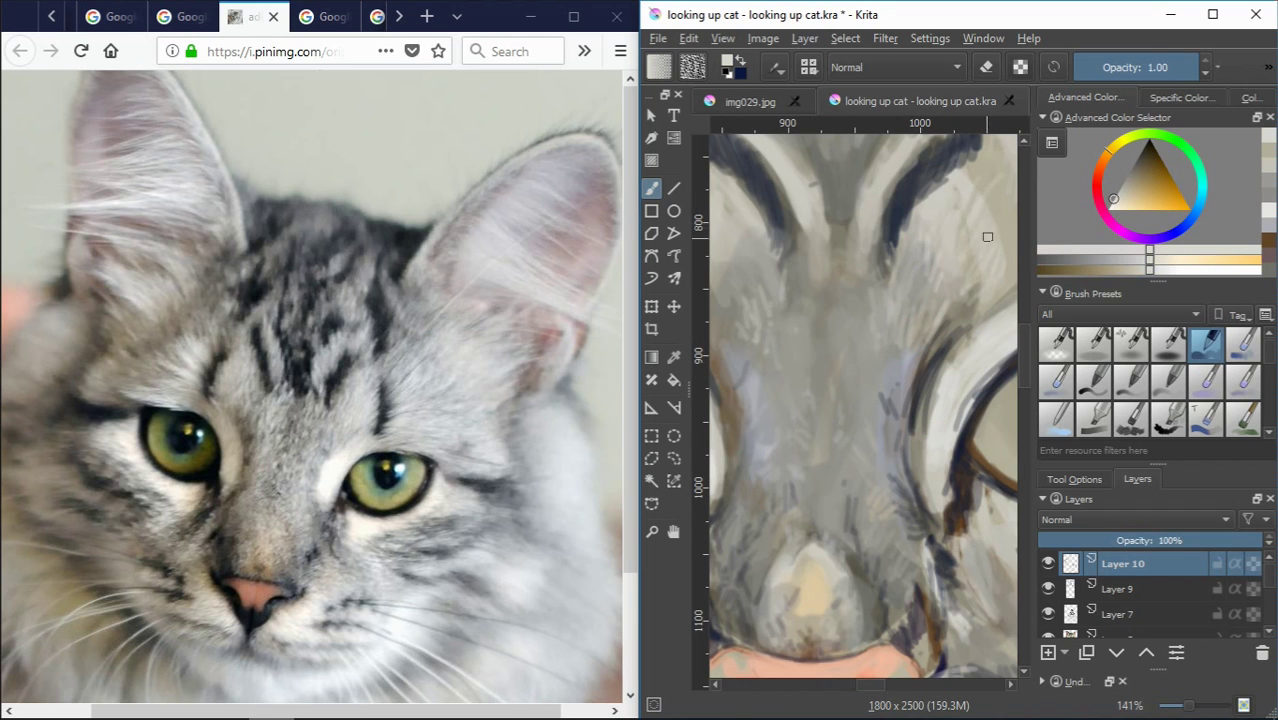
left_click(978, 238, "ctrl")
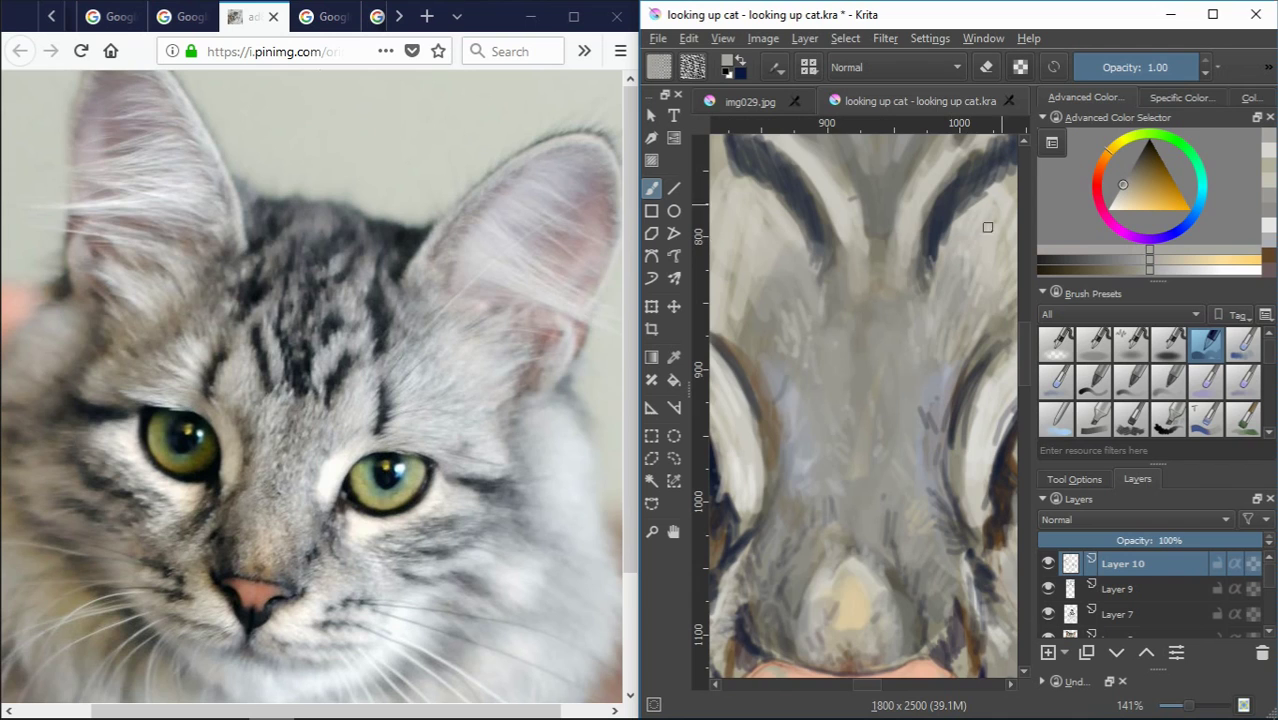
left_click(811, 365, "ctrl")
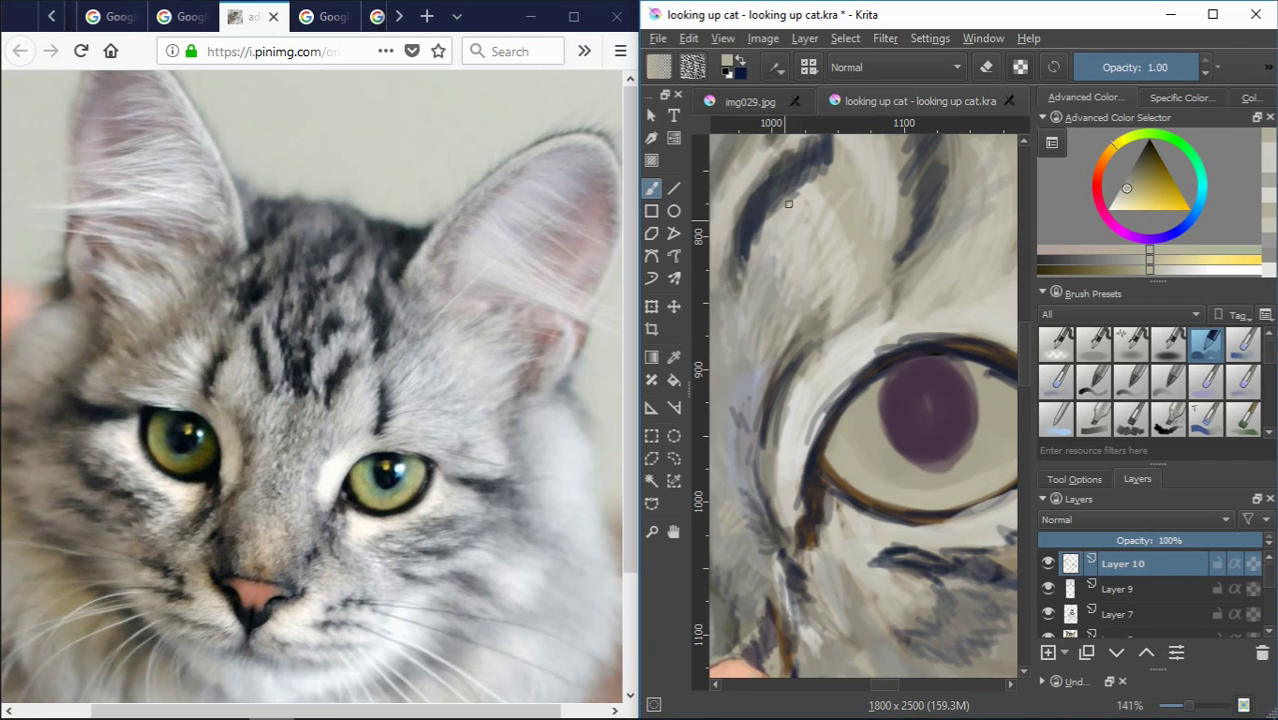
left_click_drag(776, 205, 768, 215)
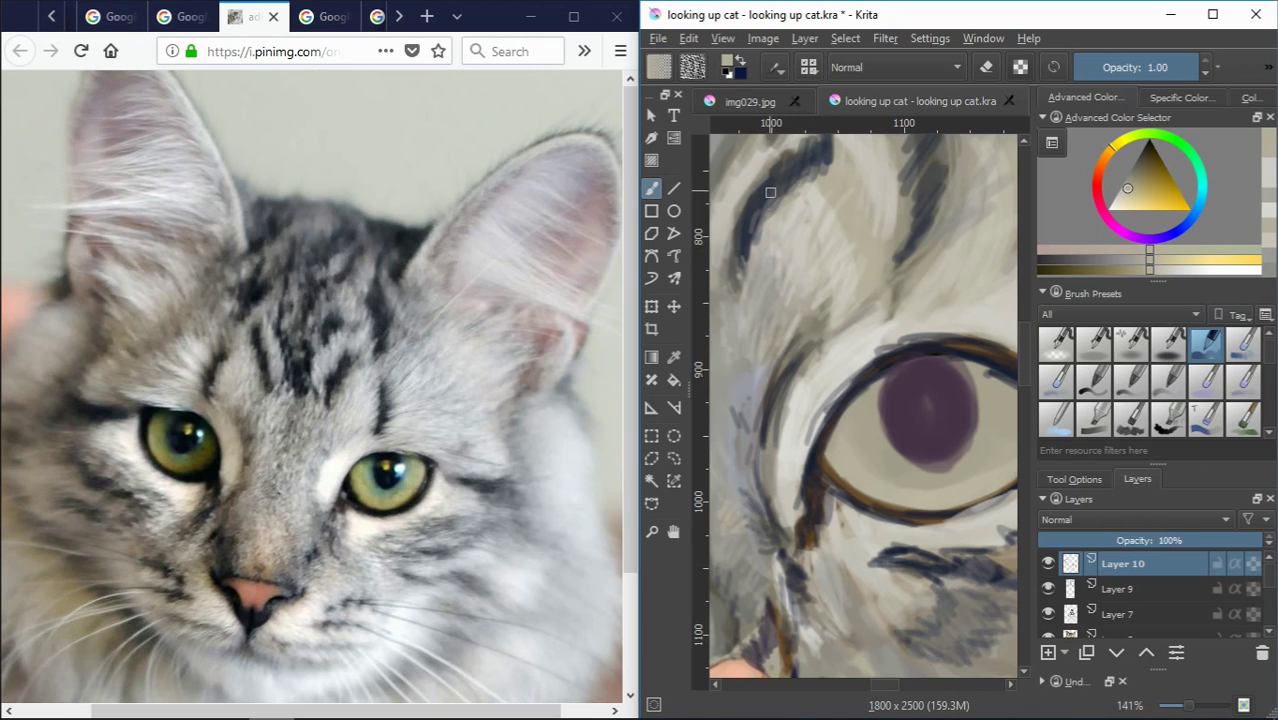
left_click(770, 192, "ctrl")
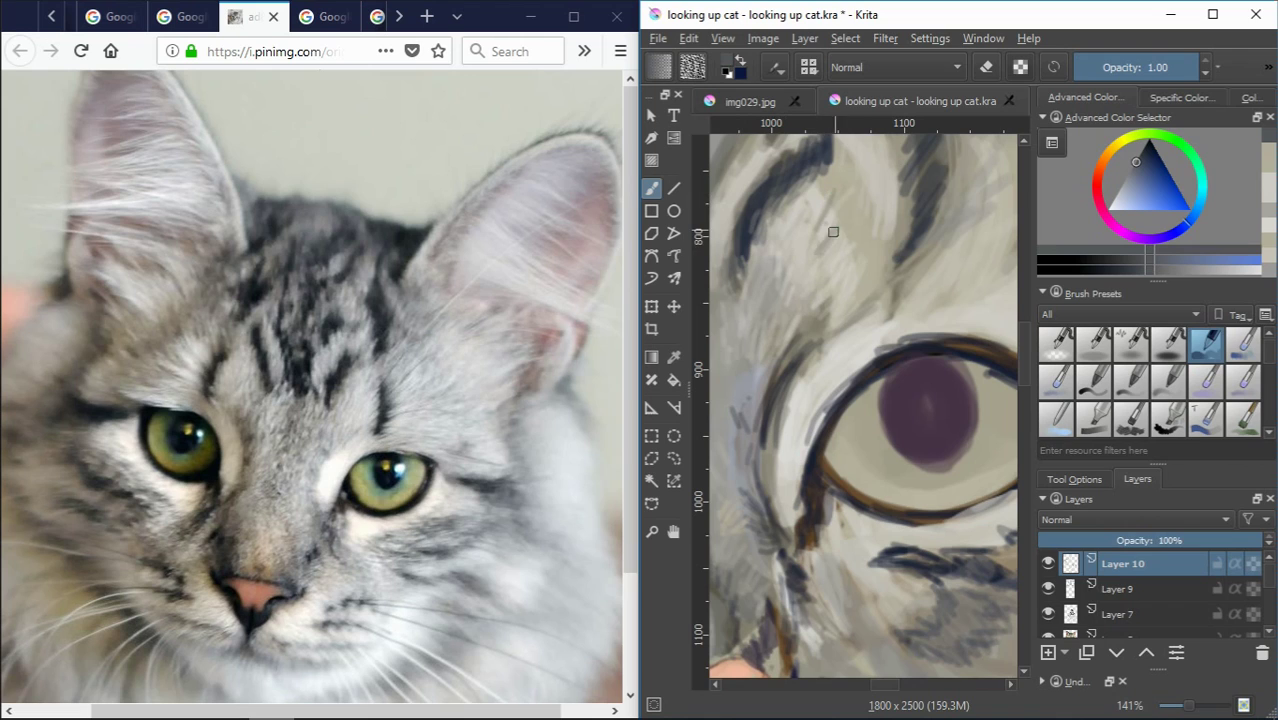
mouse_move(833, 232)
left_mouse_down()
mouse_move(826, 252)
mouse_move(870, 250)
mouse_move(848, 303)
left_mouse_up()
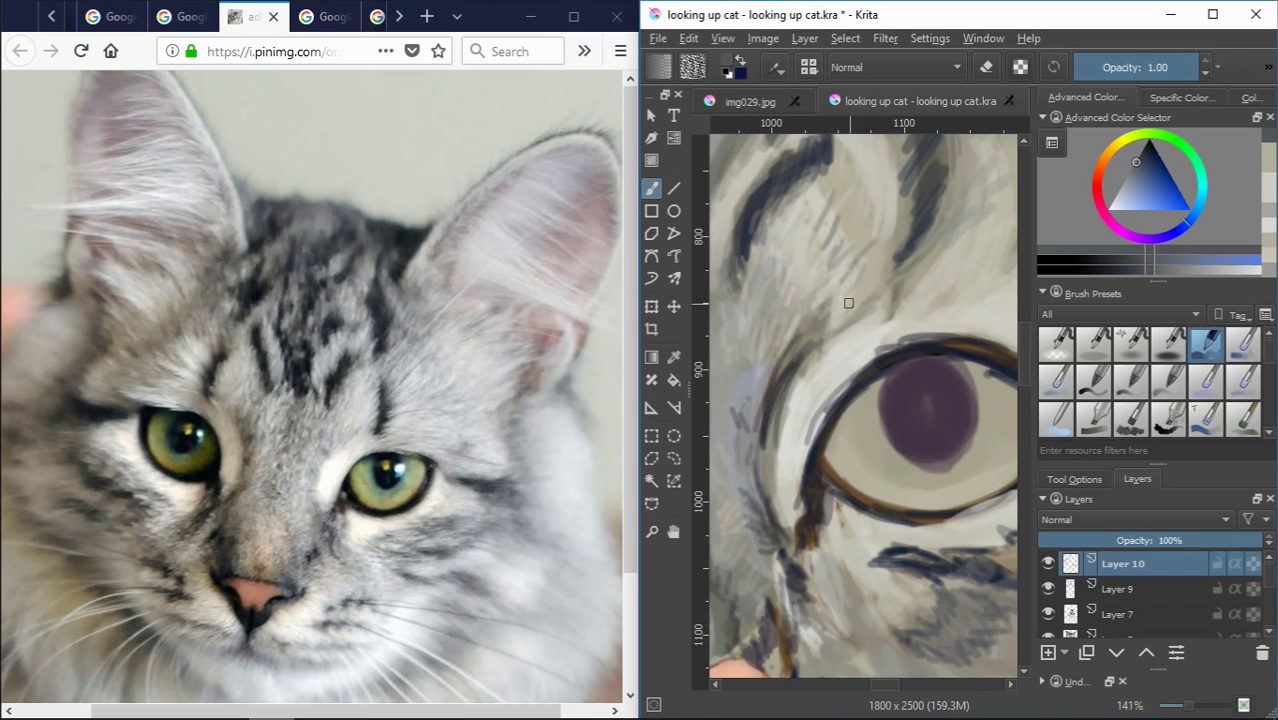
Add faint light beige hatch strokes in the fur below the dark stripe
left_click(782, 388, "ctrl")
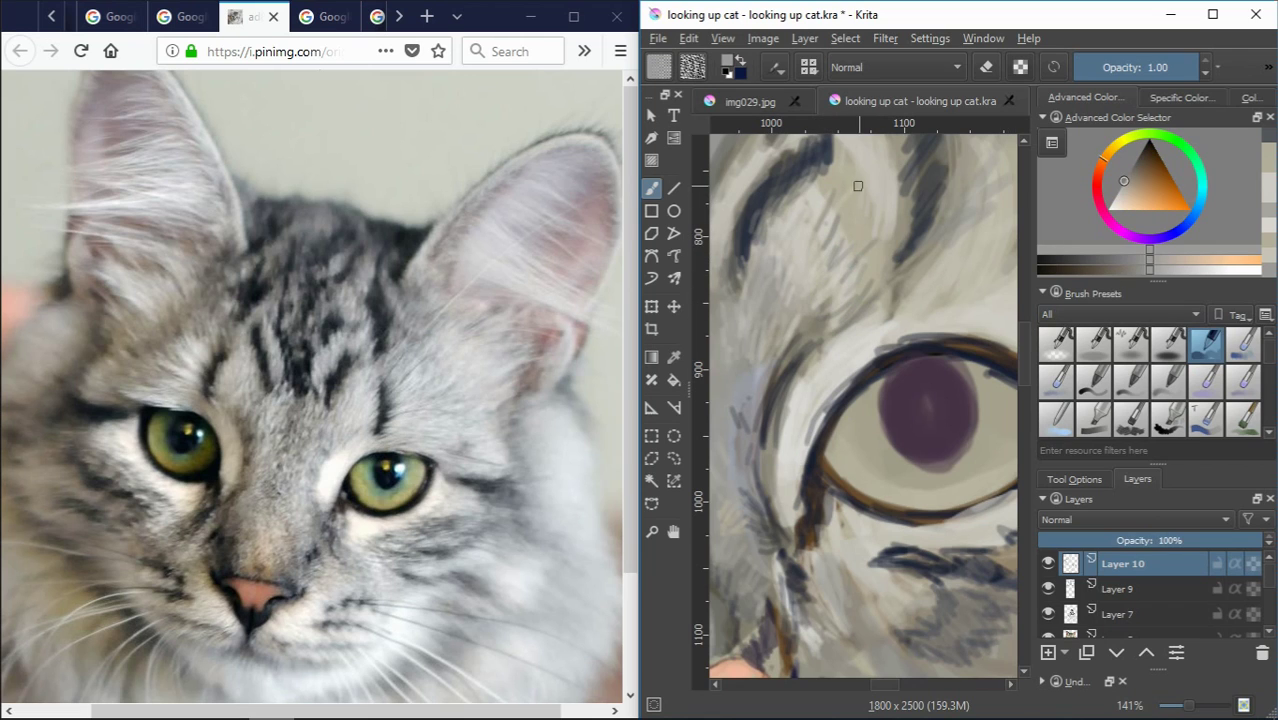
left_click_drag(811, 190, 820, 220)
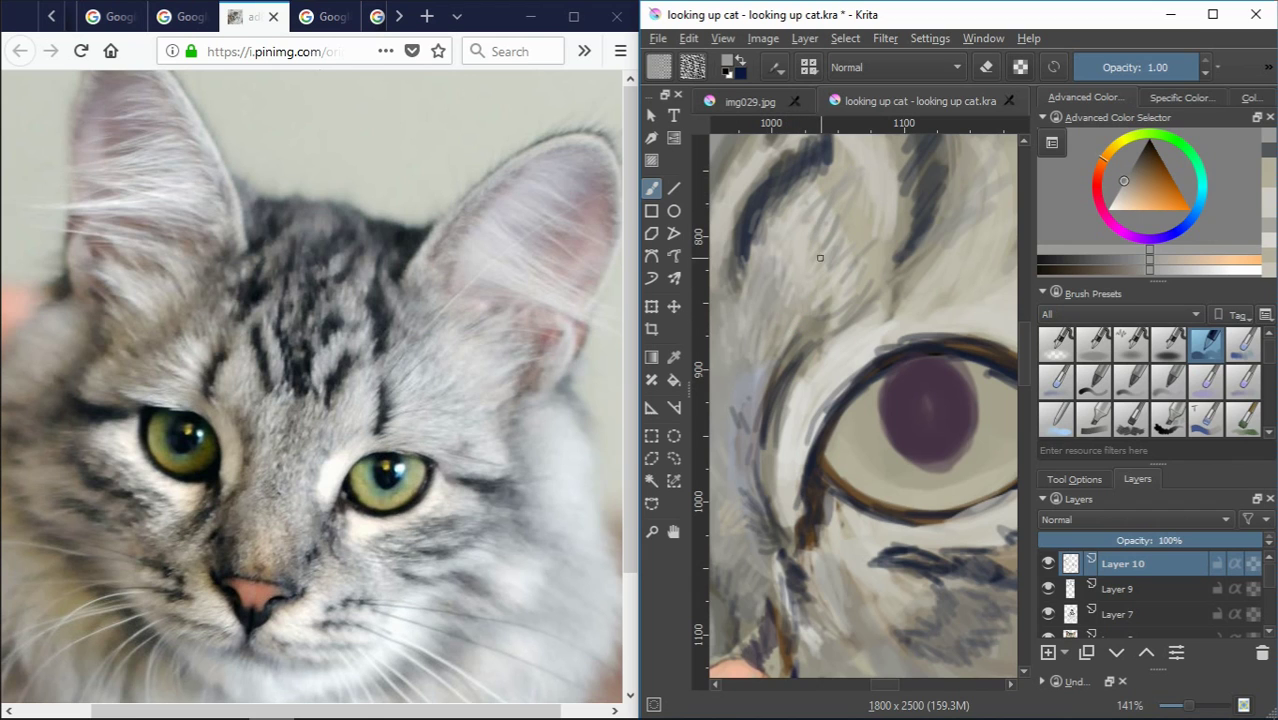
left_click_drag(1024, 420, 1012, 387)
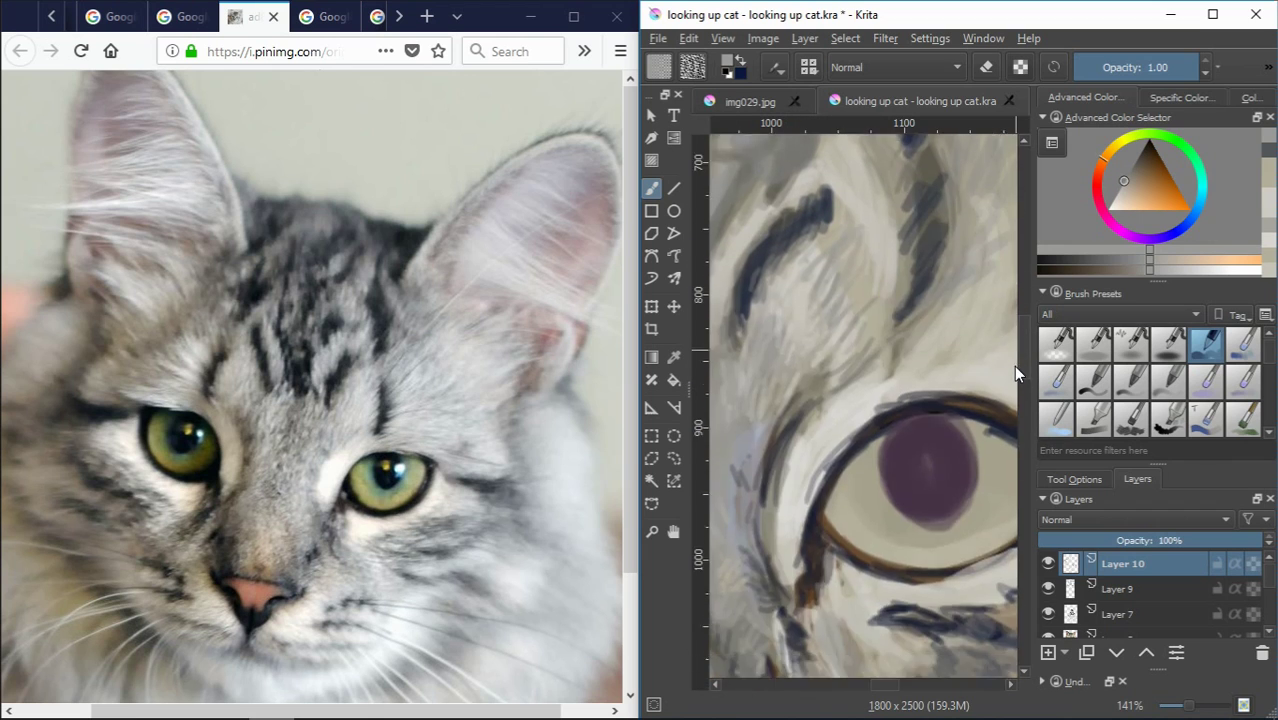
scroll(1013, 387, "up", 5)
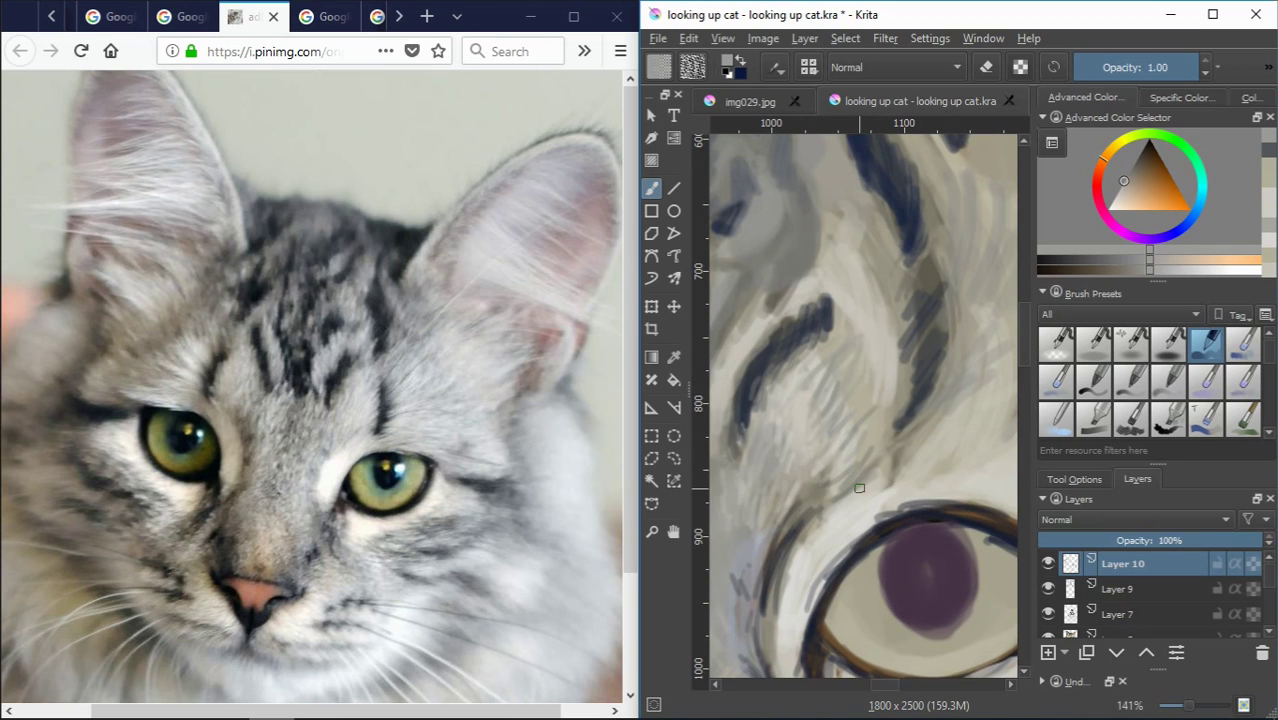
left_click_drag(787, 384, 818, 355)
Hatch pale beige fur between and beside the dark stripes, then pick a darker grey
left_click(776, 440, "ctrl")
left_click(830, 570, "ctrl")
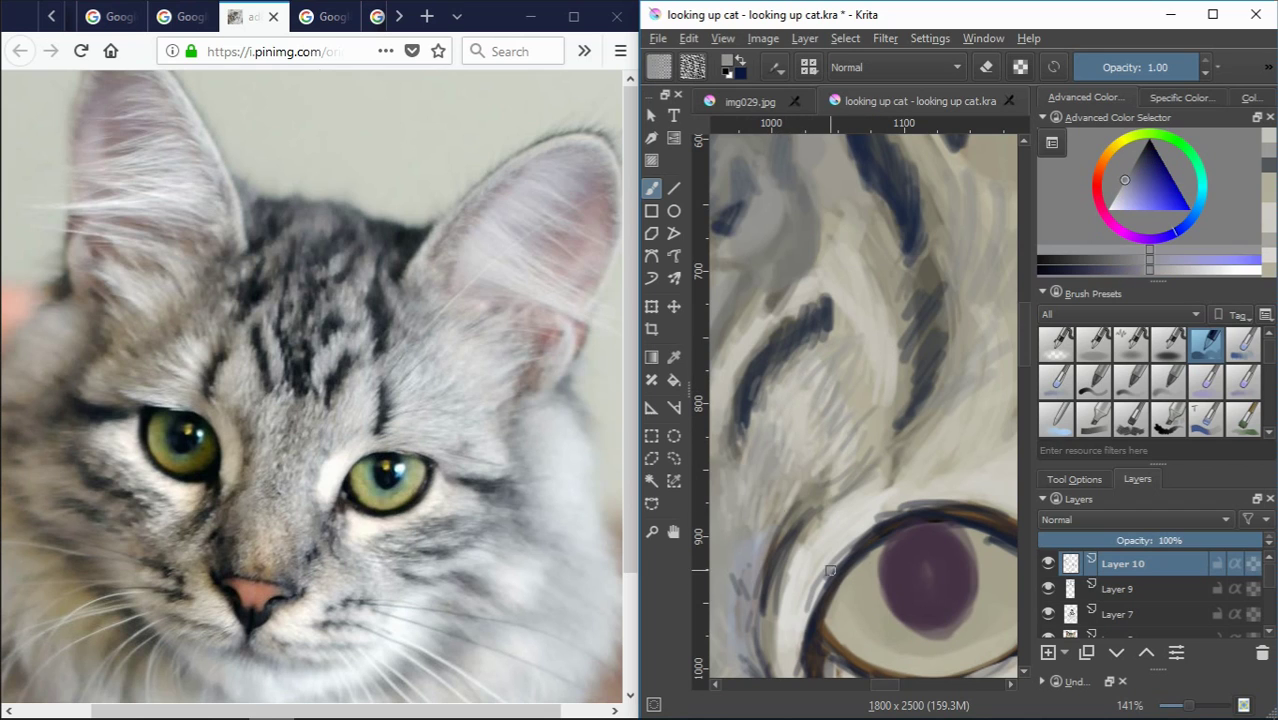
left_click(787, 608, "ctrl")
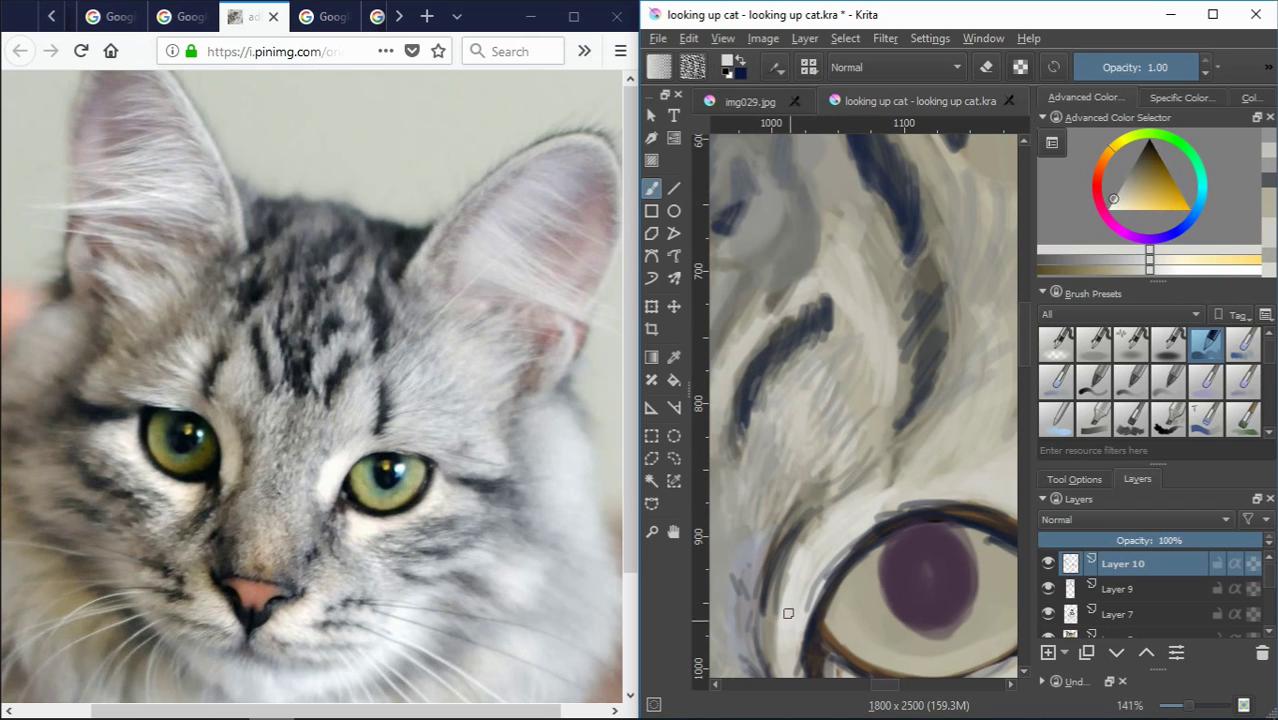
mouse_move(808, 469)
left_mouse_down()
mouse_move(850, 428)
mouse_move(807, 399)
mouse_move(855, 325)
mouse_move(798, 465)
left_mouse_up()
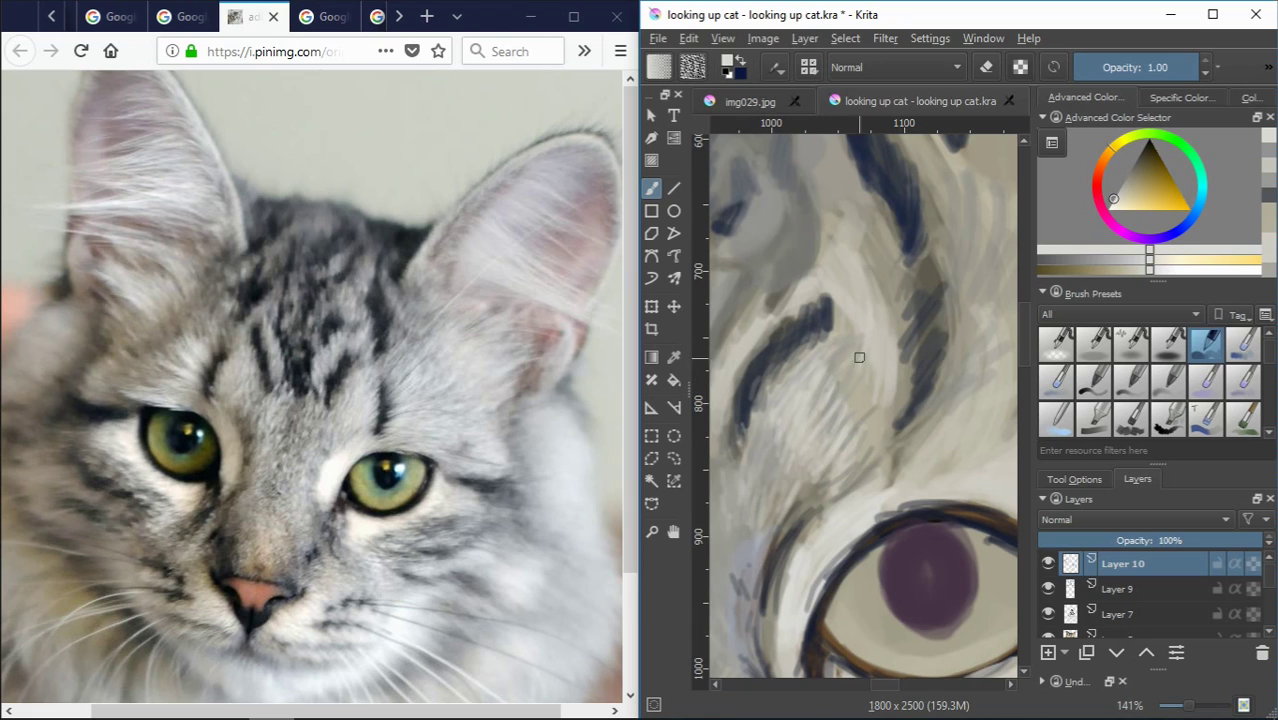
left_click_drag(876, 394, 901, 395)
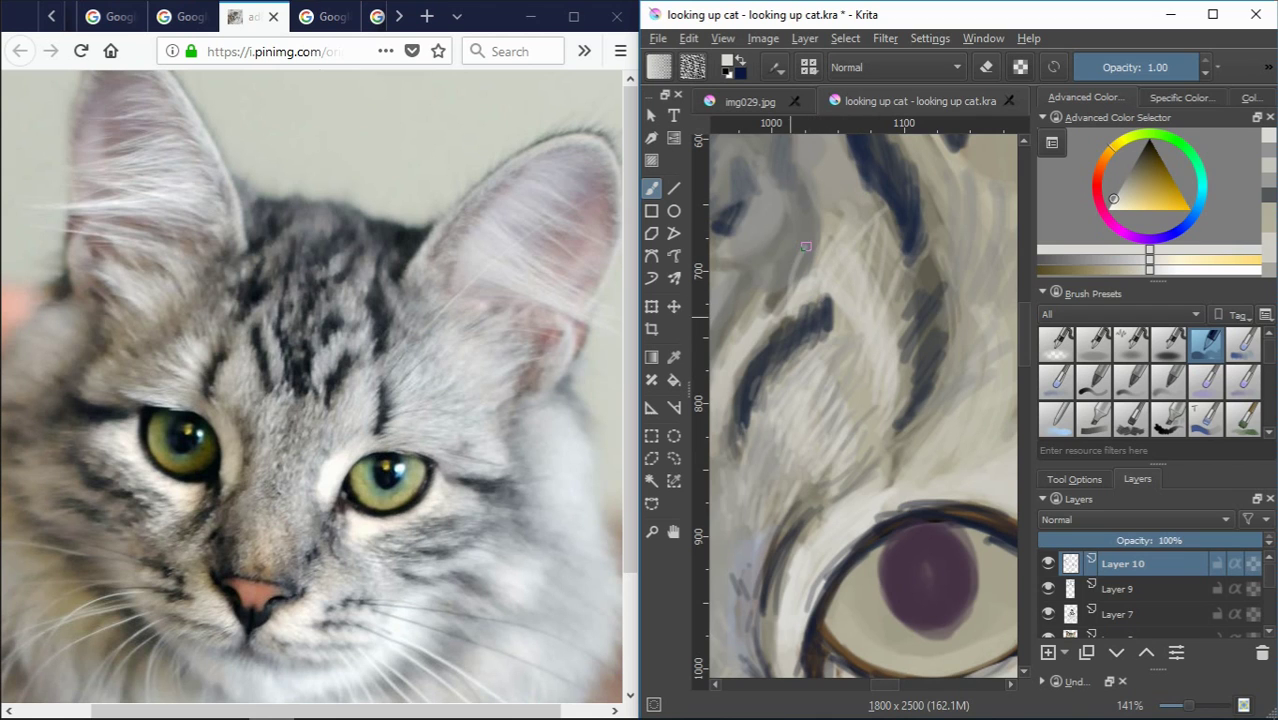
scroll(745, 326, "down", 3, "ctrl")
scroll(741, 326, "up", 3, "ctrl")
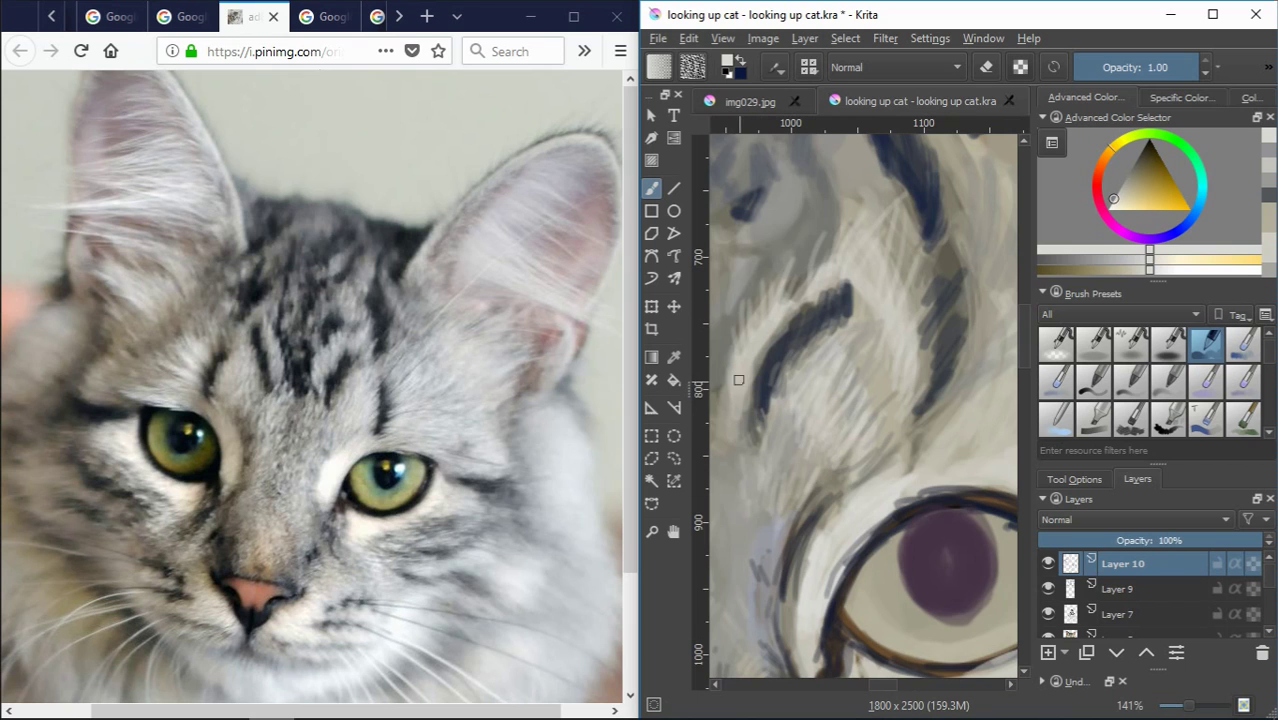
scroll(737, 380, "down", 3, "ctrl")
scroll(764, 312, "up", 3, "ctrl")
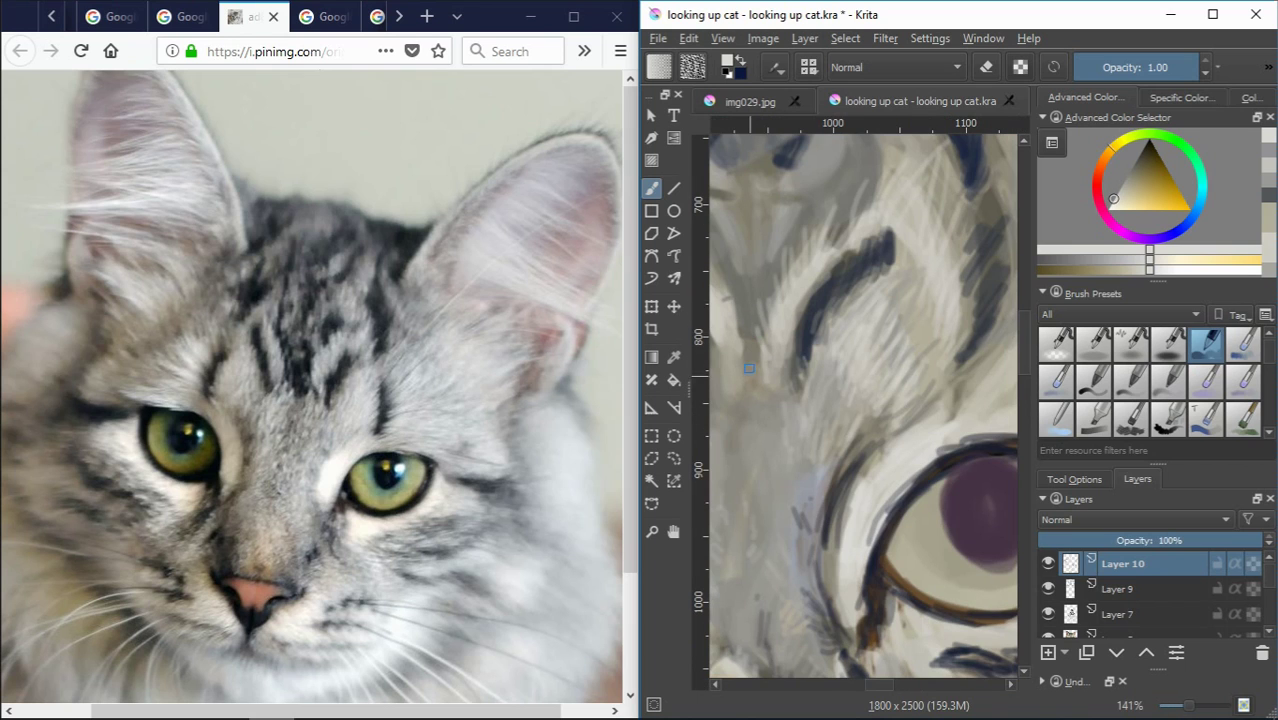
left_click(772, 408, "ctrl")
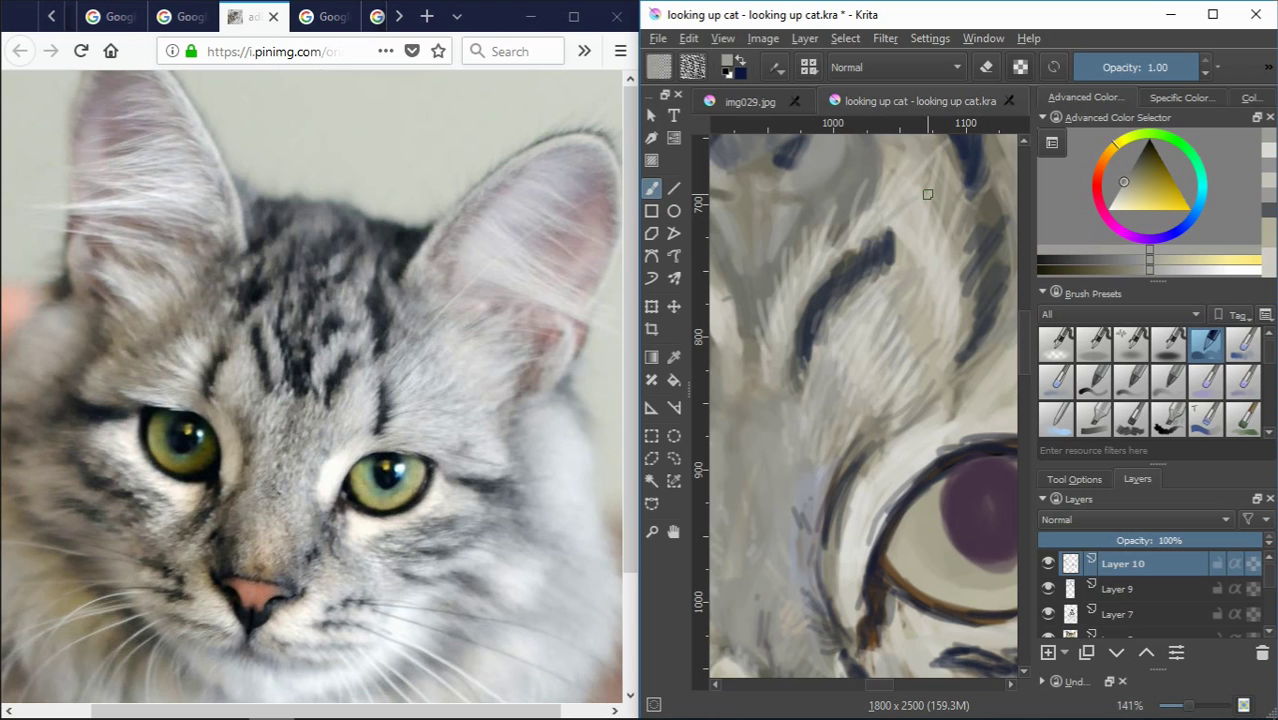
Paint a long light stroke between the forehead stripes with a newly sampled fur colour
scroll(833, 355, "down", 3)
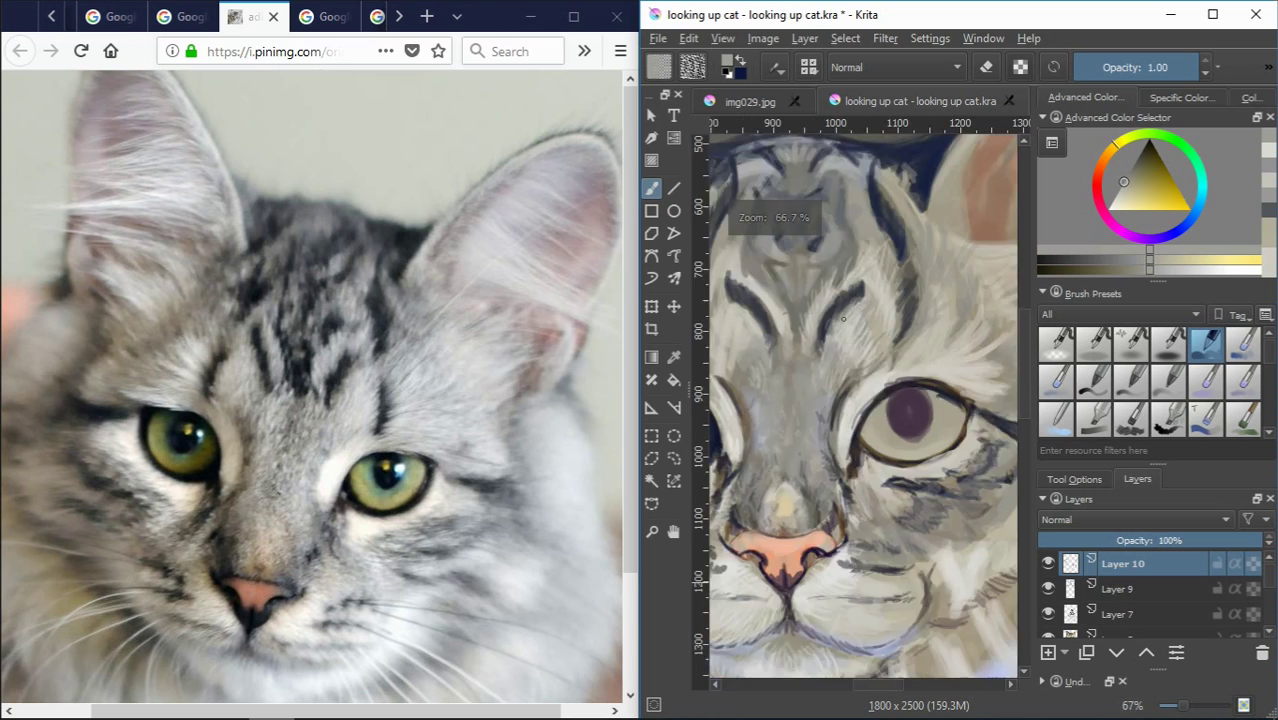
scroll(833, 355, "up", 3)
scroll(826, 450, "down", 3)
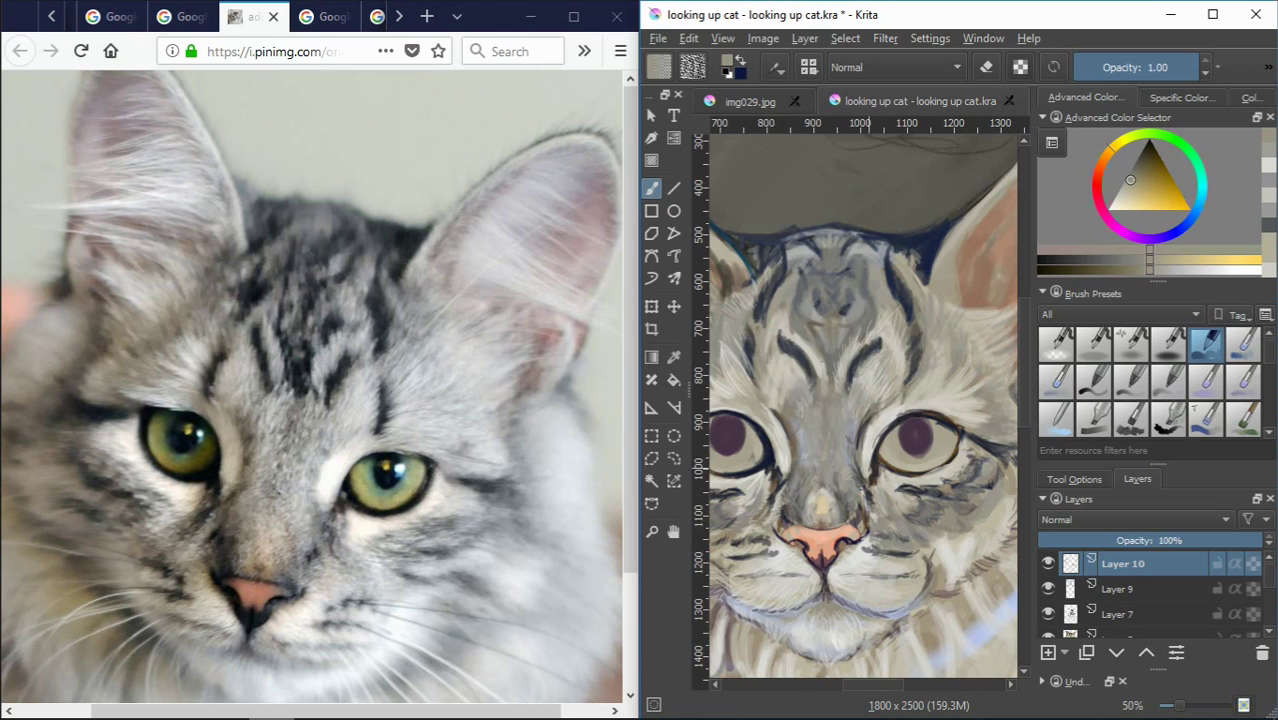
scroll(808, 422, "up", 3)
scroll(808, 422, "down", 4)
scroll(796, 285, "up", 4)
scroll(796, 285, "down", 4)
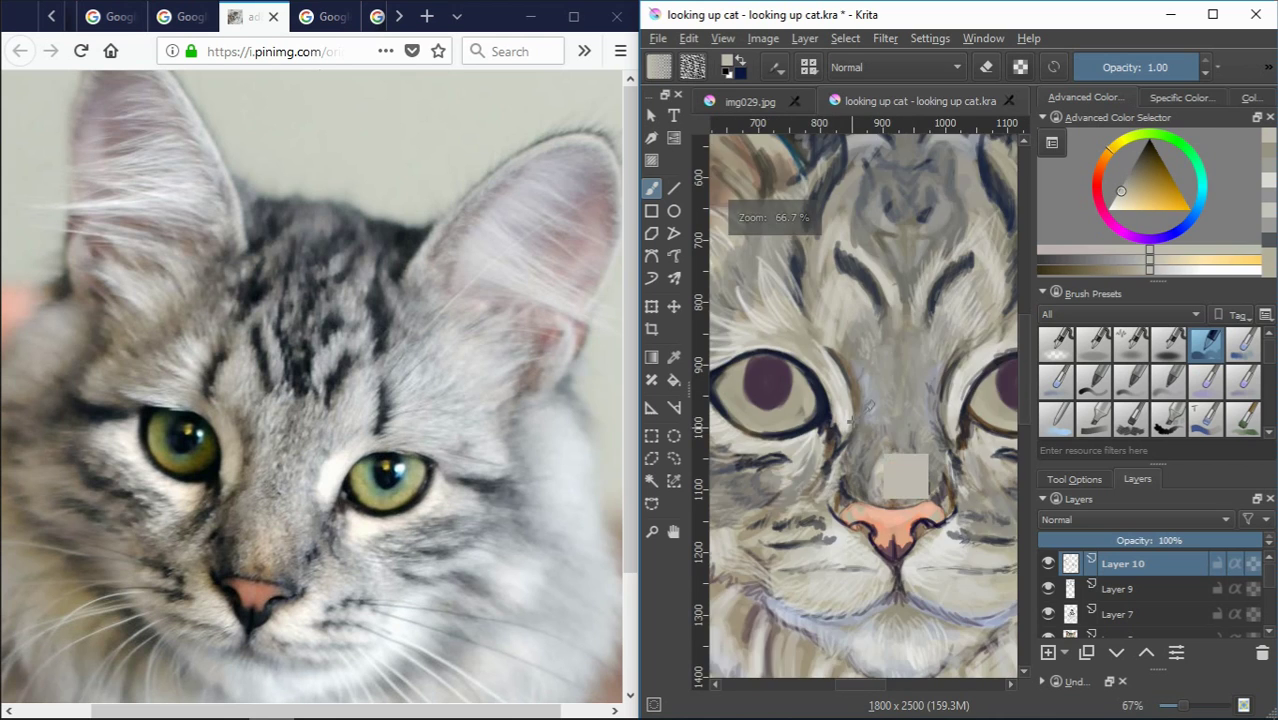
scroll(871, 324, "up", 3)
left_click(880, 512, "ctrl")
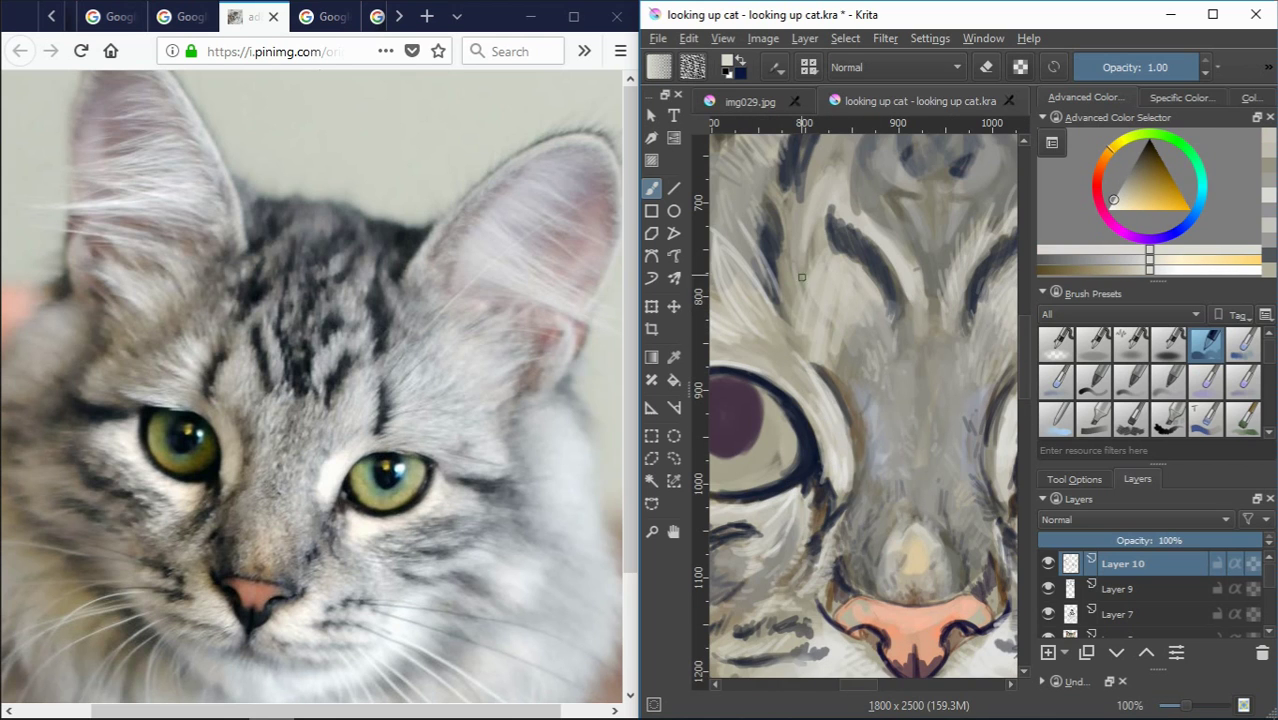
scroll(812, 268, "up", 2)
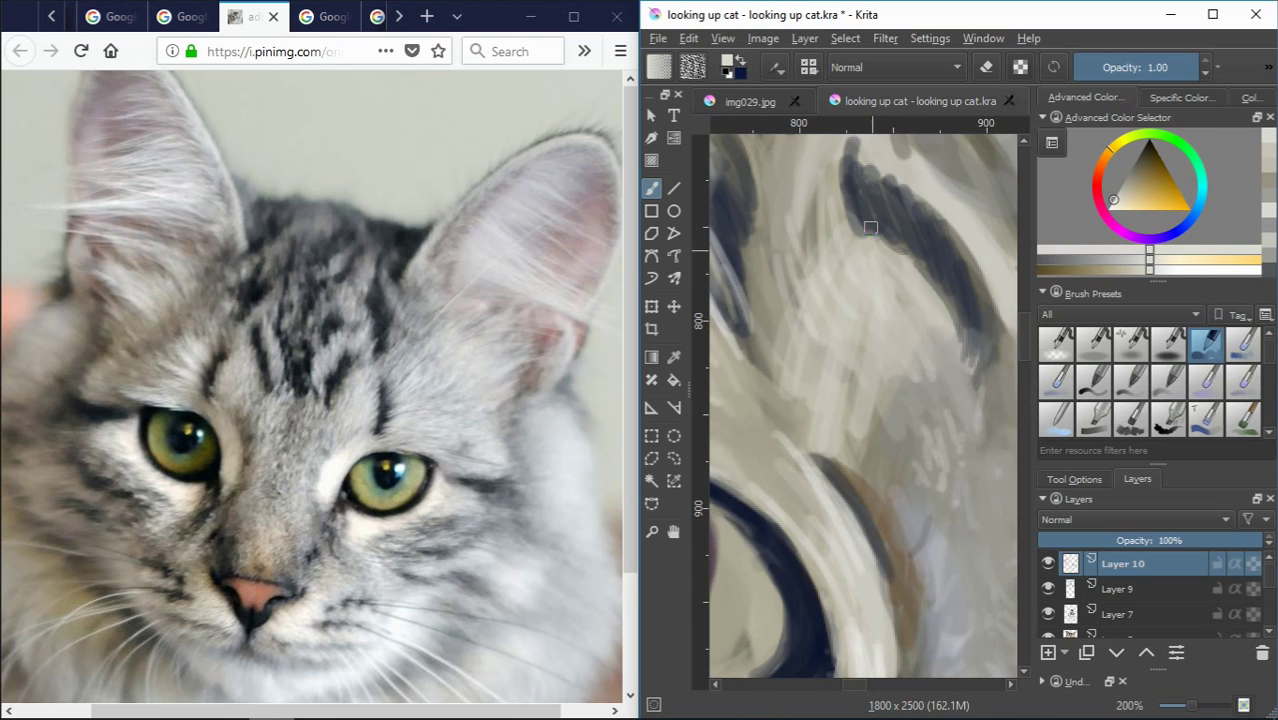
mouse_move(908, 270)
left_mouse_down()
mouse_move(813, 191)
mouse_move(830, 322)
mouse_move(819, 419)
mouse_move(864, 422)
mouse_move(842, 305)
mouse_move(947, 357)
mouse_move(930, 317)
mouse_move(920, 450)
mouse_move(877, 444)
mouse_move(888, 568)
left_mouse_up()
Add a short light blue-grey stroke between the eyes and zoom out to check the whole head
left_click(930, 317, "ctrl")
key("minus")
left_click(866, 460, "ctrl")
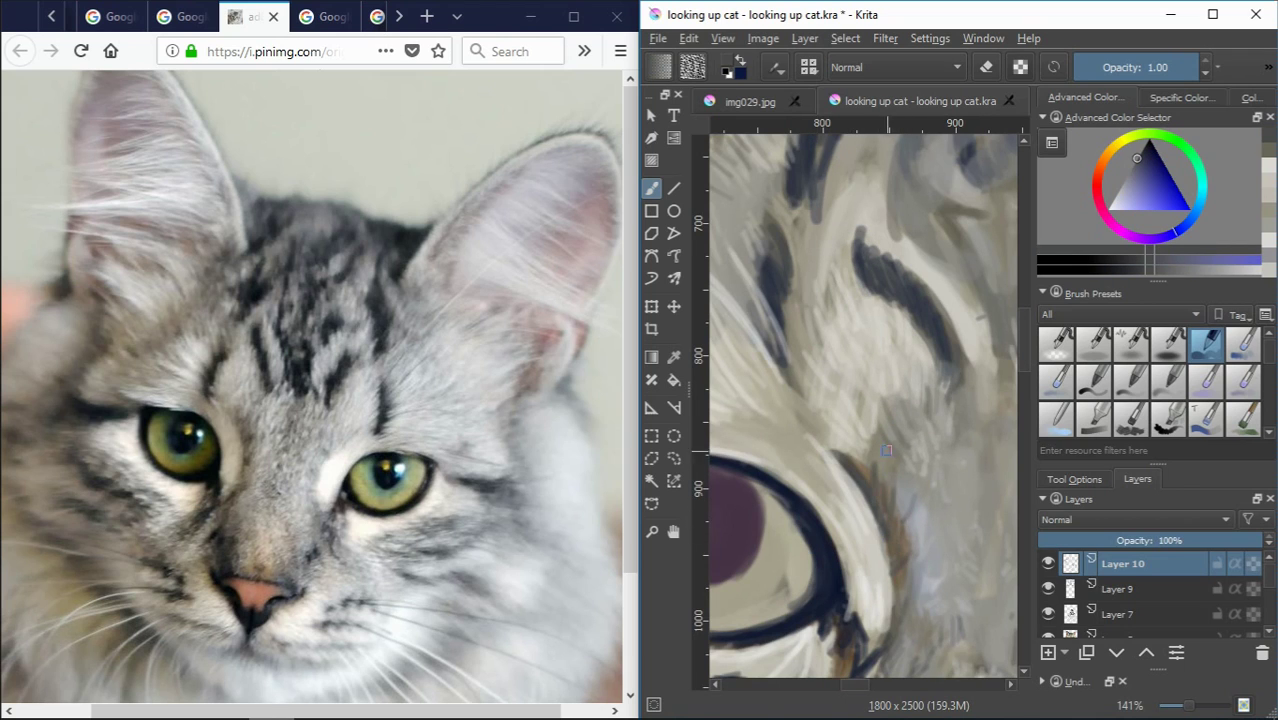
key("minus")
key("minus")
key("minus")
key("plus")
key("plus")
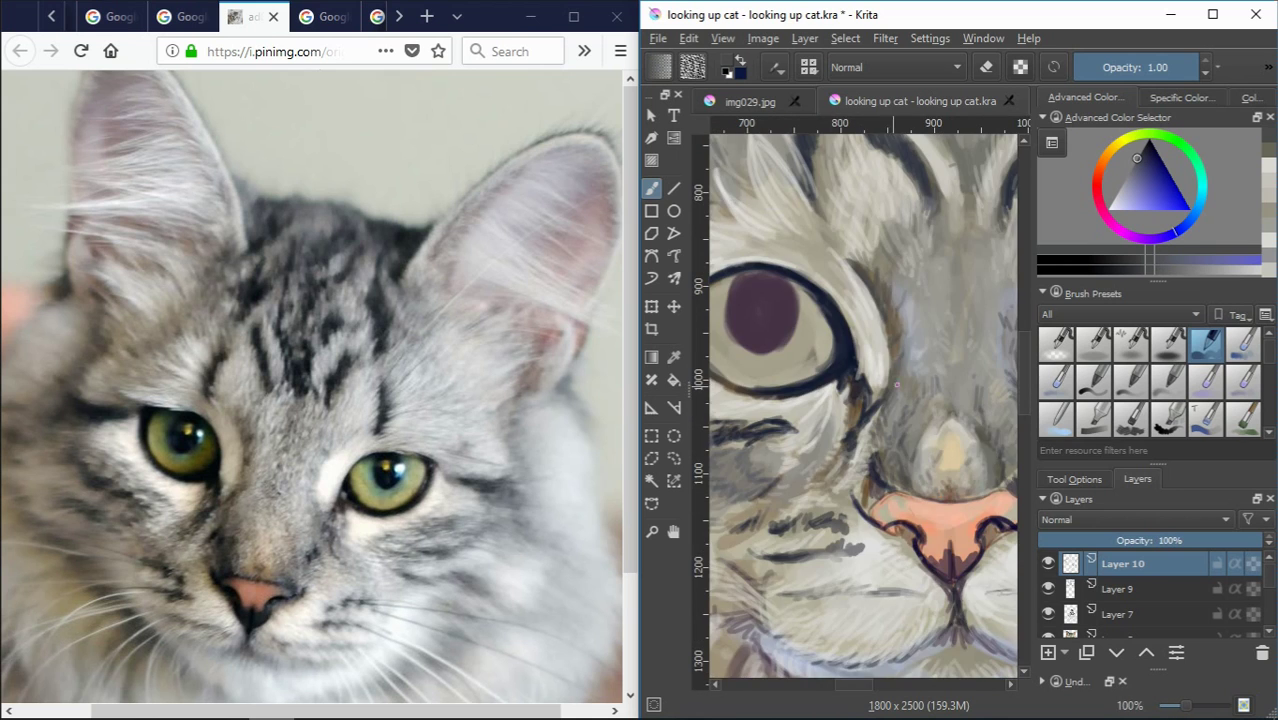
key("minus")
key("minus")
key("plus")
key("plus")
key("plus")
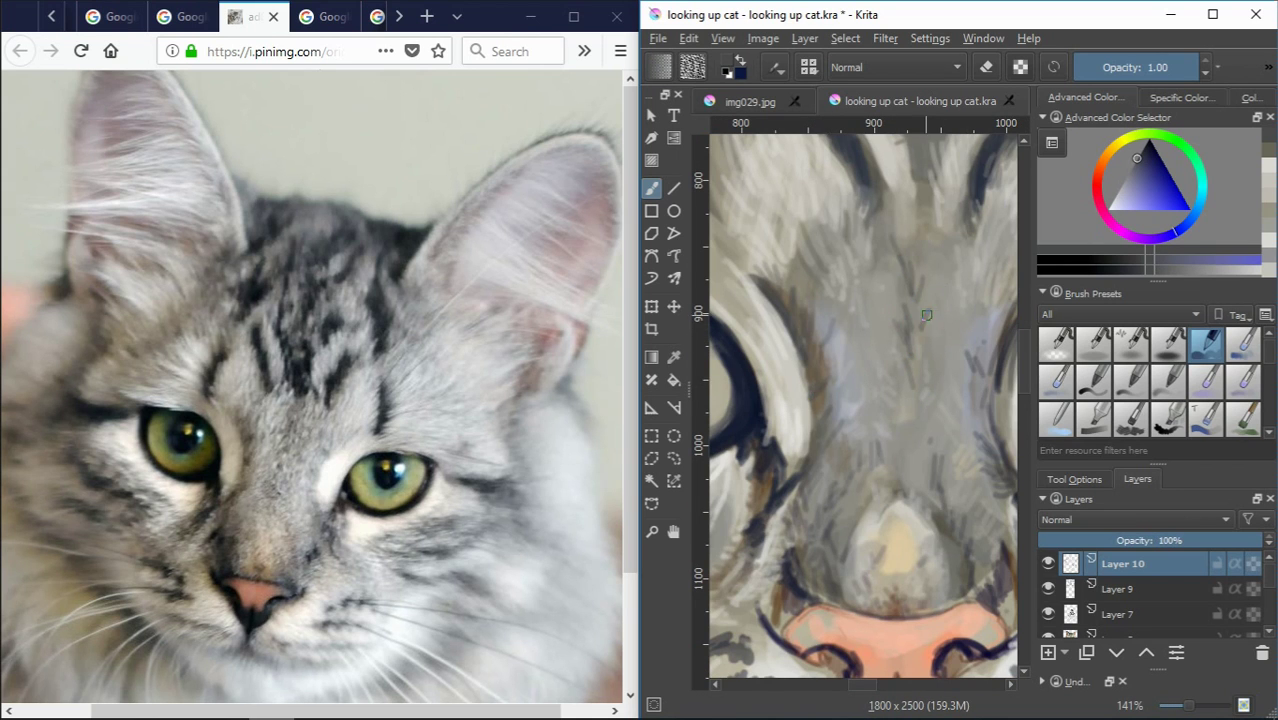
Paint short grey strokes between the eyes, then sample a light beige fur colour
mouse_move(926, 315)
left_mouse_down()
mouse_move(867, 314)
mouse_move(880, 335)
mouse_move(860, 285)
mouse_move(940, 330)
left_mouse_up()
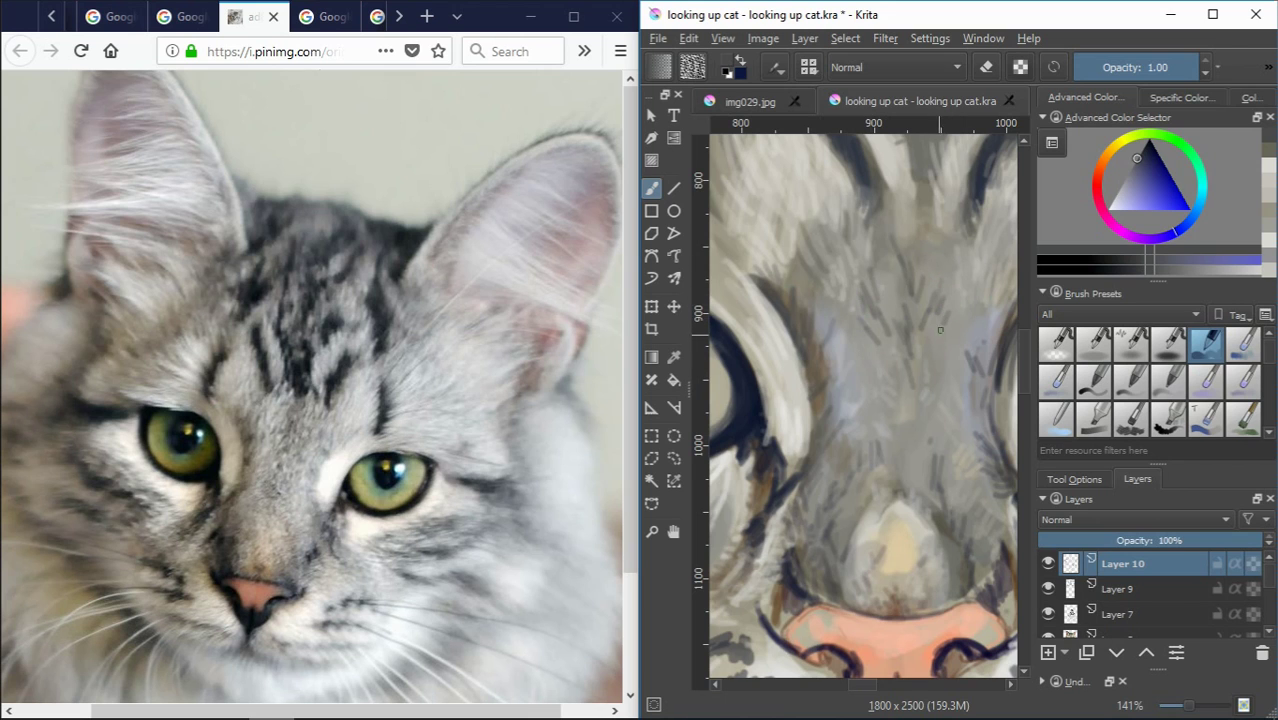
key("plus")
left_click(867, 416, "ctrl")
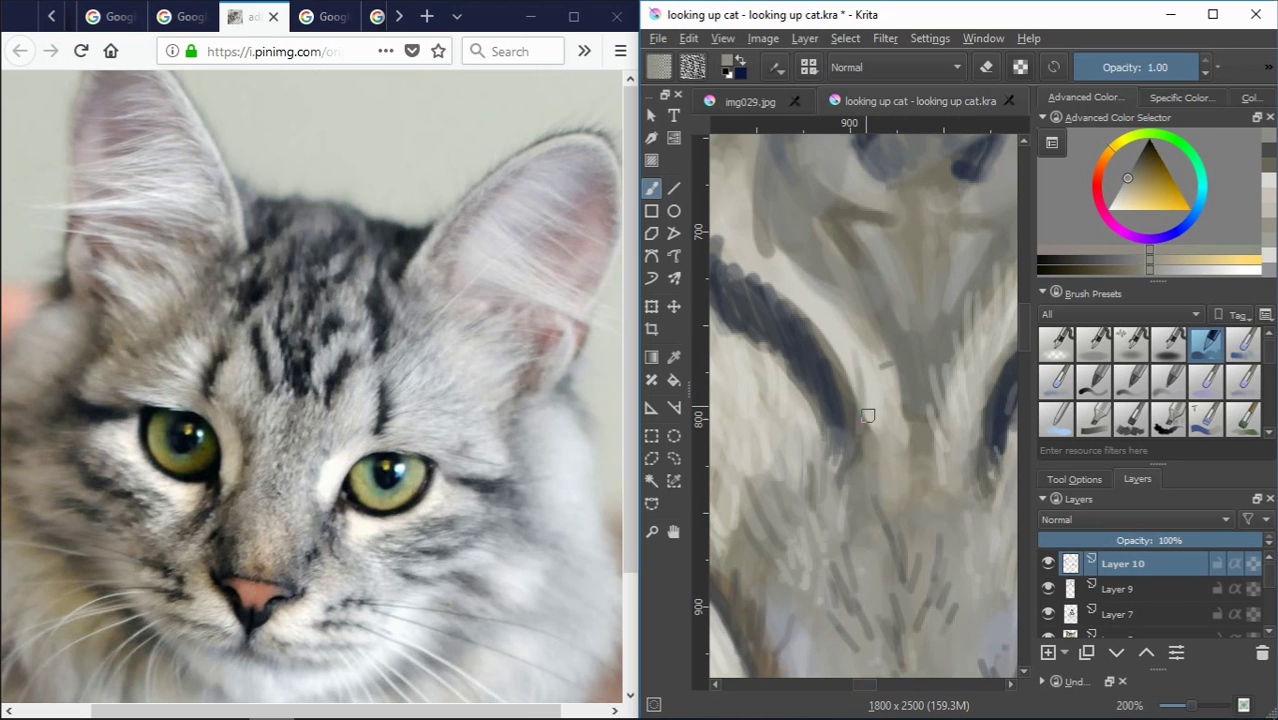
key("minus")
key("minus")
key("minus")
key("minus")
key("minus")
key("minus")
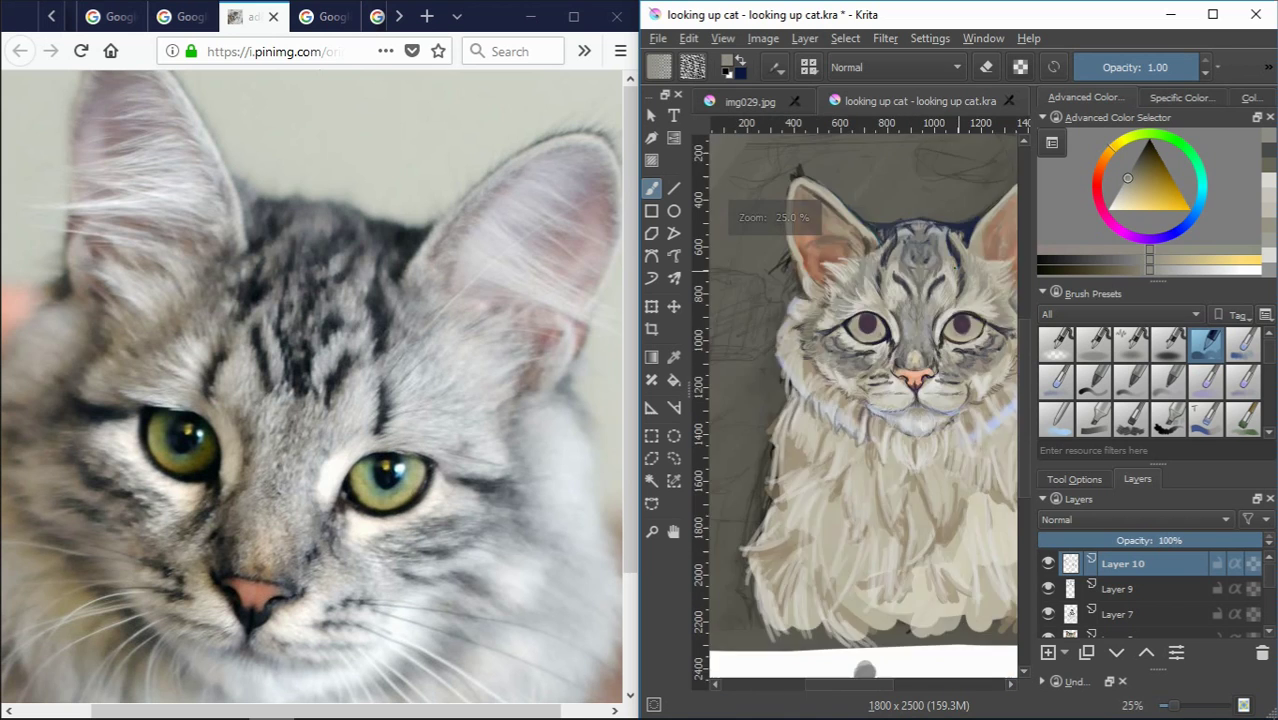
key("plus")
key("plus")
key("plus")
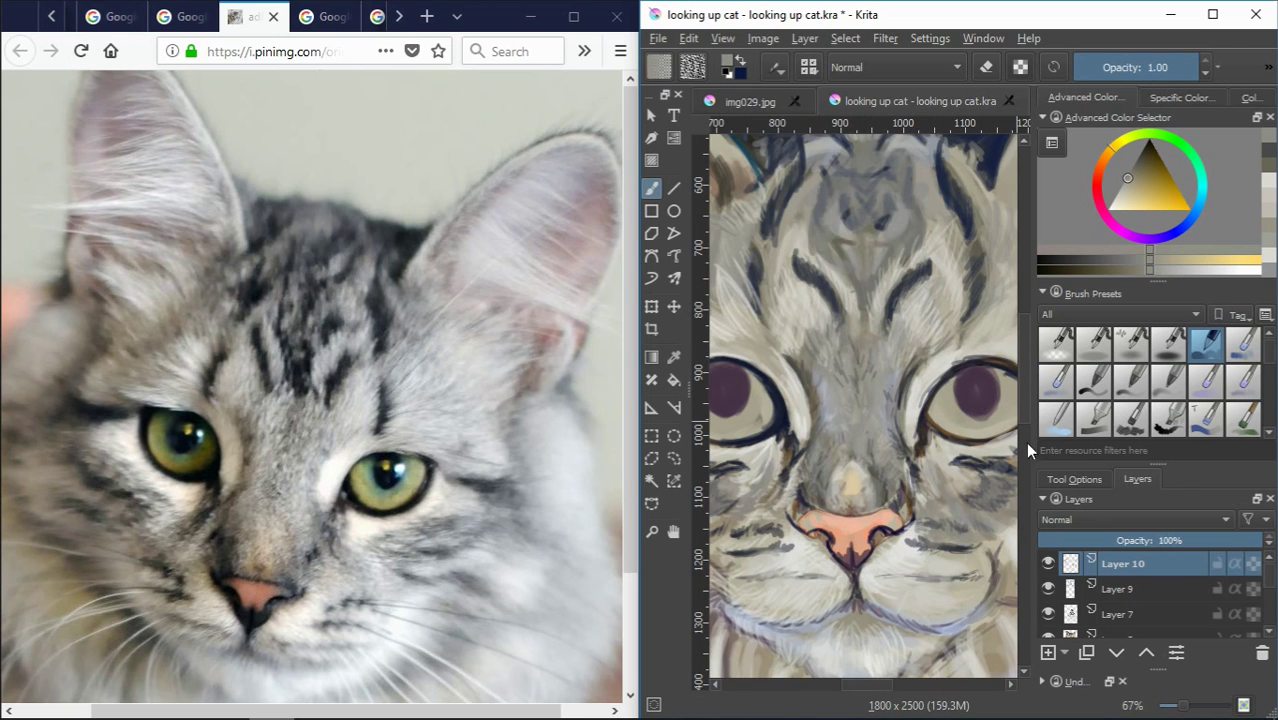
key("plus")
key("plus")
Zoom in on the nose bridge and sample blue-grey and beige-grey fur tones
left_click(853, 416, "ctrl")
key("minus")
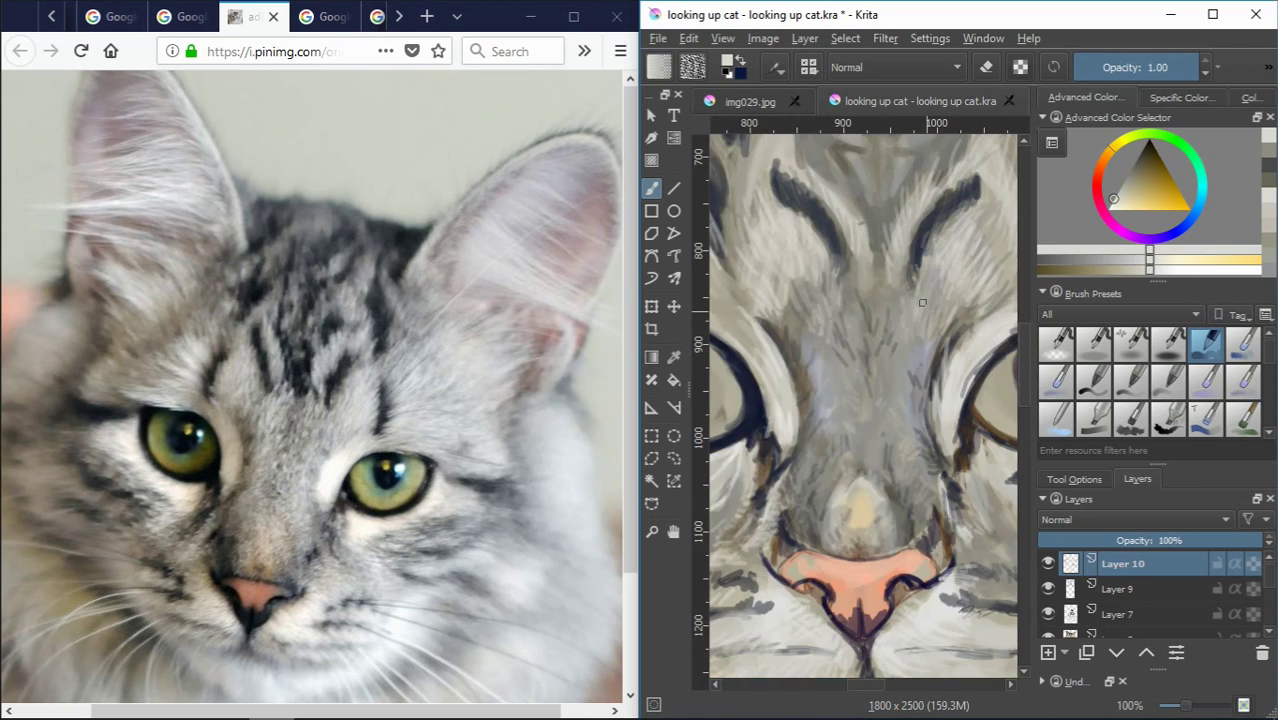
key("plus")
left_click(887, 409, "ctrl")
left_click(862, 577, "ctrl")
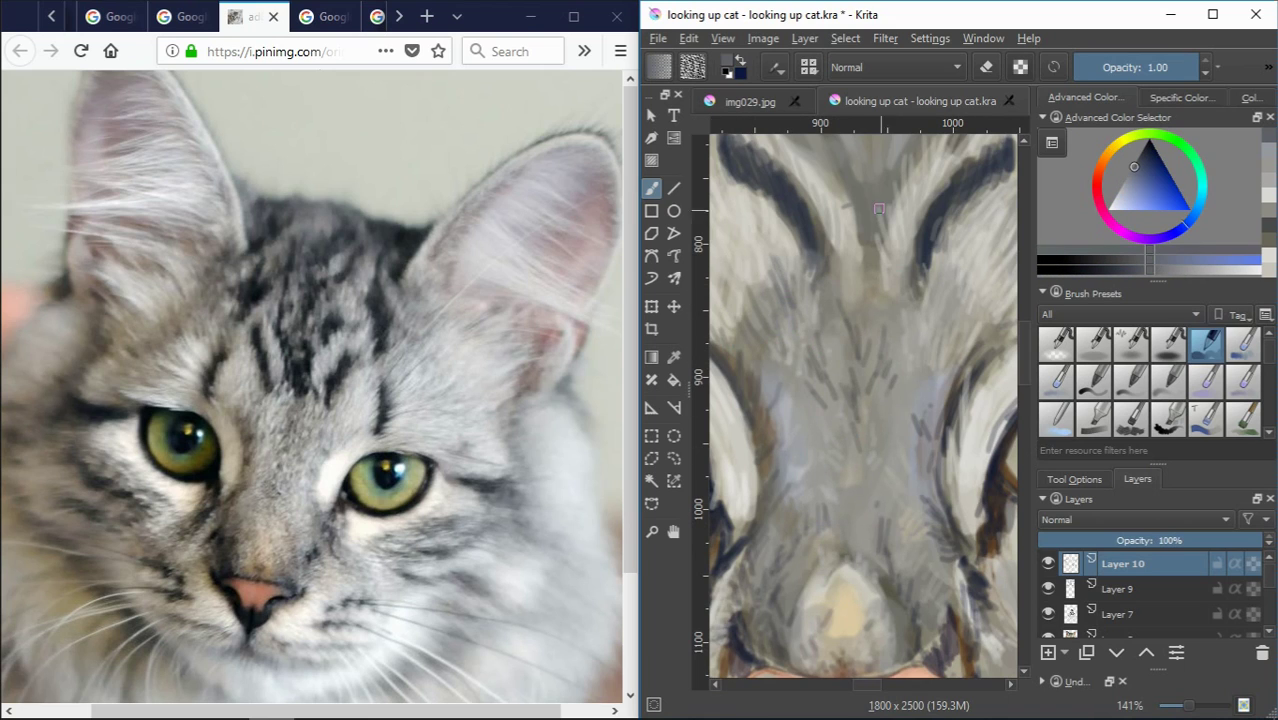
left_click(886, 379, "ctrl")
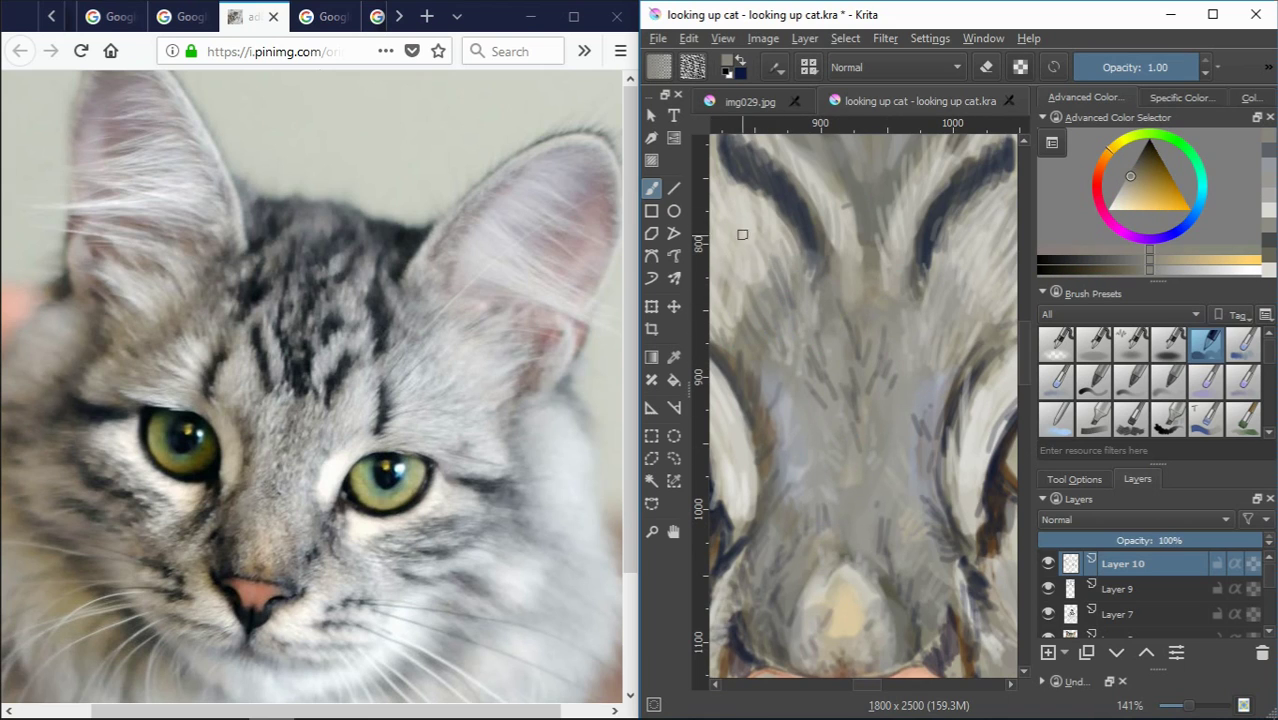
Try lighter and less saturated greys, settling on a warm tan from the forehead fur
left_click(790, 467, "ctrl")
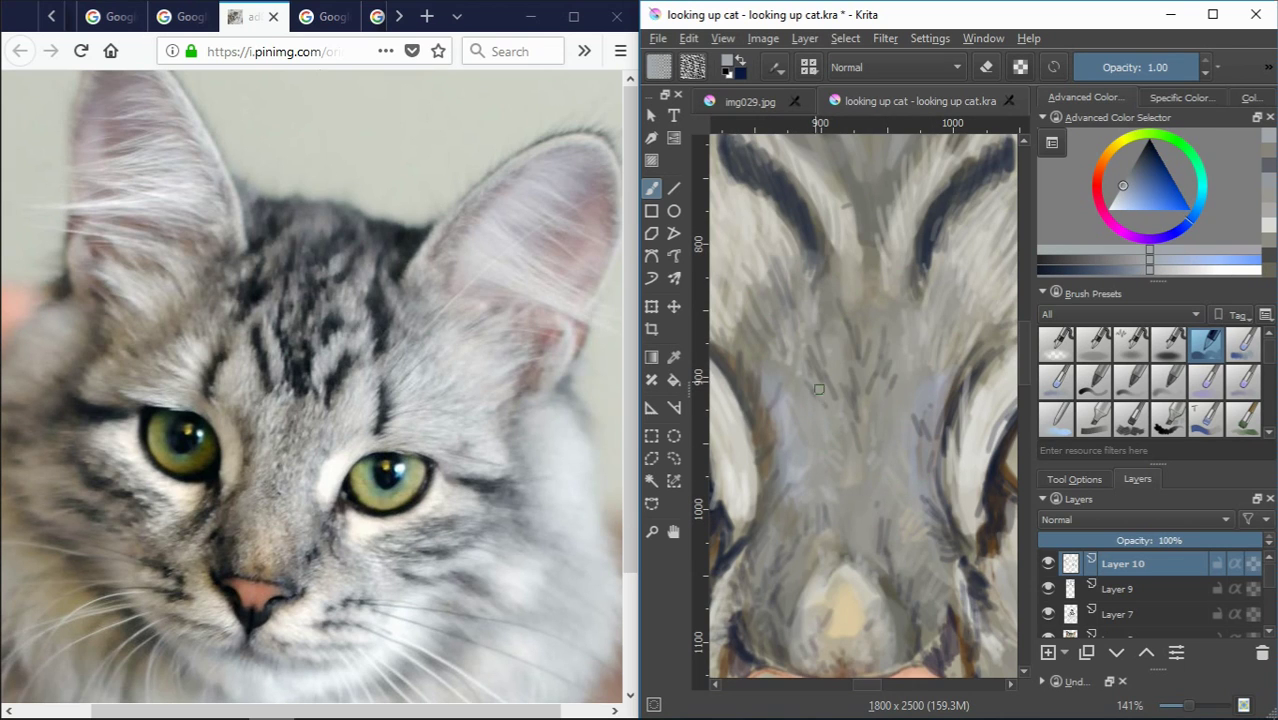
left_click(860, 291, "ctrl")
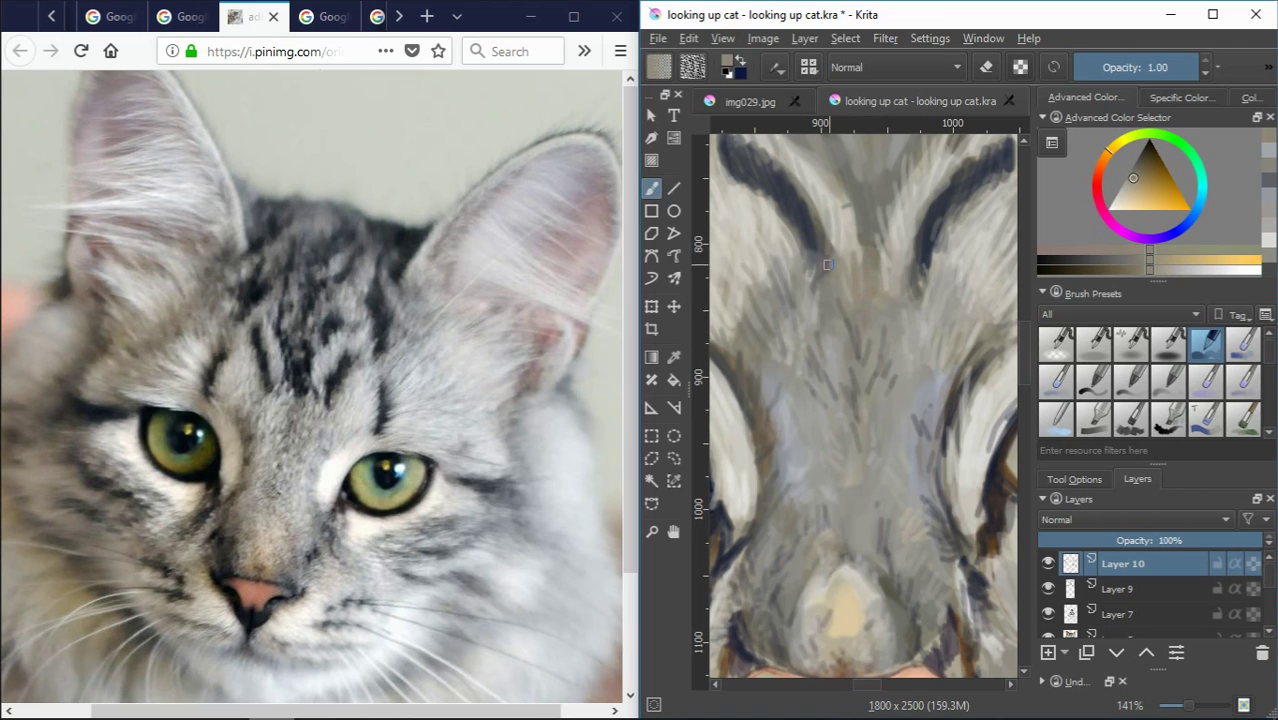
left_click(914, 419, "ctrl")
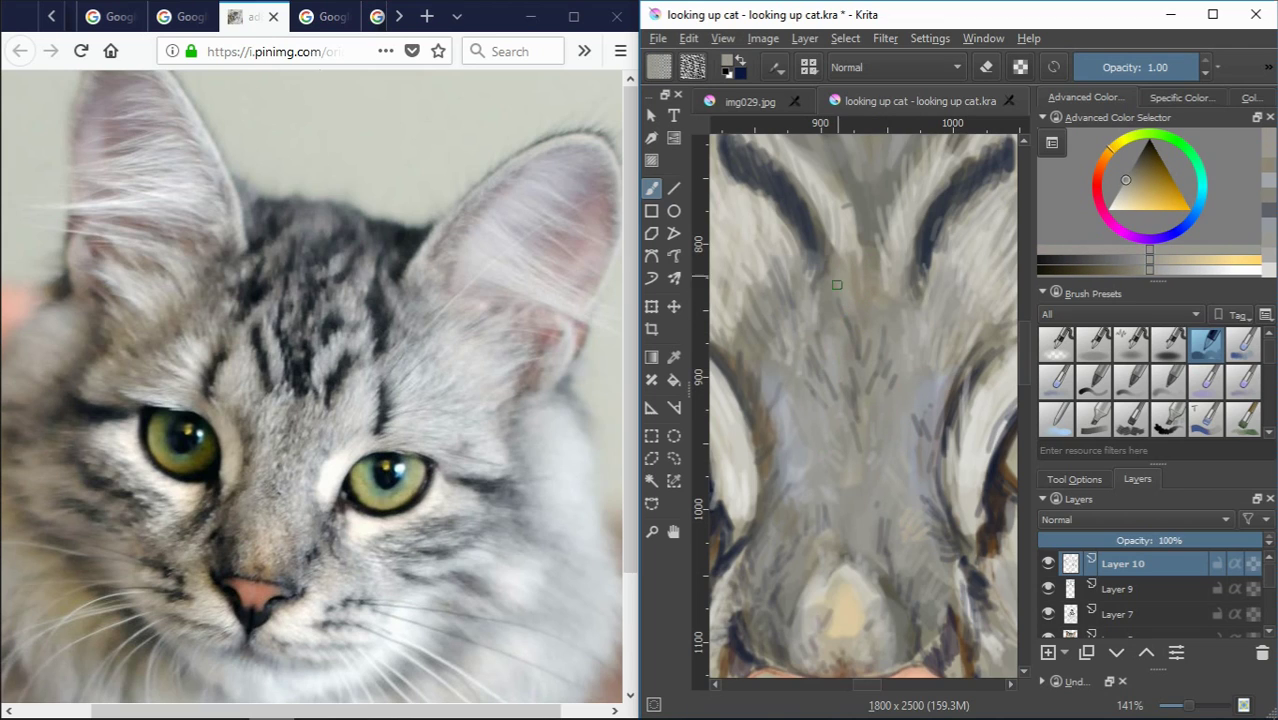
left_click(850, 305, "ctrl")
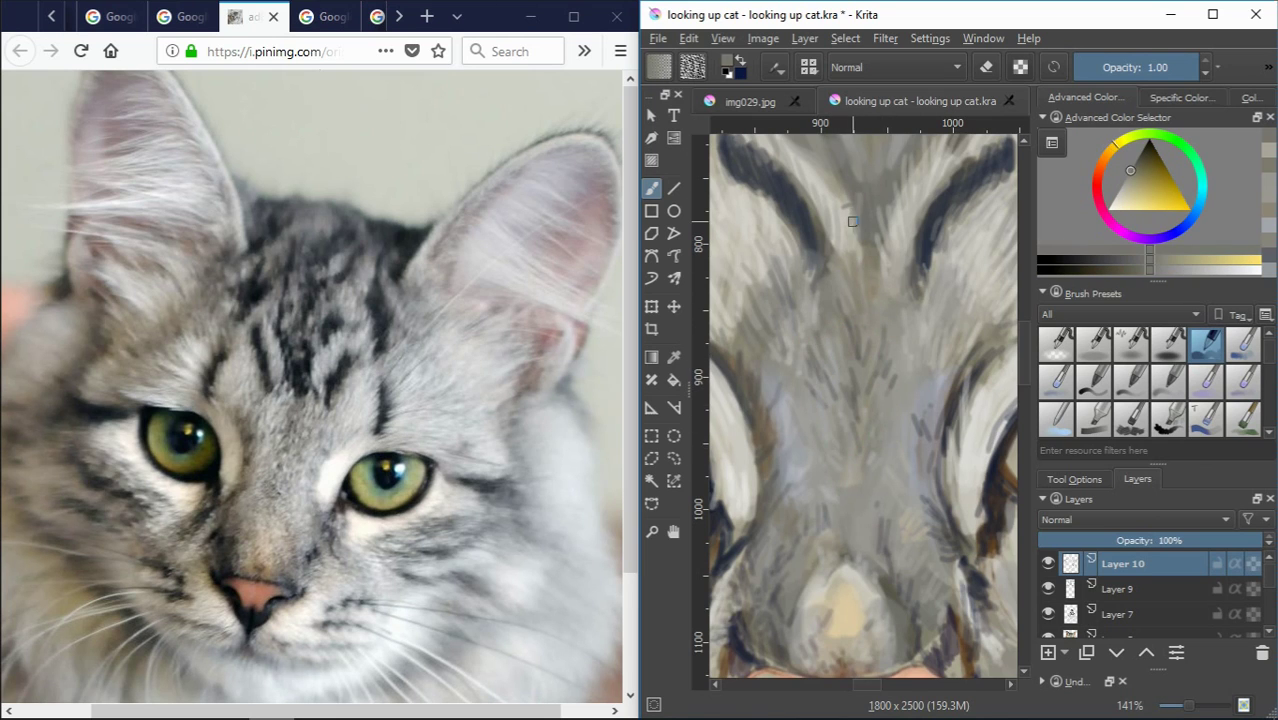
scroll(1013, 358, "up", 3)
left_click(850, 522, "ctrl")
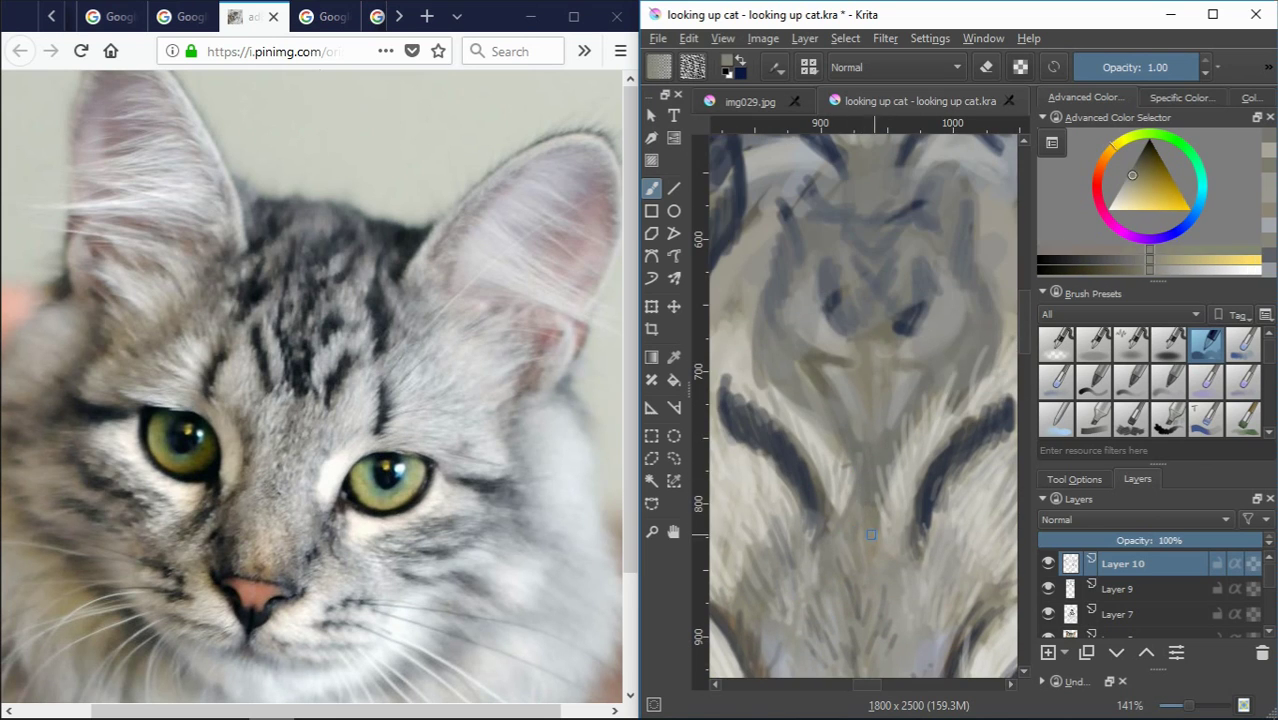
Sample lighter and darker fur greys and paint a light stroke up the forehead
left_click(915, 485, "ctrl")
left_click(848, 436, "ctrl")
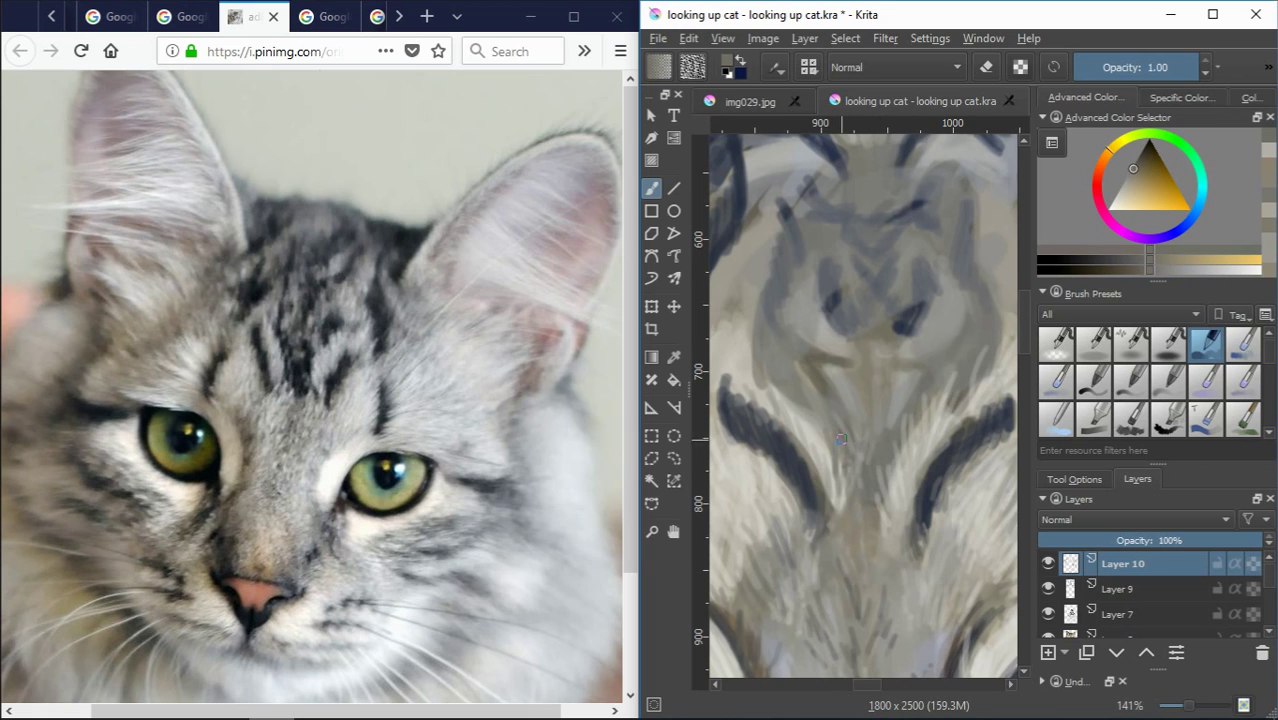
left_click(780, 410, "ctrl")
scroll(778, 328, "down", 2)
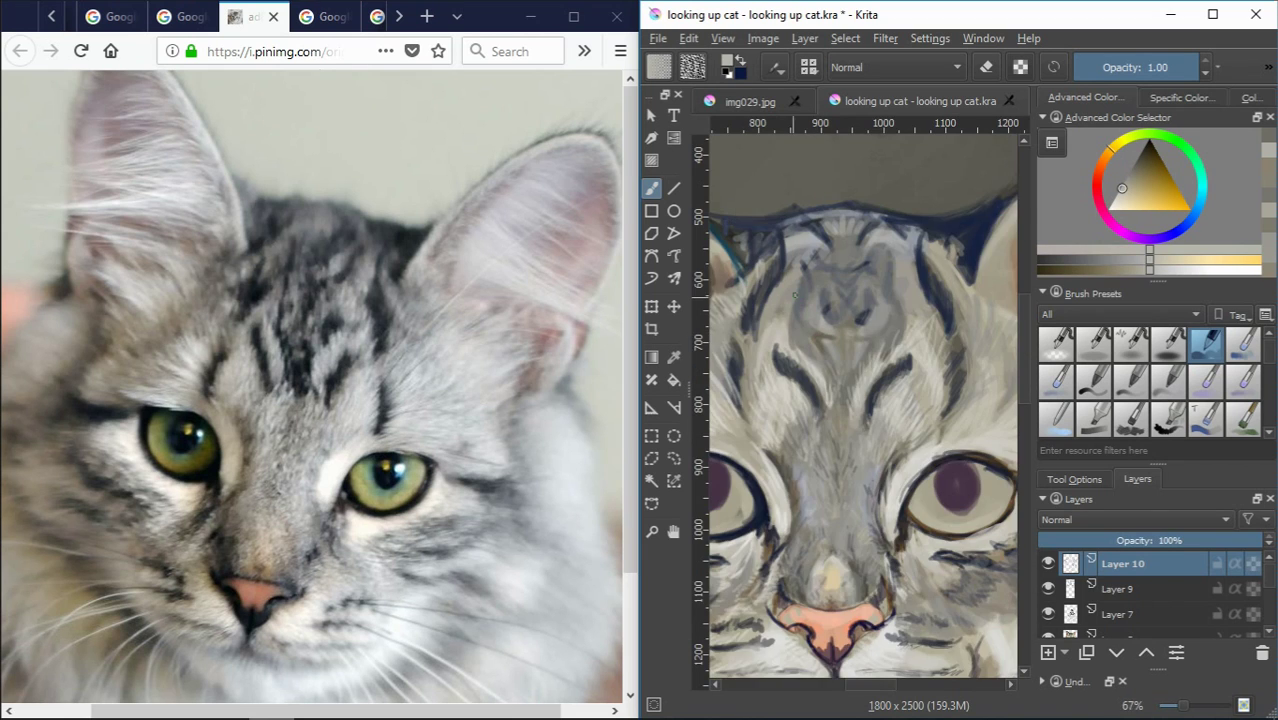
scroll(772, 299, "up", 1)
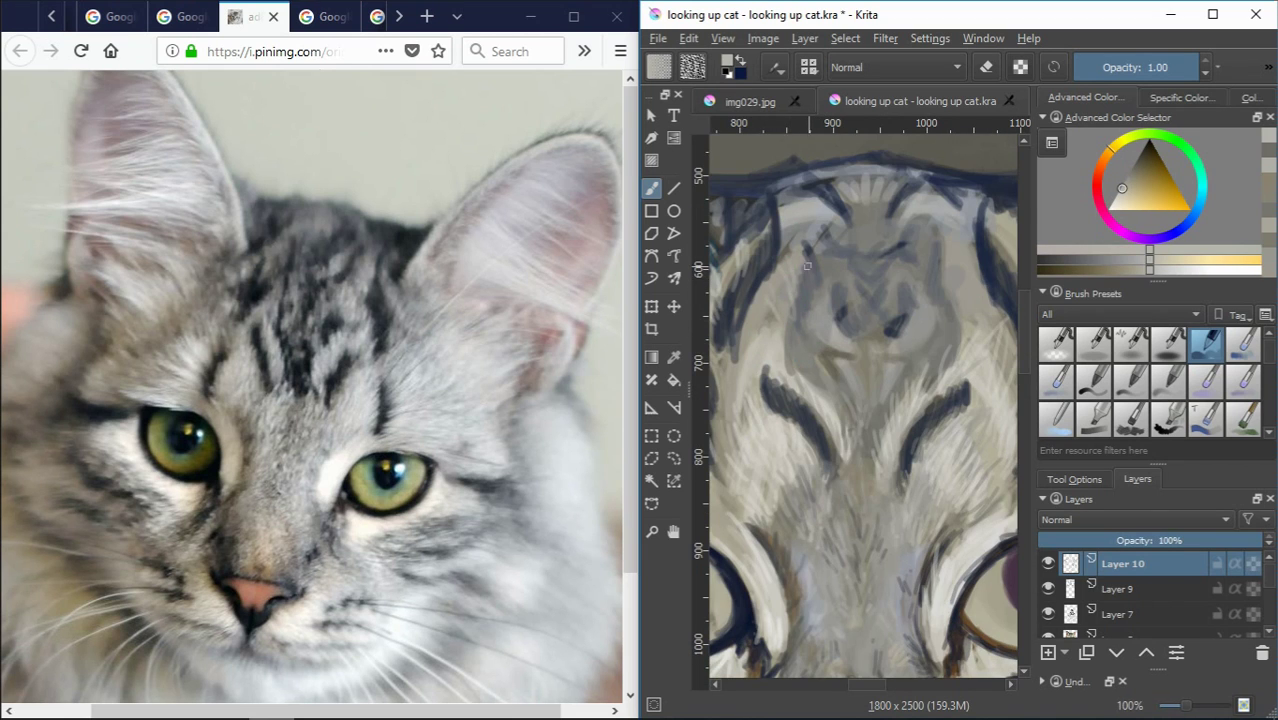
left_click_drag(786, 309, 788, 208)
Sample light bluish-grey, tan and grey-tan tones from the forehead fur
scroll(800, 223, "up", 2)
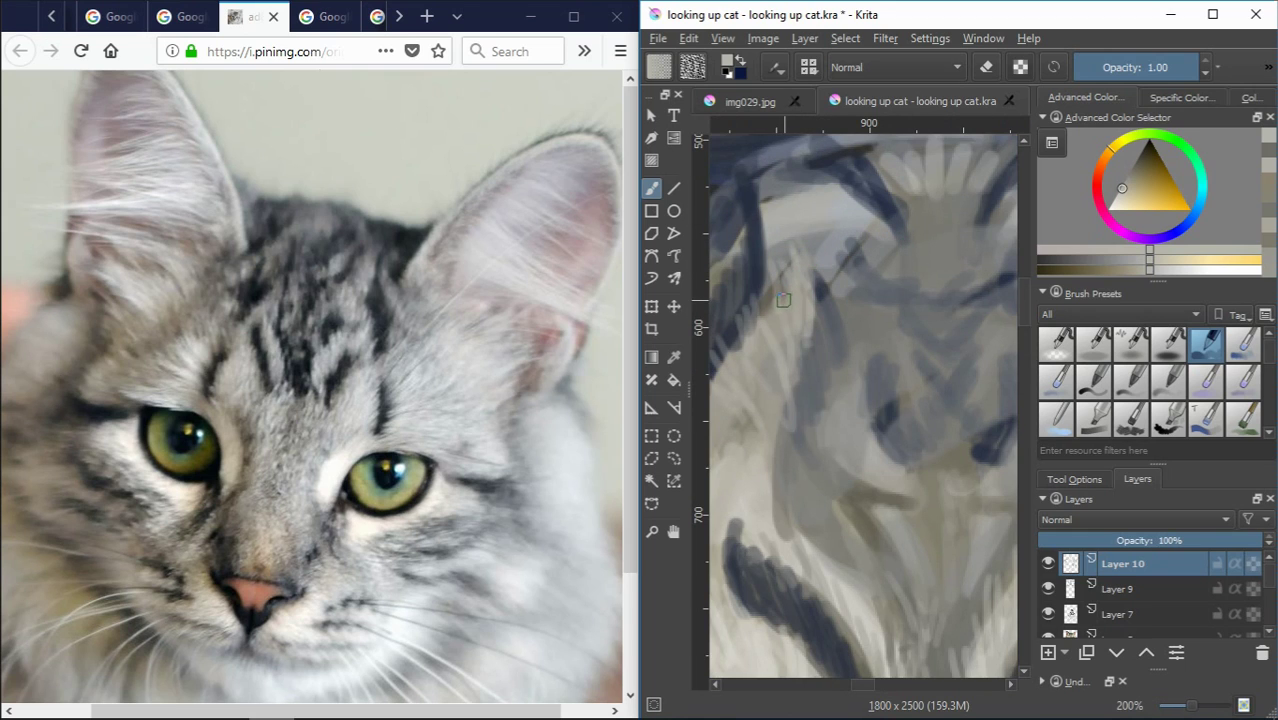
left_click(785, 245, "ctrl")
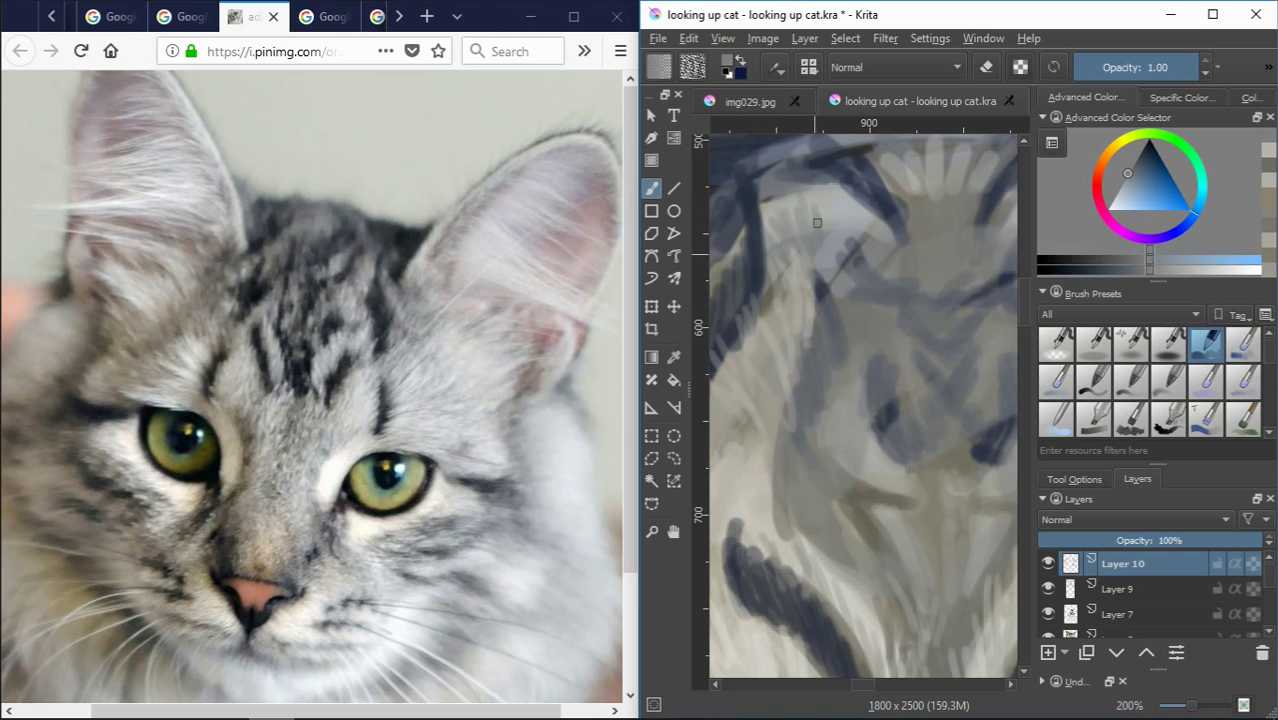
scroll(789, 316, "down", 1)
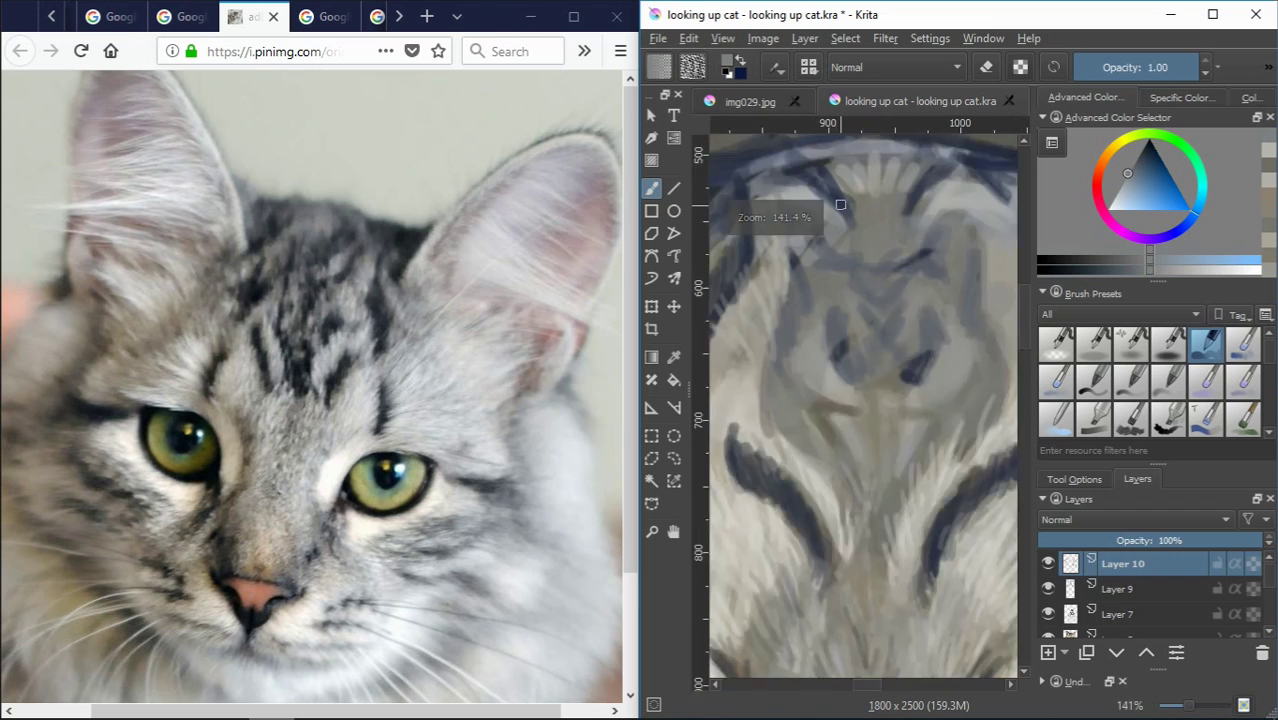
scroll(789, 316, "down", 1)
scroll(789, 316, "up", 1)
left_click(764, 438, "ctrl")
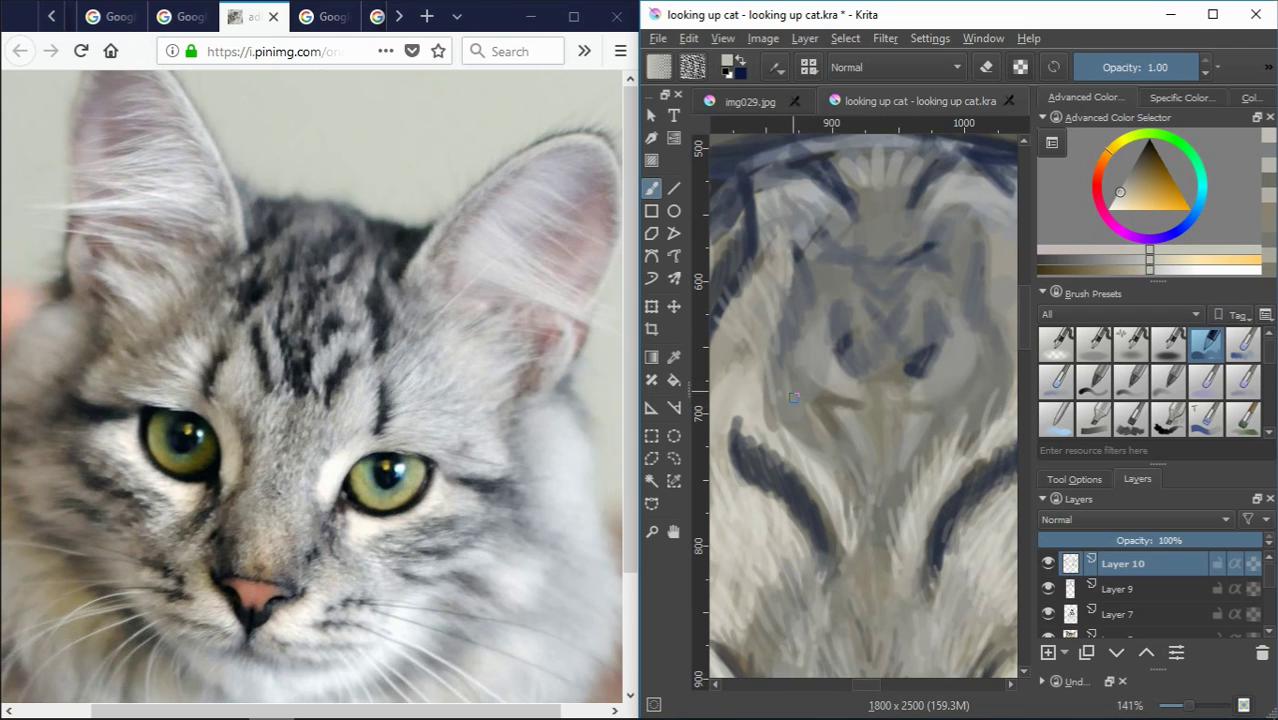
left_click(757, 380, "ctrl")
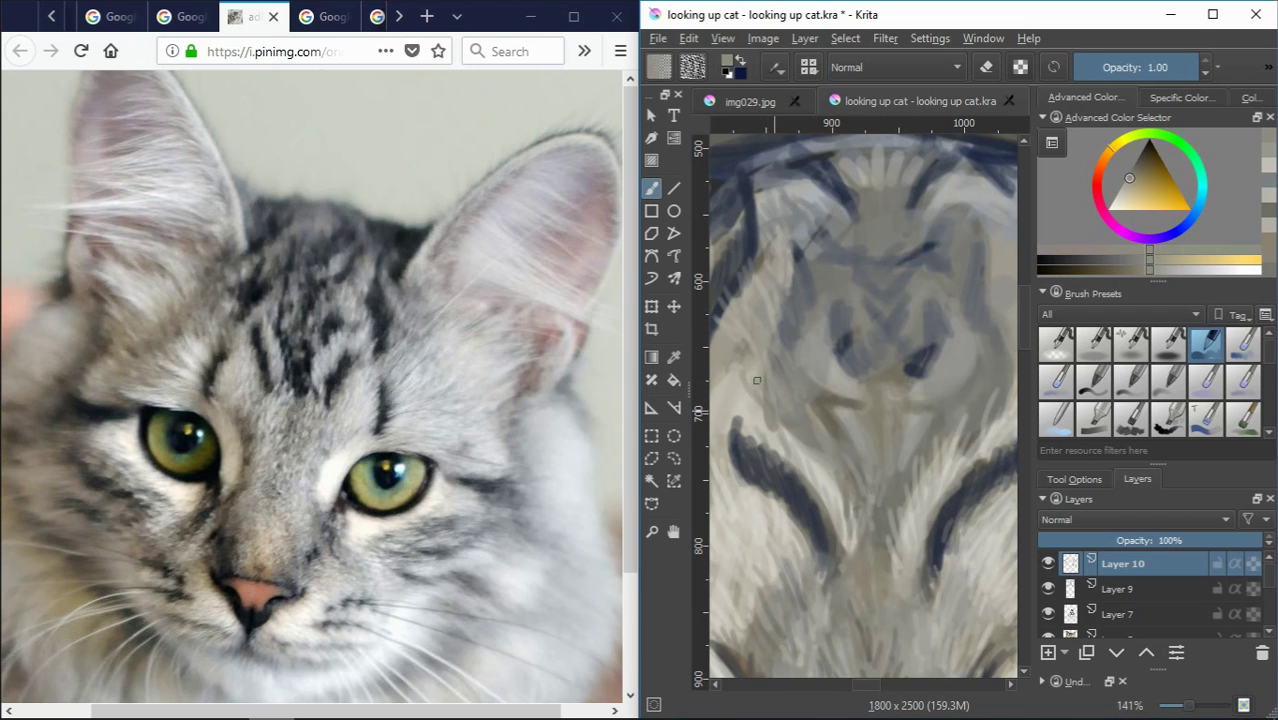
Paint light fur strokes across the forehead using a lighter sampled fur tone
left_click(812, 405, "ctrl")
scroll(802, 318, "down", 2)
scroll(802, 318, "up", 2)
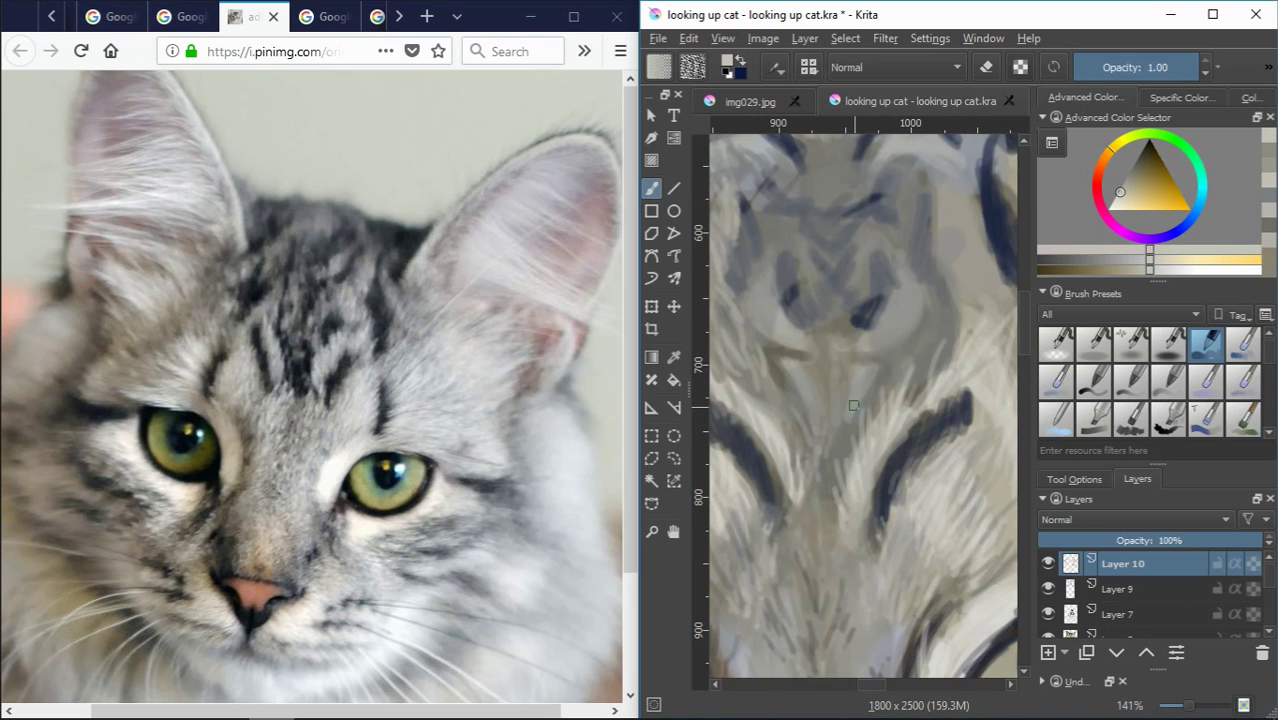
left_click_drag(792, 340, 818, 440)
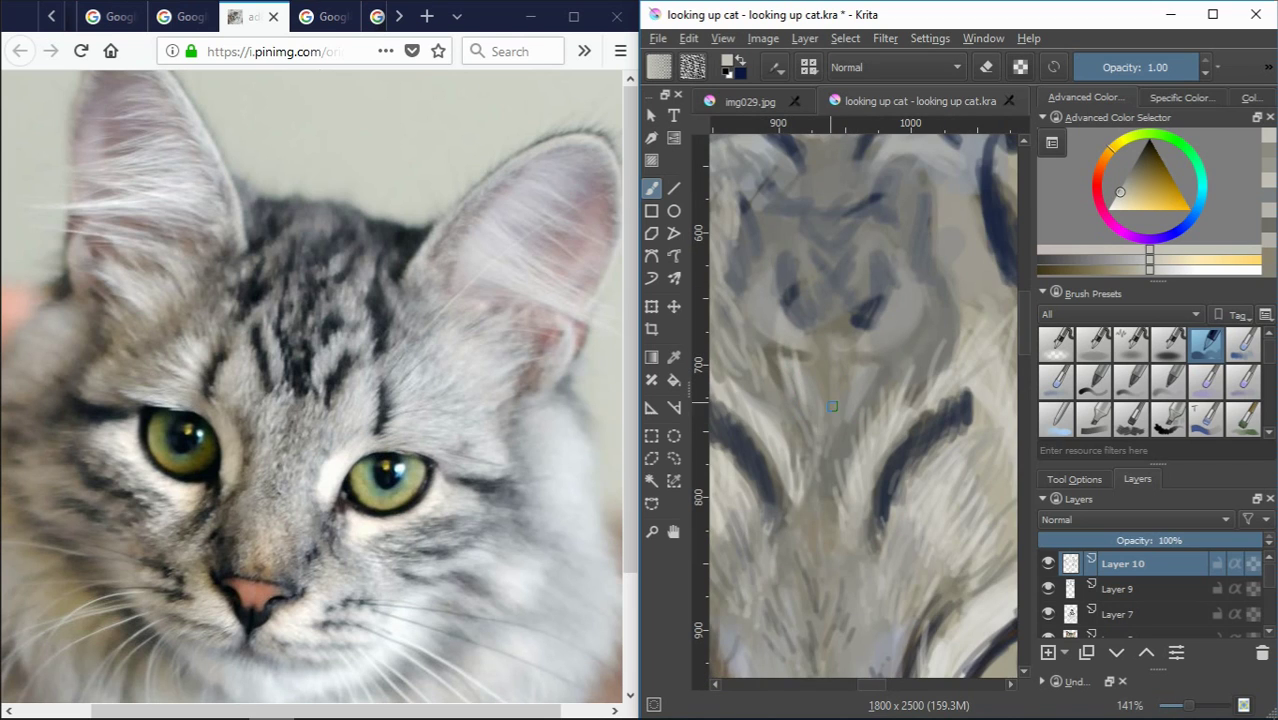
left_click_drag(870, 378, 876, 326)
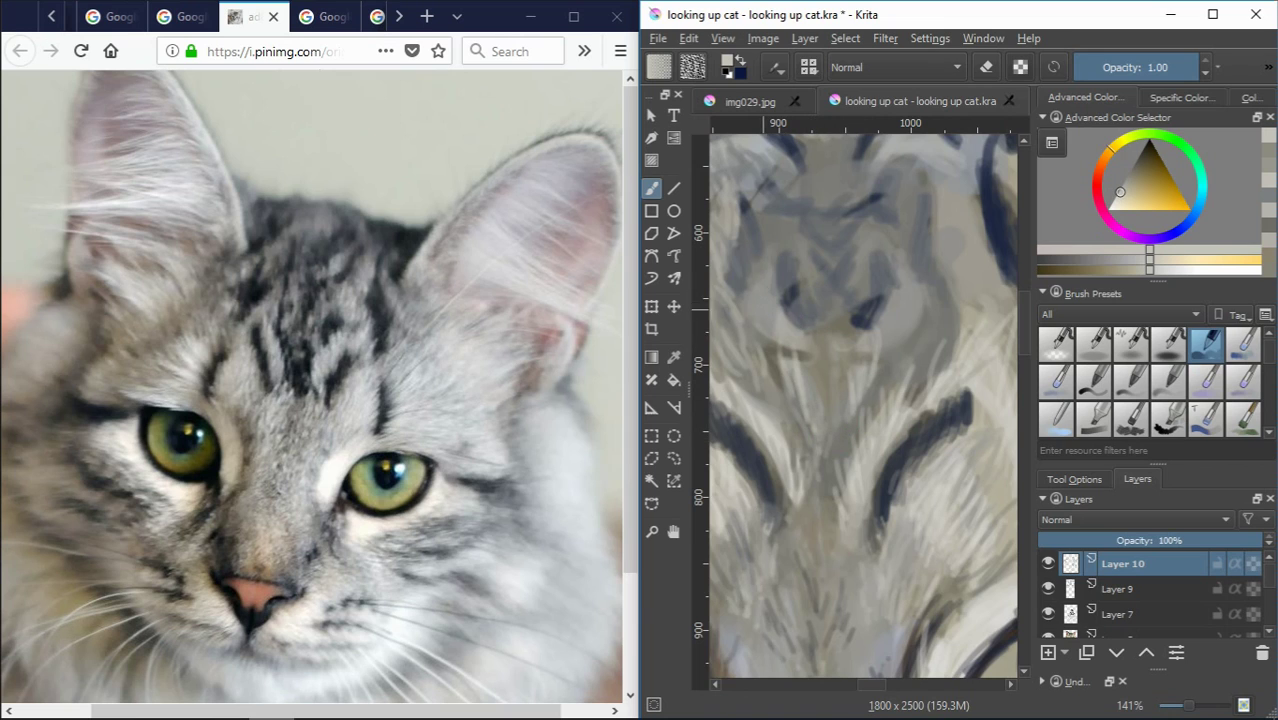
Add a short pale yellowish-grey stroke near the forehead top and sample grey-yellow tones
left_click(749, 245, "ctrl")
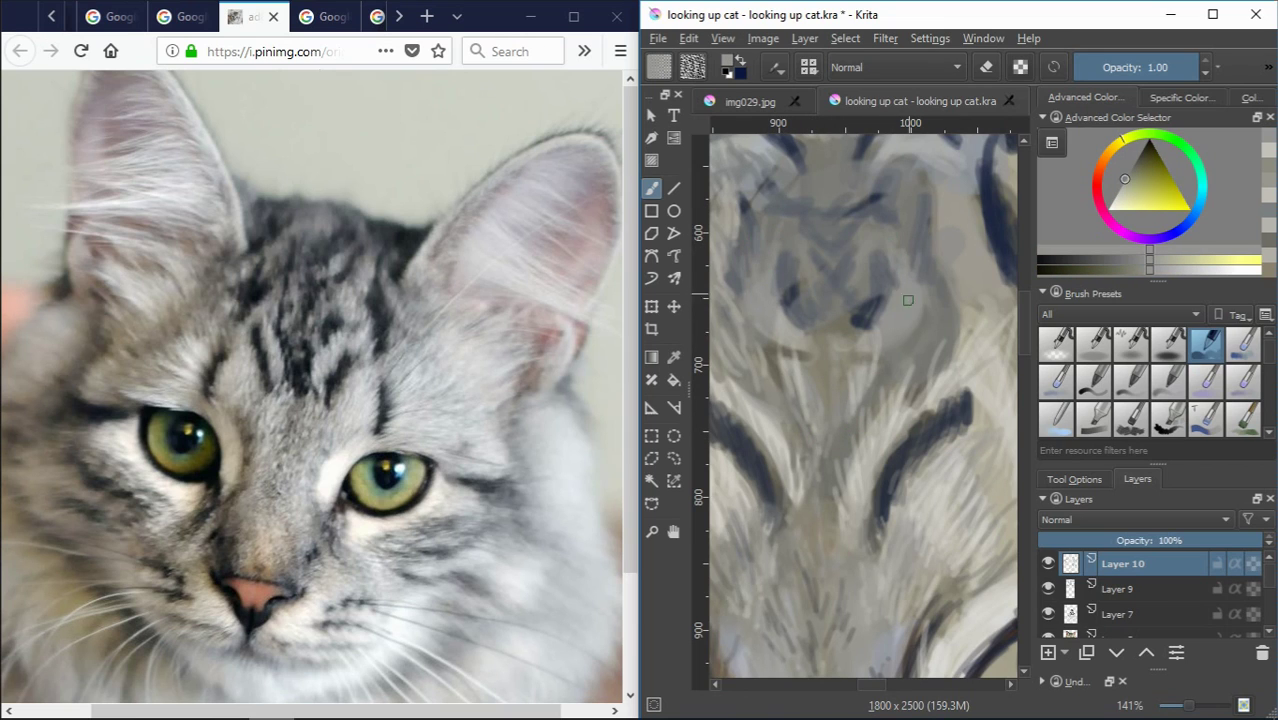
left_click_drag(876, 208, 860, 240)
left_click(778, 352, "ctrl")
left_click(766, 330, "ctrl")
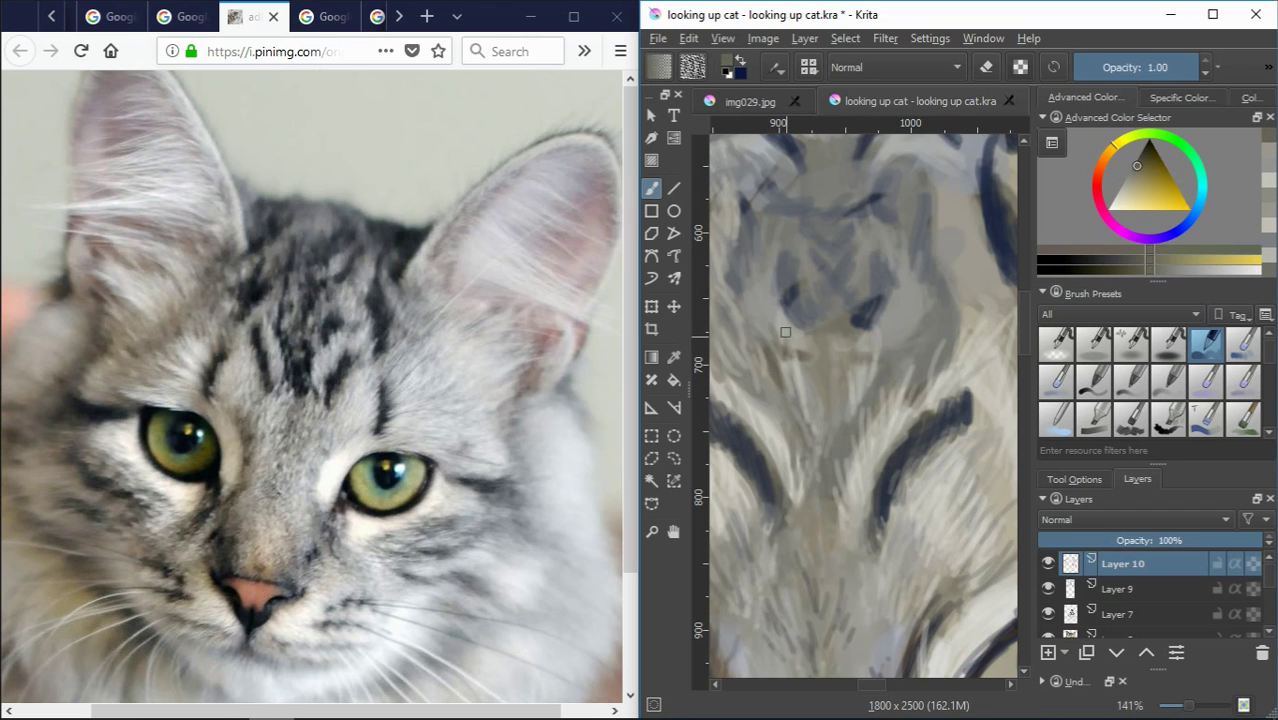
left_click(900, 405, "ctrl")
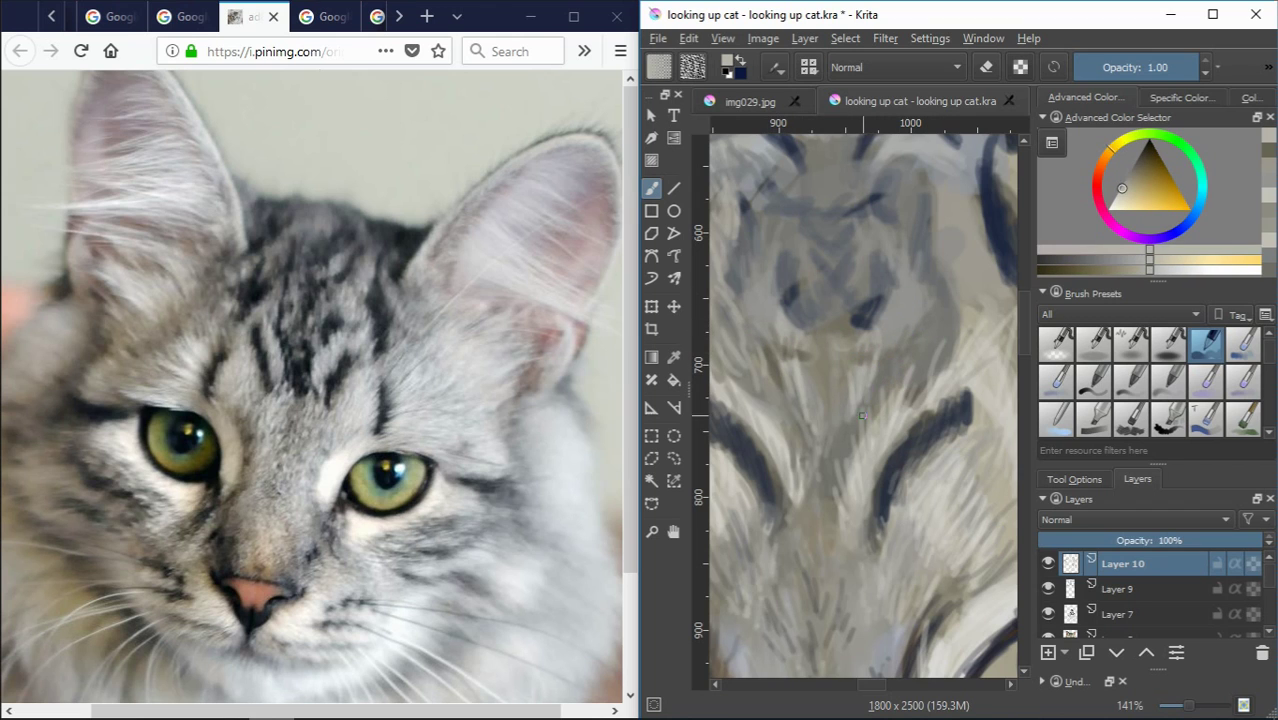
key("1")
key("plus")
key("plus")
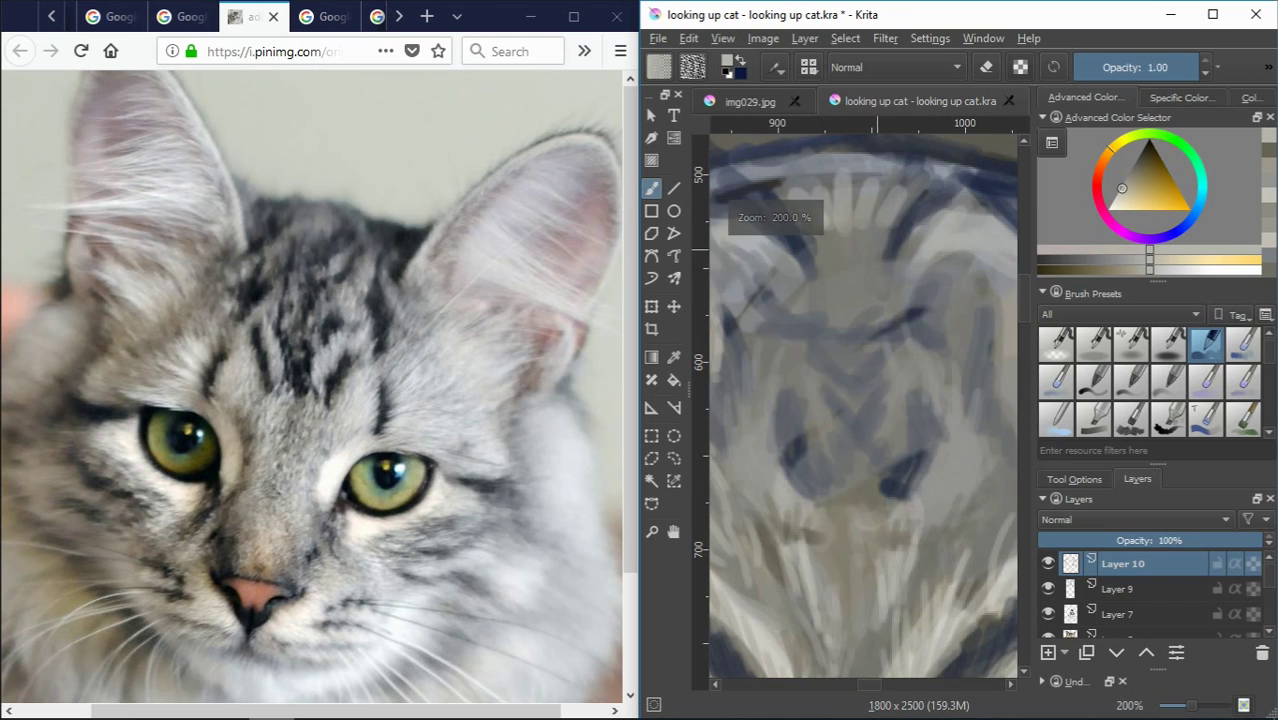
Sample grey-blue and yellowish-grey tones and paint light hair strands over the head outline
left_click(858, 226, "ctrl")
scroll(864, 240, "down", 3)
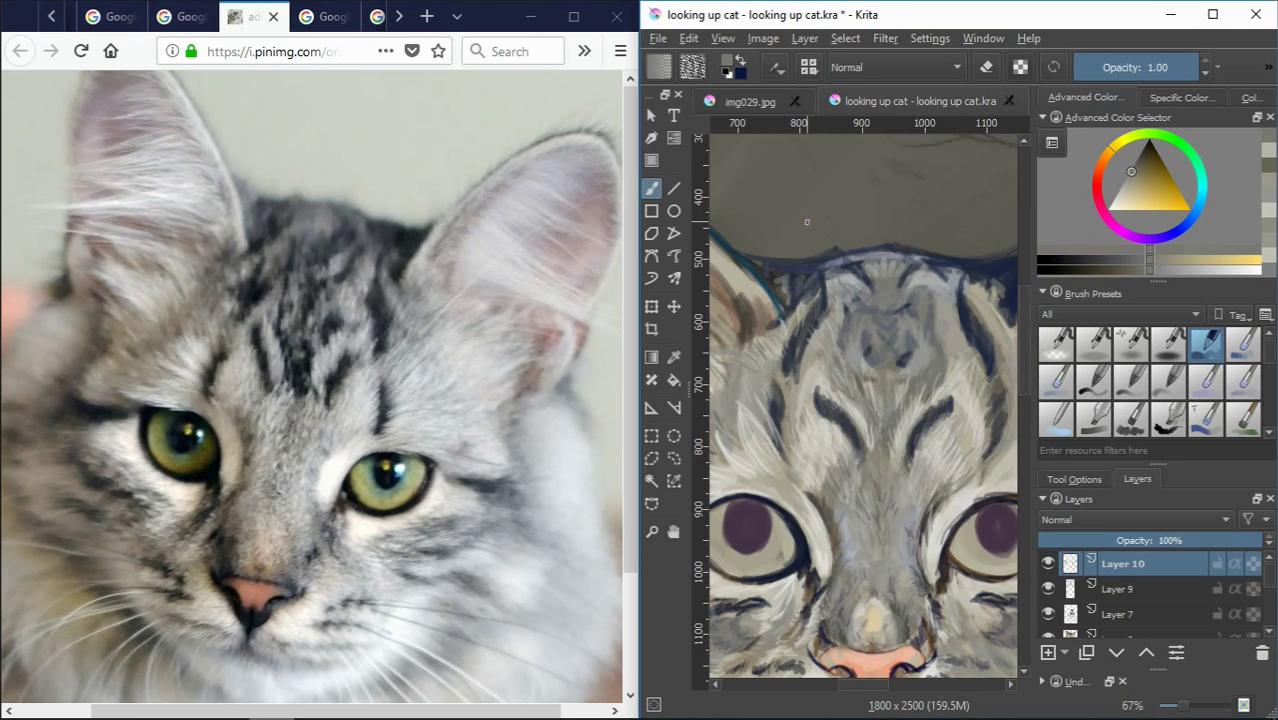
scroll(746, 253, "up", 2)
left_click(748, 256, "ctrl")
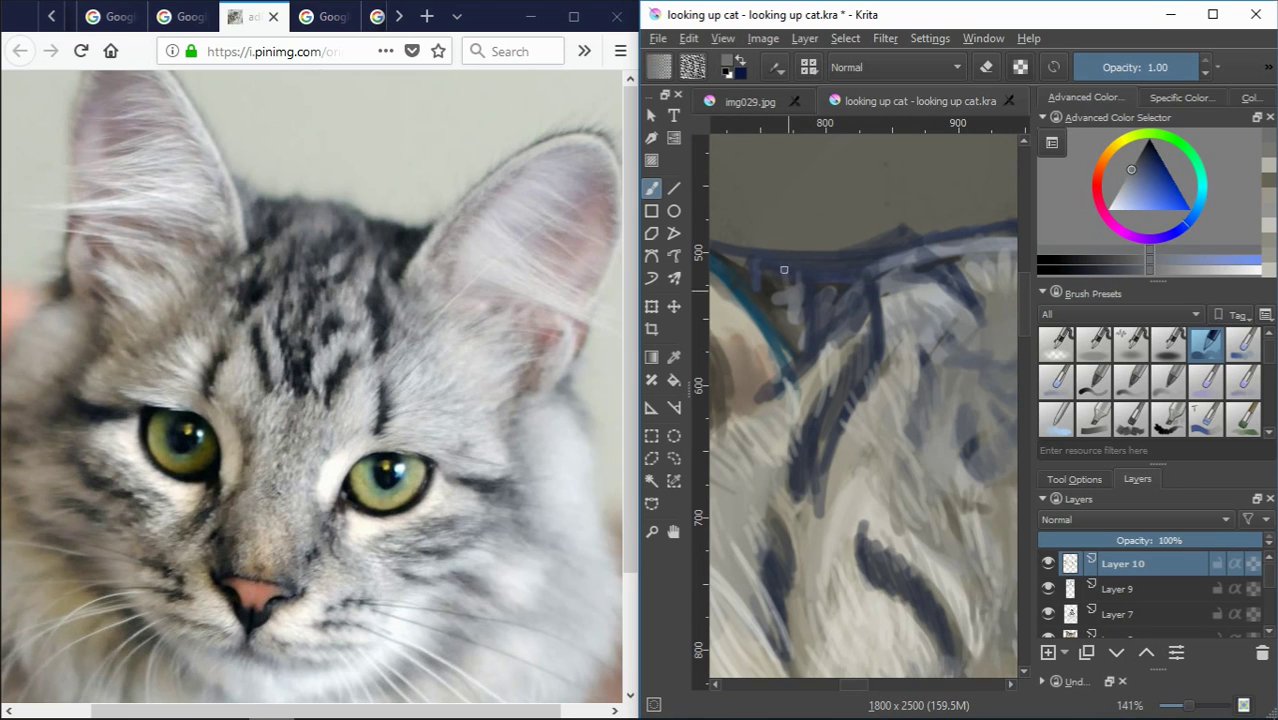
left_click(832, 278, "ctrl")
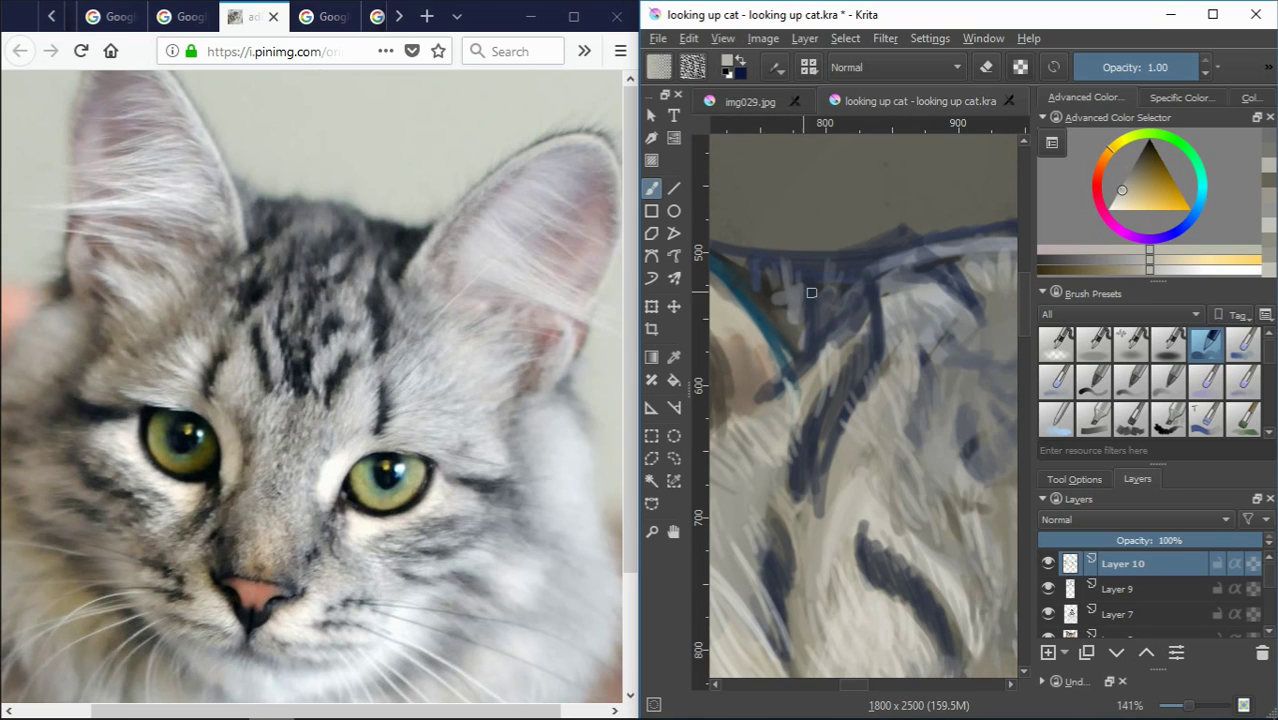
mouse_move(771, 255)
left_mouse_down()
mouse_move(756, 277)
mouse_move(762, 261)
mouse_move(768, 296)
left_mouse_up()
Paint more light blue hair strands along the head outline and sample blue-greys
left_click(760, 262, "ctrl")
mouse_move(748, 240)
left_mouse_down()
mouse_move(744, 284)
mouse_move(790, 300)
left_mouse_up()
left_click(789, 329, "ctrl")
left_click(818, 316, "ctrl")
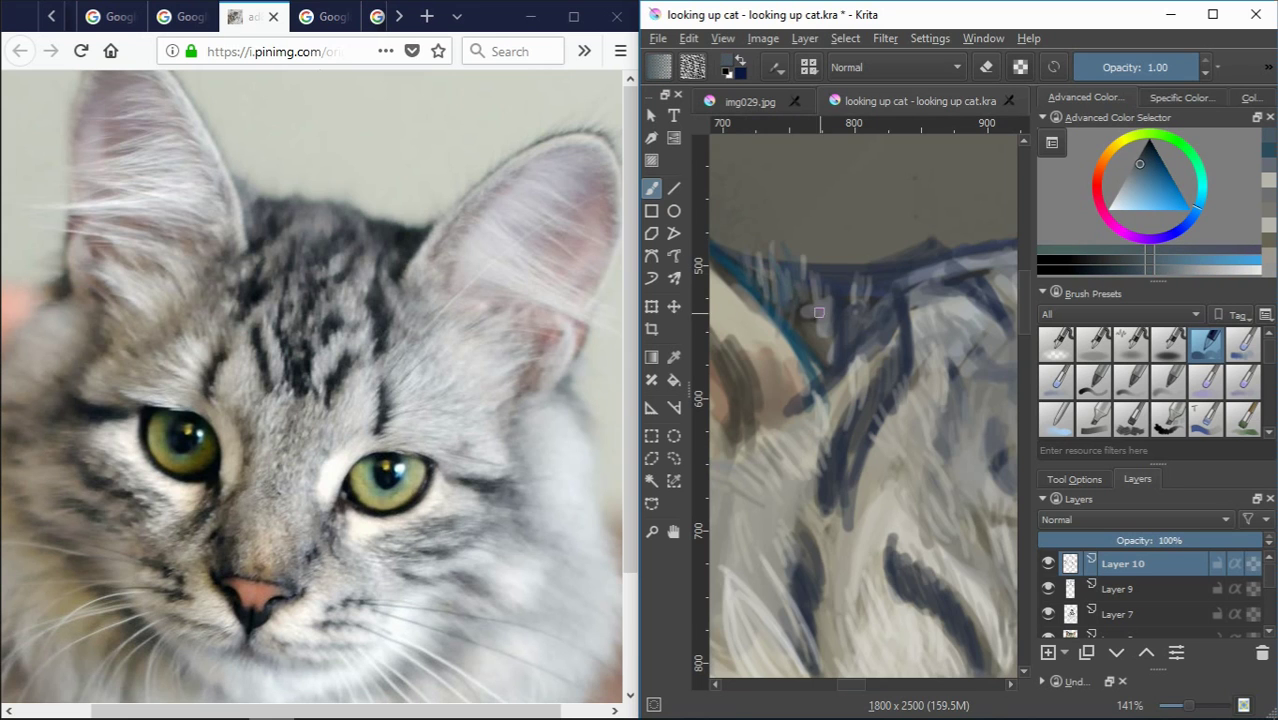
scroll(818, 313, "down", 3)
Paint small yellowish-grey fur strokes above the eye, then pan across the forehead
scroll(808, 382, "up", 1)
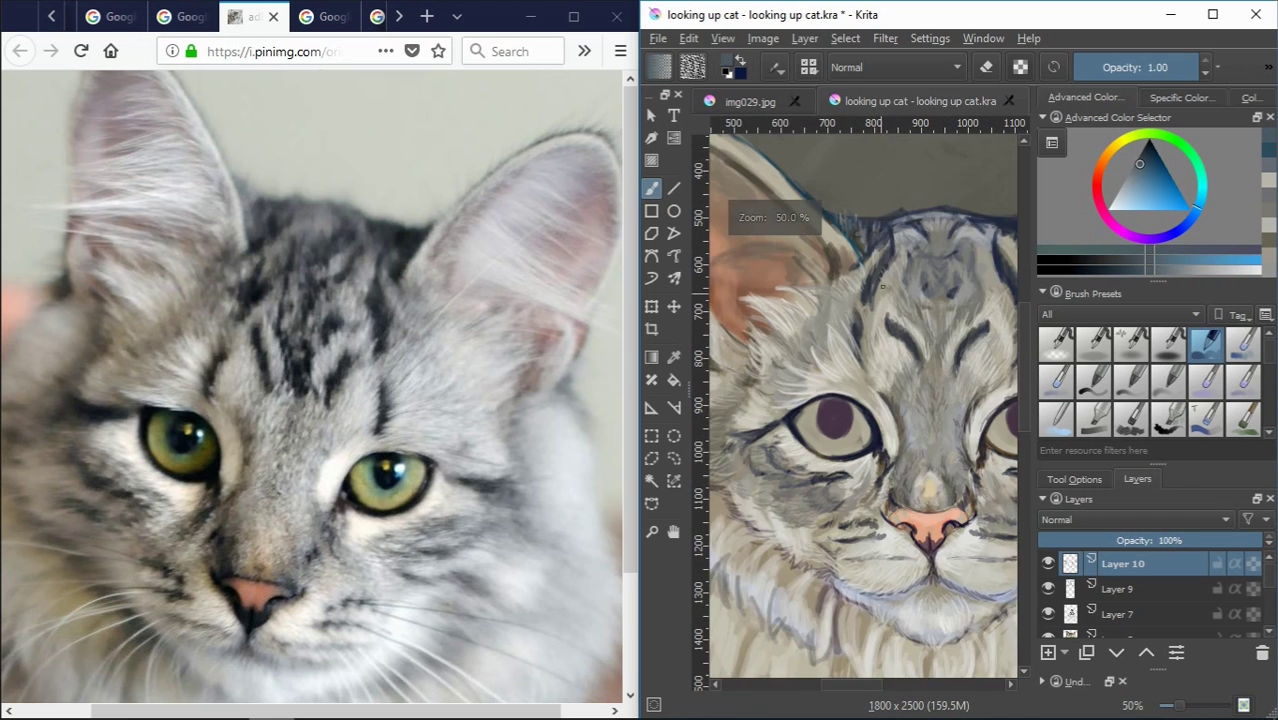
scroll(808, 382, "up", 1)
left_click(785, 290, "ctrl")
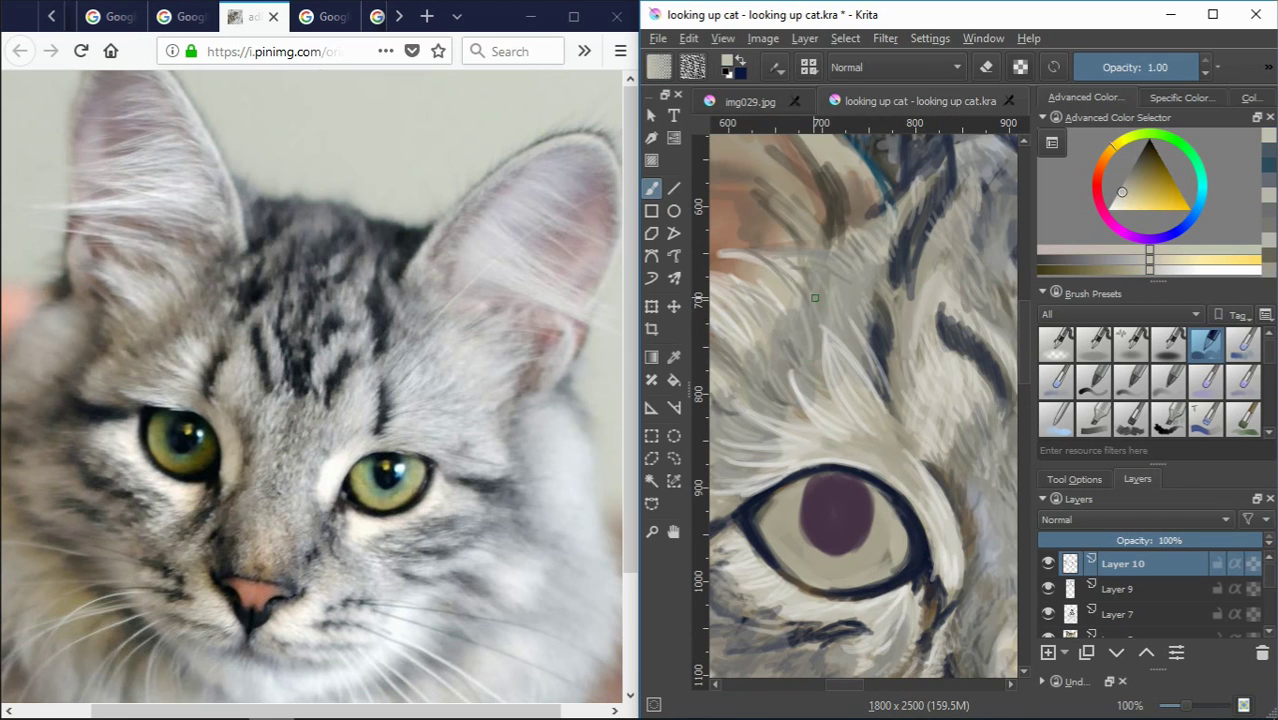
mouse_move(790, 326)
left_mouse_down()
mouse_move(775, 360)
mouse_move(794, 345)
left_mouse_up()
scroll(819, 397, "down", 2)
scroll(940, 241, "up", 2)
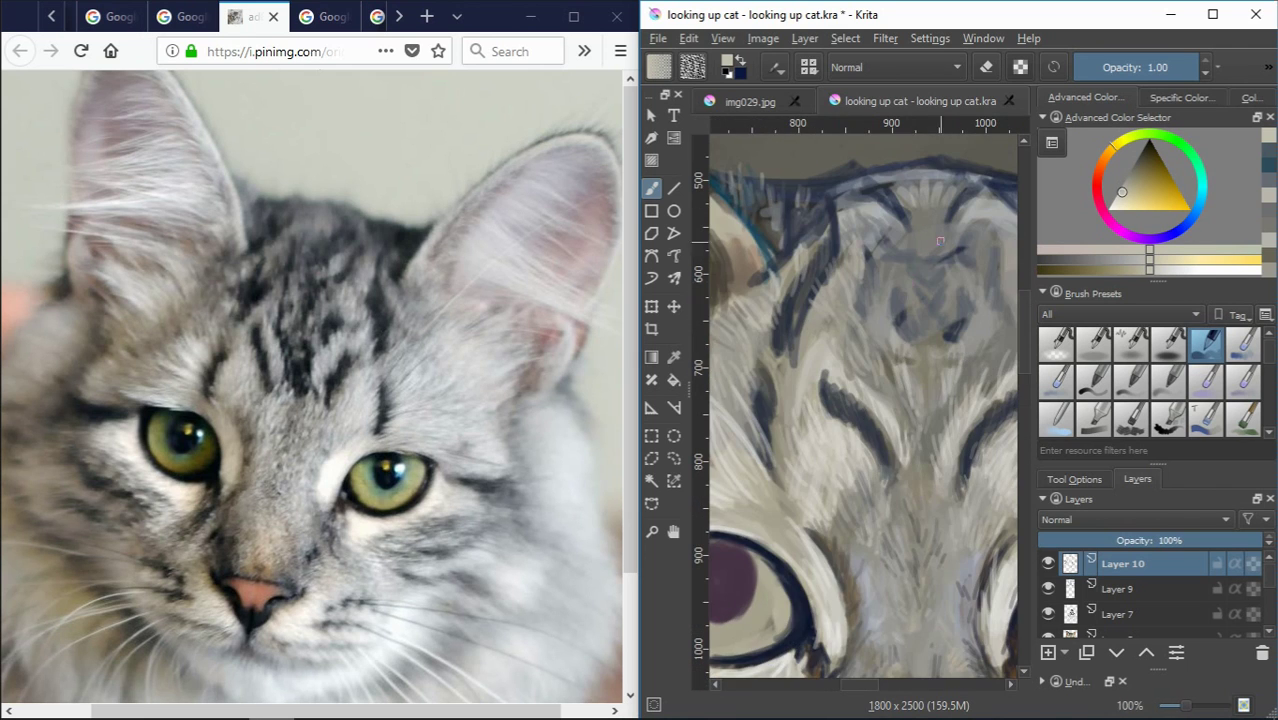
mouse_move(873, 688)
left_mouse_down()
mouse_move(895, 685)
mouse_move(882, 678)
left_mouse_up()
Sample a beige-grey from the forehead and paint light beige vertical strokes there
left_click(940, 323, "ctrl")
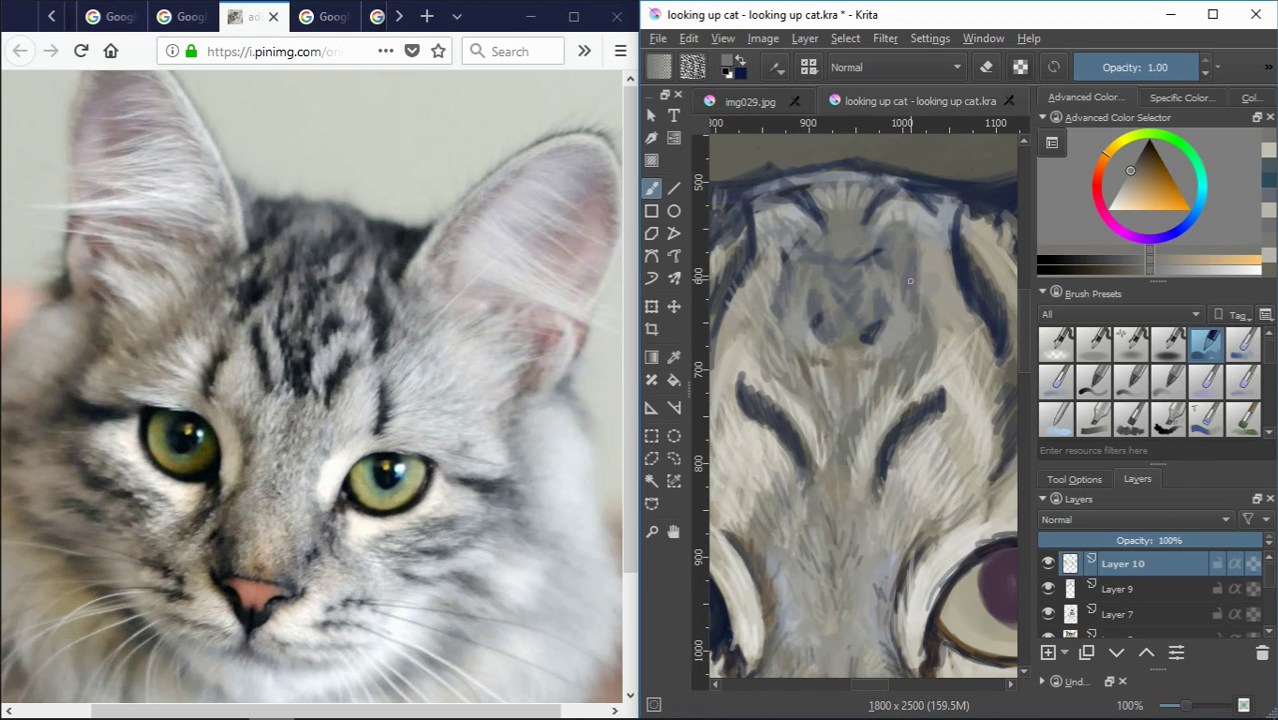
left_click(922, 297, "ctrl")
scroll(886, 271, "up", 1)
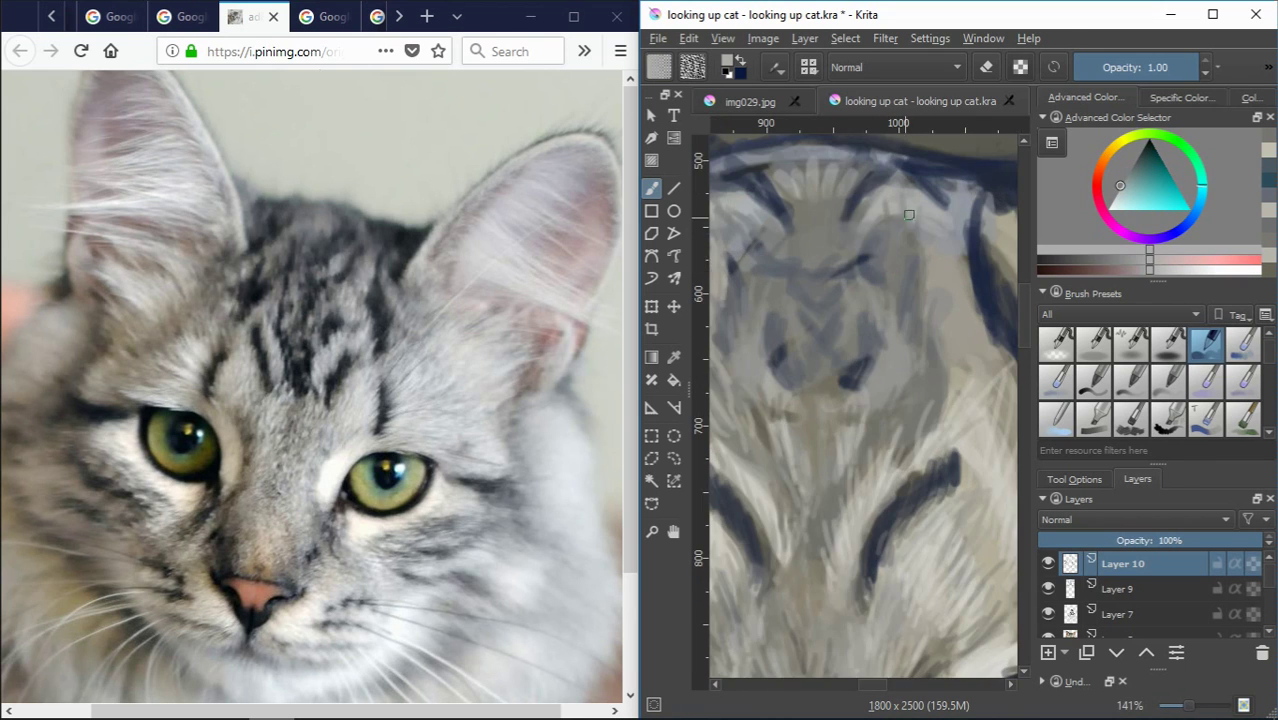
scroll(908, 214, "up", 2)
left_click(858, 220, "ctrl")
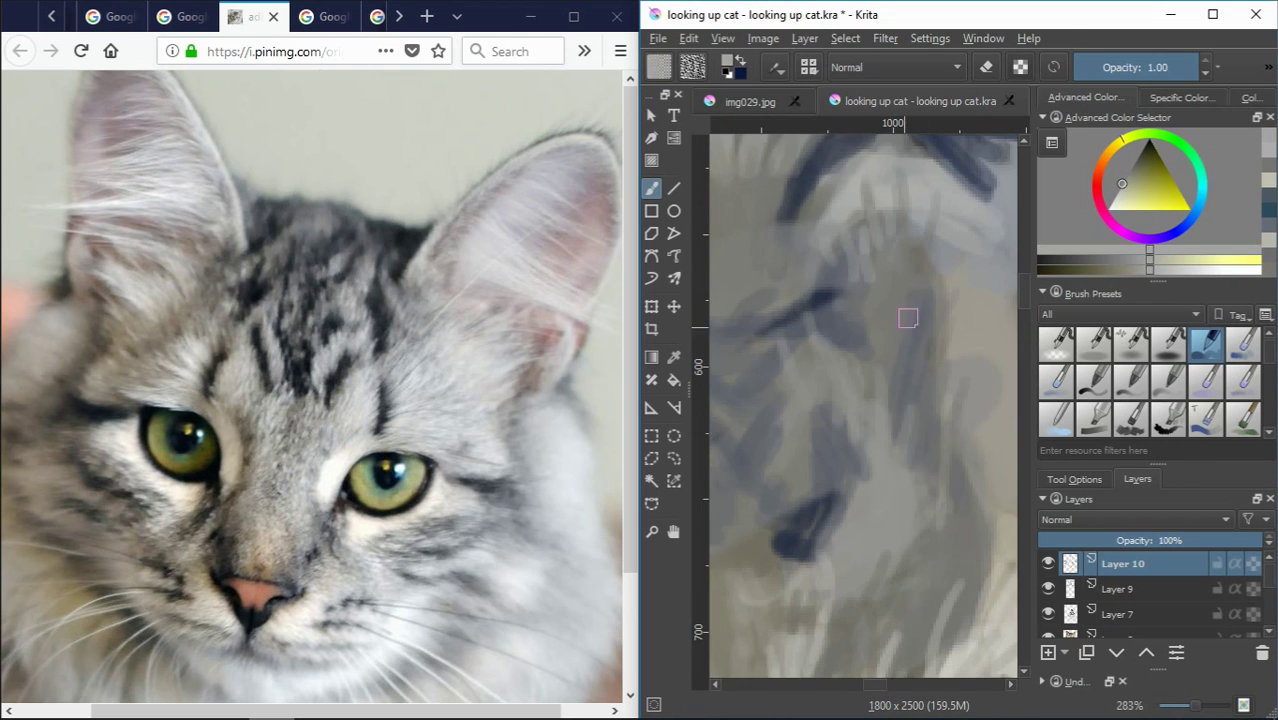
left_click_drag(912, 290, 916, 350)
mouse_move(868, 306)
left_mouse_down()
mouse_move(878, 384)
mouse_move(842, 356)
left_mouse_up()
mouse_move(889, 288)
left_mouse_down()
mouse_move(893, 346)
mouse_move(921, 390)
left_mouse_up()
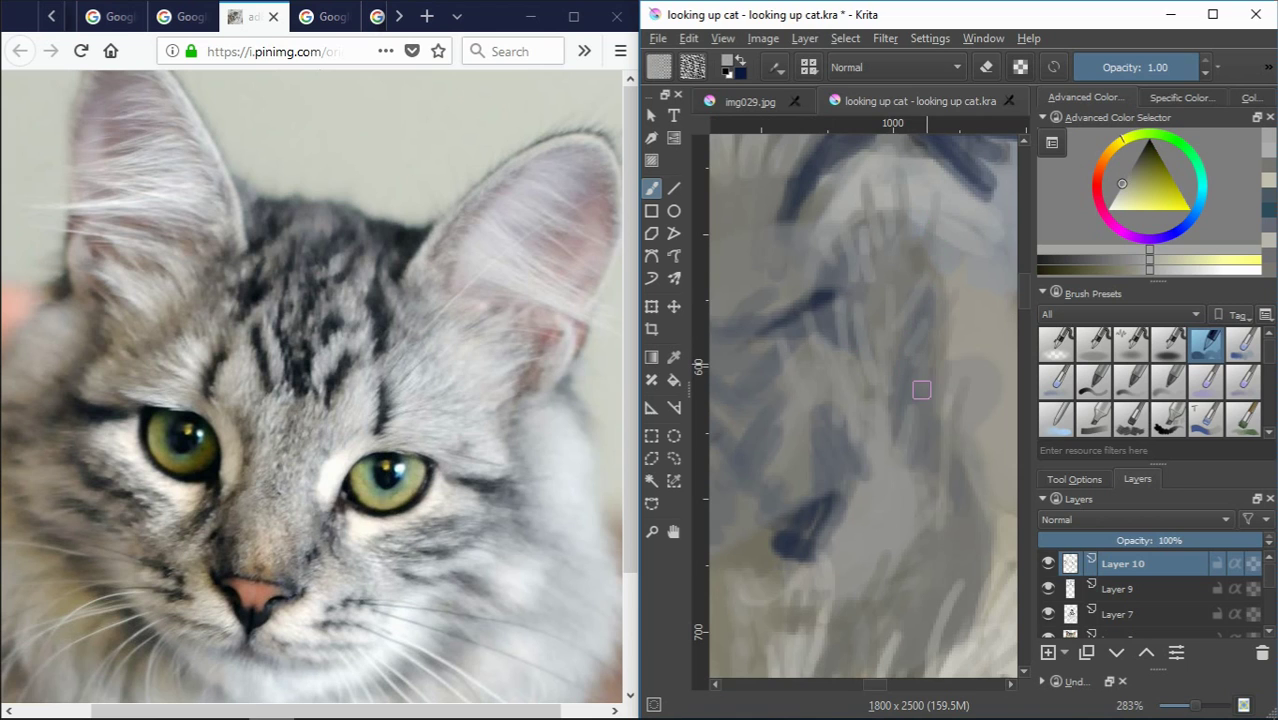
Sample darker, greyer, greenish and tan fur tones from the forehead area
scroll(921, 390, "down", 5)
scroll(905, 368, "up", 4)
left_click(920, 316, "ctrl")
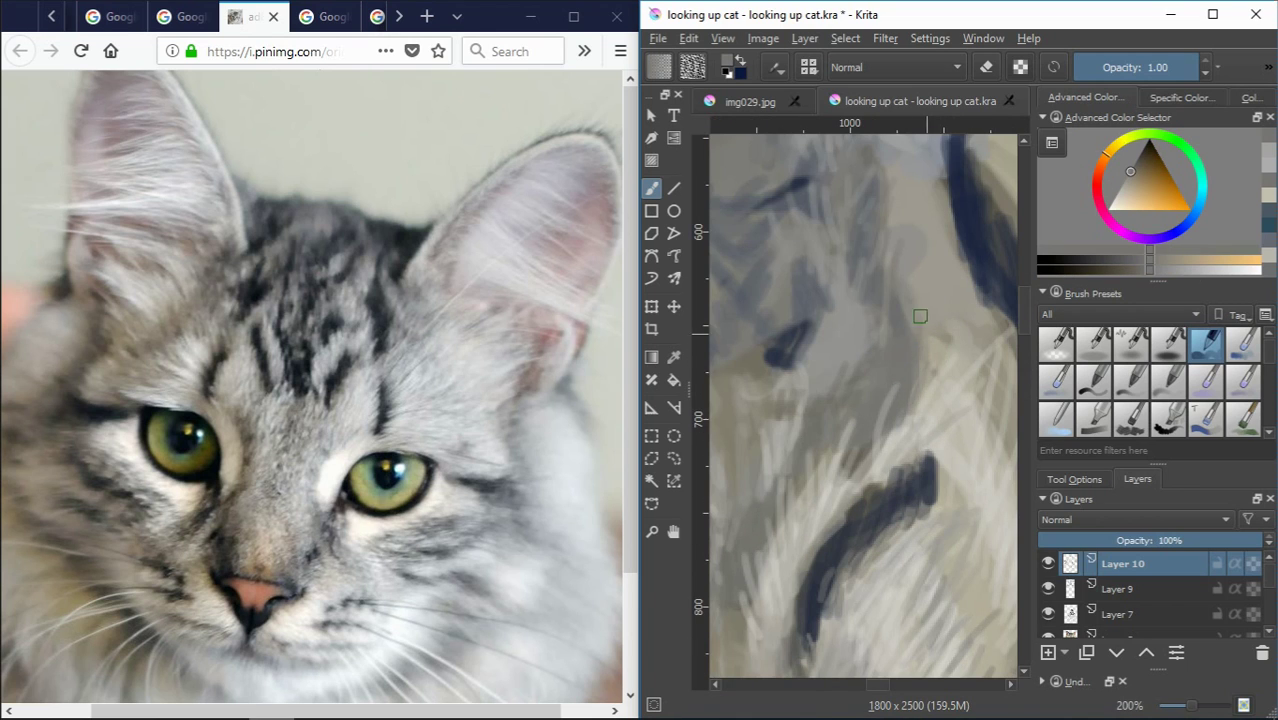
left_click(890, 375, "ctrl")
left_click(833, 372, "ctrl")
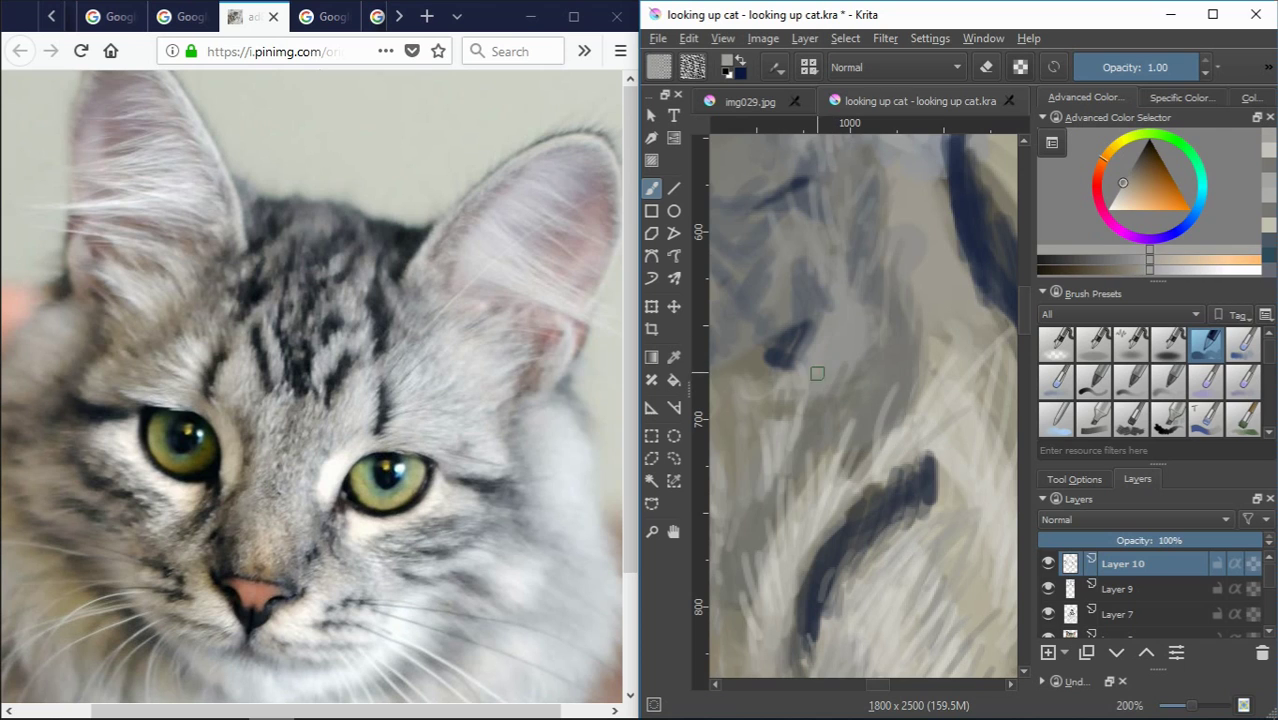
scroll(841, 337, "down", 3)
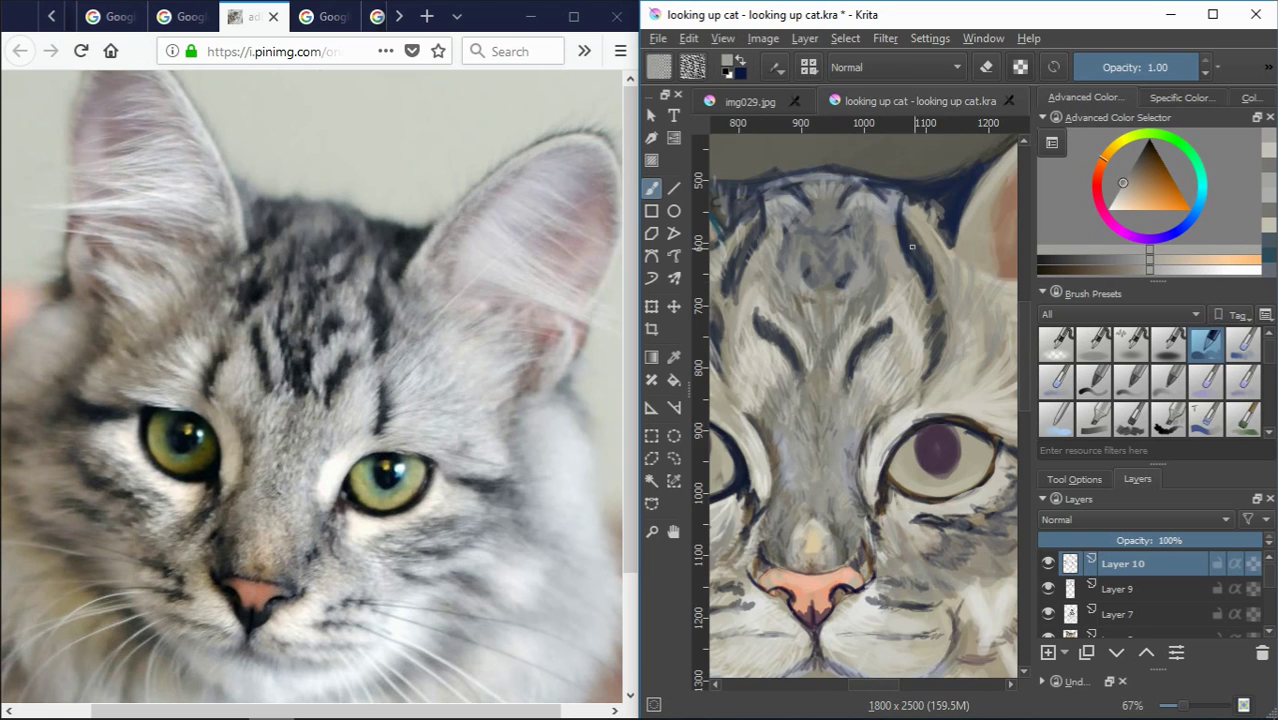
scroll(886, 304, "up", 2)
scroll(886, 304, "up", 2)
left_click(875, 320, "ctrl")
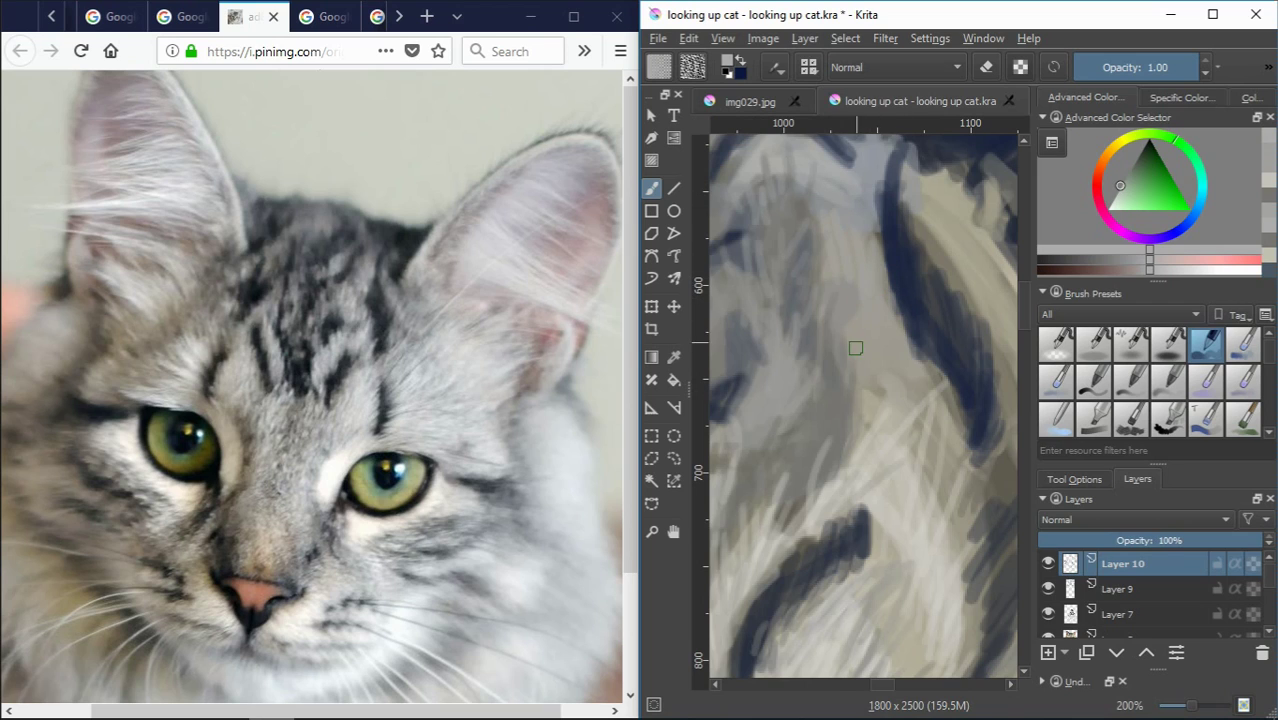
left_click(877, 489, "ctrl")
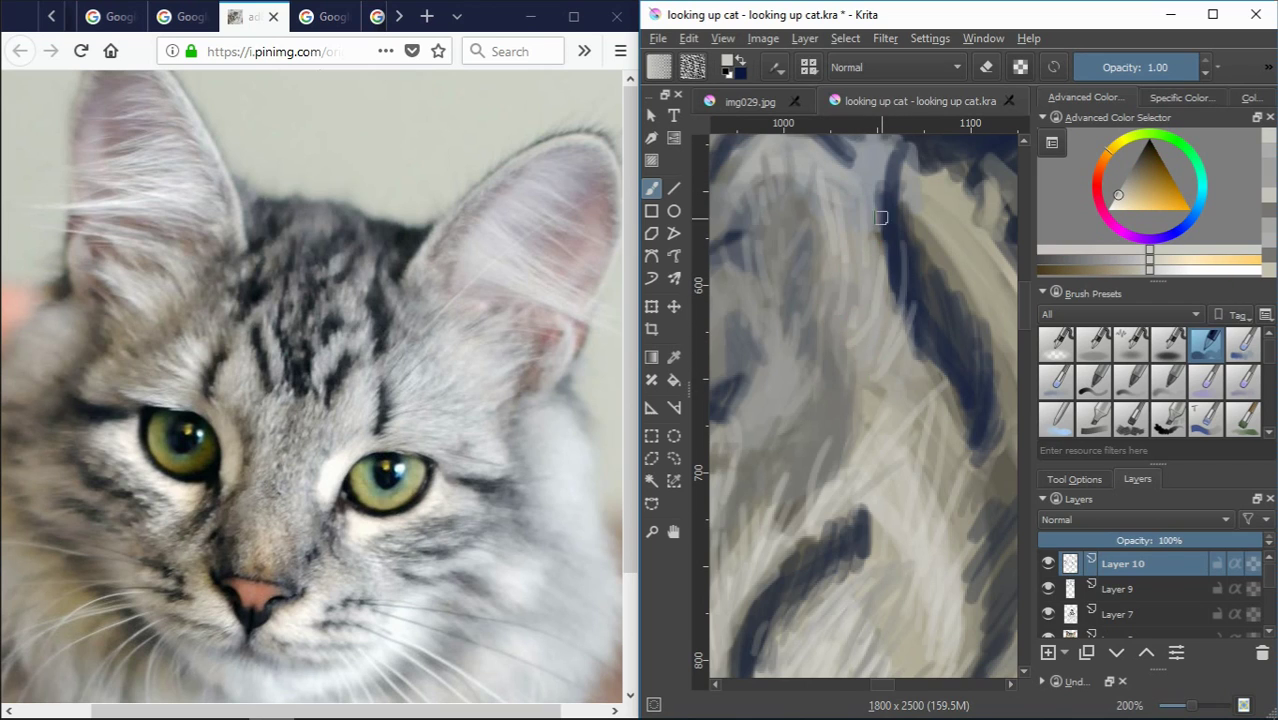
Paint light fur strokes on the forehead with a lighter sampled tone
scroll(878, 256, "down", 1)
left_click(946, 248, "ctrl")
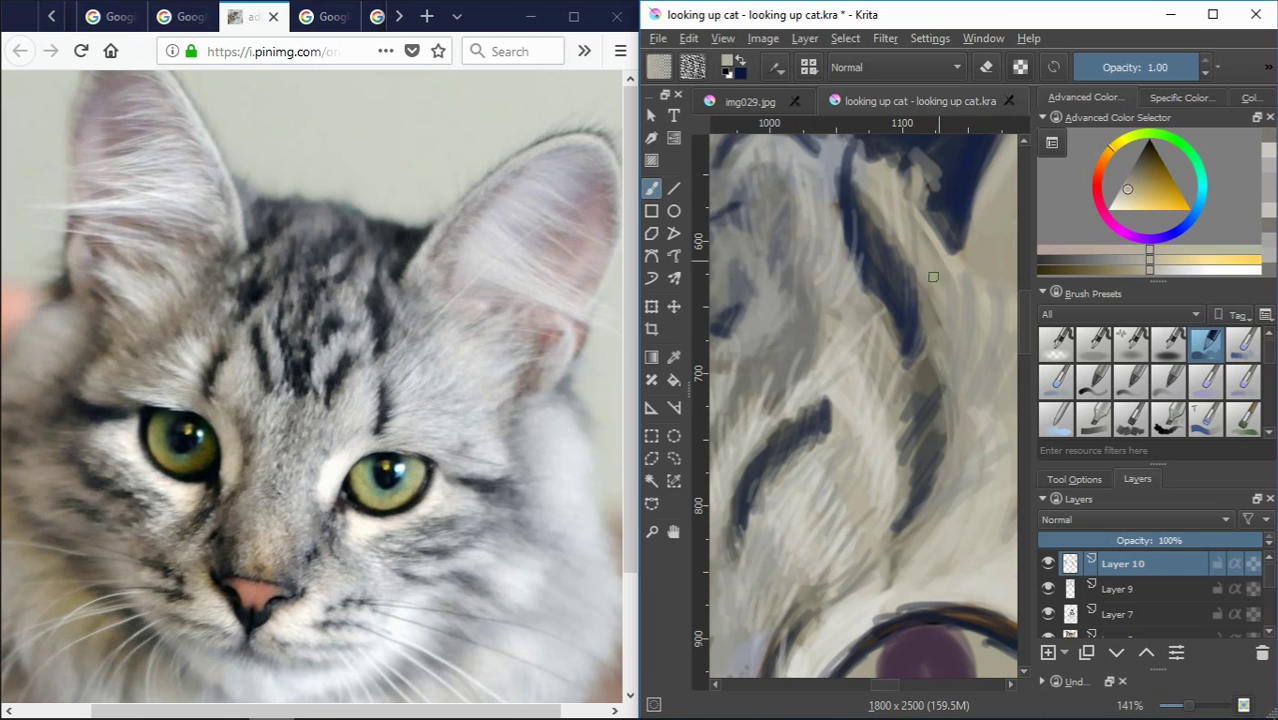
left_click(858, 160, "ctrl")
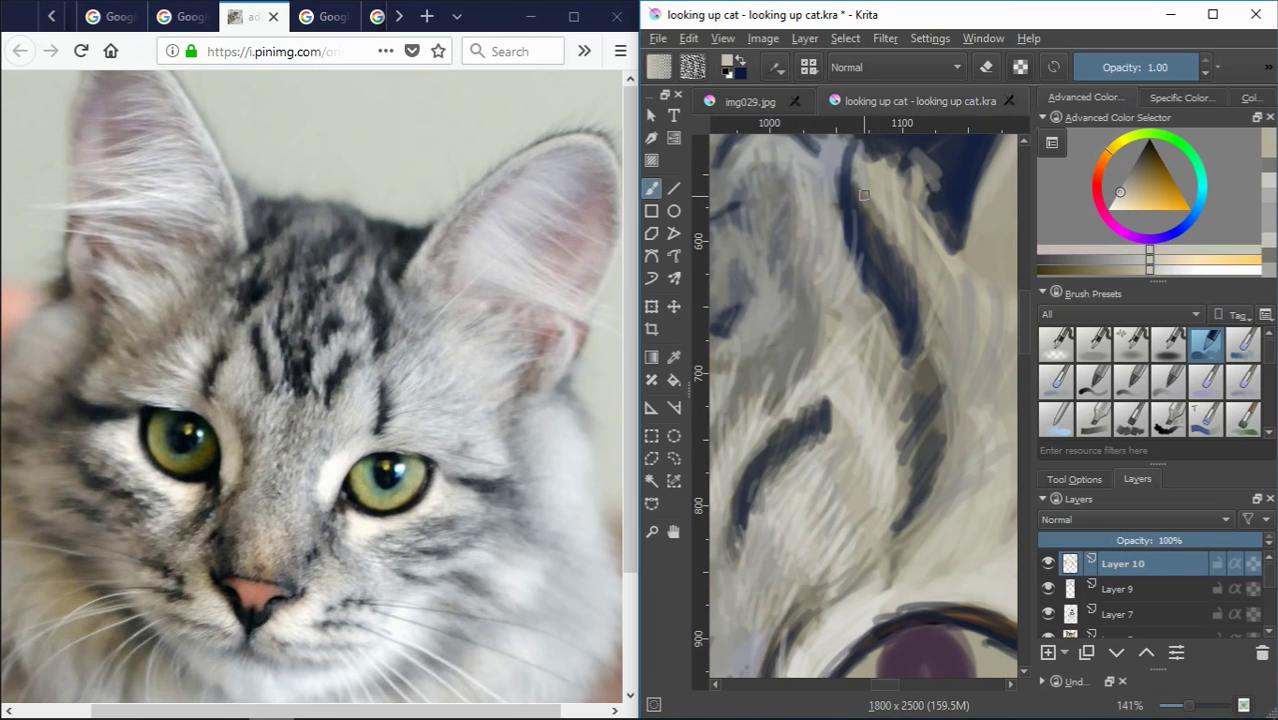
left_click_drag(862, 178, 895, 248)
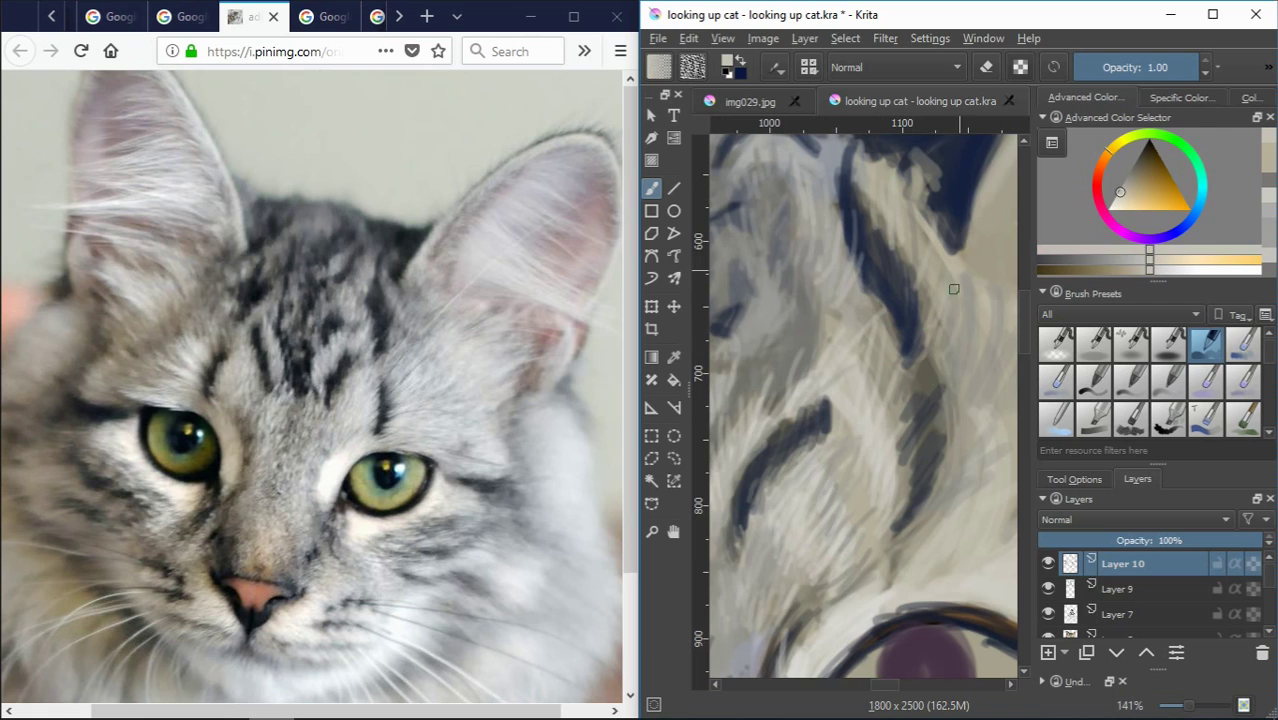
Deepen a forehead stripe with dark blue strokes and add a faint cream stroke beside it
left_click(948, 238, "ctrl")
left_click_drag(925, 290, 910, 205)
left_click_drag(898, 255, 868, 158)
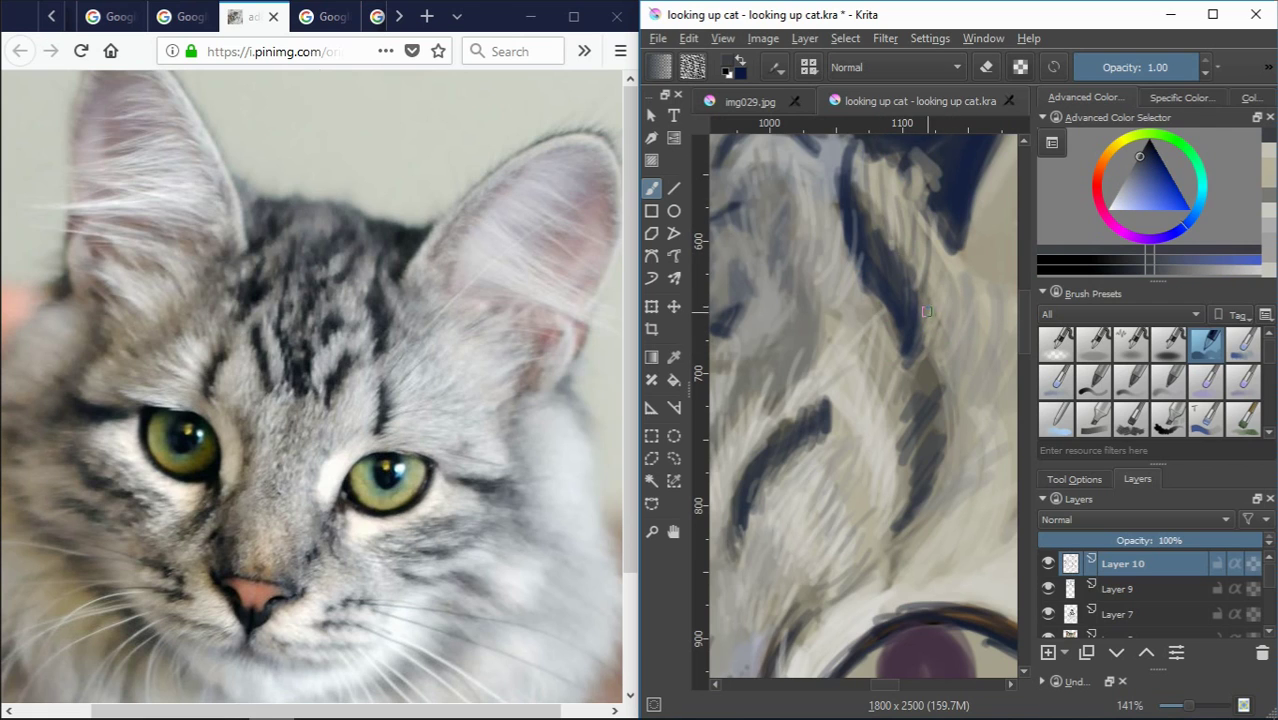
left_click(936, 234, "ctrl")
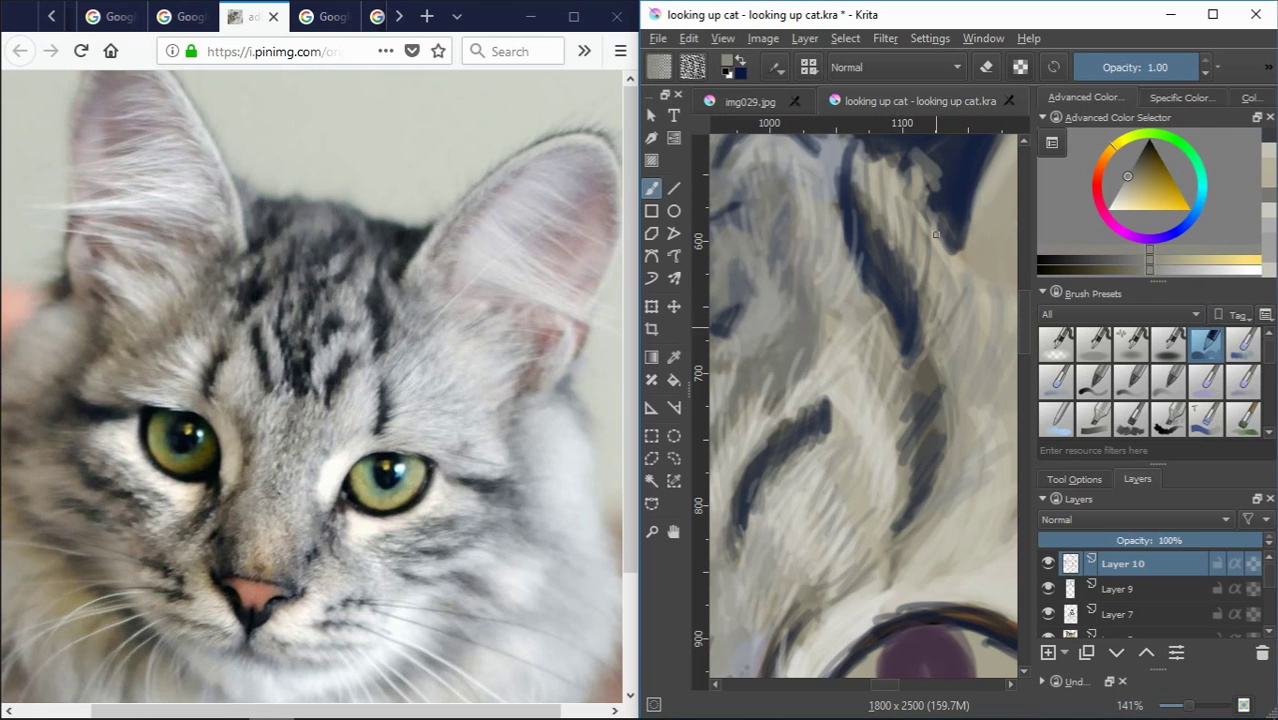
left_click_drag(936, 258, 937, 292)
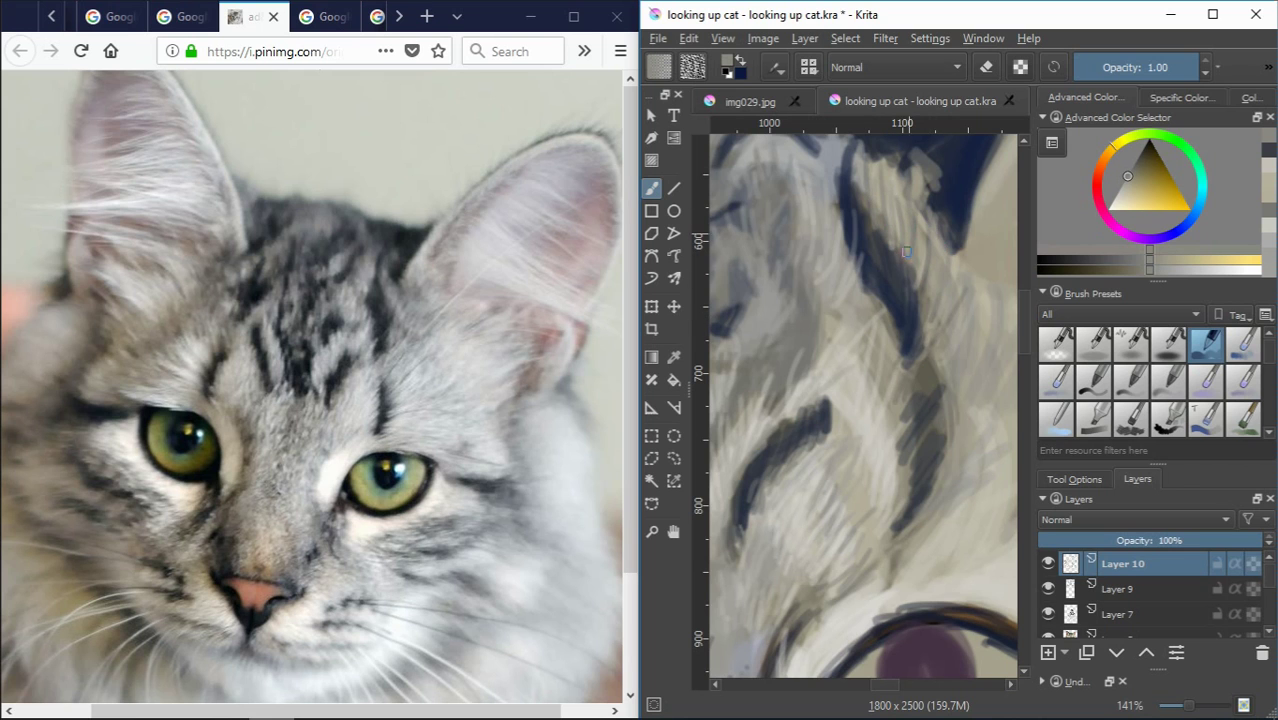
scroll(929, 376, "down", 3)
Bring the top of the head into view and sample nearby fur colours
scroll(929, 376, "down", 2)
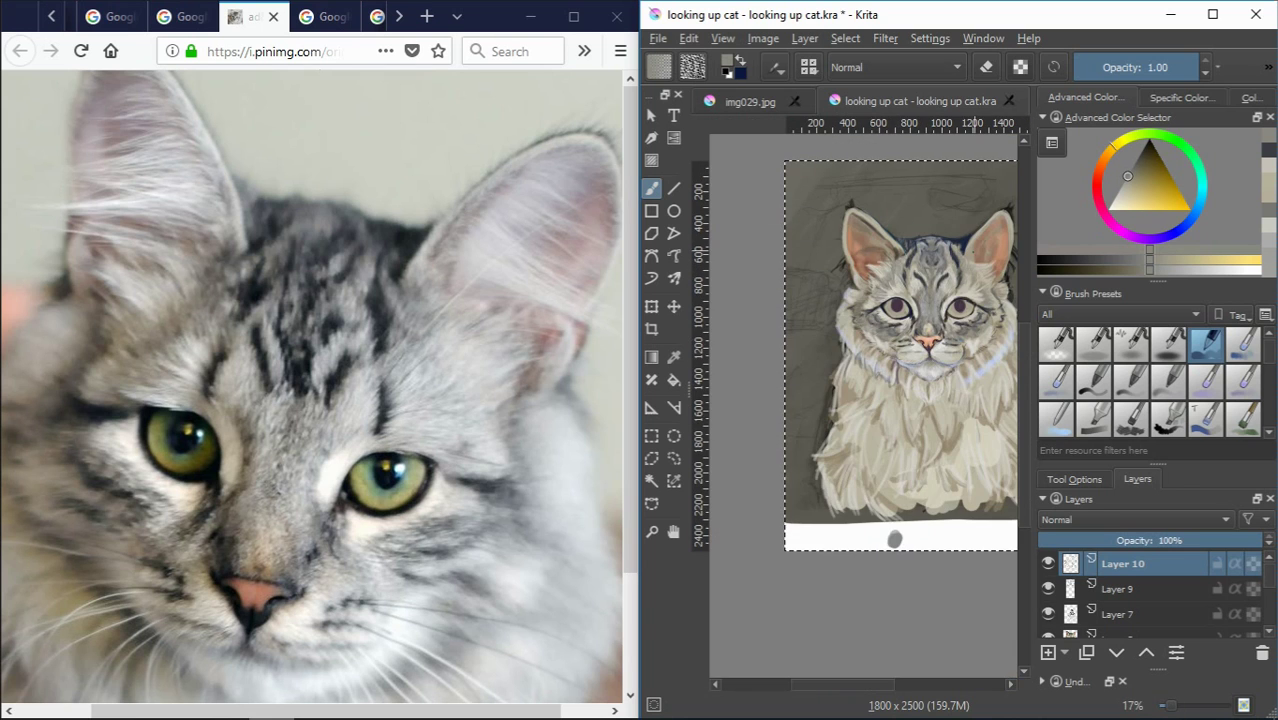
scroll(929, 376, "up", 2)
scroll(774, 482, "up", 2)
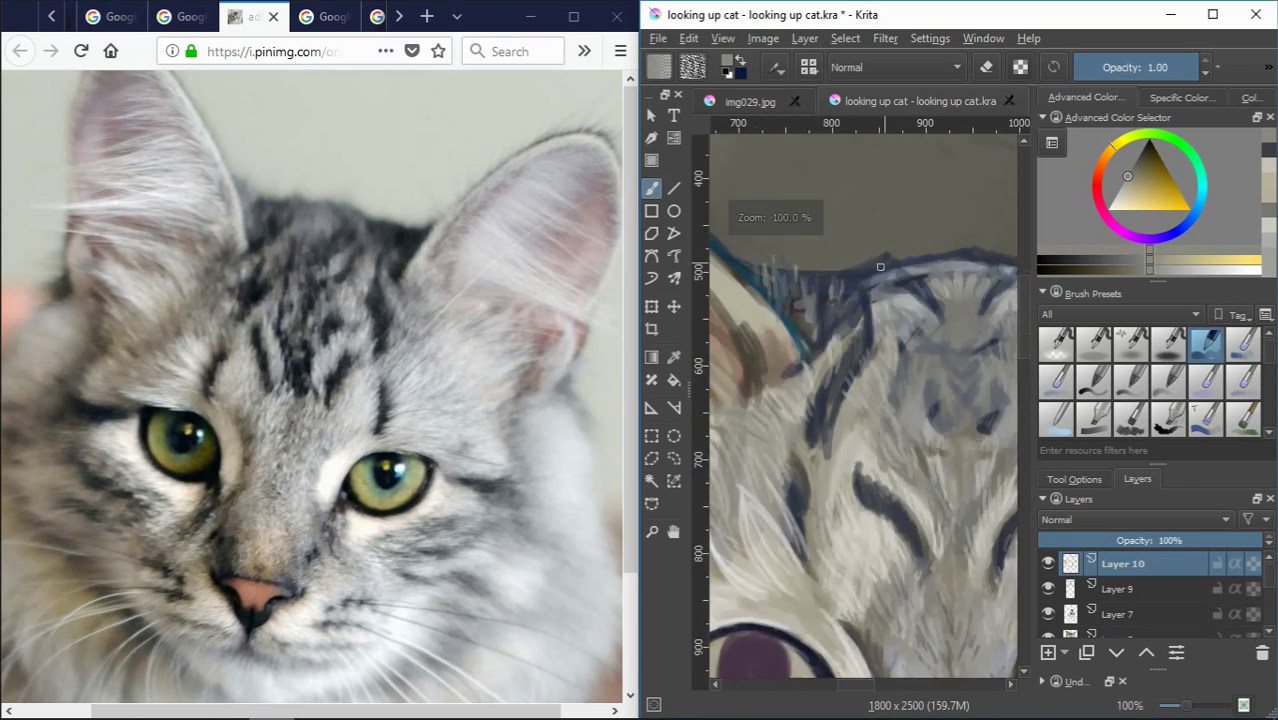
scroll(774, 482, "up", 1)
scroll(774, 482, "up", 1)
left_click(774, 482, "ctrl")
left_click_drag(774, 482, 757, 437)
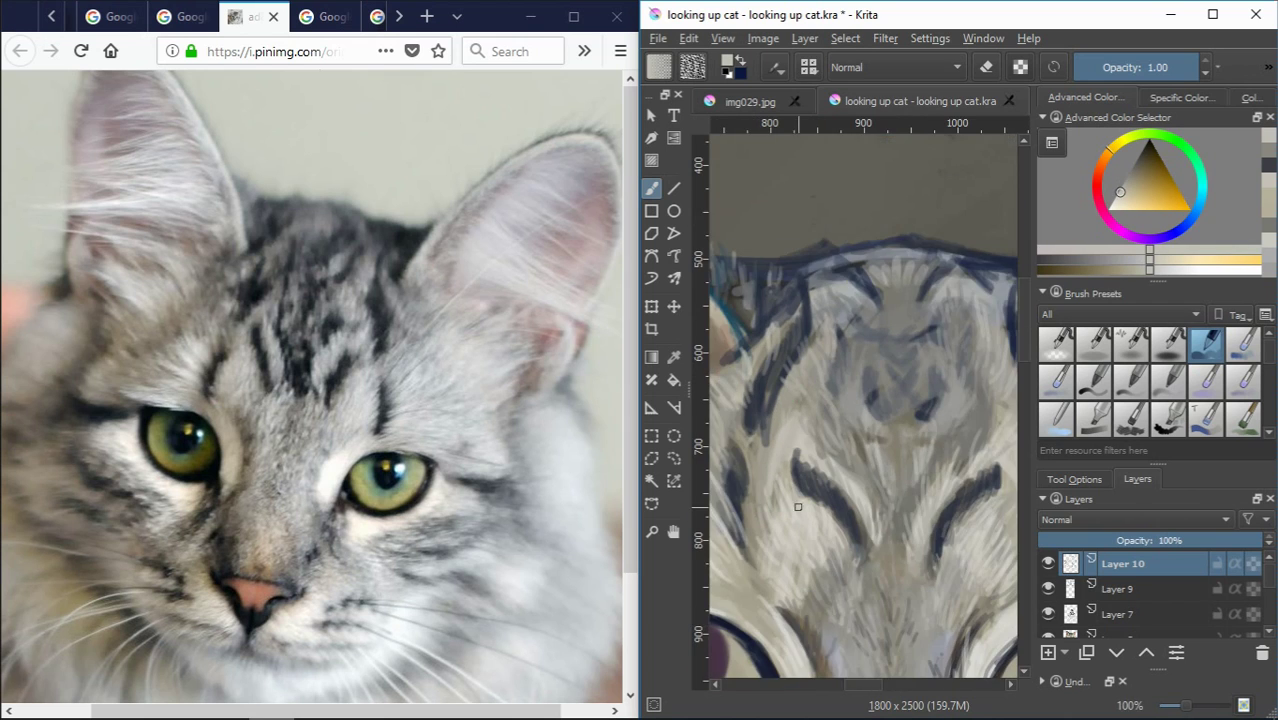
left_click(792, 395, "ctrl")
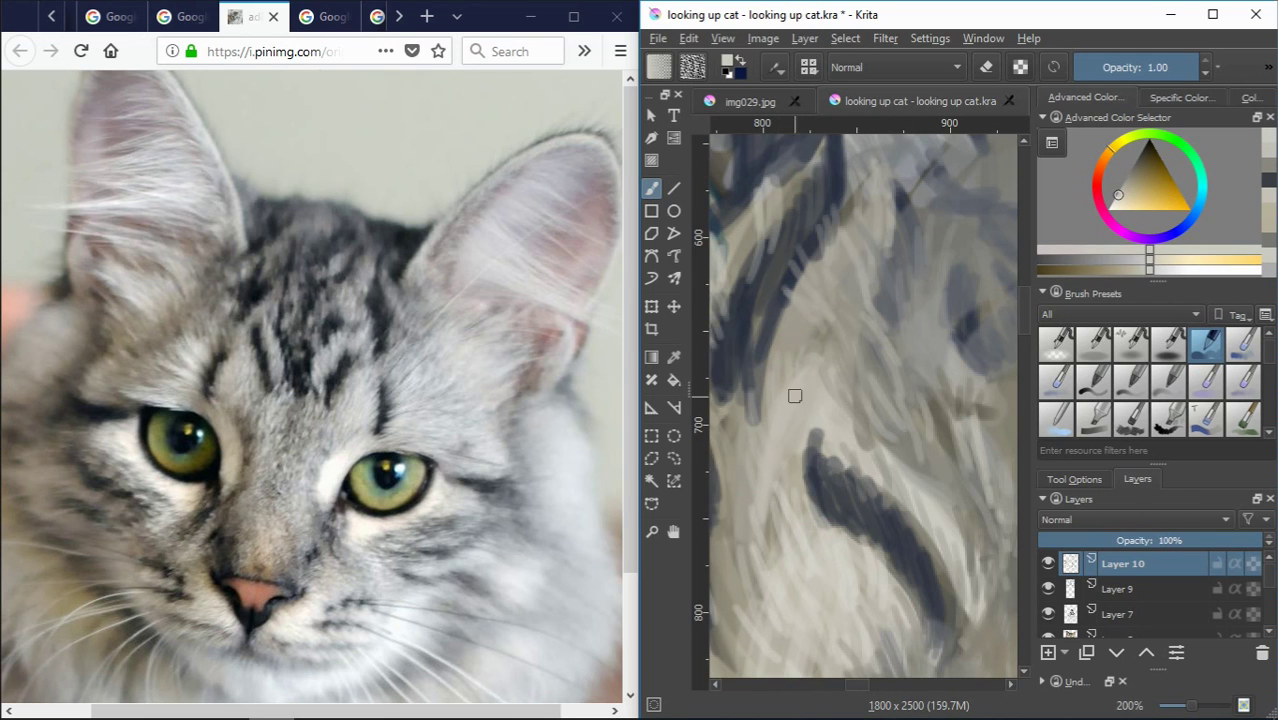
Sample the pale blue of the head outline and a beige fur colour
scroll(830, 260, "down", 4)
scroll(860, 220, "up", 3)
left_click(808, 296, "ctrl")
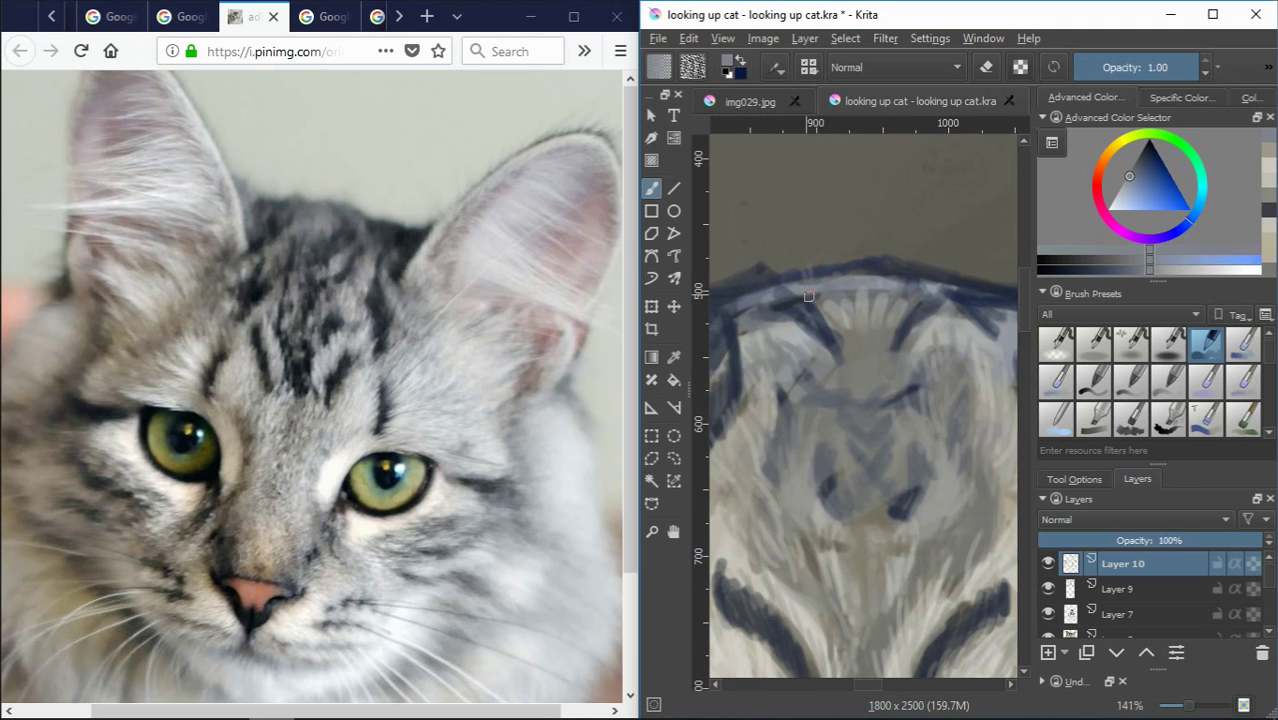
scroll(900, 300, "down", 3)
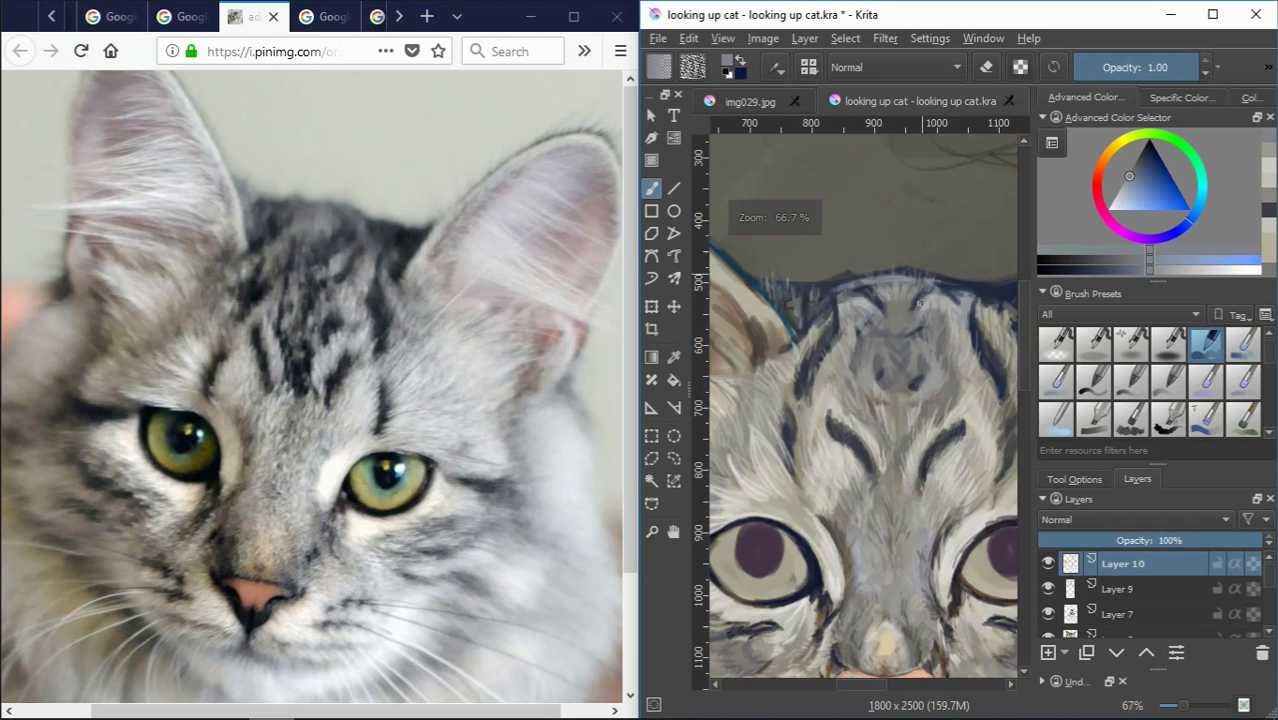
scroll(784, 290, "up", 4)
scroll(784, 290, "down", 4)
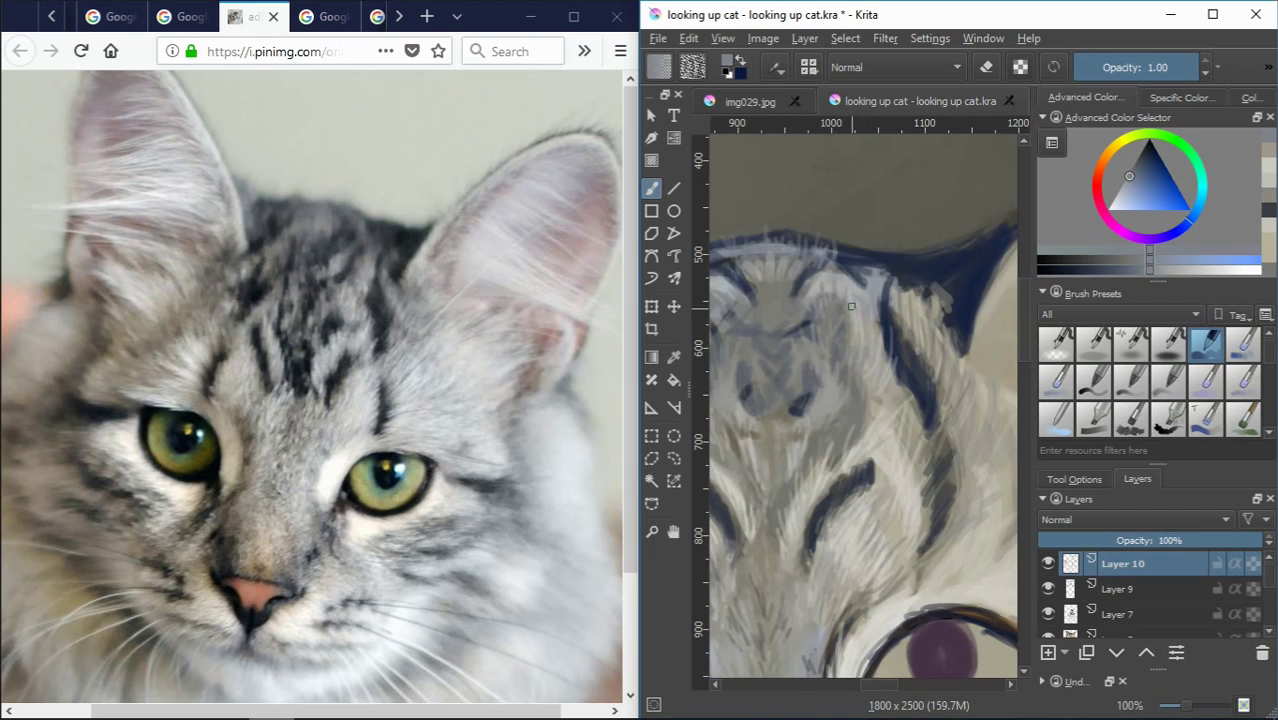
scroll(790, 286, "up", 3)
left_click(759, 342, "ctrl")
scroll(750, 296, "down", 3)
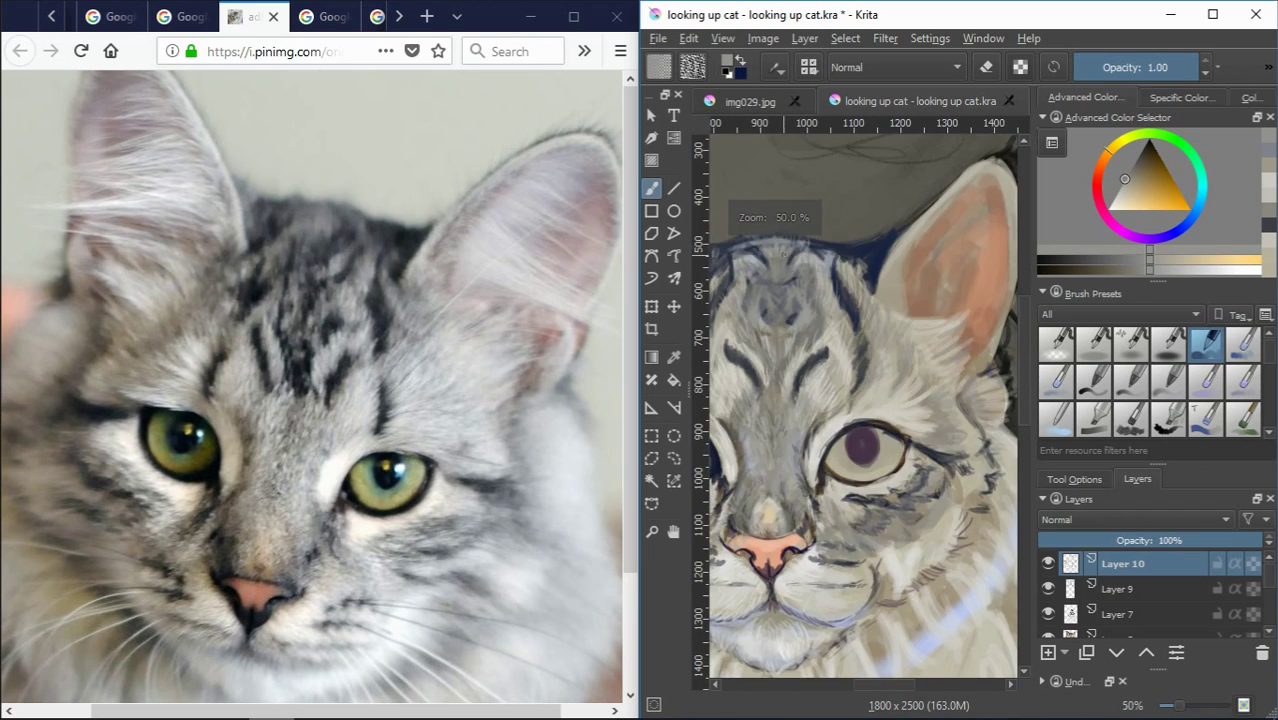
scroll(800, 270, "up", 3)
Sample outline blue plus beige and greyer fur shades from the forehead
left_click(807, 266, "ctrl")
scroll(807, 266, "down", 3)
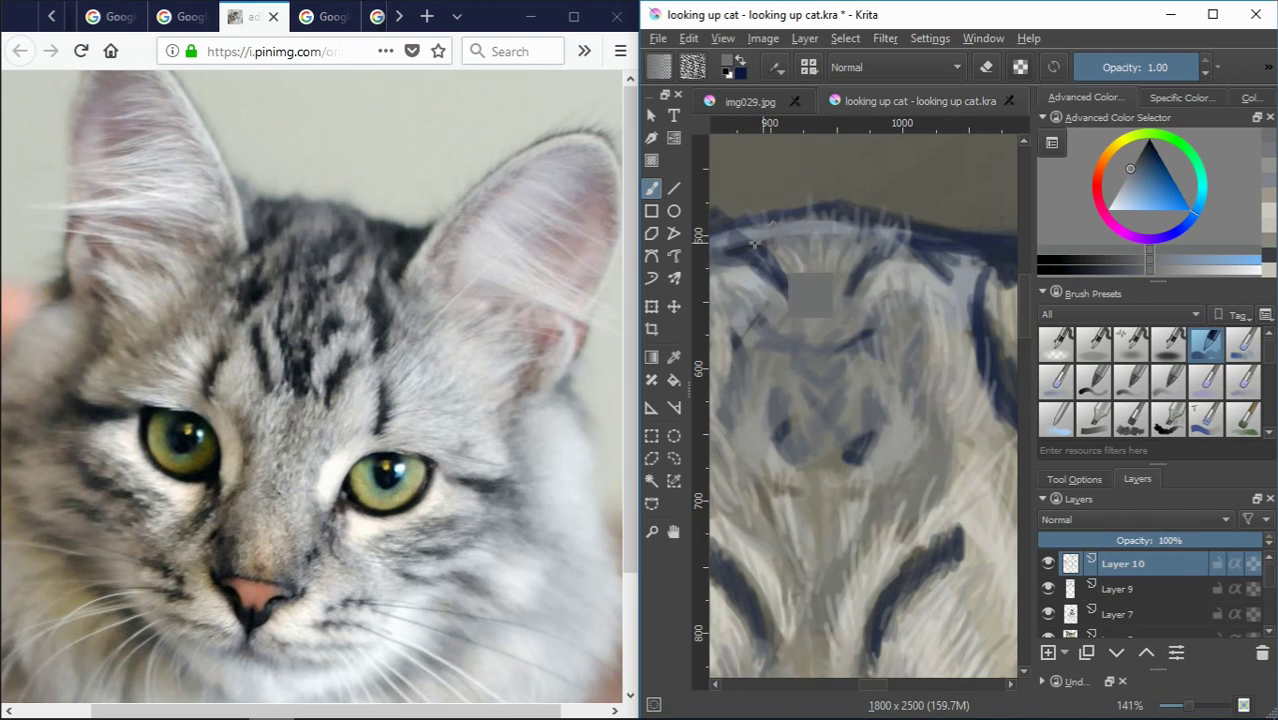
scroll(770, 242, "up", 3)
left_click(770, 242, "ctrl")
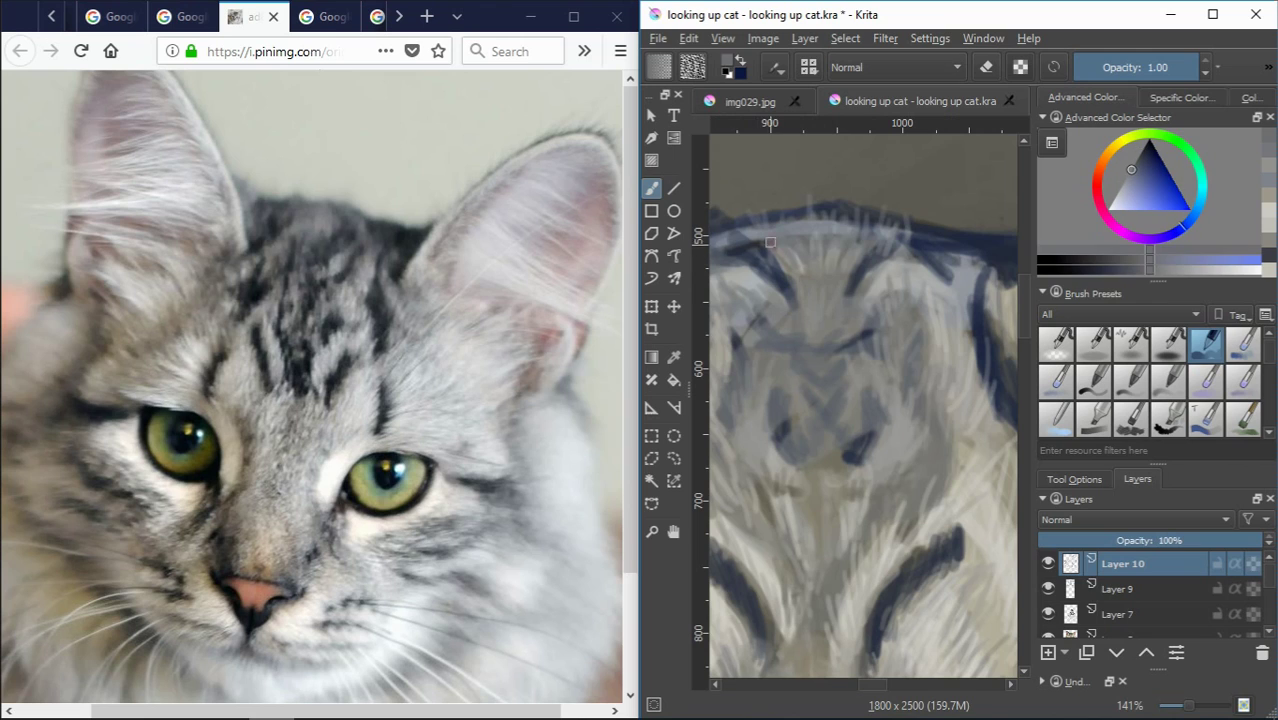
left_click(870, 268, "ctrl")
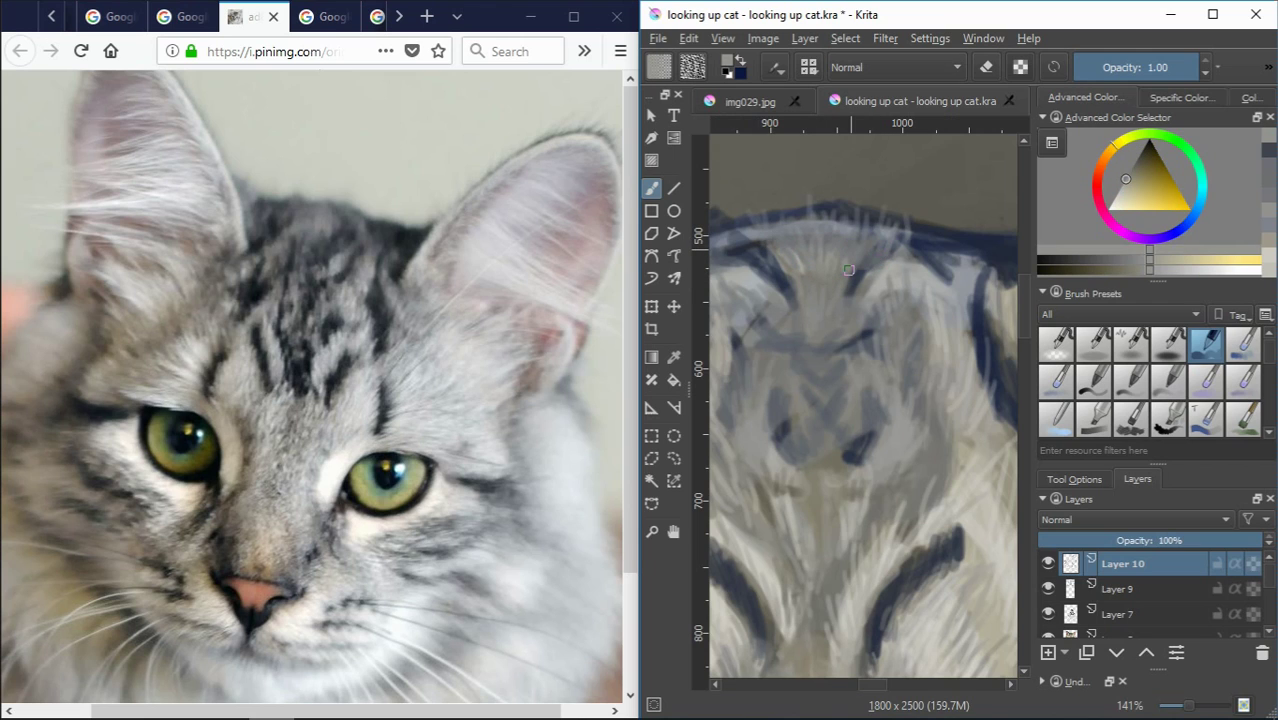
scroll(848, 270, "down", 3)
left_click(830, 240, "ctrl")
scroll(818, 214, "up", 3)
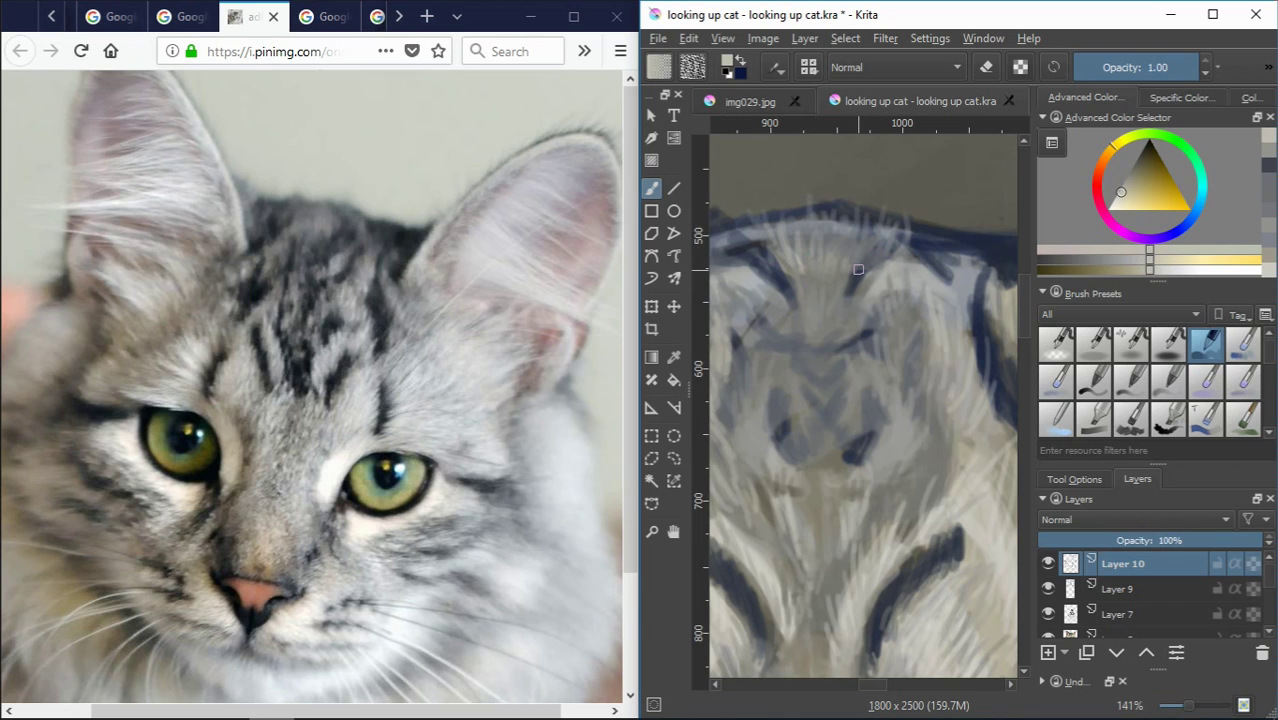
scroll(858, 269, "down", 3)
scroll(795, 210, "up", 3)
Paint light fur over the top head outline, then pick a darker blue for the outline
left_click(795, 210, "ctrl")
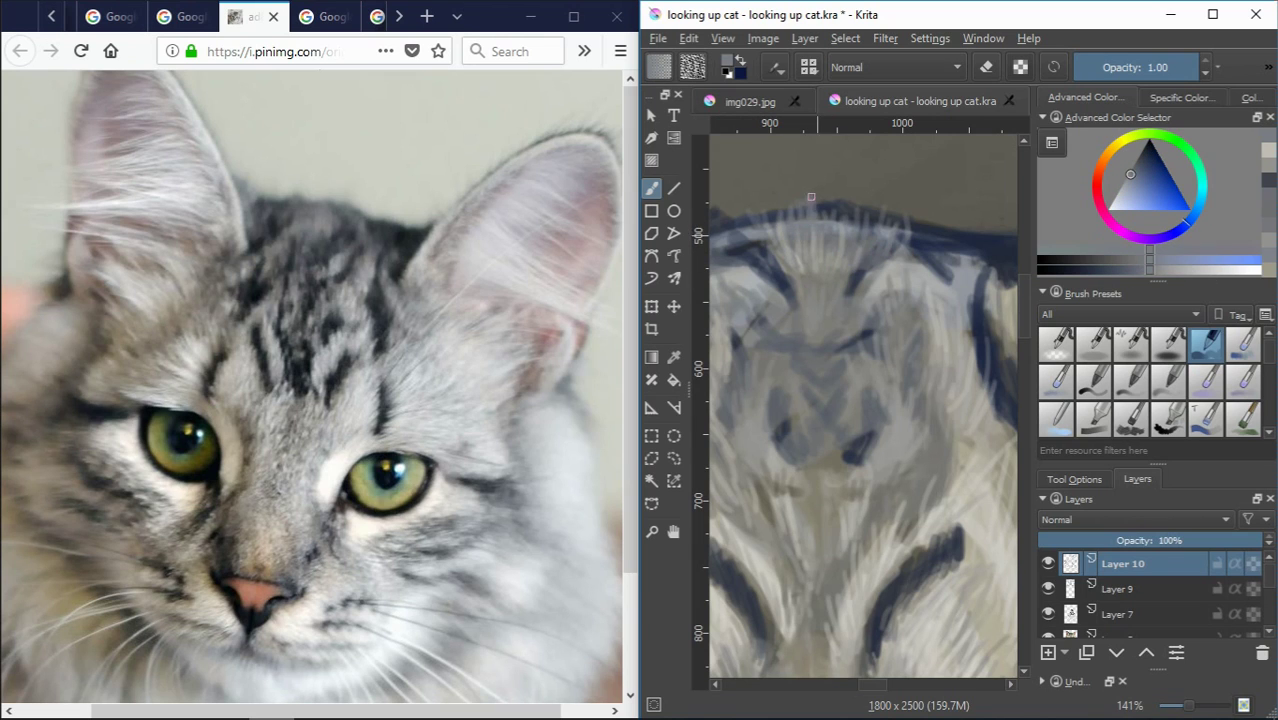
mouse_move(812, 198)
left_mouse_down()
mouse_move(826, 224)
mouse_move(876, 236)
mouse_move(860, 228)
left_mouse_up()
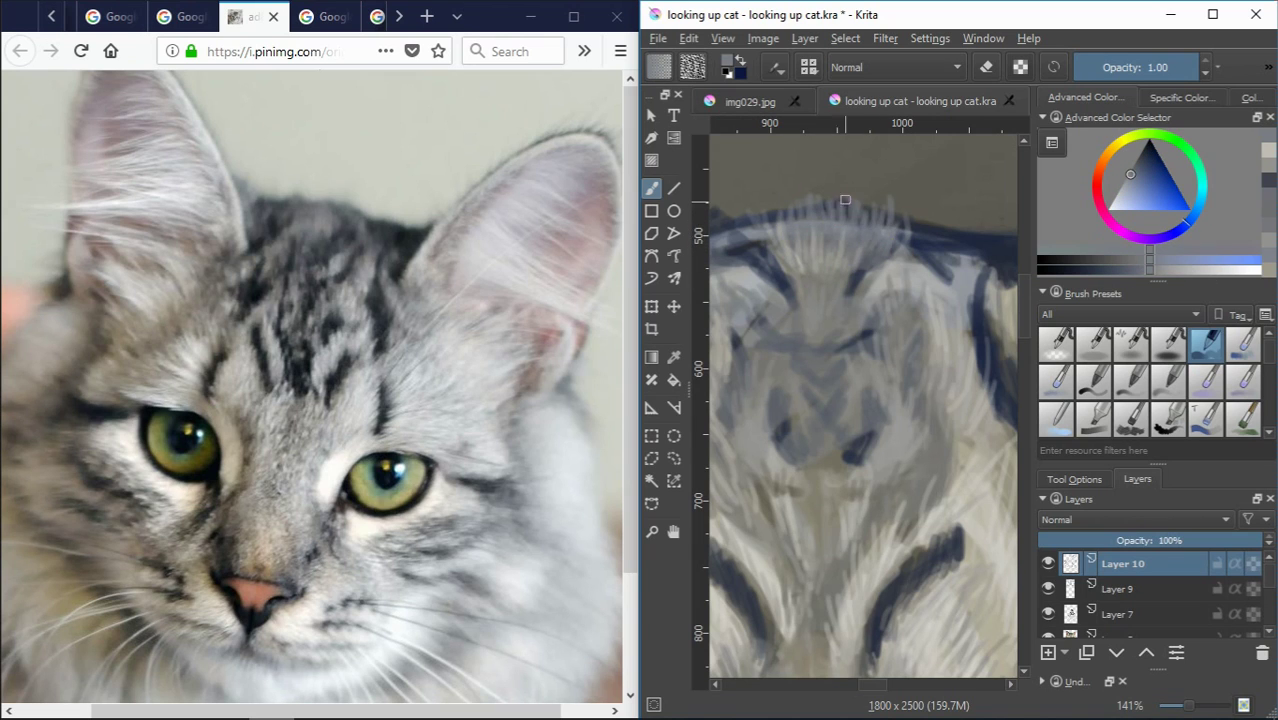
scroll(914, 229, "down", 3)
left_click(924, 250, "ctrl")
scroll(931, 255, "up", 3)
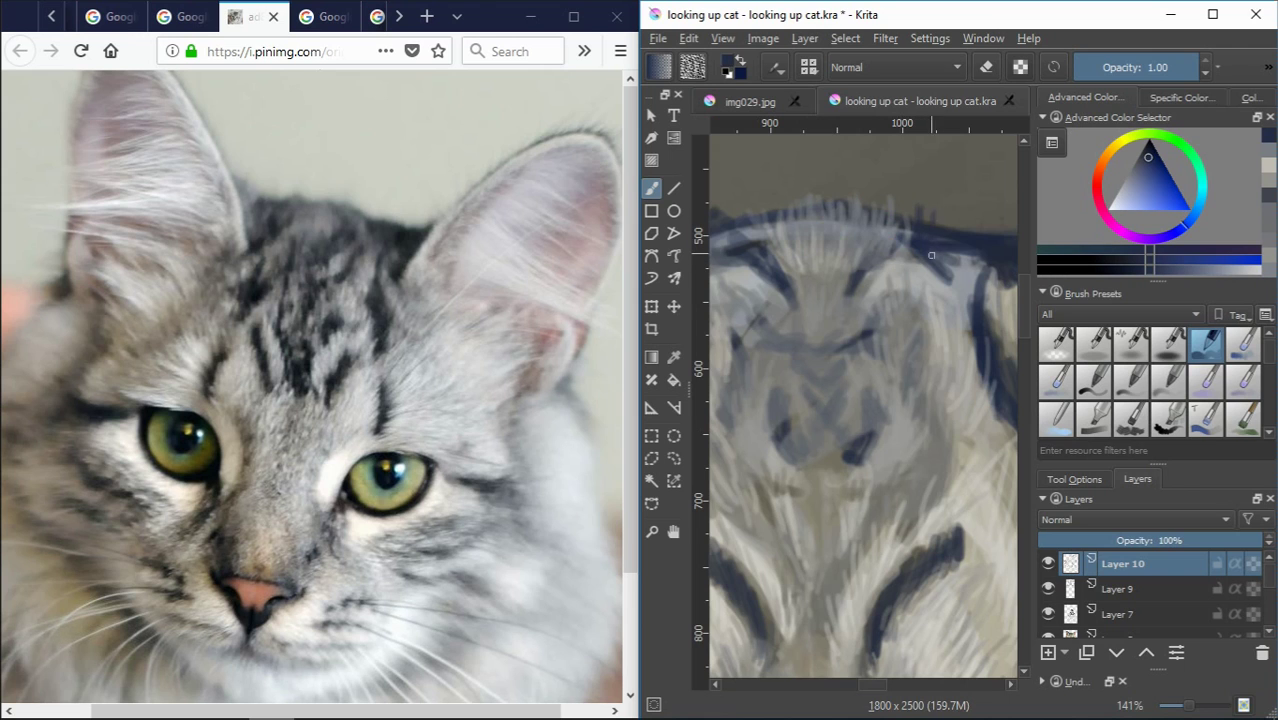
scroll(960, 247, "down", 3)
scroll(979, 181, "up", 2)
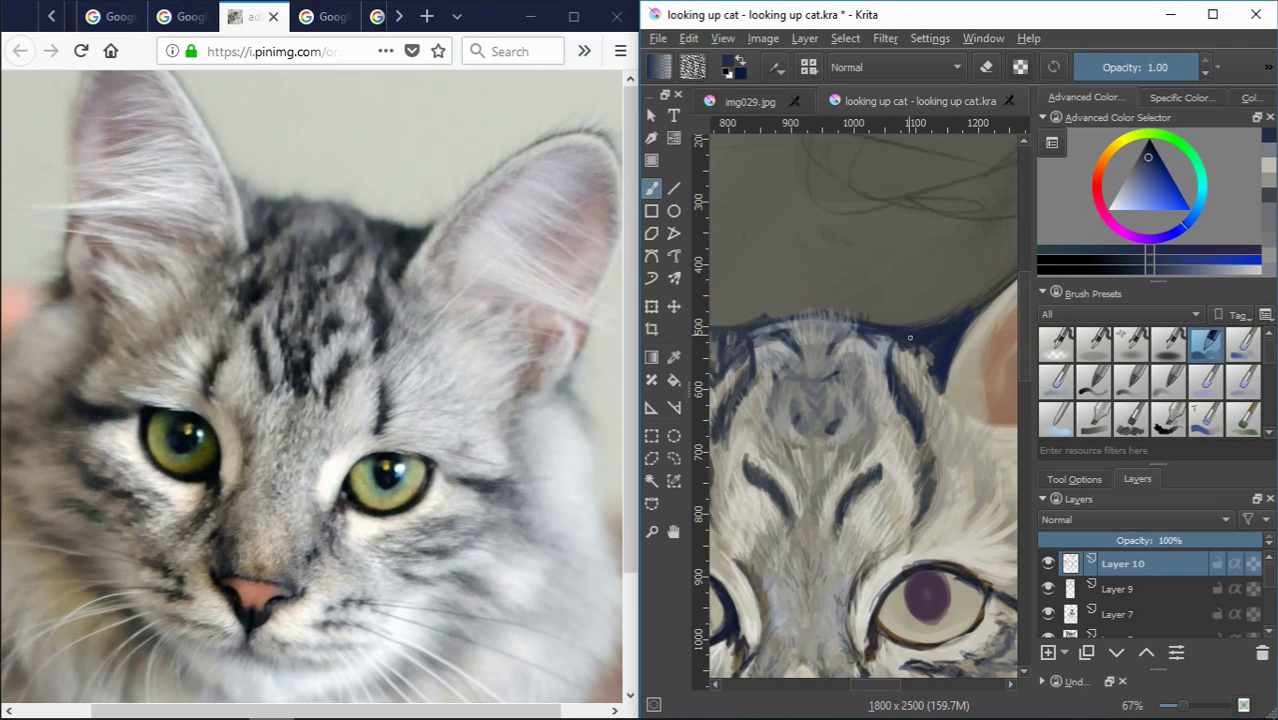
scroll(841, 348, "up", 2)
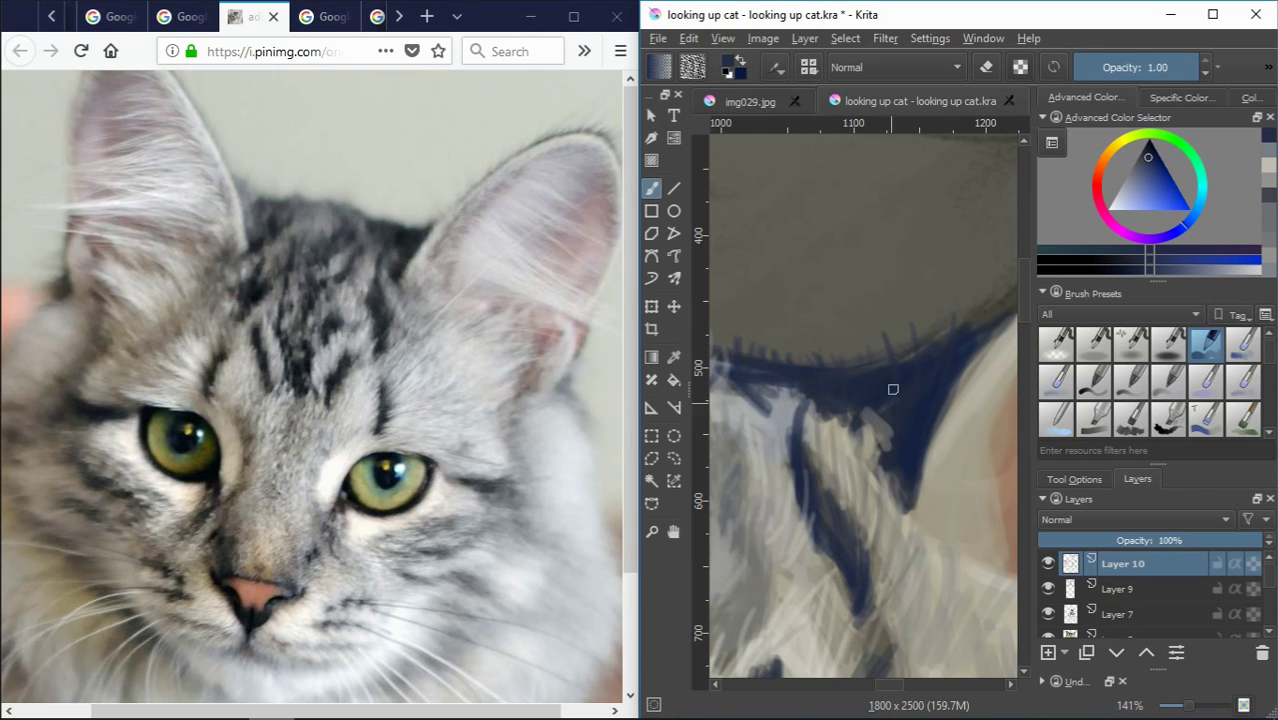
scroll(880, 397, "down", 4)
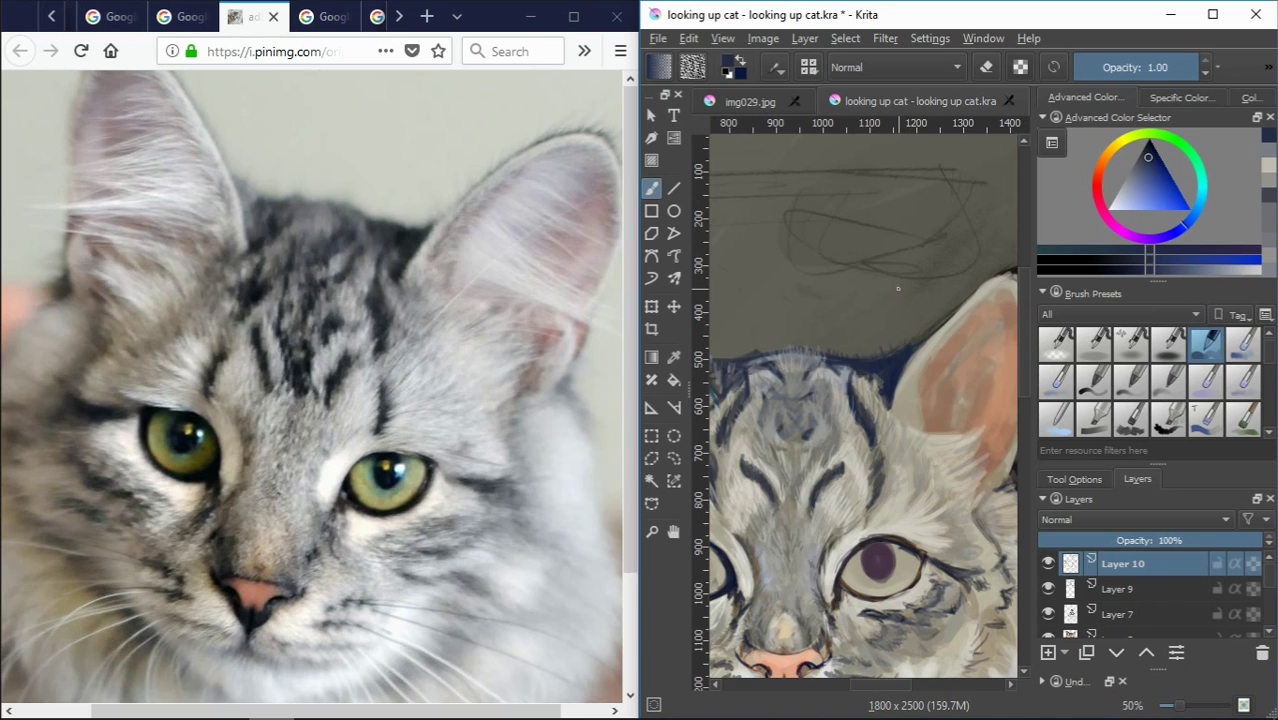